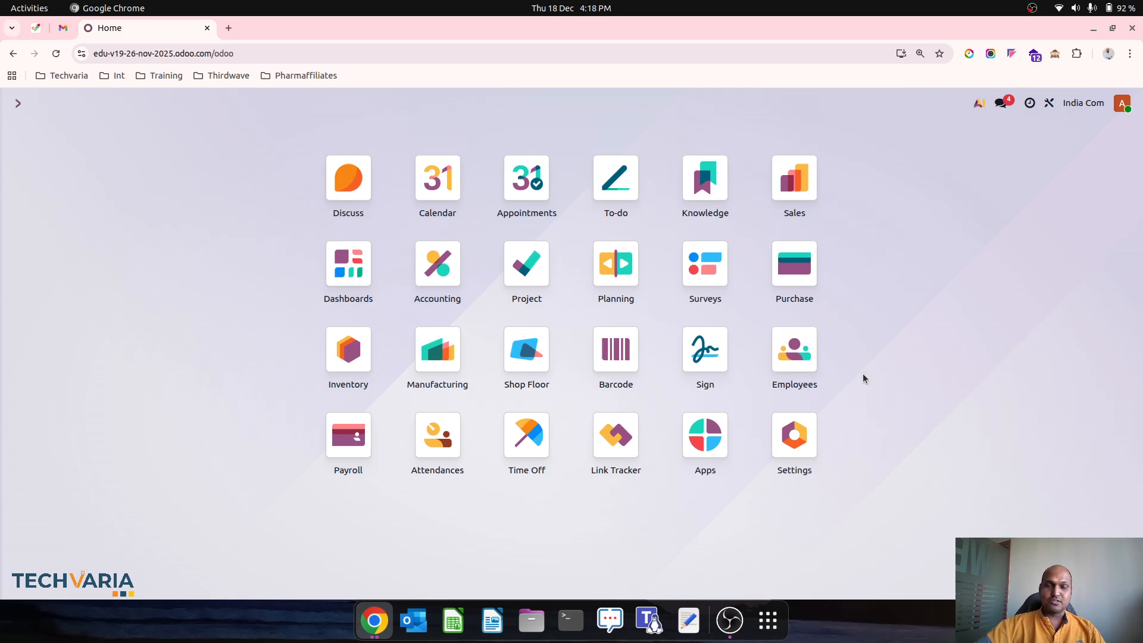
Step: Browse the user groups list with the Internal Groups filter removed, sorted by privilege
left_click(814, 426)
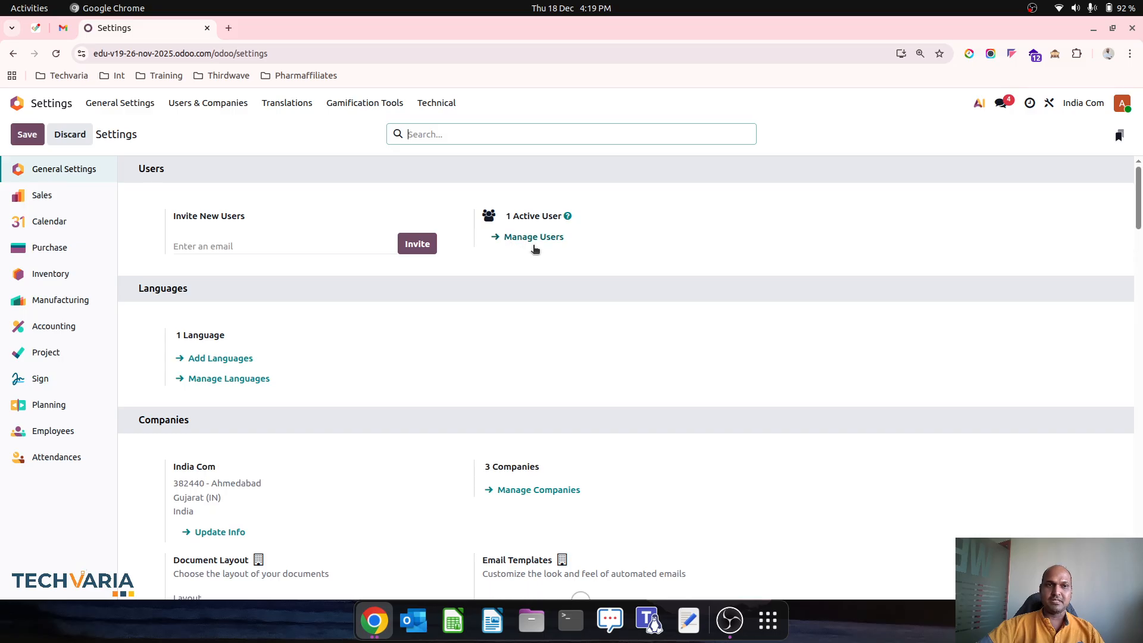
left_click(222, 104)
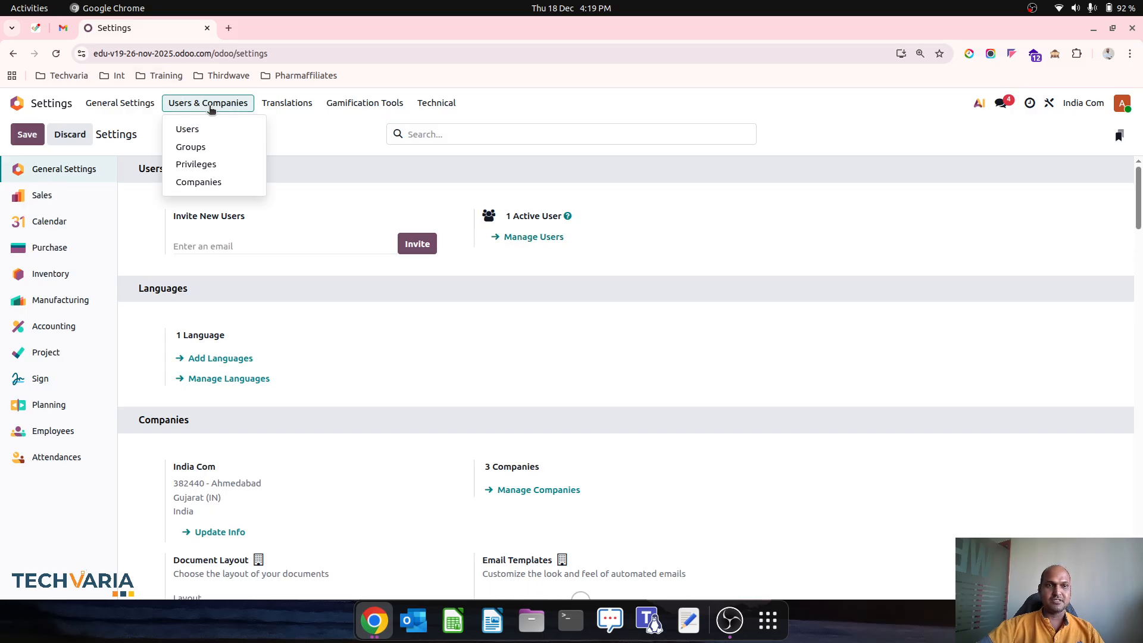
left_click(218, 145)
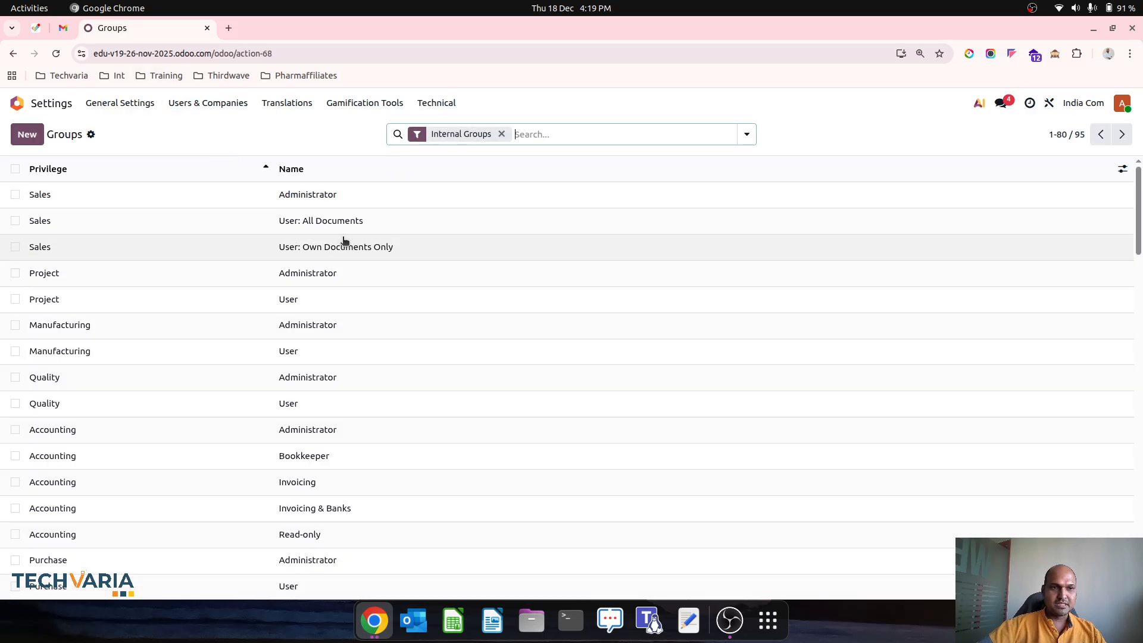
left_click(501, 134)
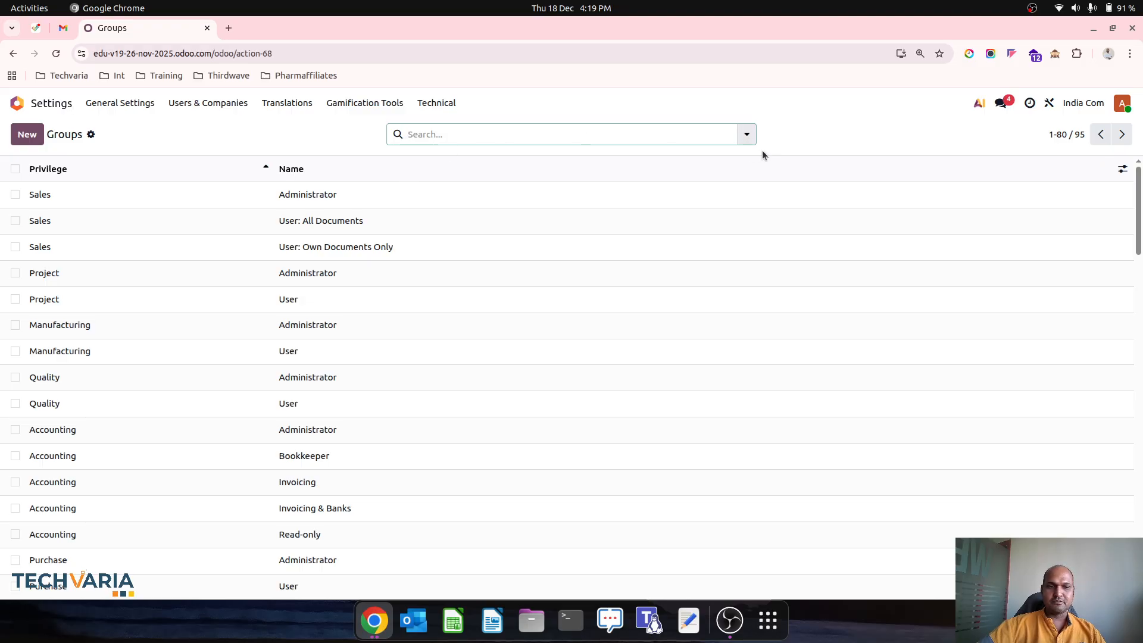
scroll(612, 357, "down", 15)
scroll(613, 357, "up", 15)
left_click(136, 180)
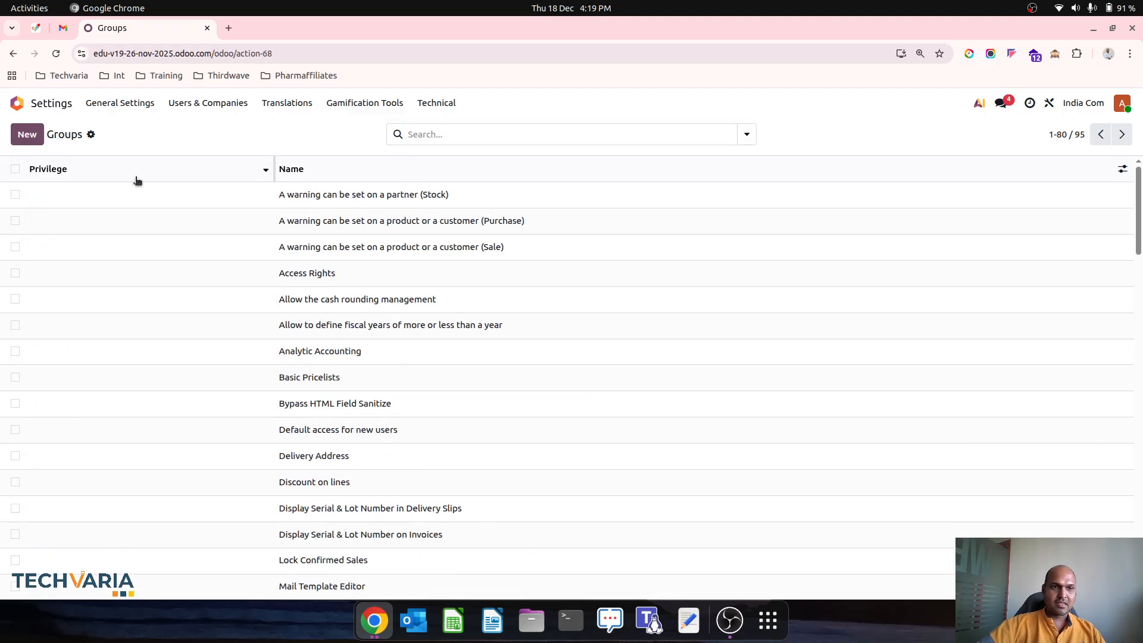
scroll(205, 347, "down", 15)
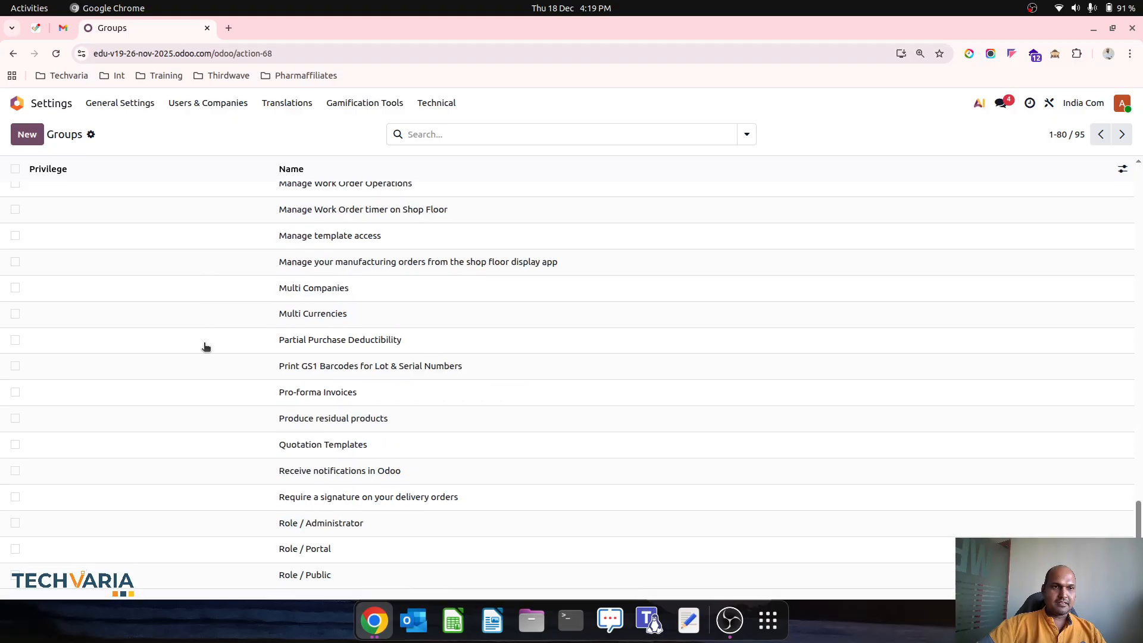
scroll(204, 347, "up", 15)
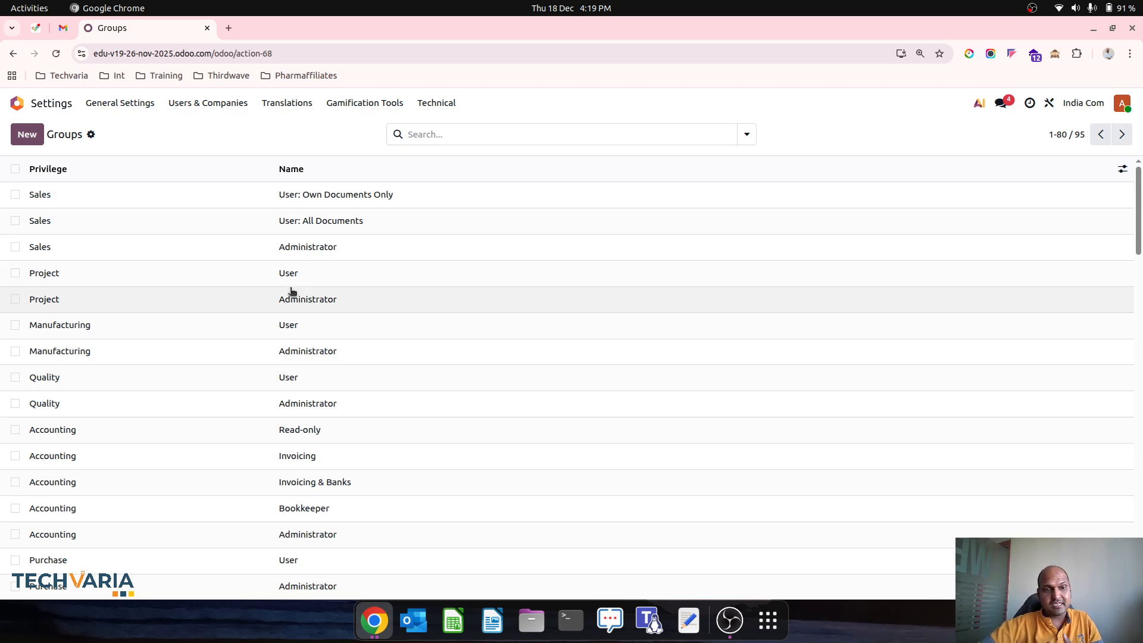
scroll(292, 294, "down", 1)
scroll(293, 292, "up", 1)
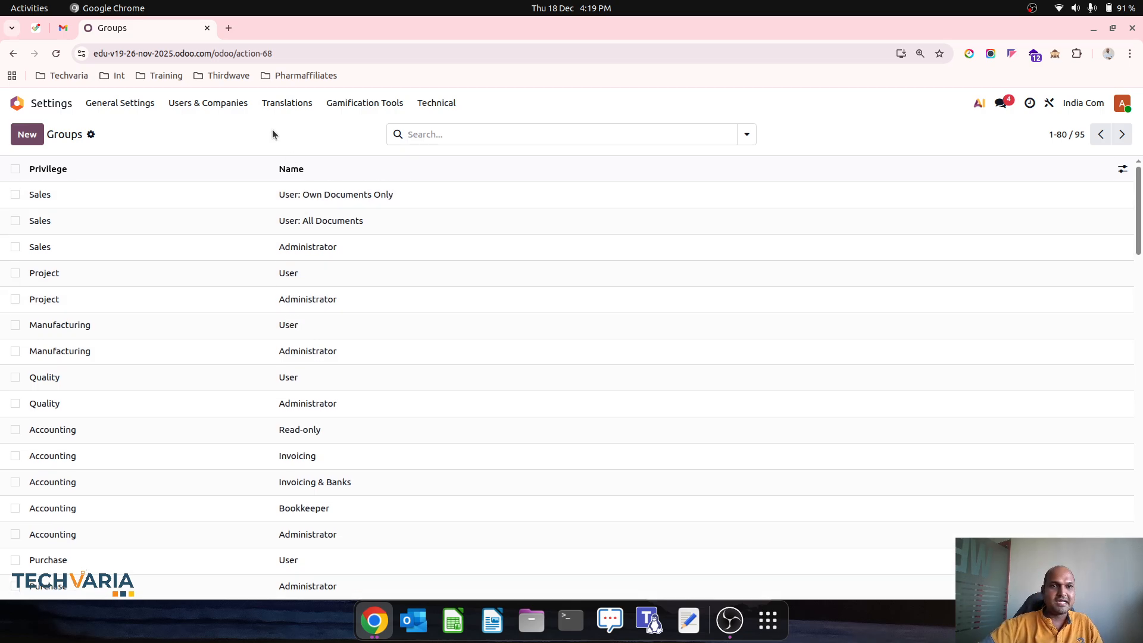
Step: Check the privileges list, then return to user groups and the home screen
left_click(229, 105)
left_click(234, 165)
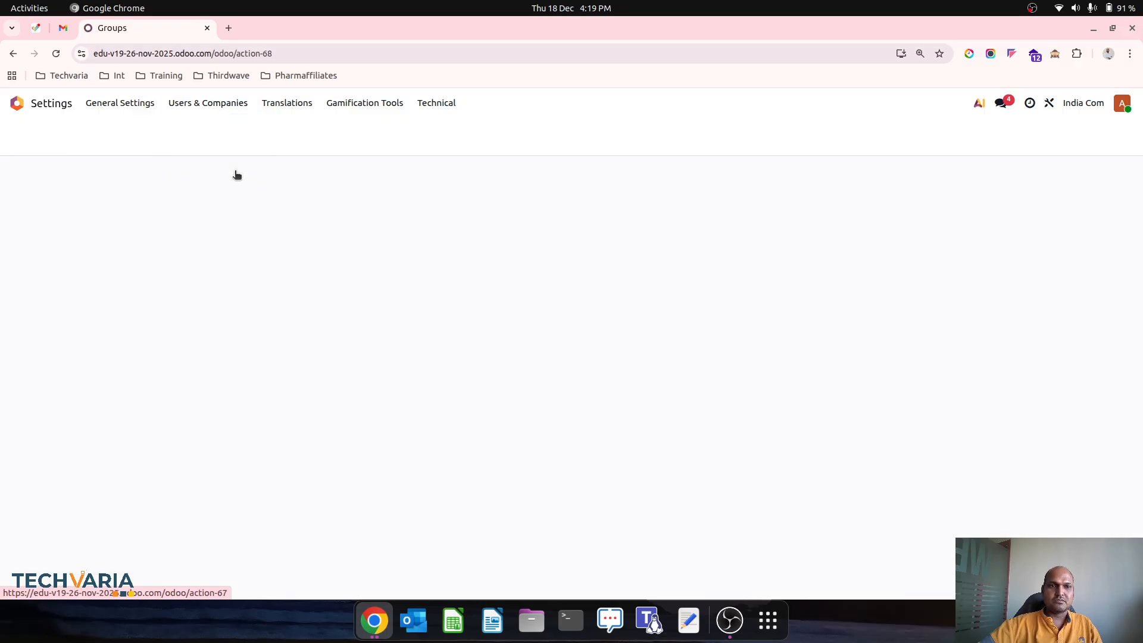
left_click(219, 105)
left_click(204, 148)
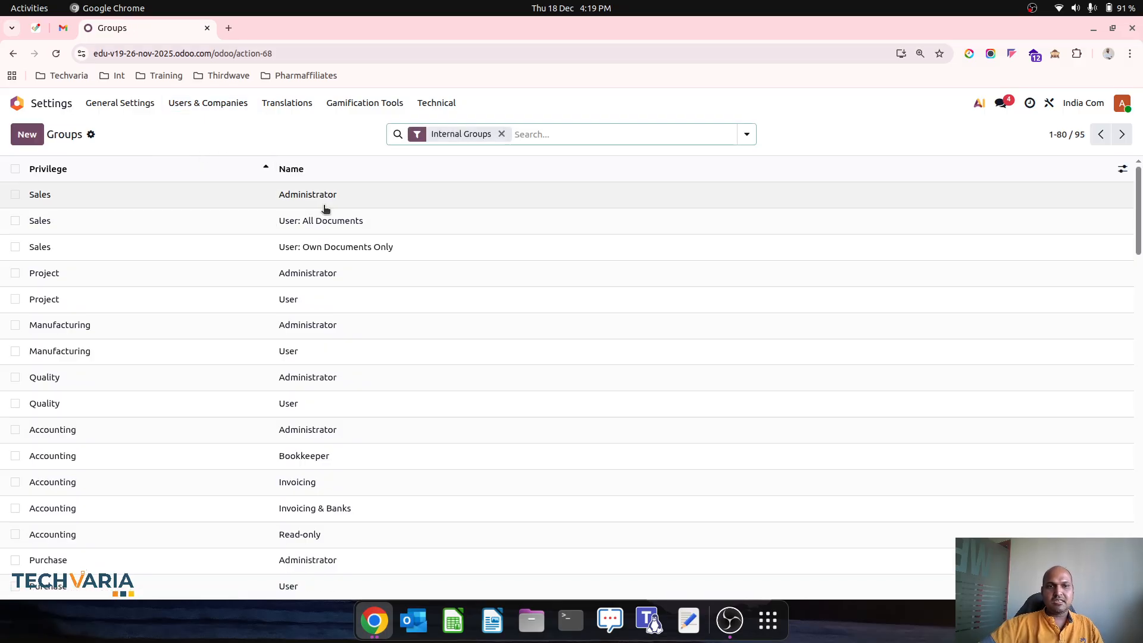
left_click(17, 103)
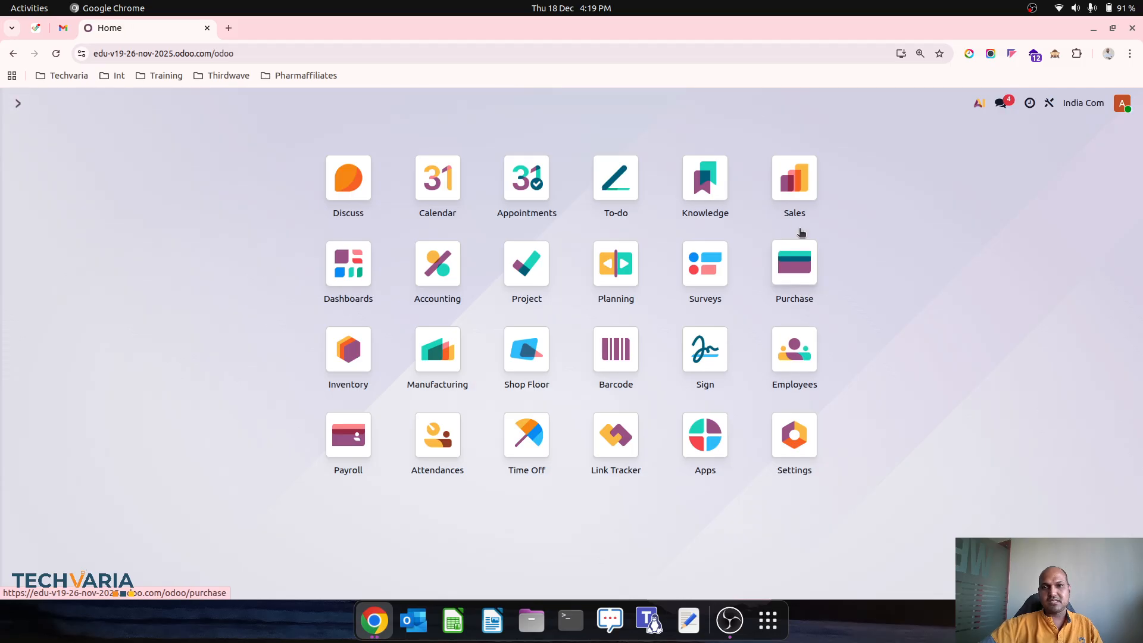
Step: In Sales, start a new quotation with Customer1 as the customer
left_click(794, 197)
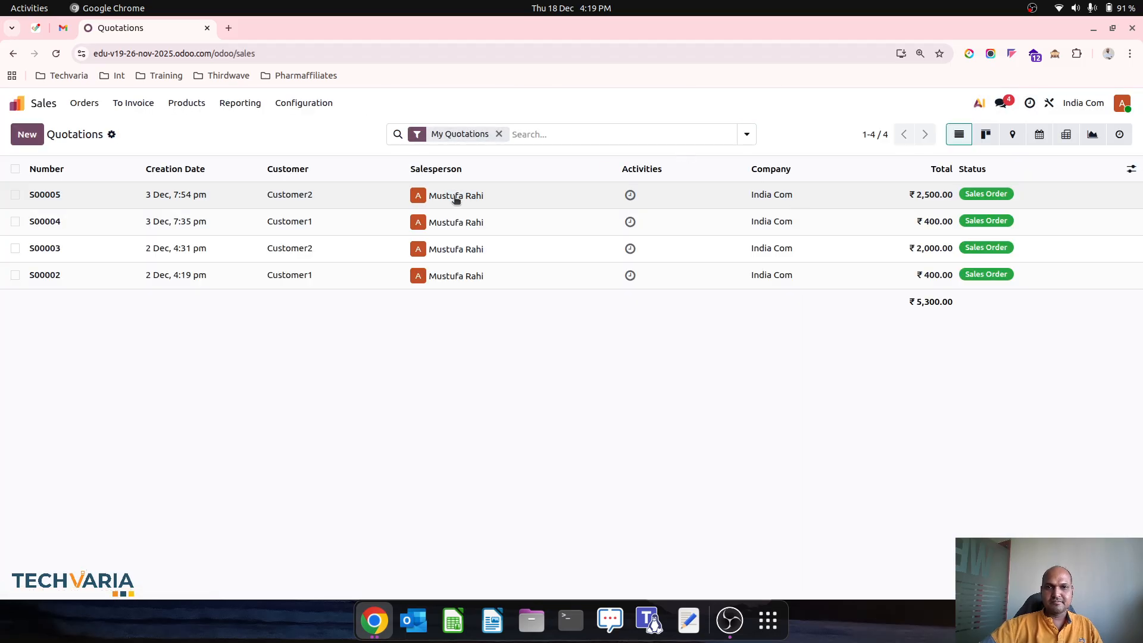
left_click(456, 199)
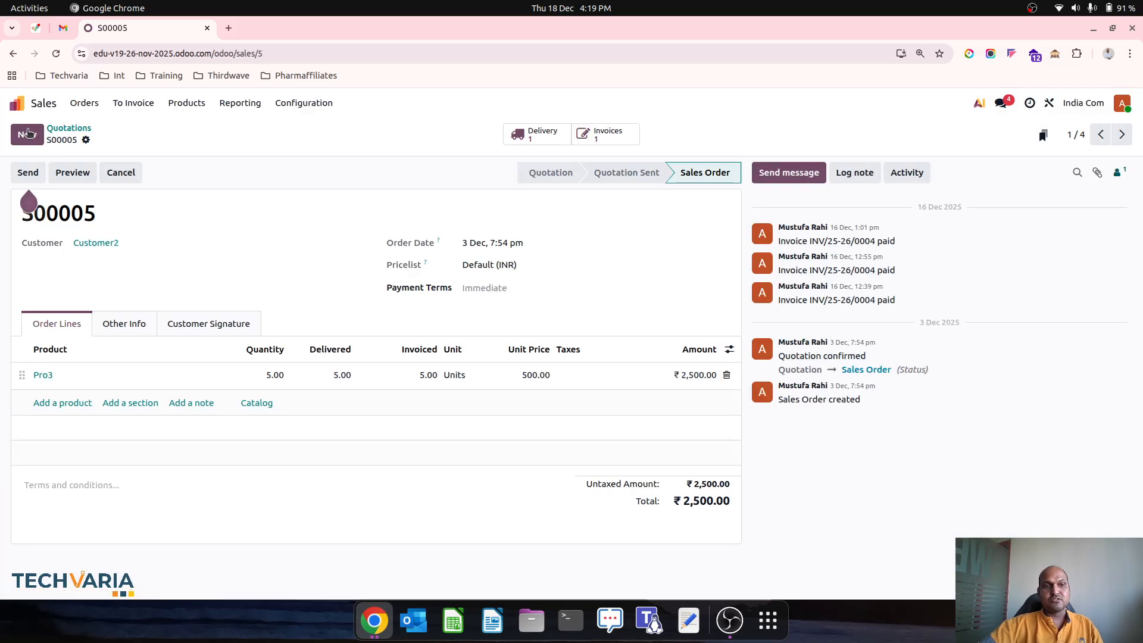
left_click(27, 134)
left_click(180, 243)
left_click(156, 266)
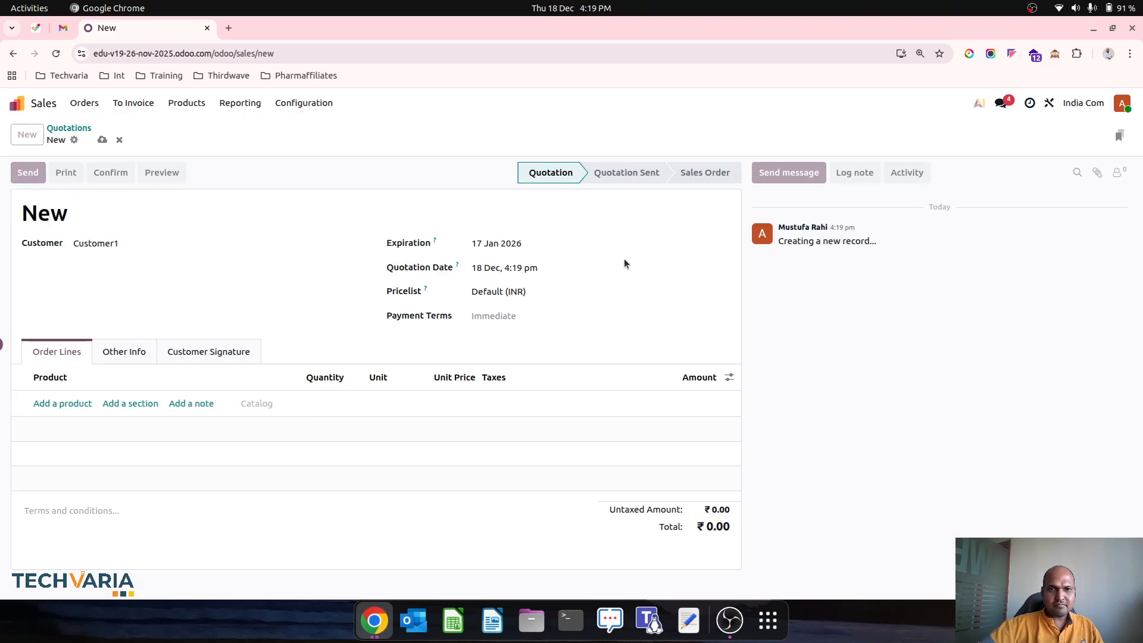
Step: Start Odoo Studio on the quotation form and reload the page
left_click(1049, 104)
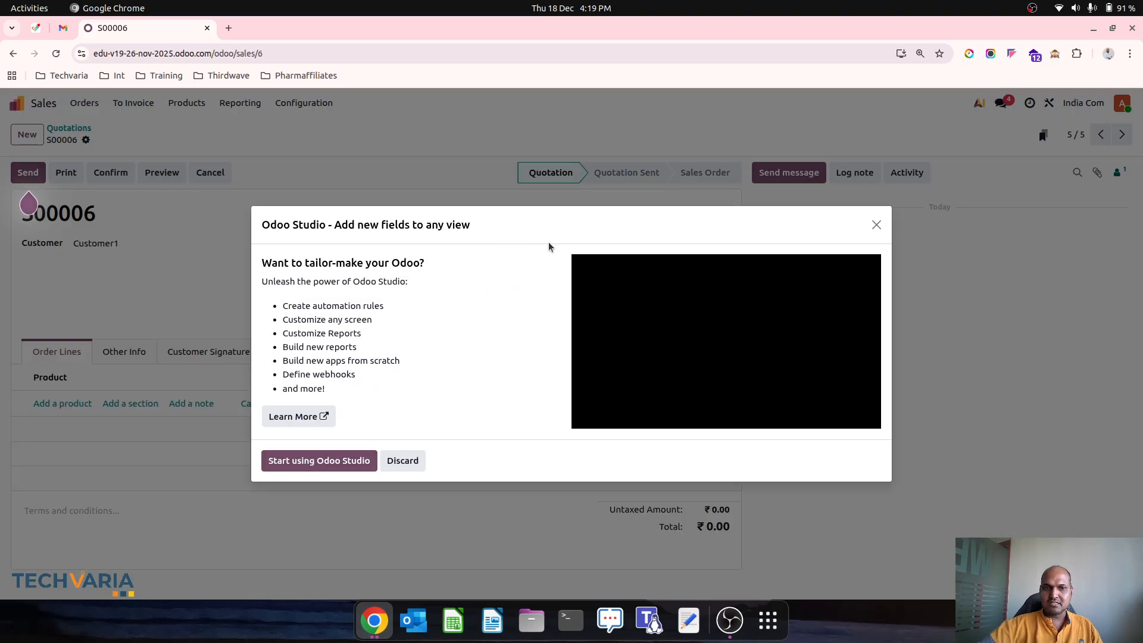
left_click(297, 460)
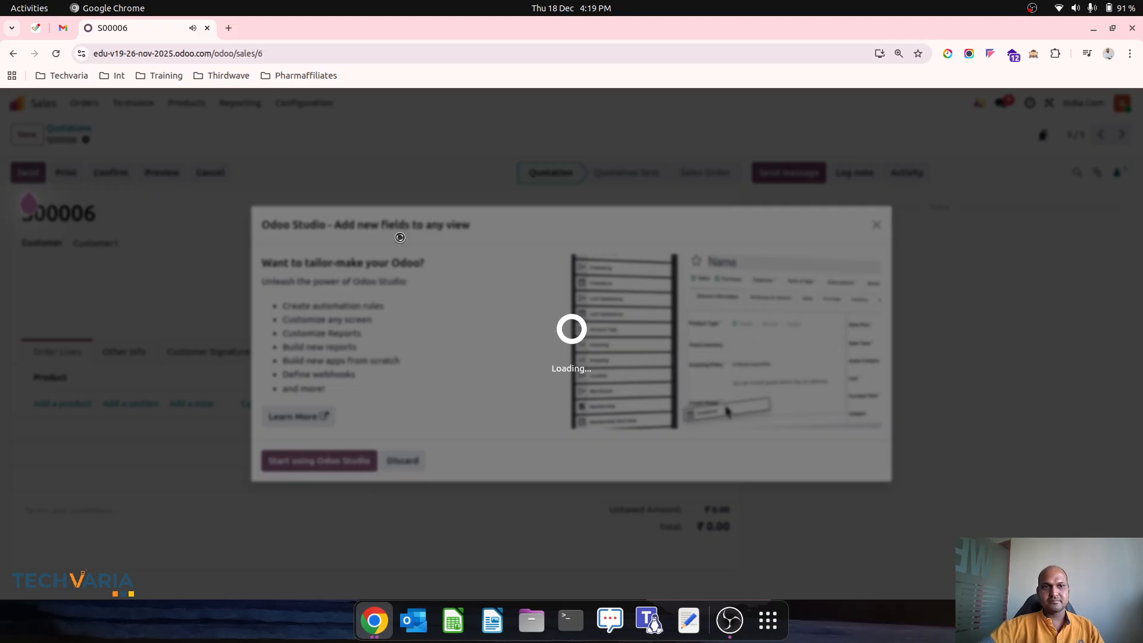
left_click(378, 55)
key("Return")
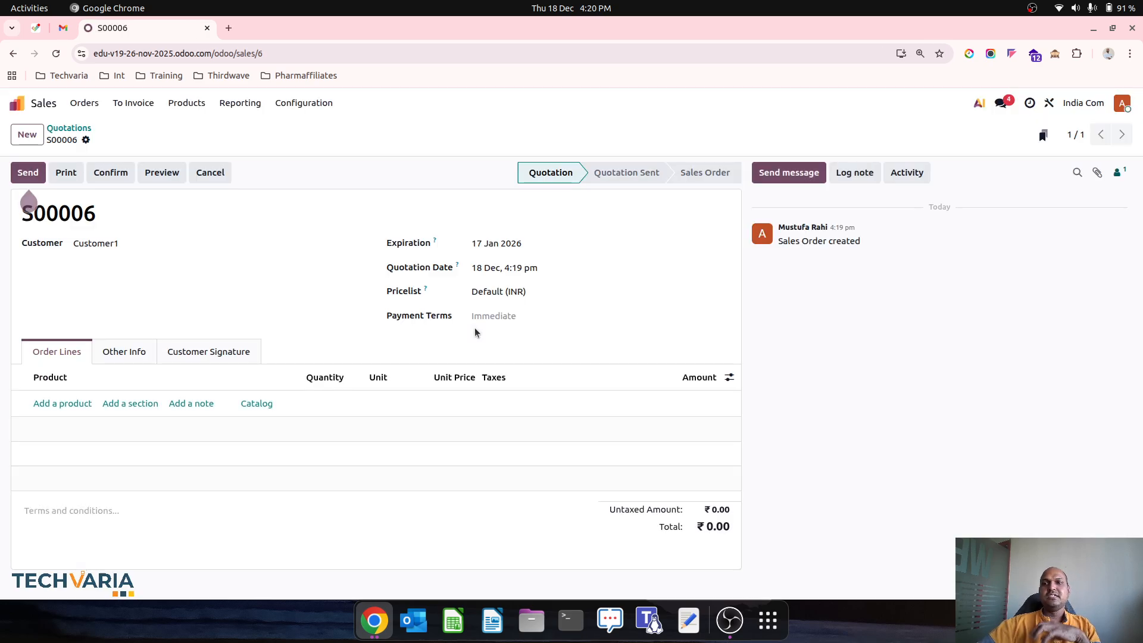
Step: In Studio, add an approval step to the Confirm button with a user as approver
left_click(1051, 106)
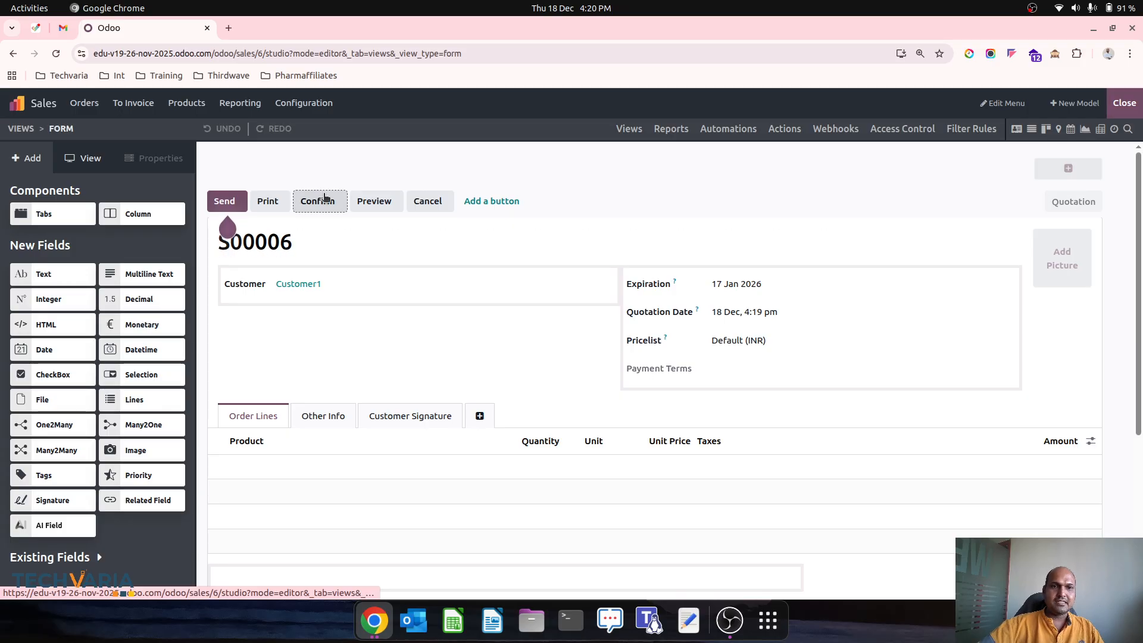
left_click(324, 199)
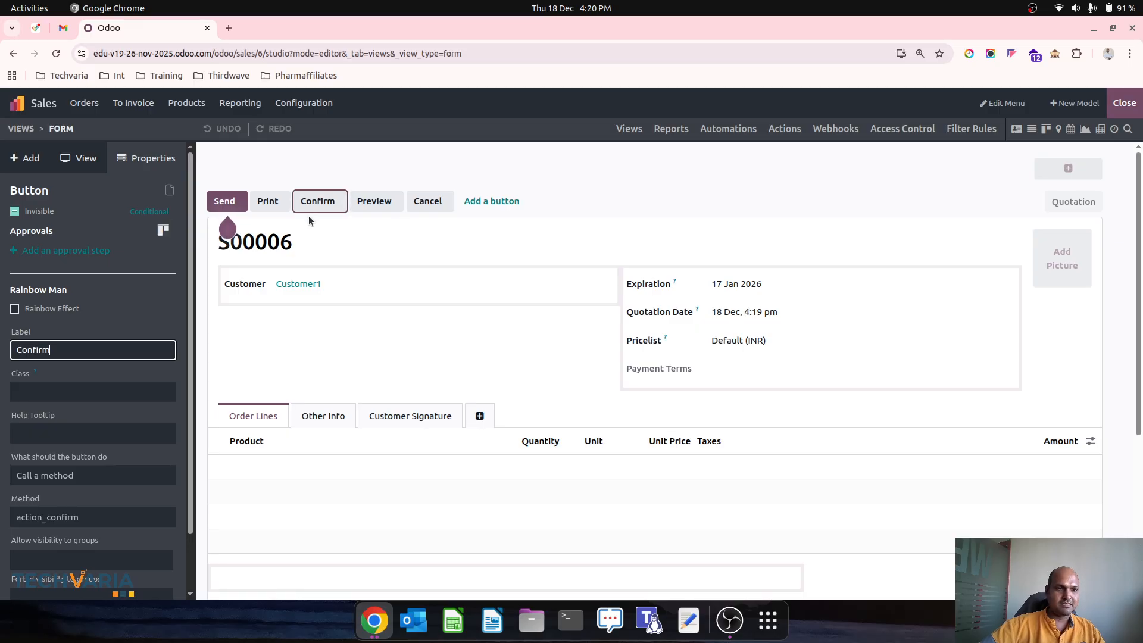
left_click(72, 252)
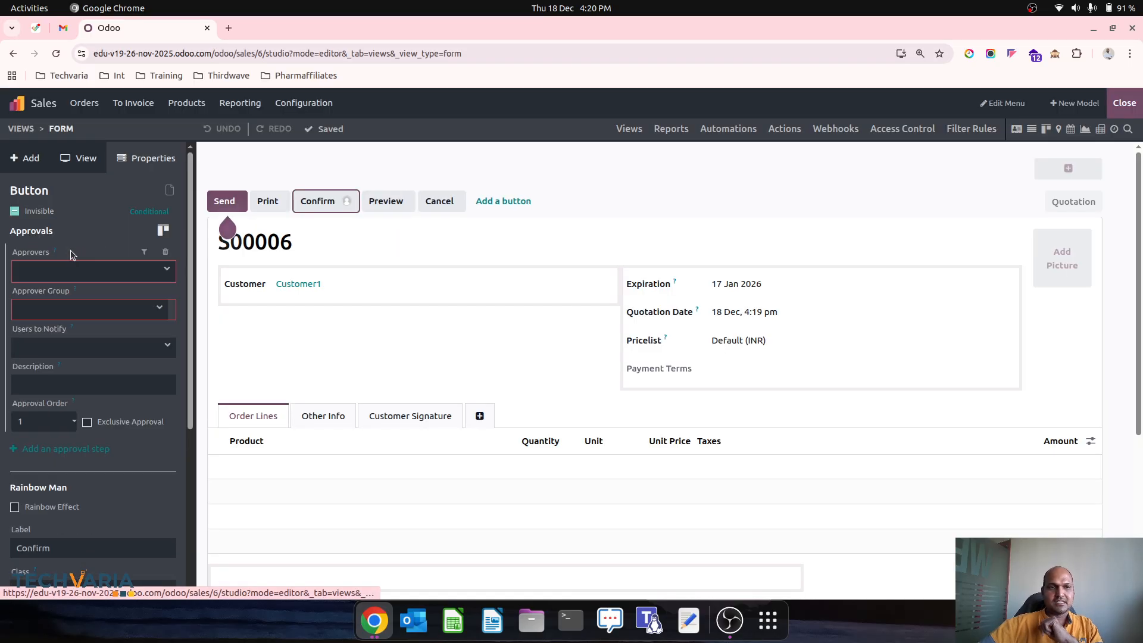
left_click(96, 268)
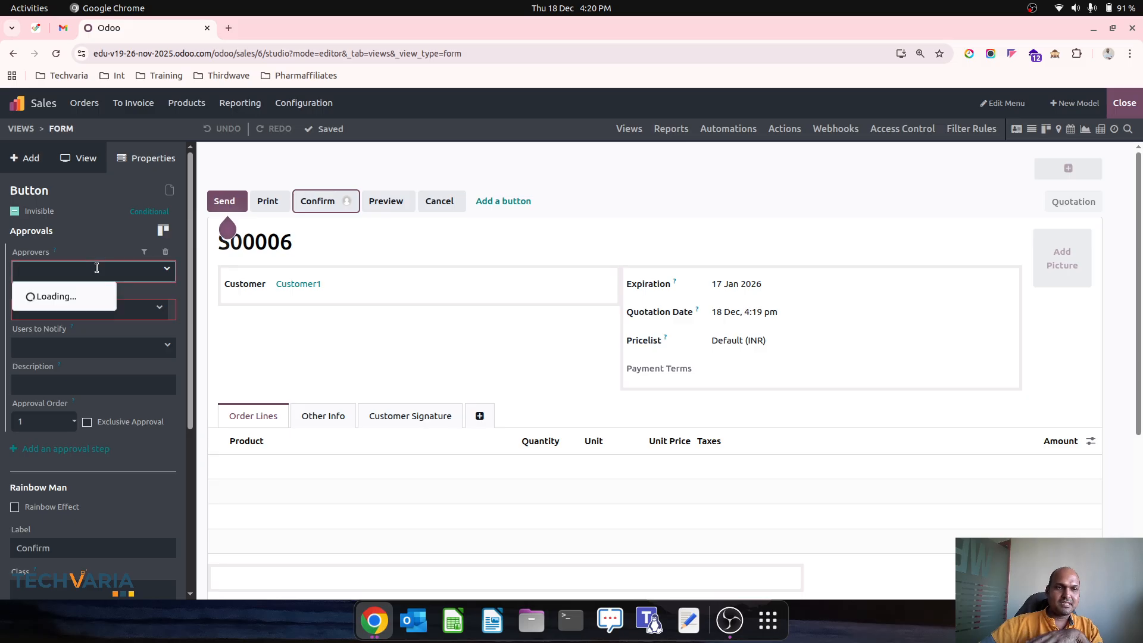
left_click(87, 296)
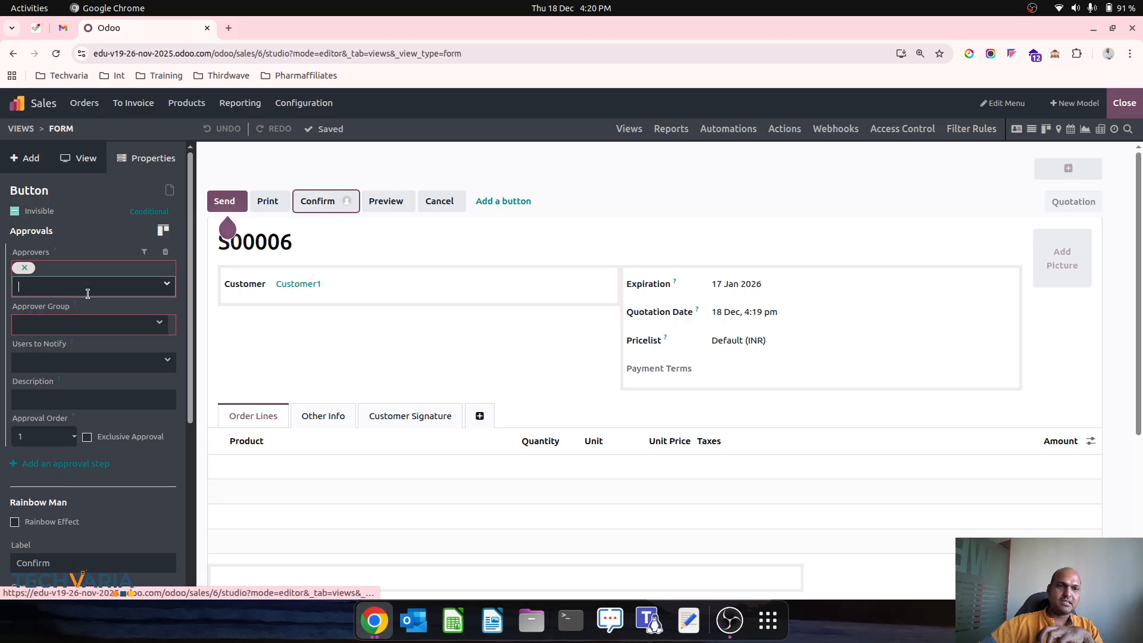
Step: Browse approver groups via Search More without choosing one, then close Studio
left_click(101, 324)
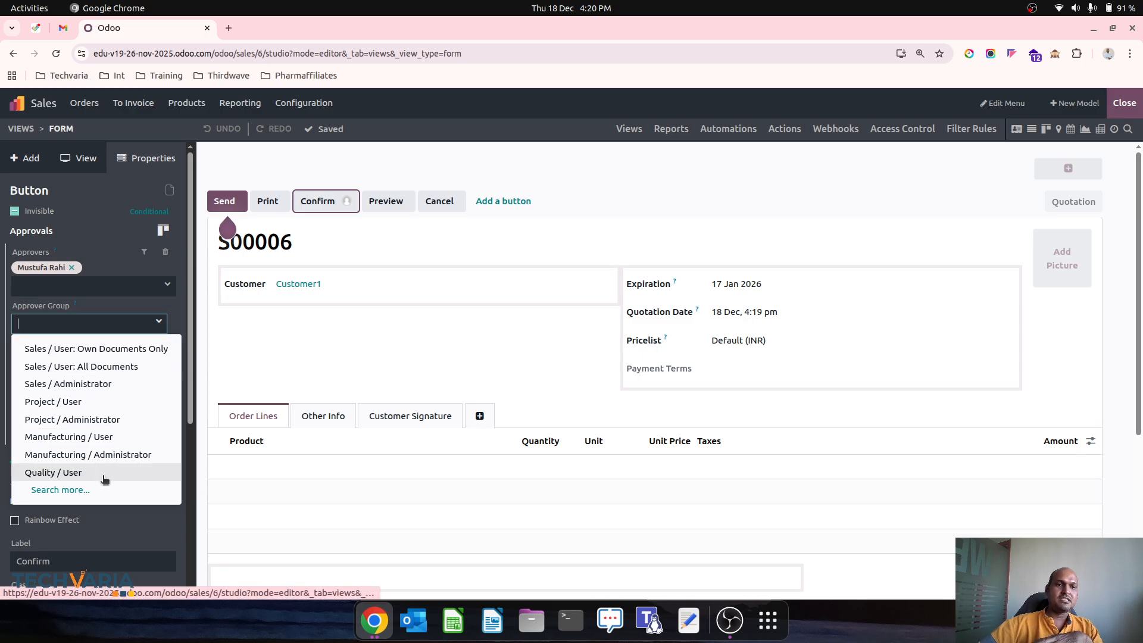
left_click(122, 494)
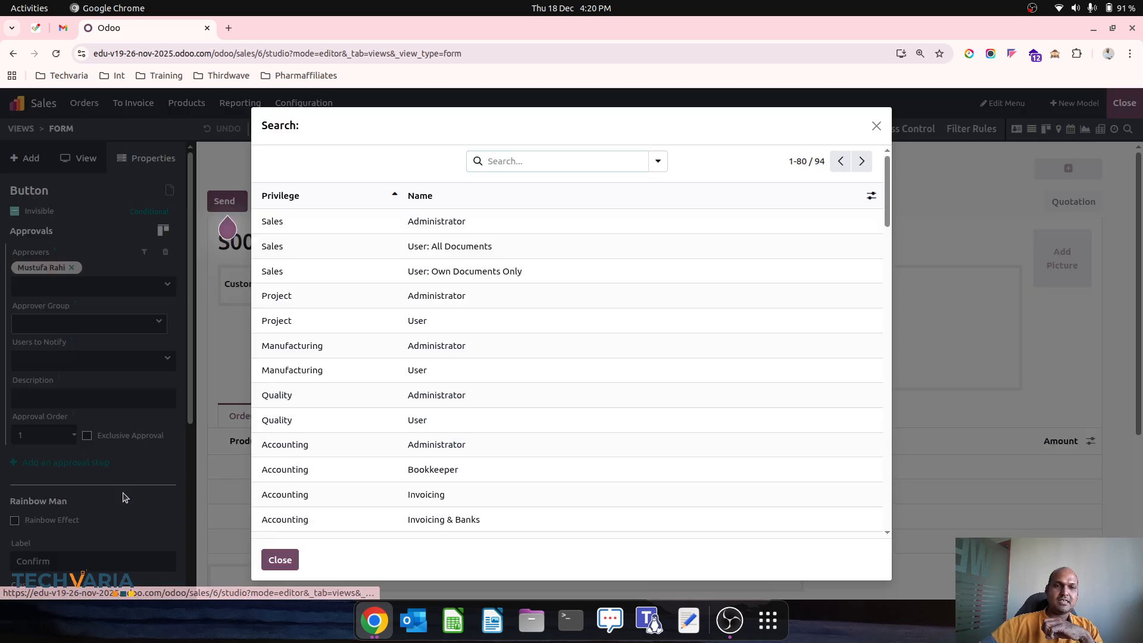
left_click(877, 126)
left_click(1125, 104)
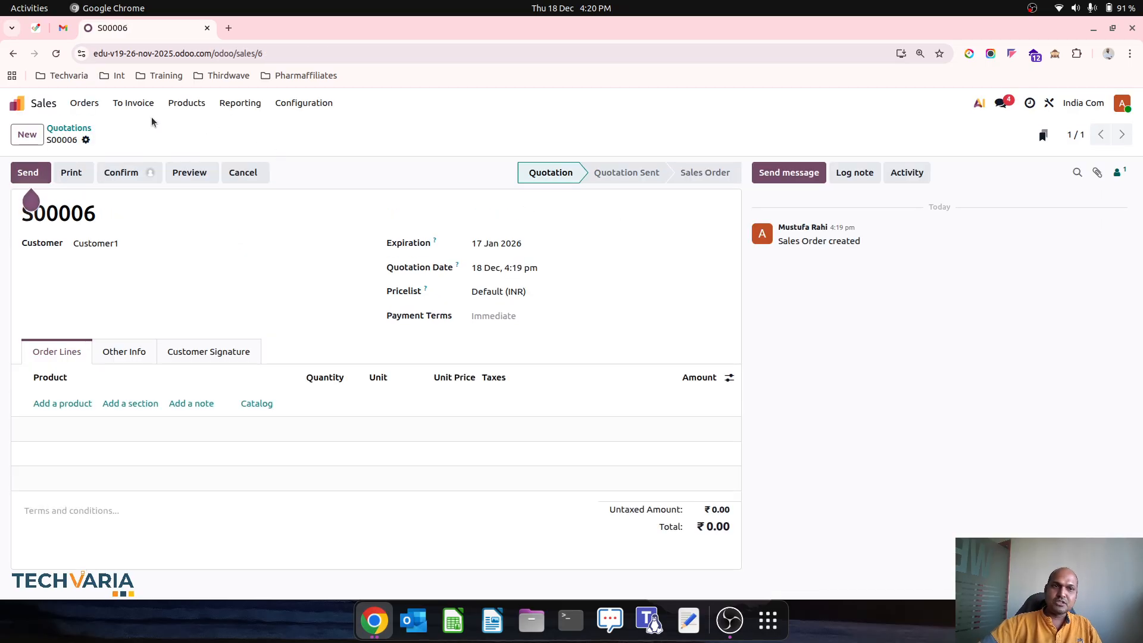
Step: Open the Users list from the home screen and view the administrator record
left_click(29, 112)
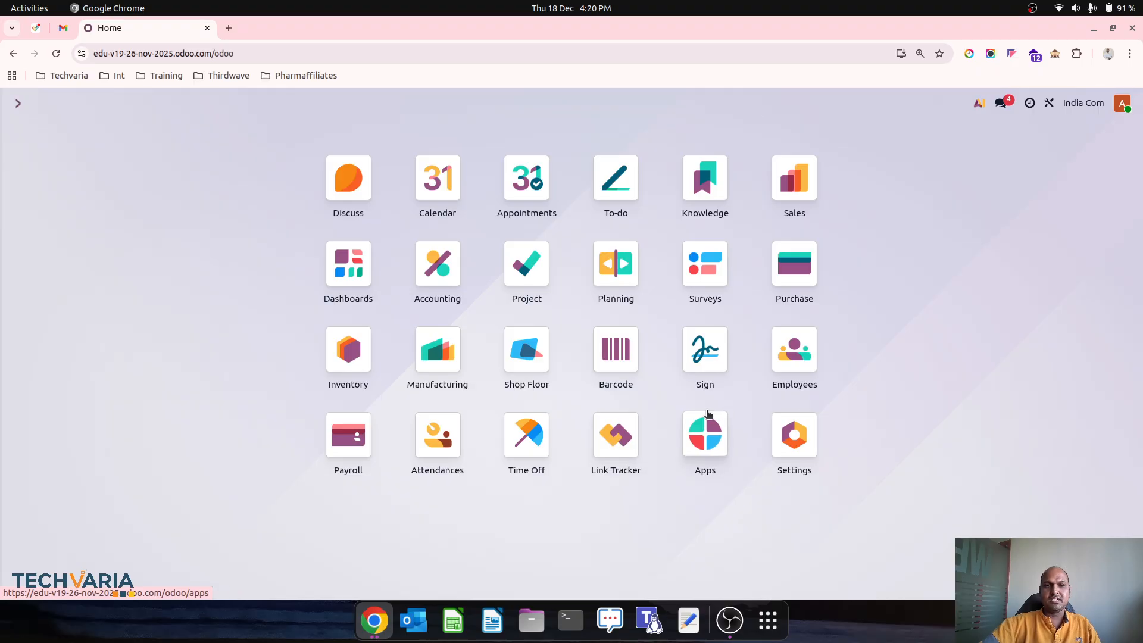
type("user")
left_click(548, 231)
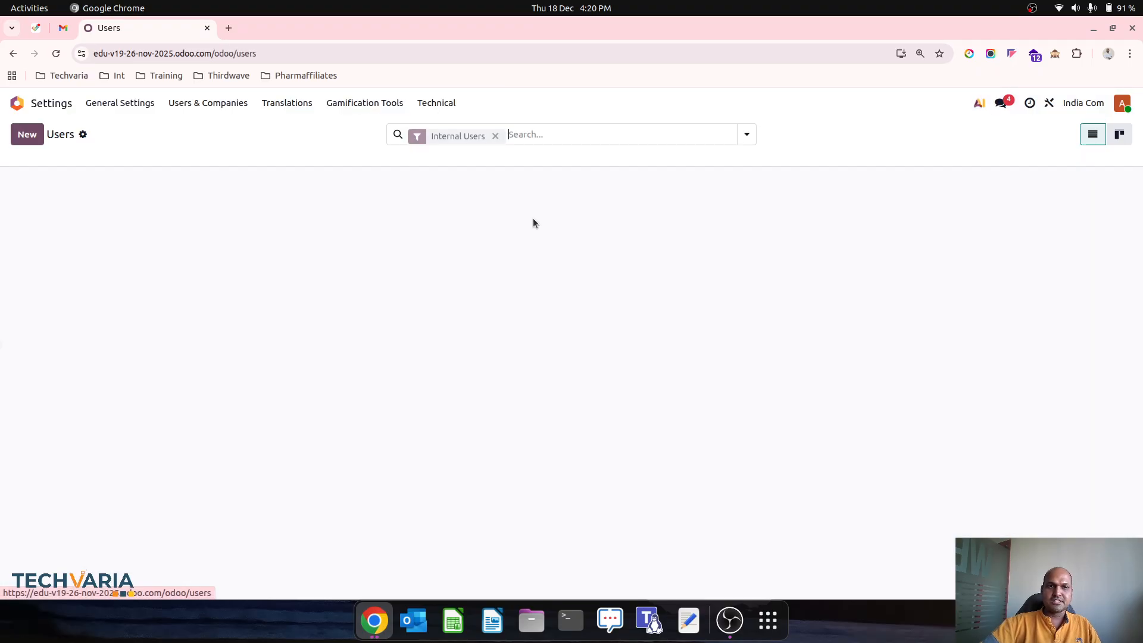
left_click(290, 208)
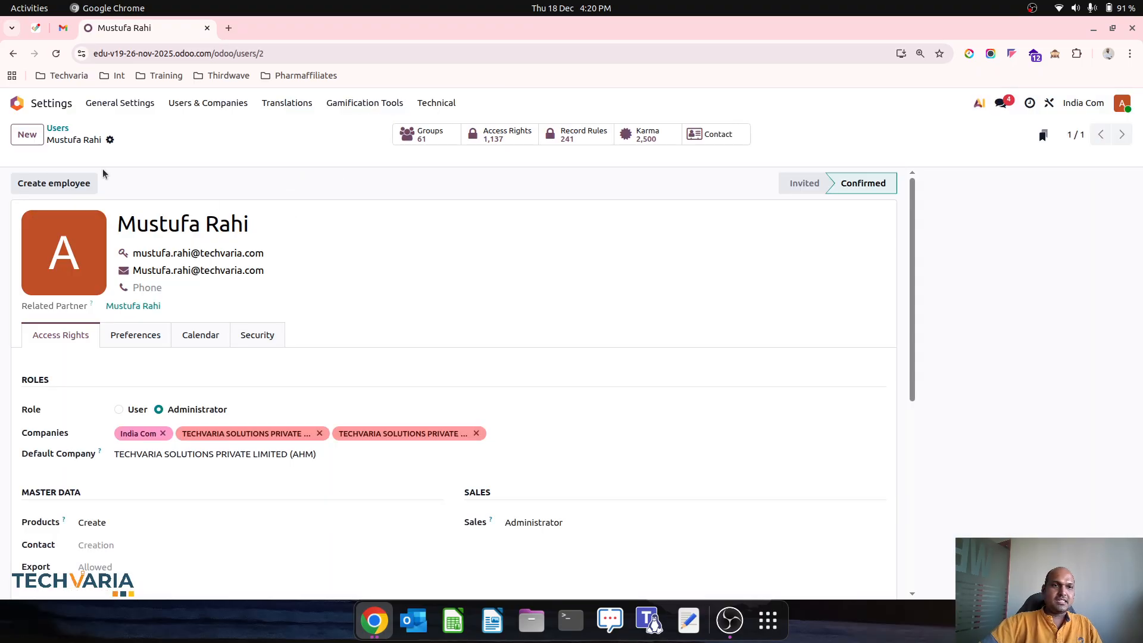
Step: Create and save a new user named 'Sales Manager' with their e-mail as login
left_click(27, 134)
type("S")
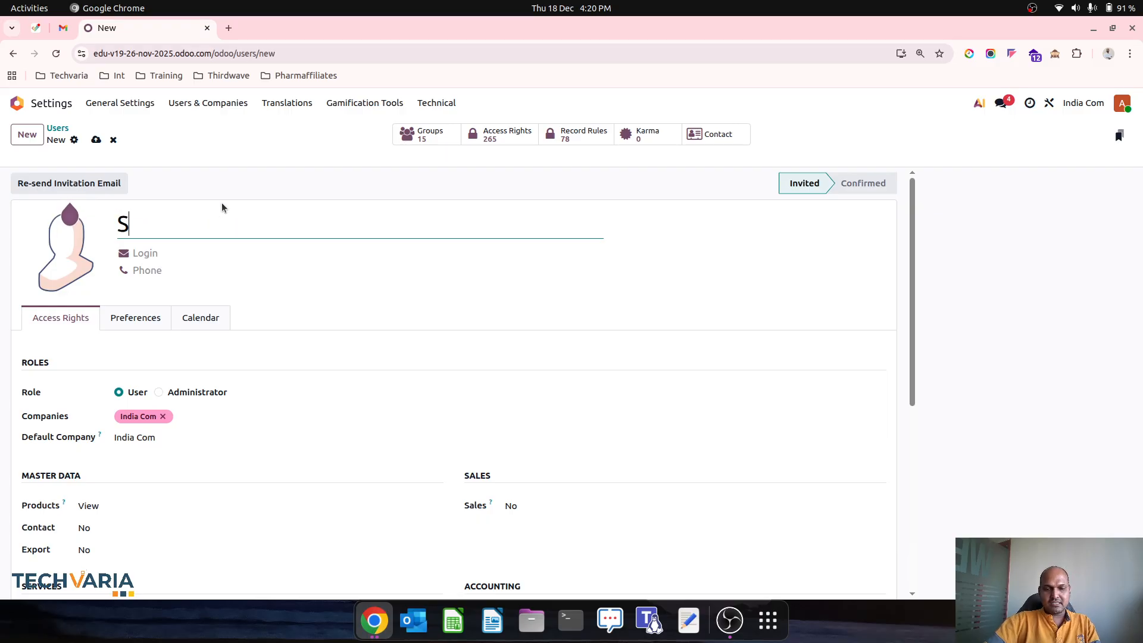
type("ales Manager")
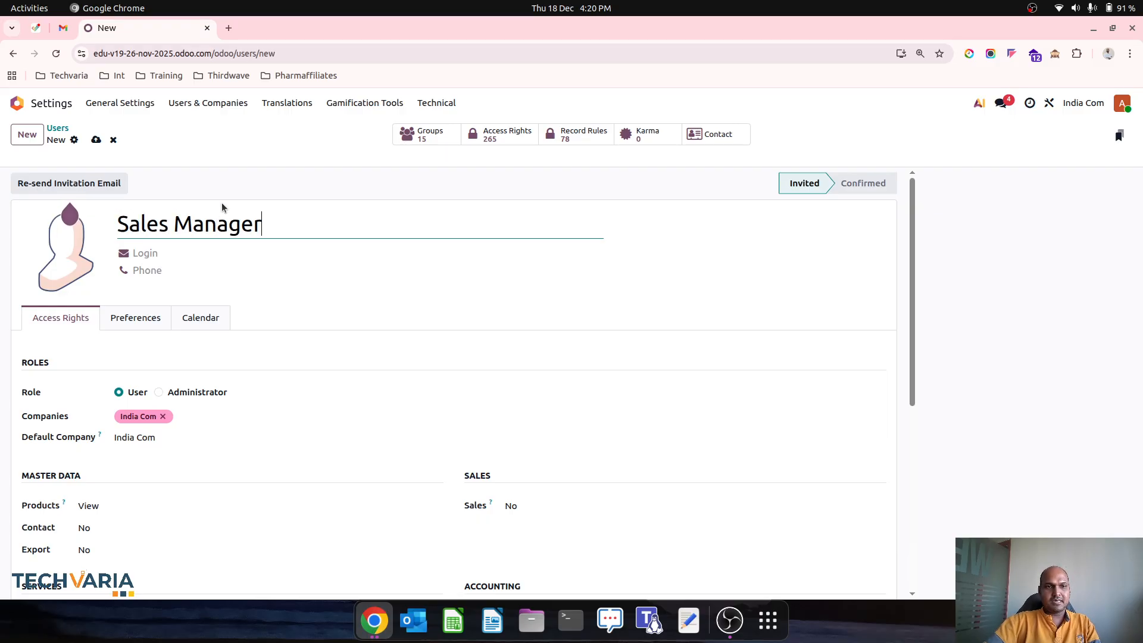
key("Tab")
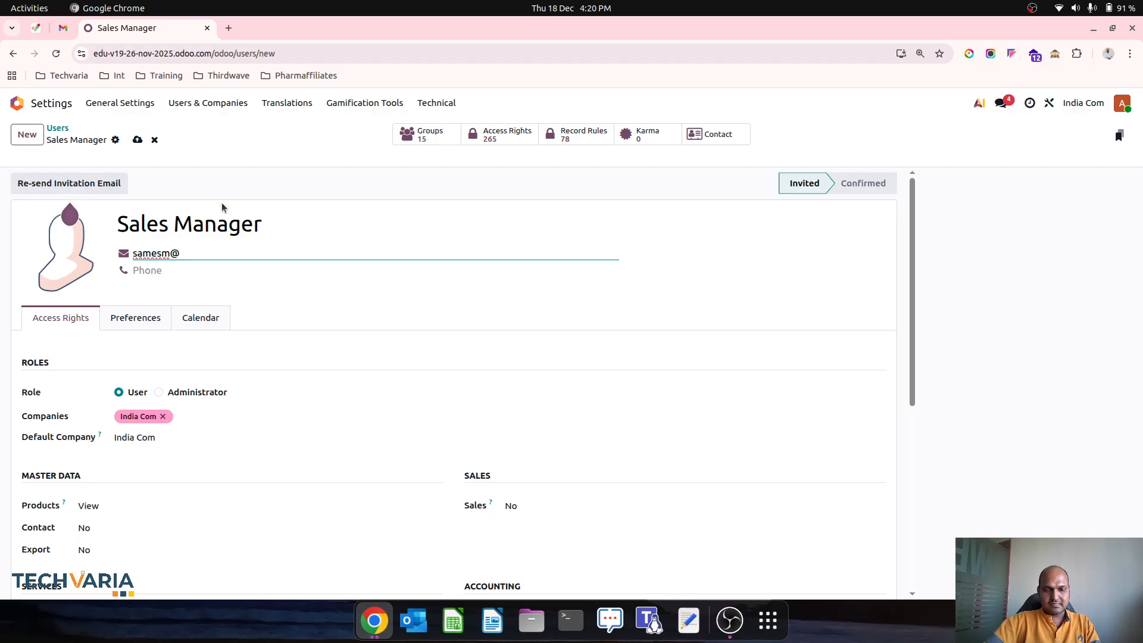
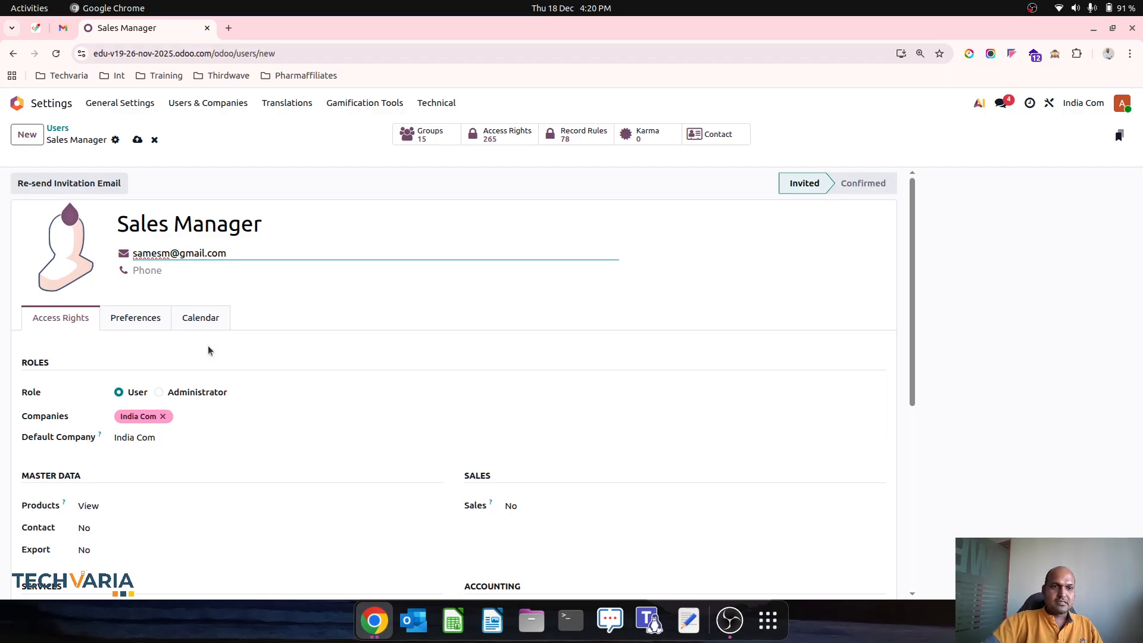
left_click(138, 140)
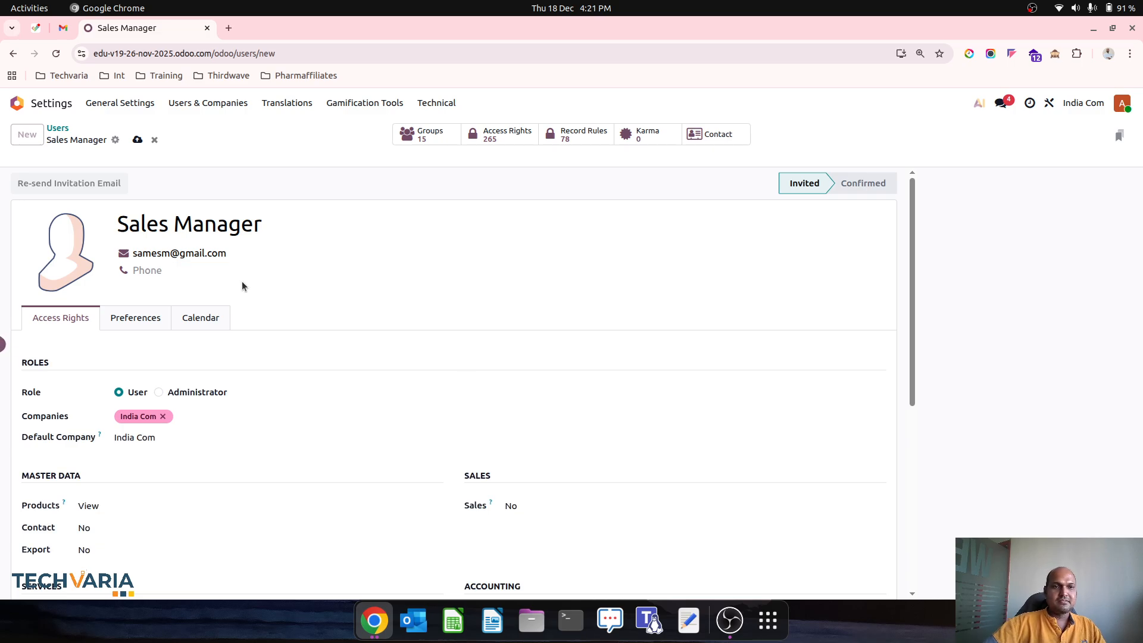
left_click(153, 258)
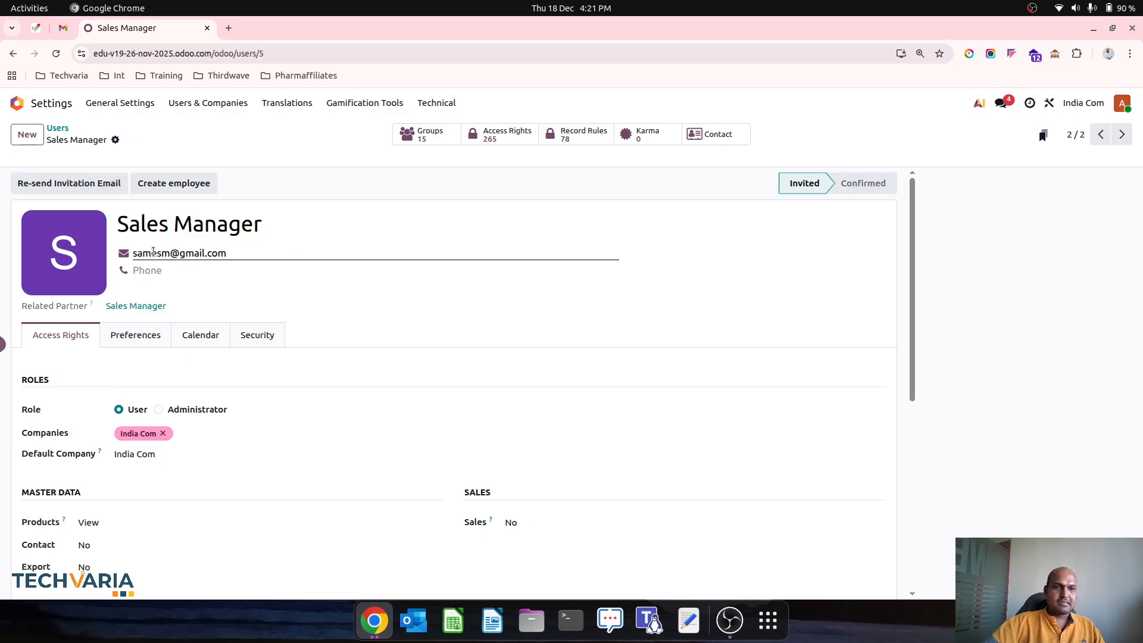
Step: Correct the misspelled e-mail, save, and review Sales access levels without changing them
key("BackSpace")
type("le")
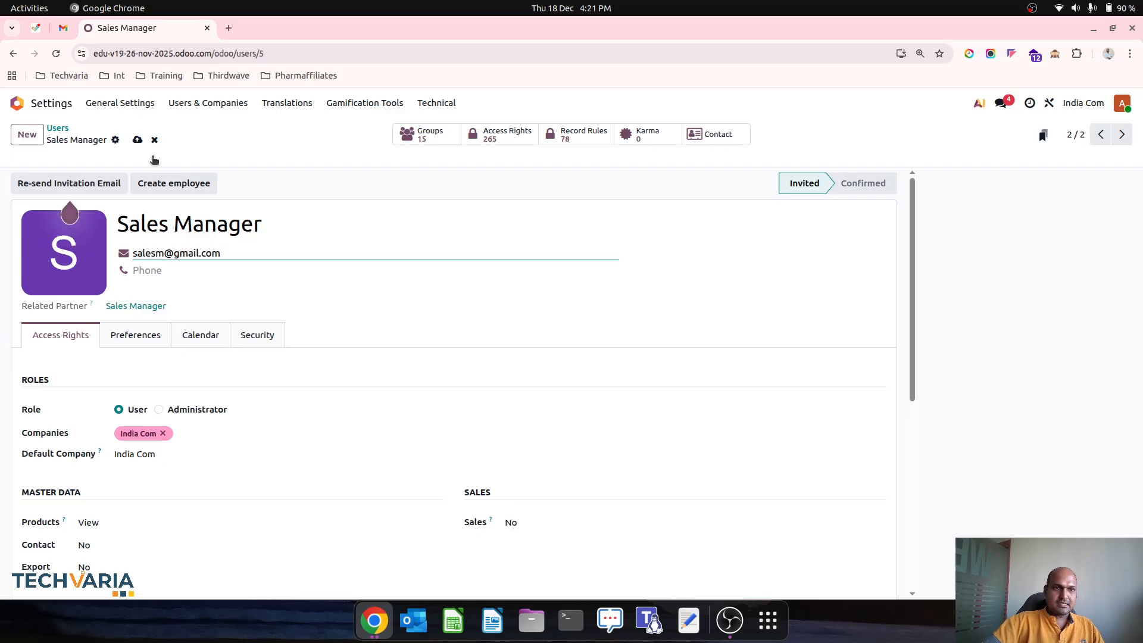
left_click(137, 140)
scroll(495, 450, "down", 2)
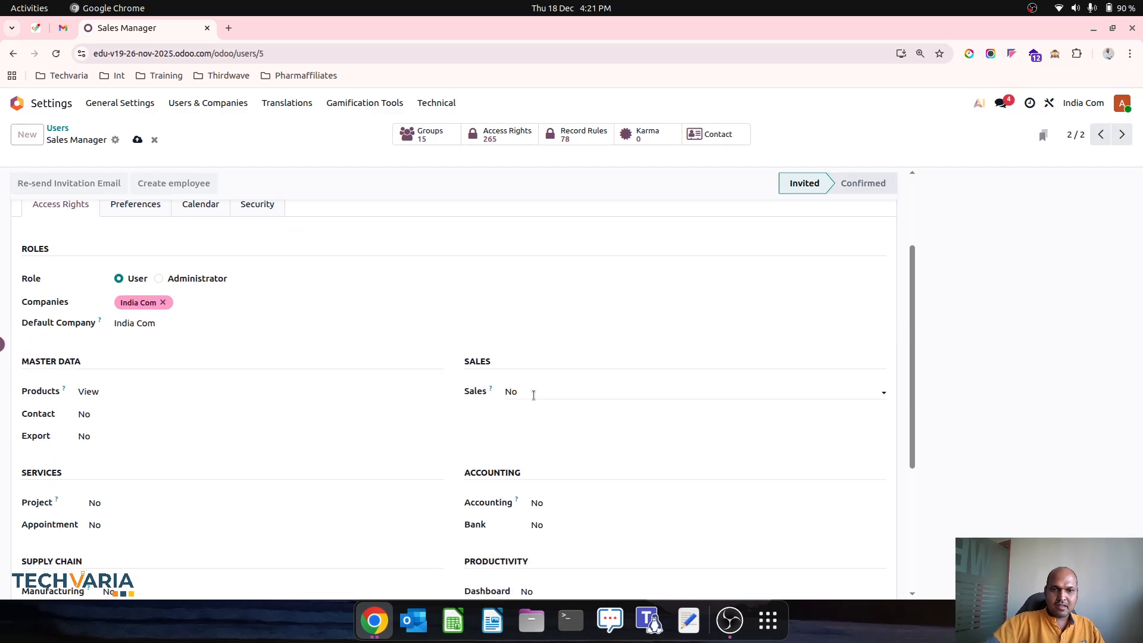
left_click(534, 395)
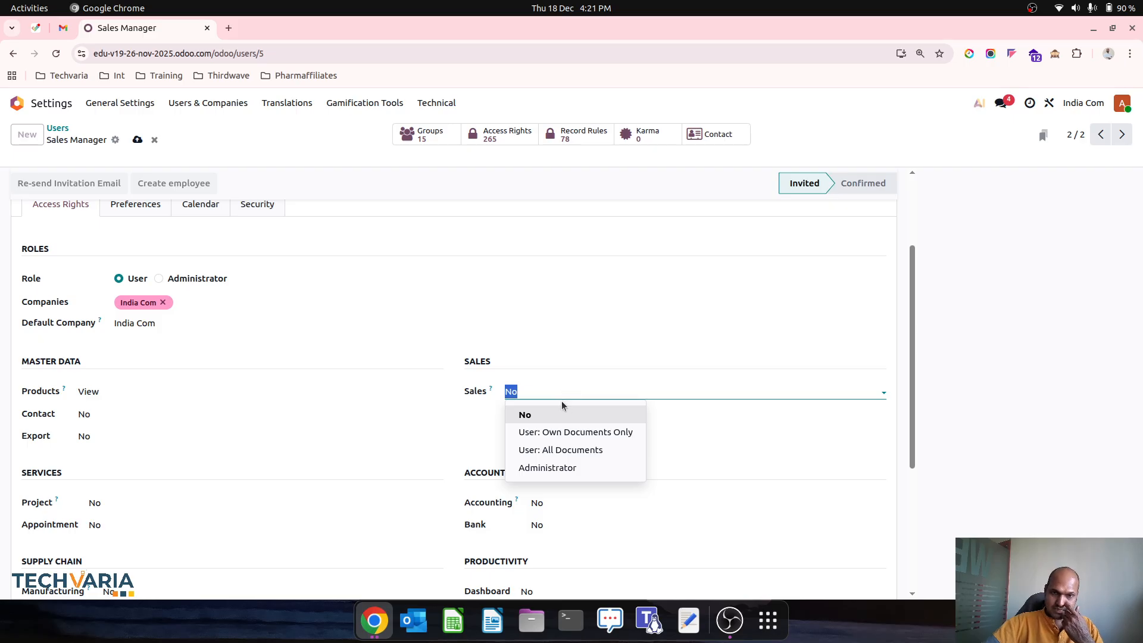
left_click(556, 339)
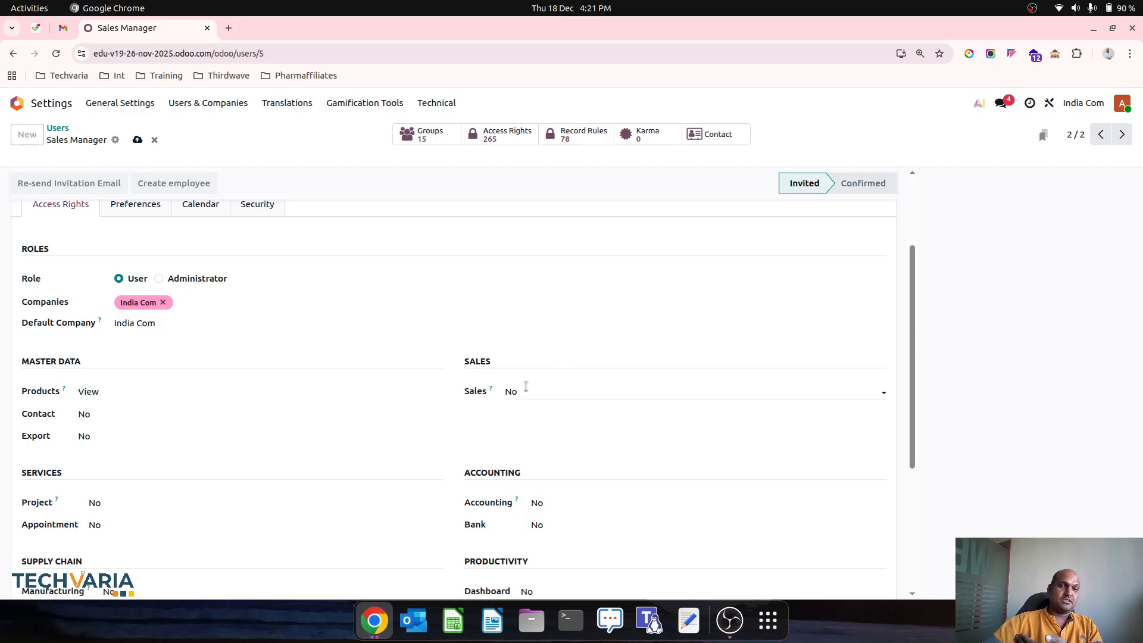
scroll(512, 308, "up", 2)
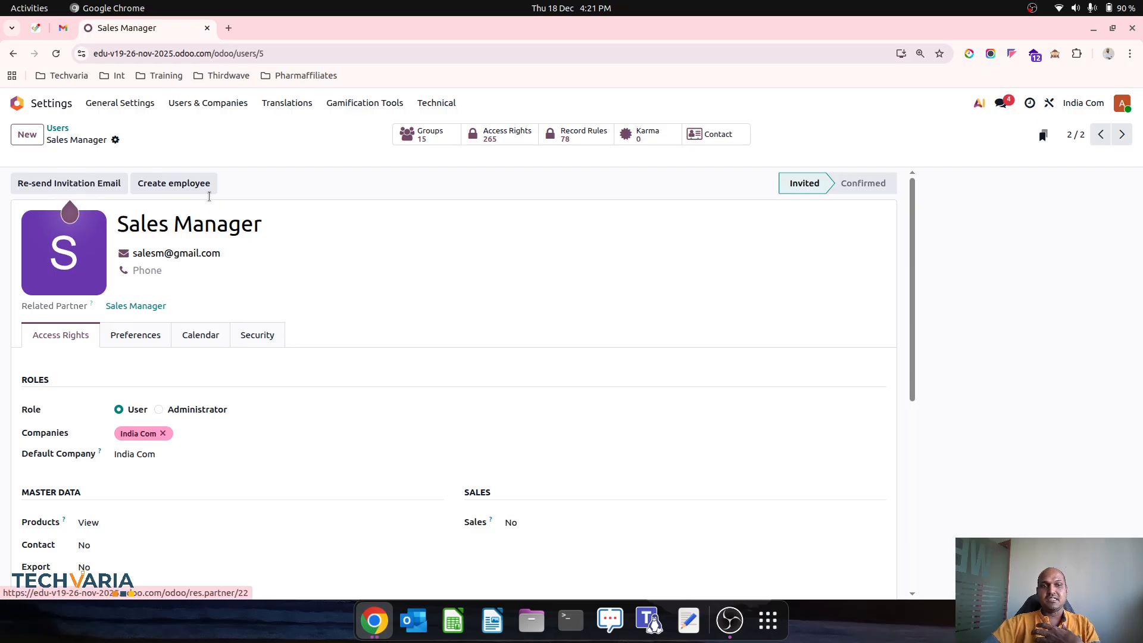
Step: Create a linked employee, keep Sales access at No, and show the user's groups
left_click(191, 184)
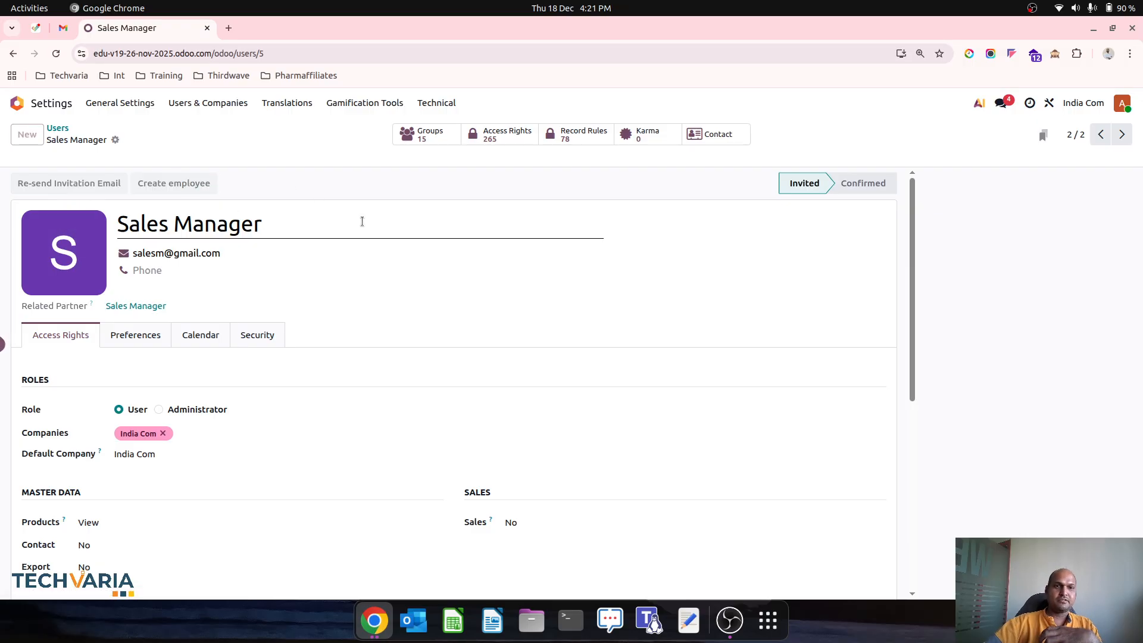
scroll(375, 430, "down", 6)
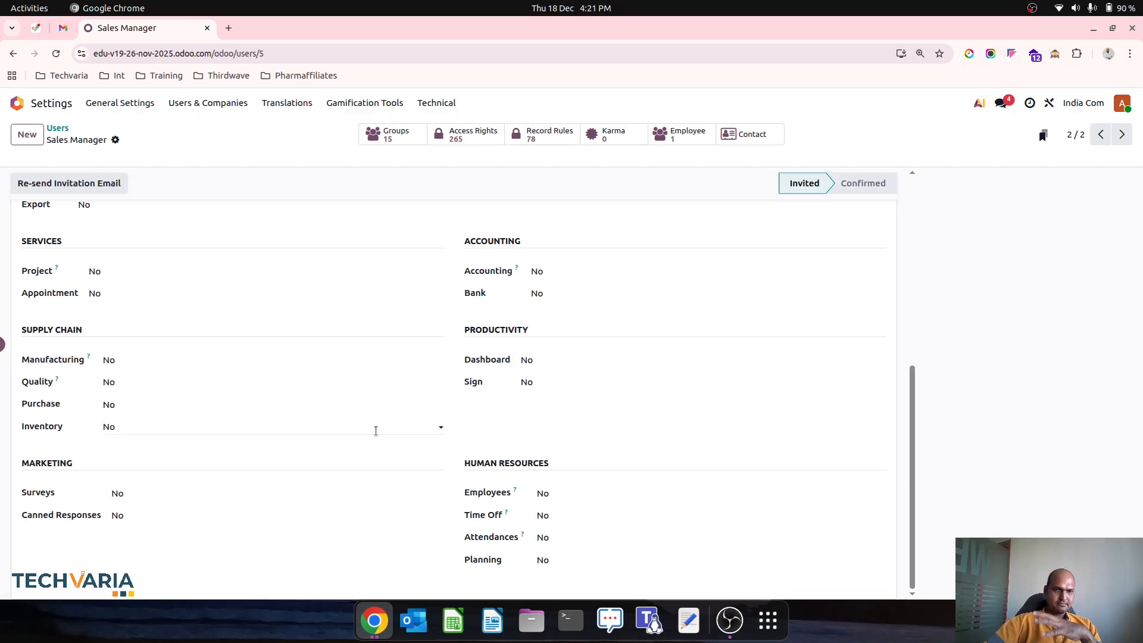
scroll(578, 404, "up", 5)
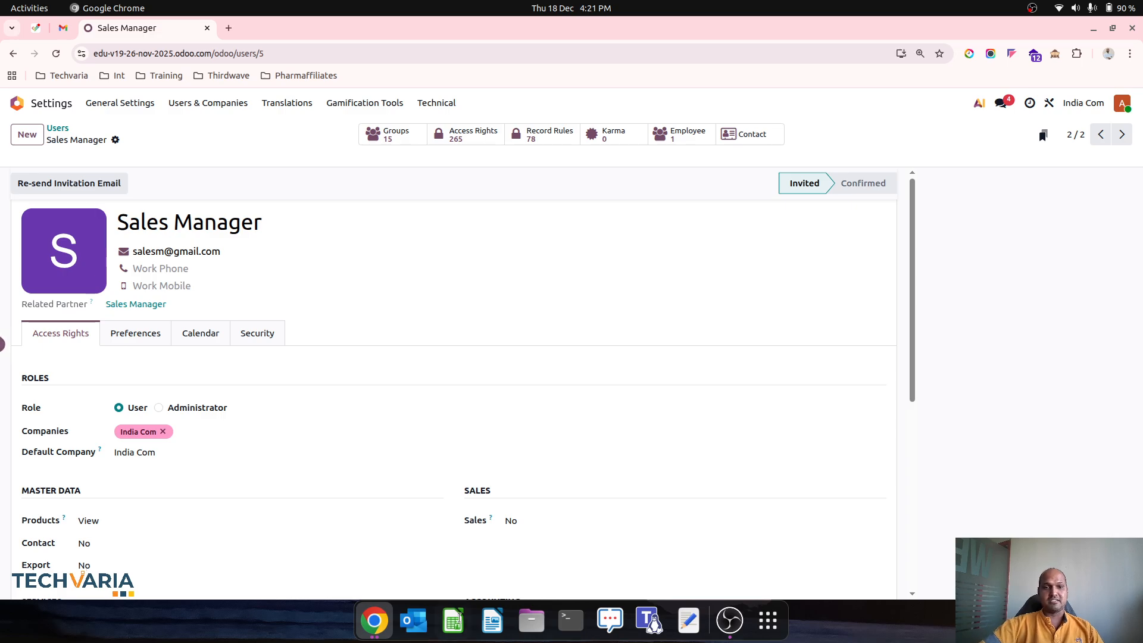
left_click(630, 516)
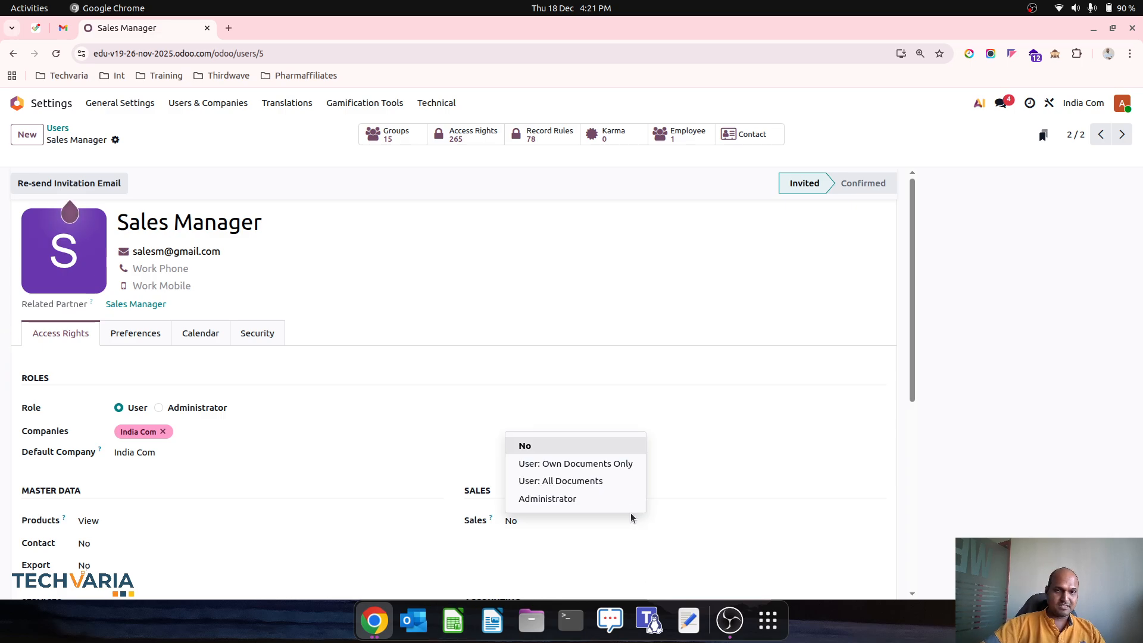
left_click(330, 171)
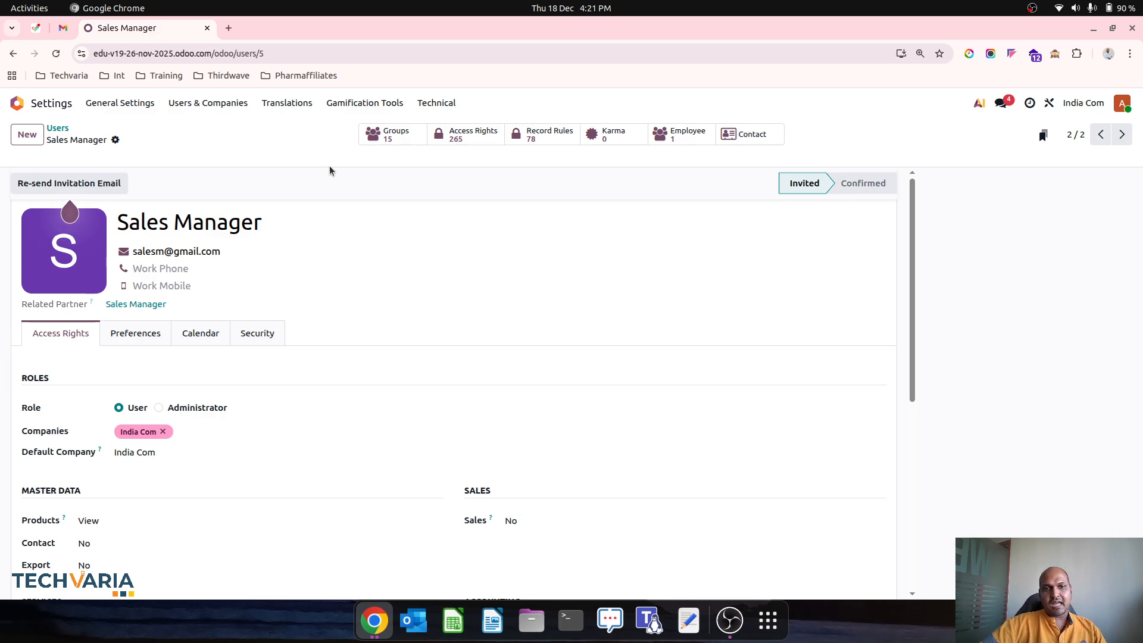
left_click(395, 147)
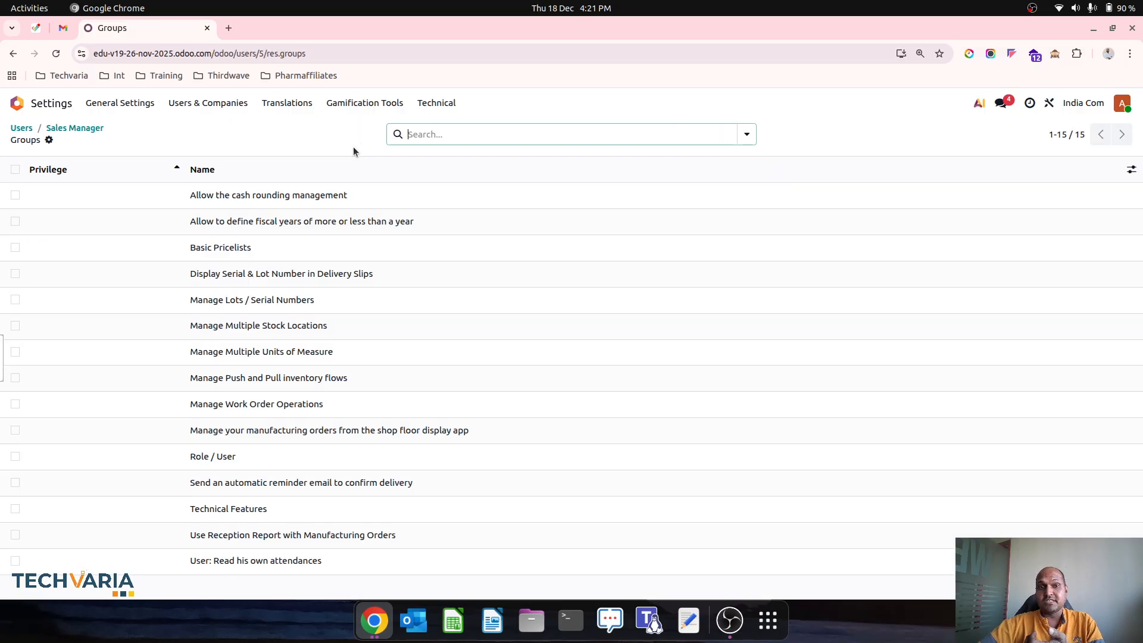
Step: Go from the Sales Manager user to Users & Companies > Groups and start a new group
left_click(74, 127)
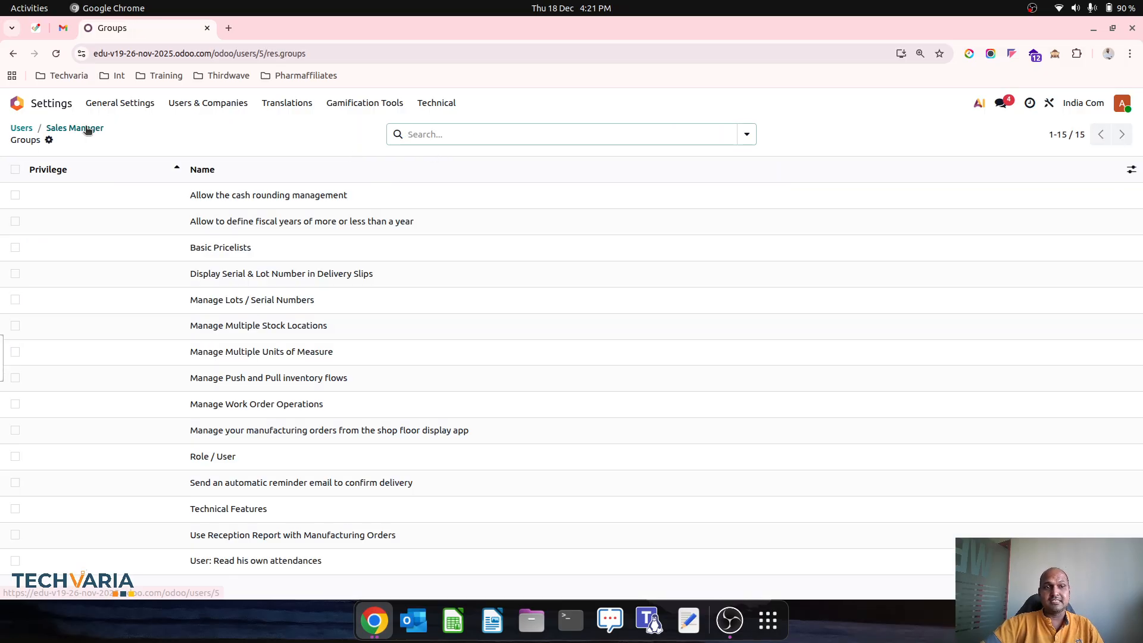
left_click(208, 103)
left_click(222, 147)
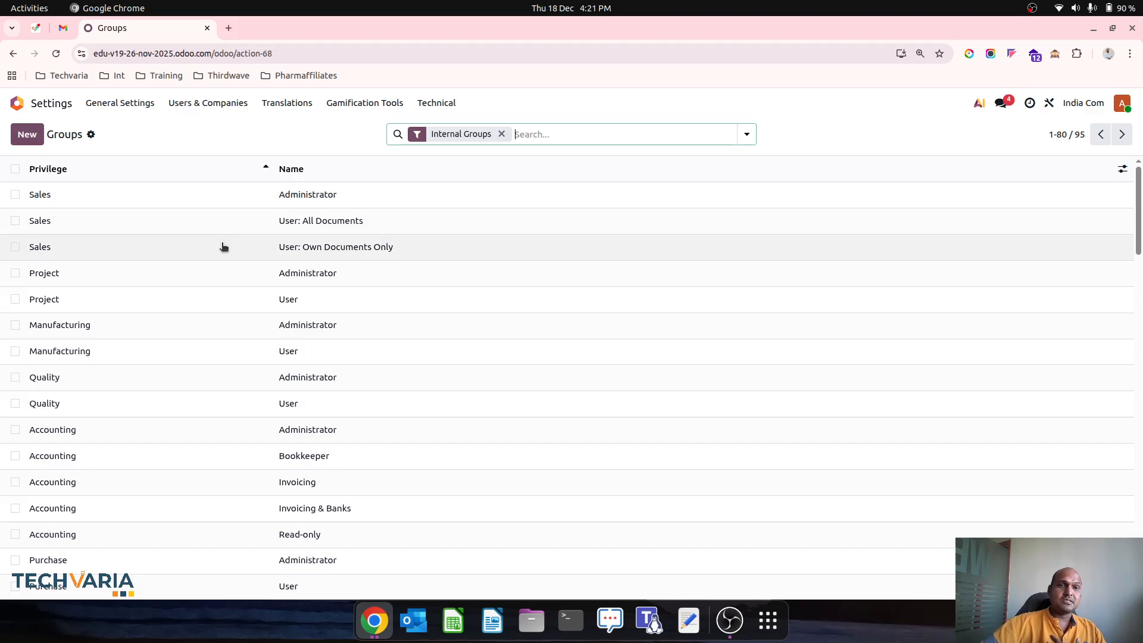
left_click(31, 134)
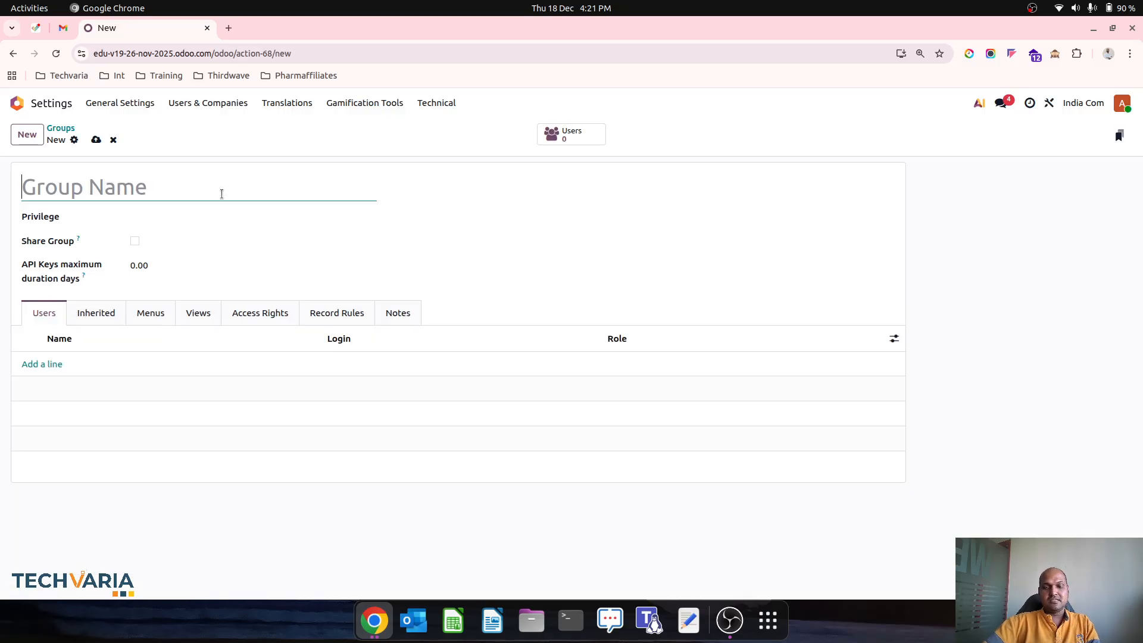
Step: Name the group 'Sales Manager Approval', set privilege Sales, tick Share Group, view Inherited
type("Sales Manager A")
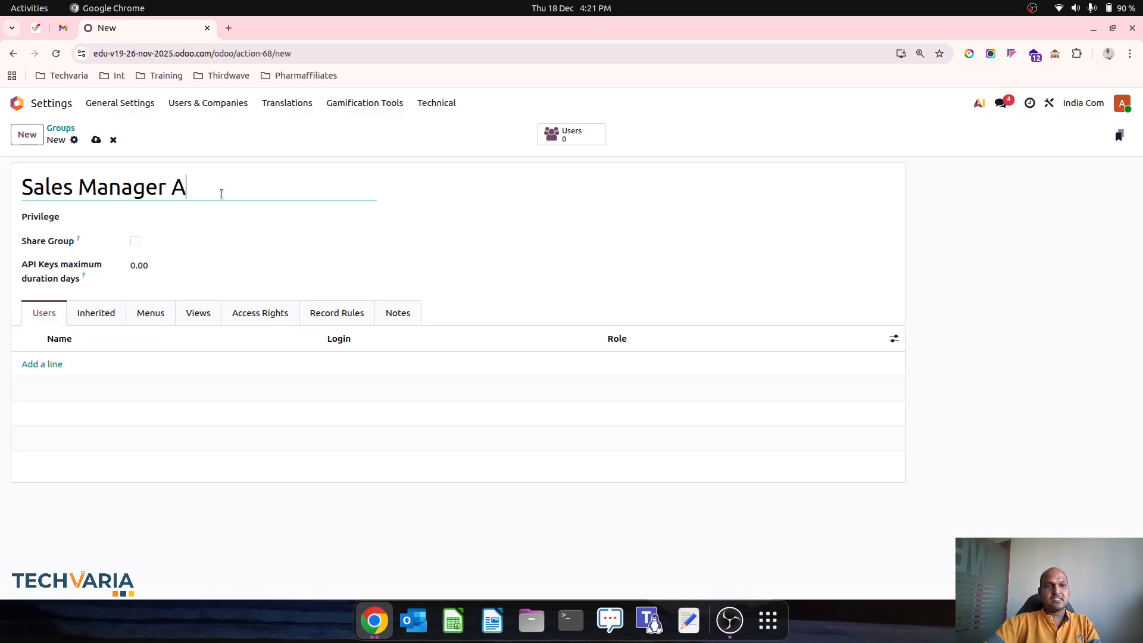
type("pproval")
left_click(223, 210)
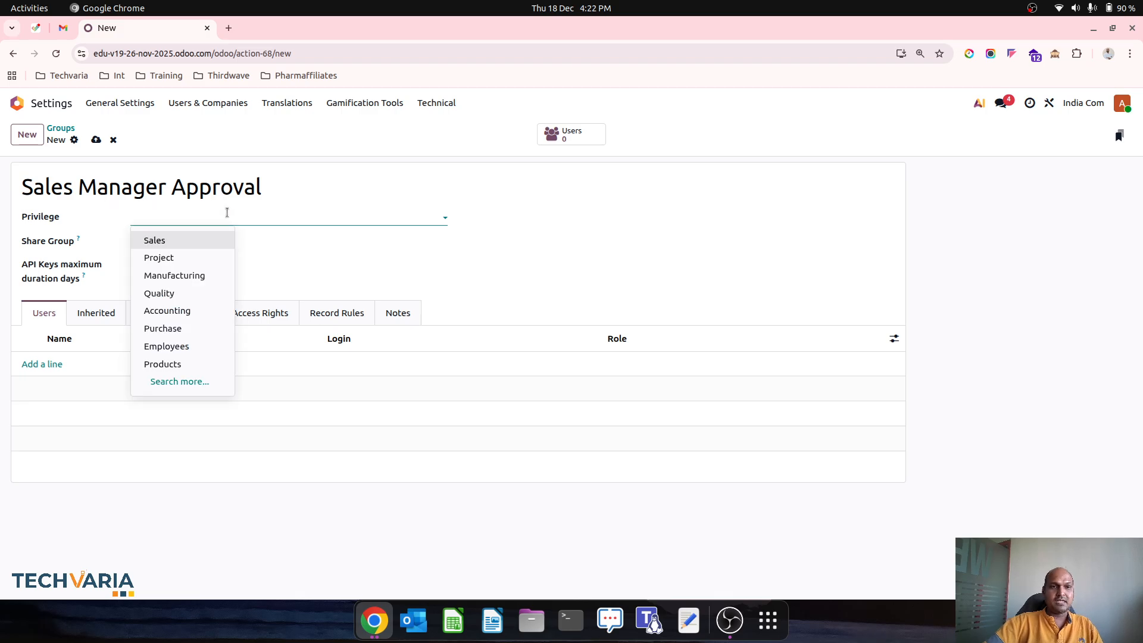
left_click(214, 240)
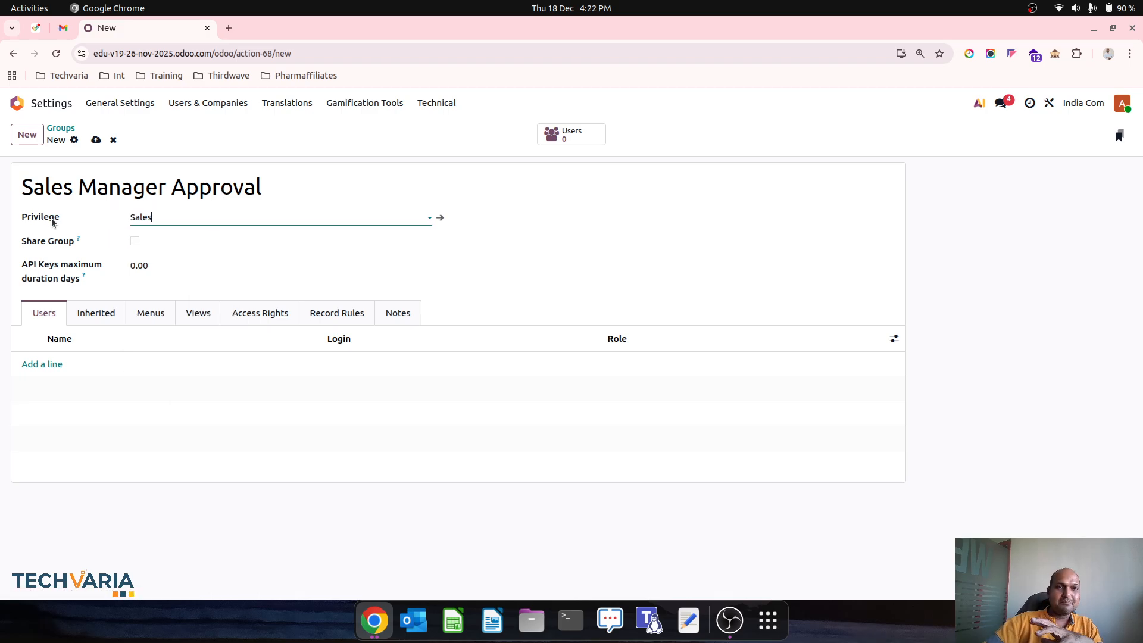
left_click(136, 242)
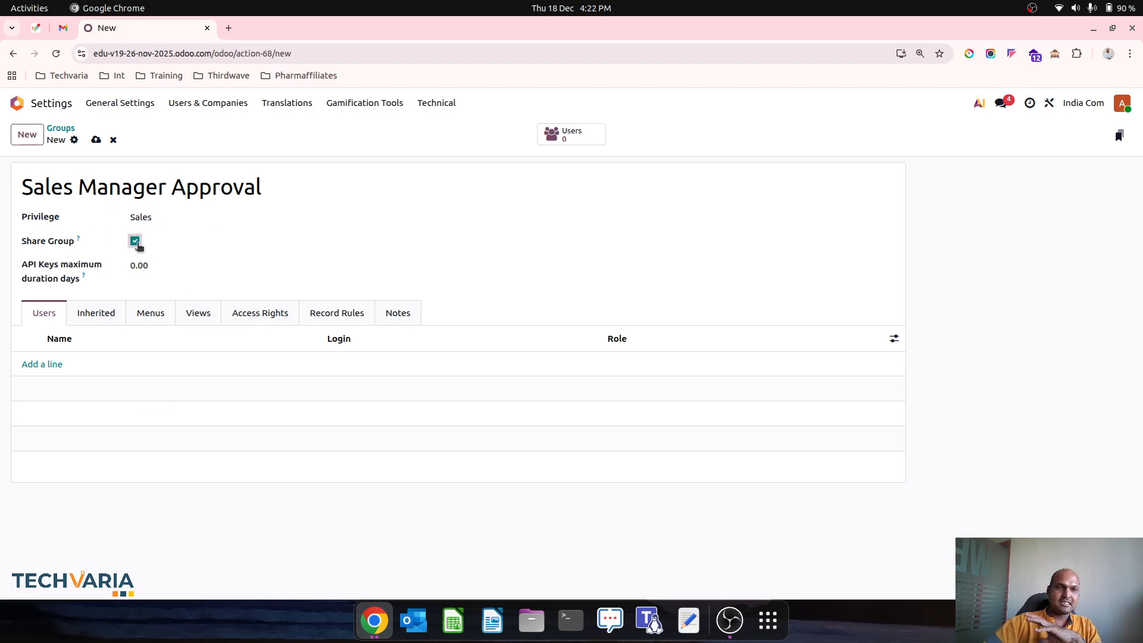
left_click(103, 314)
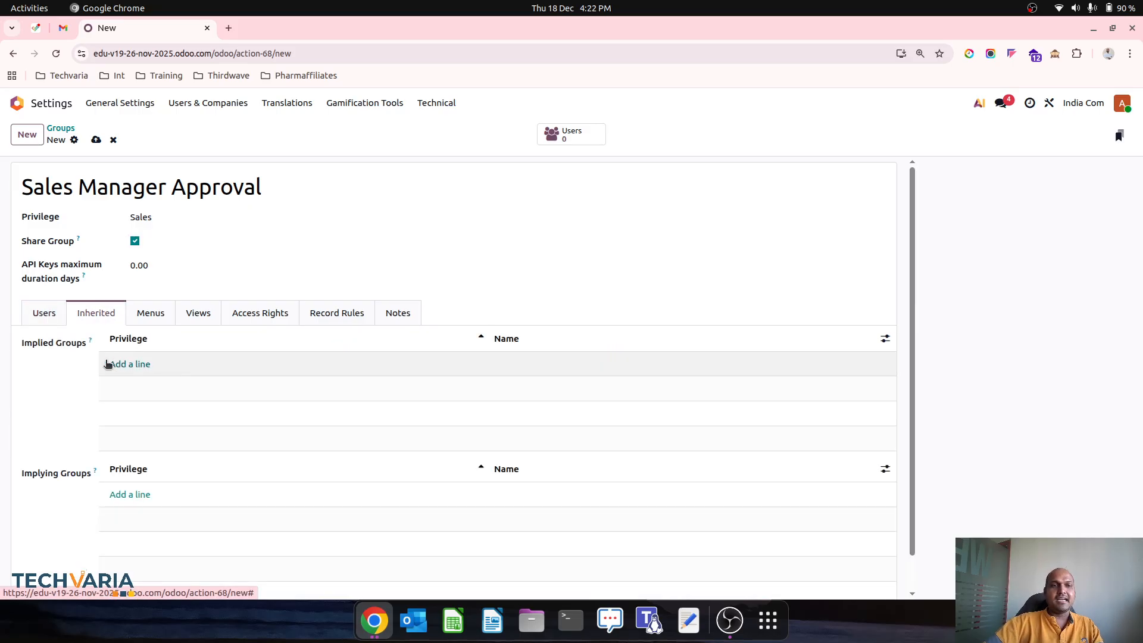
mouse_move(96, 471)
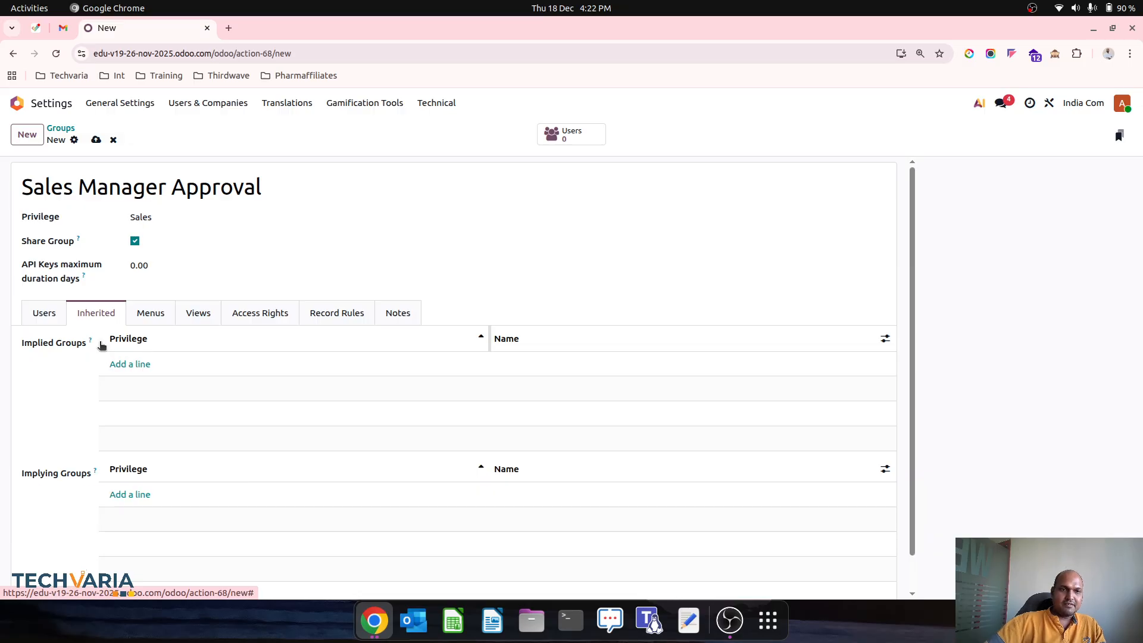
mouse_move(90, 343)
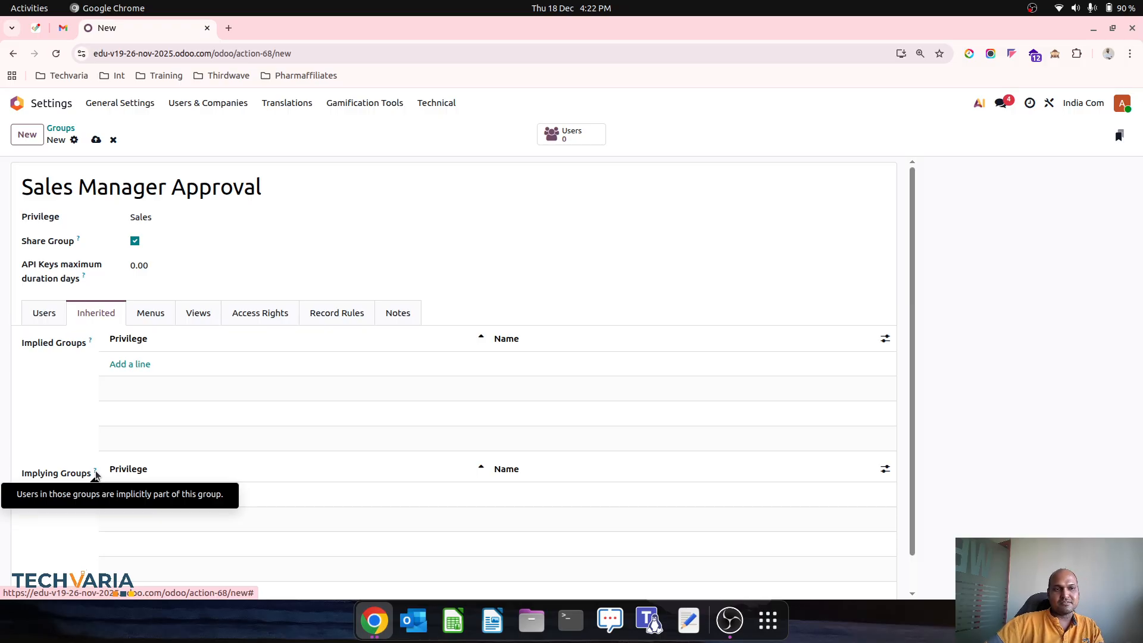
Step: Add Sales / User: All Documents as an implied group and save the group
left_click(131, 366)
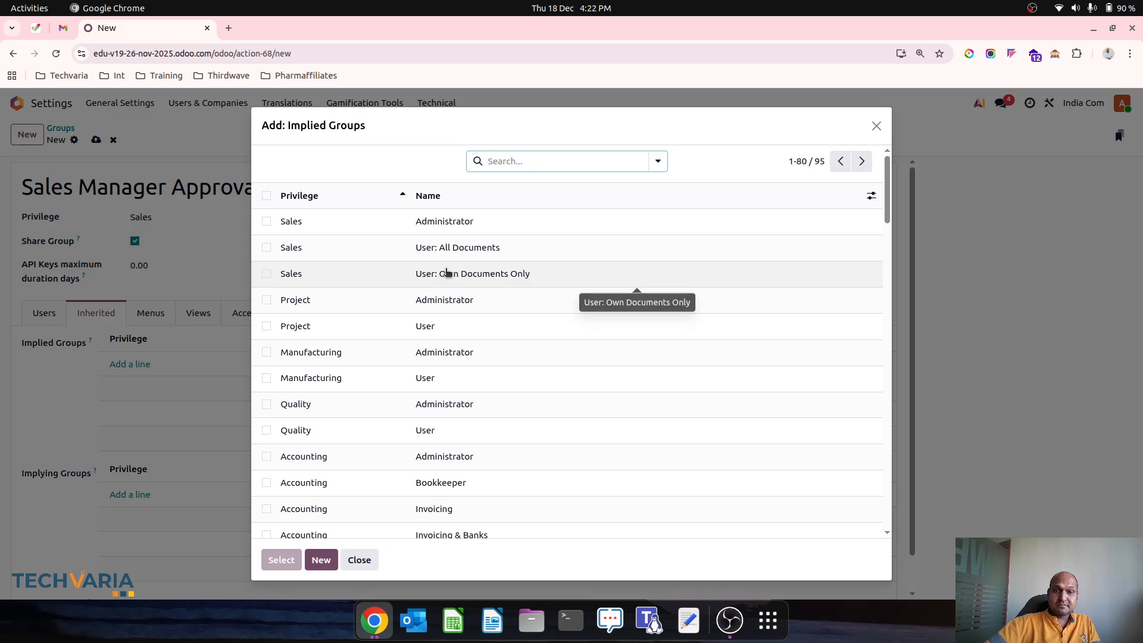
left_click(267, 247)
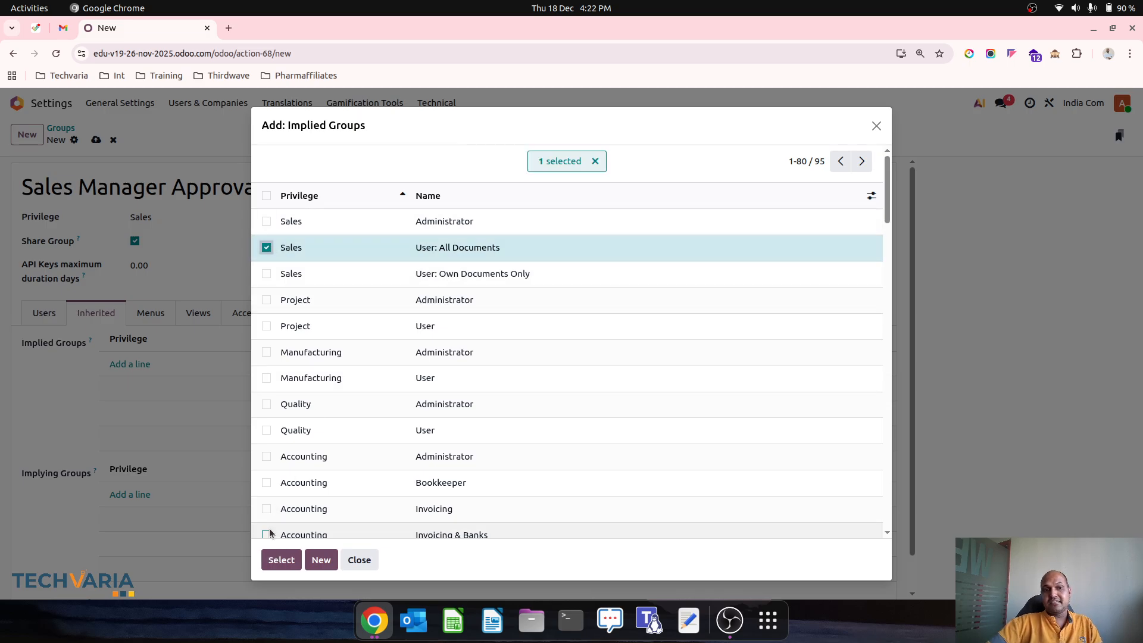
left_click(280, 560)
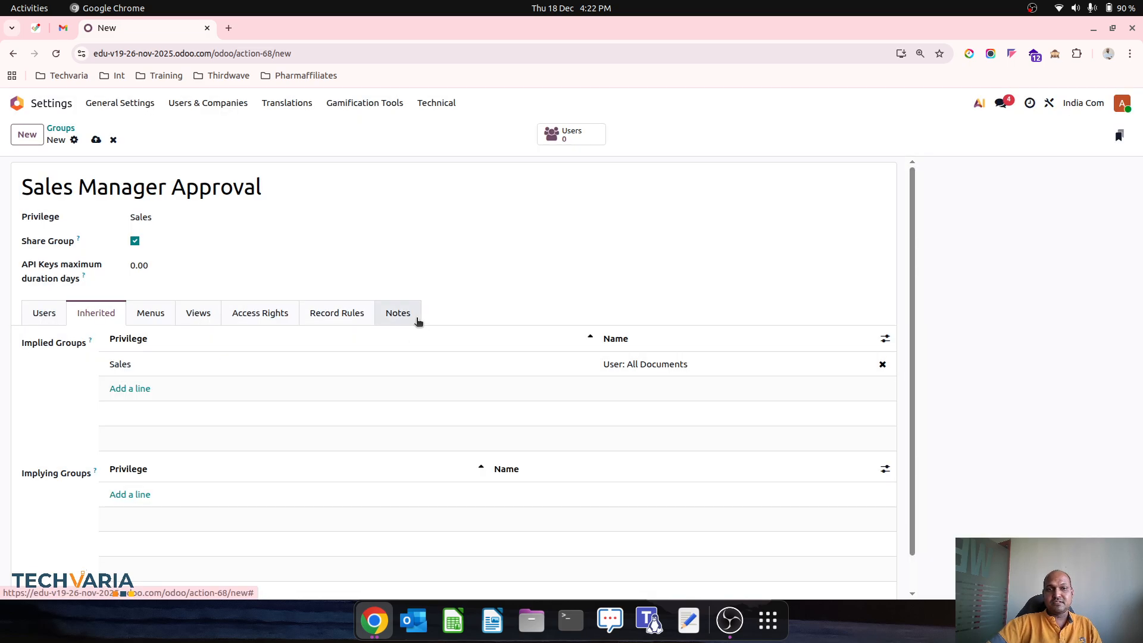
left_click(94, 140)
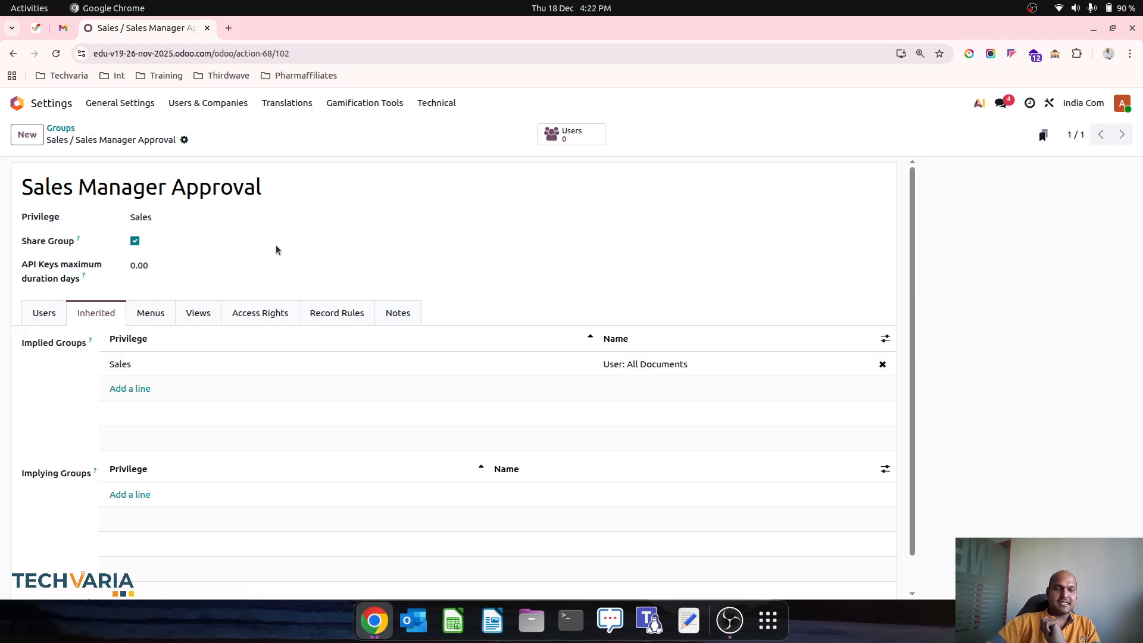
Step: Add the Sales Manager user as a member of the group and save
left_click(568, 134)
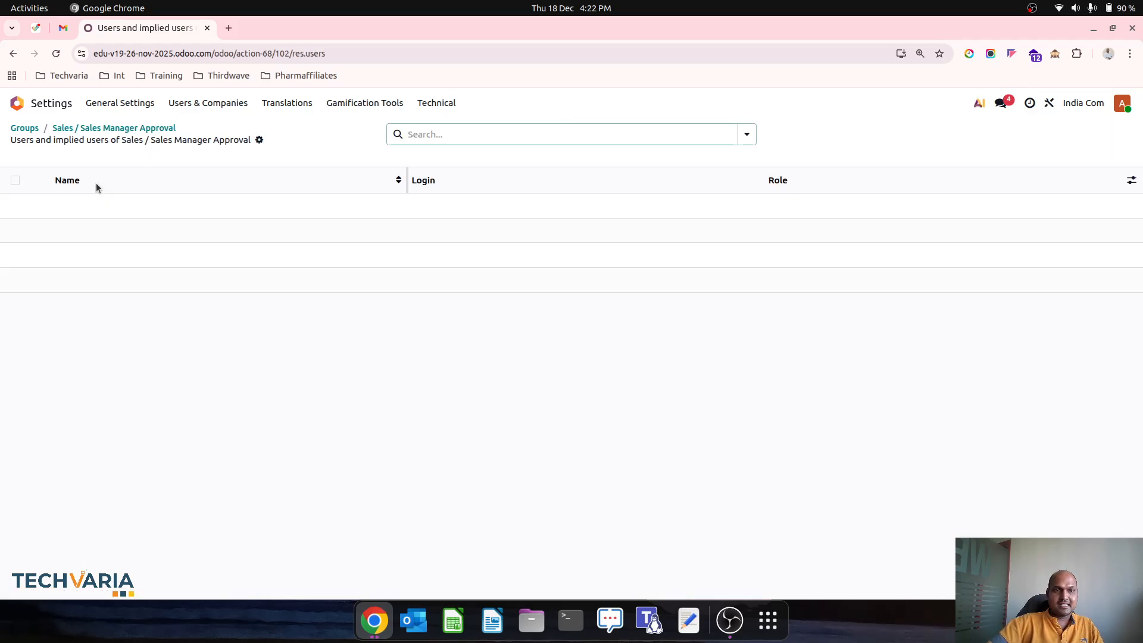
left_click(122, 128)
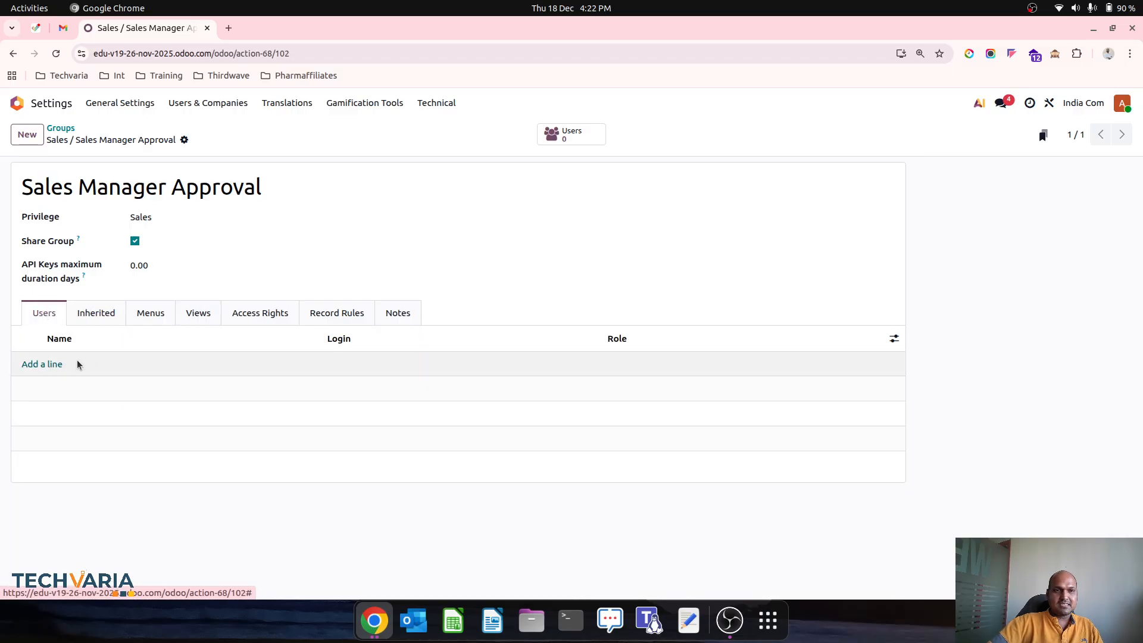
left_click(60, 363)
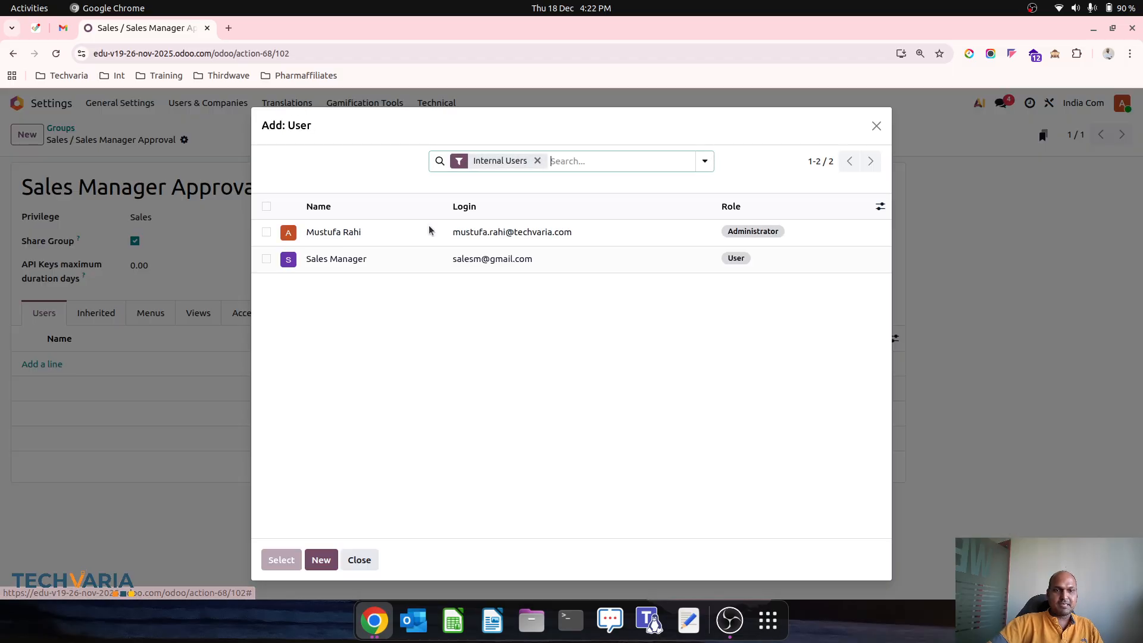
left_click(266, 258)
left_click(278, 560)
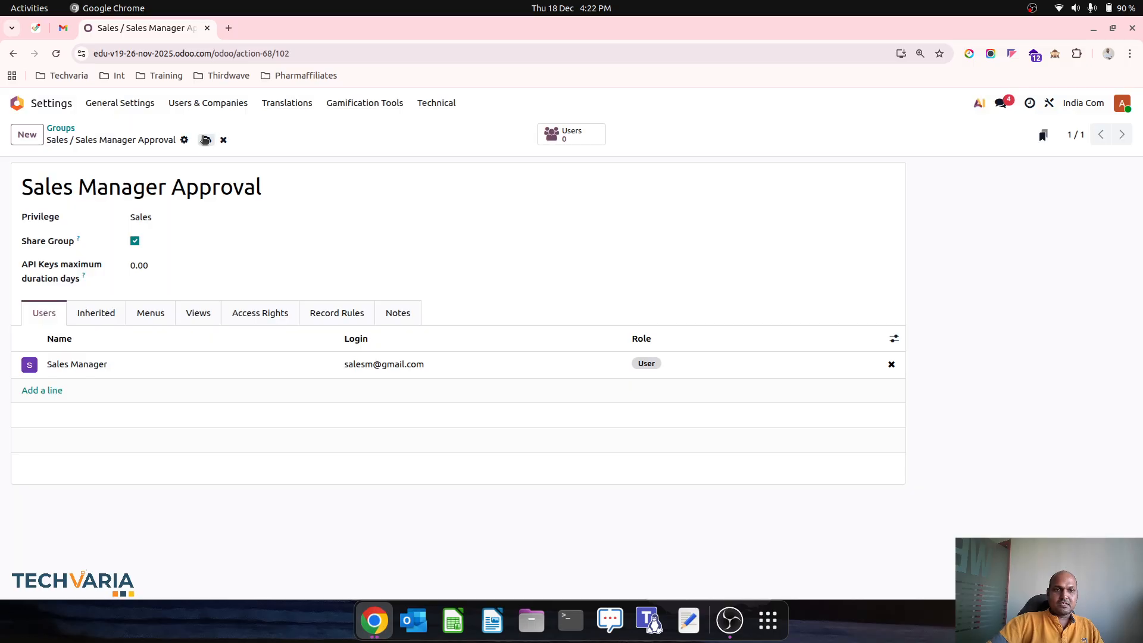
left_click(206, 140)
Step: Return to the groups list, sort by privilege, and remove the Internal Groups filter
left_click(62, 128)
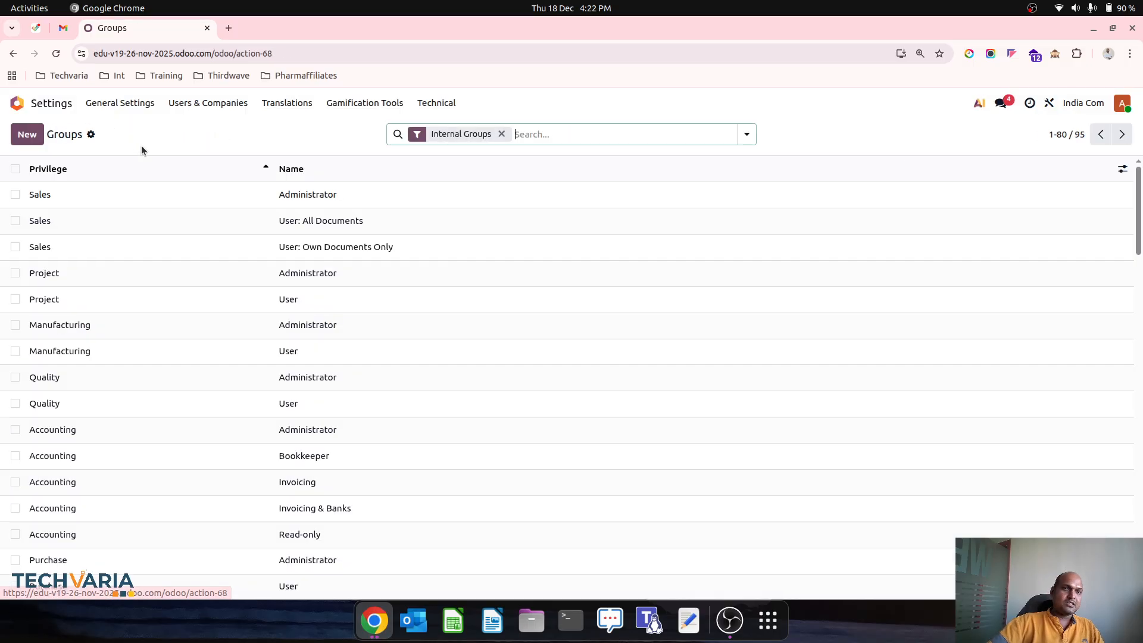
left_click(212, 170)
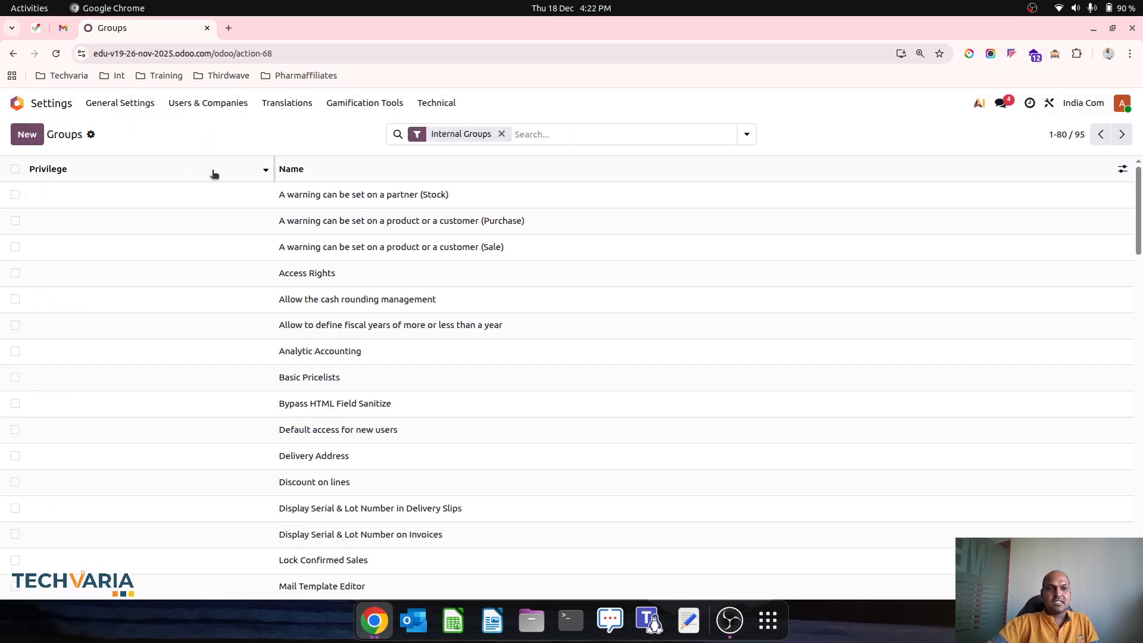
left_click(212, 171)
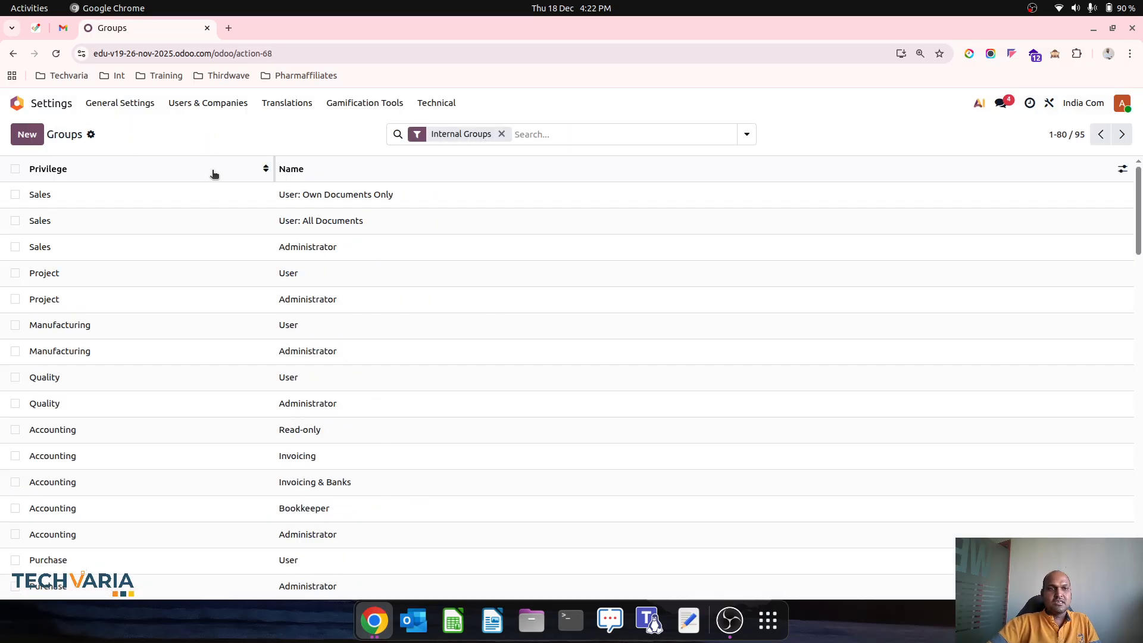
left_click(502, 136)
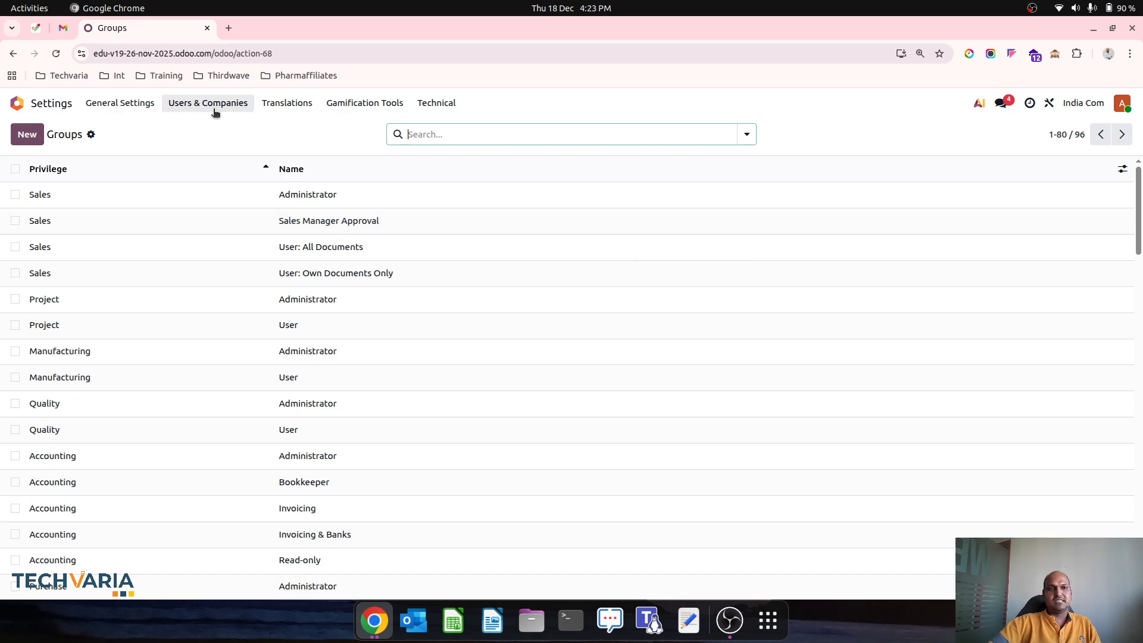
left_click(190, 106)
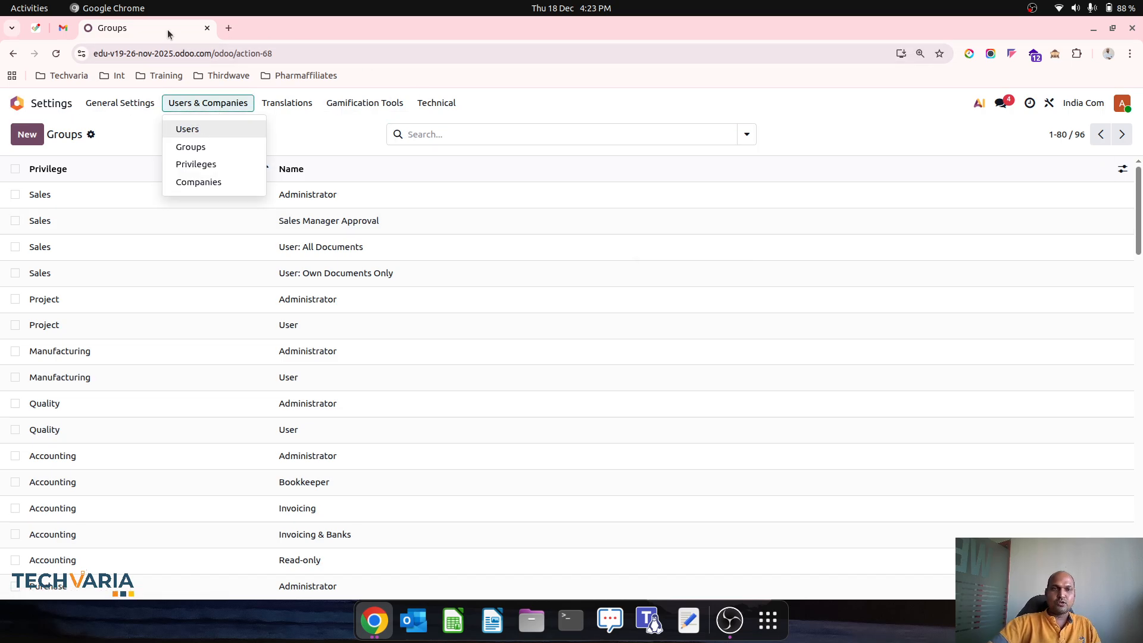
Step: Open a Chrome Guest window, then copy the Odoo page address from the admin window
left_click(1130, 54)
mouse_move(1028, 143)
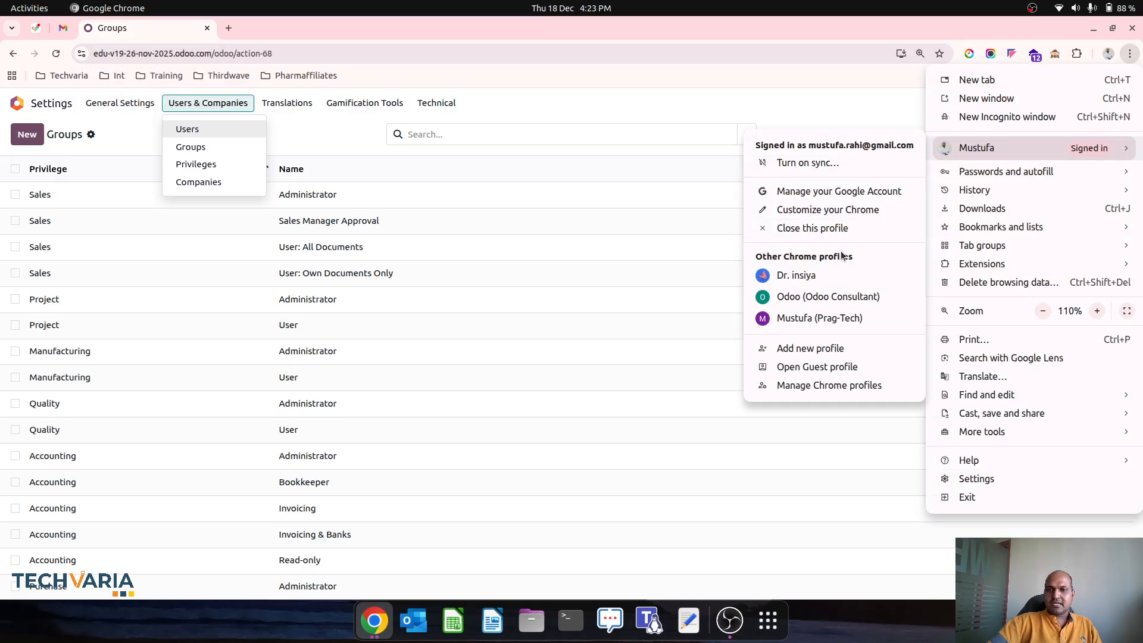
left_click(826, 365)
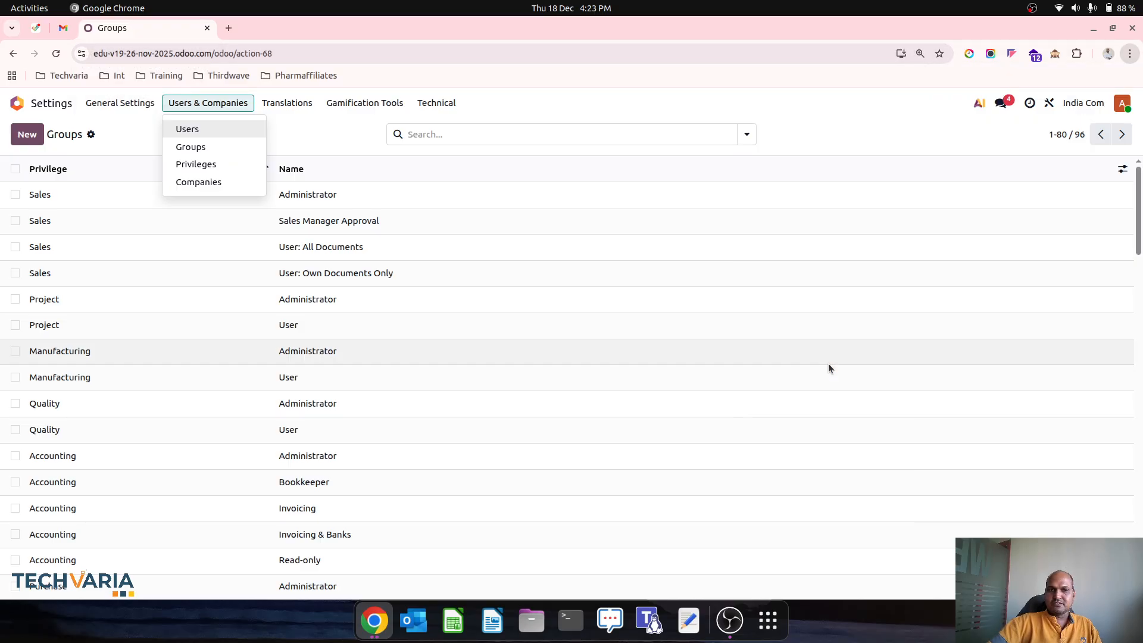
left_click(383, 627)
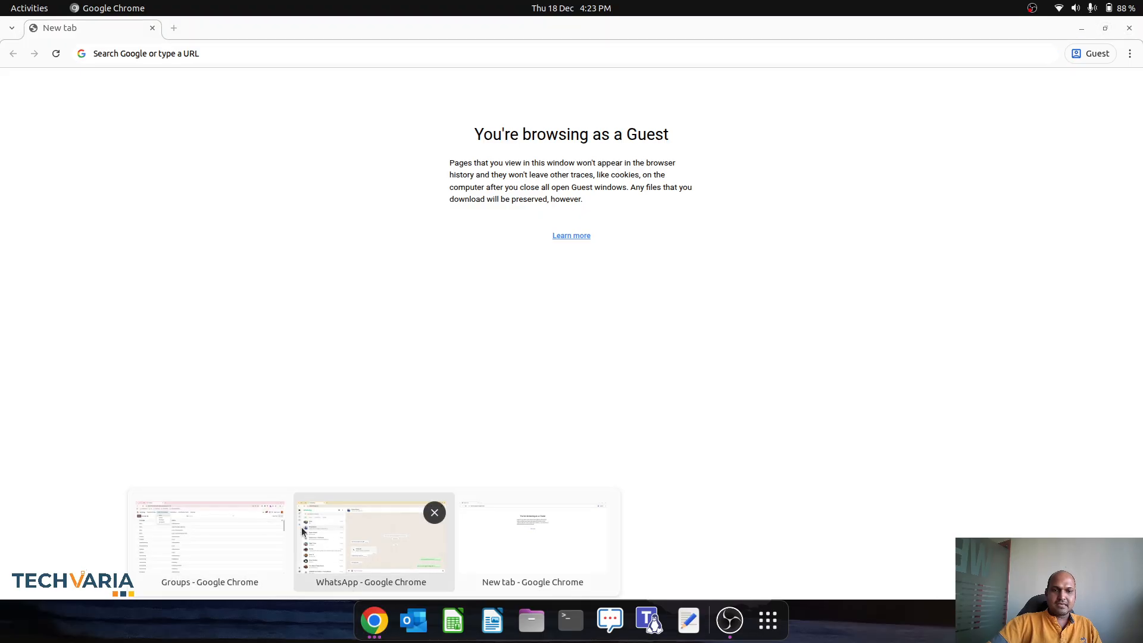
left_click(209, 541)
left_click(166, 54)
key("ctrl+c")
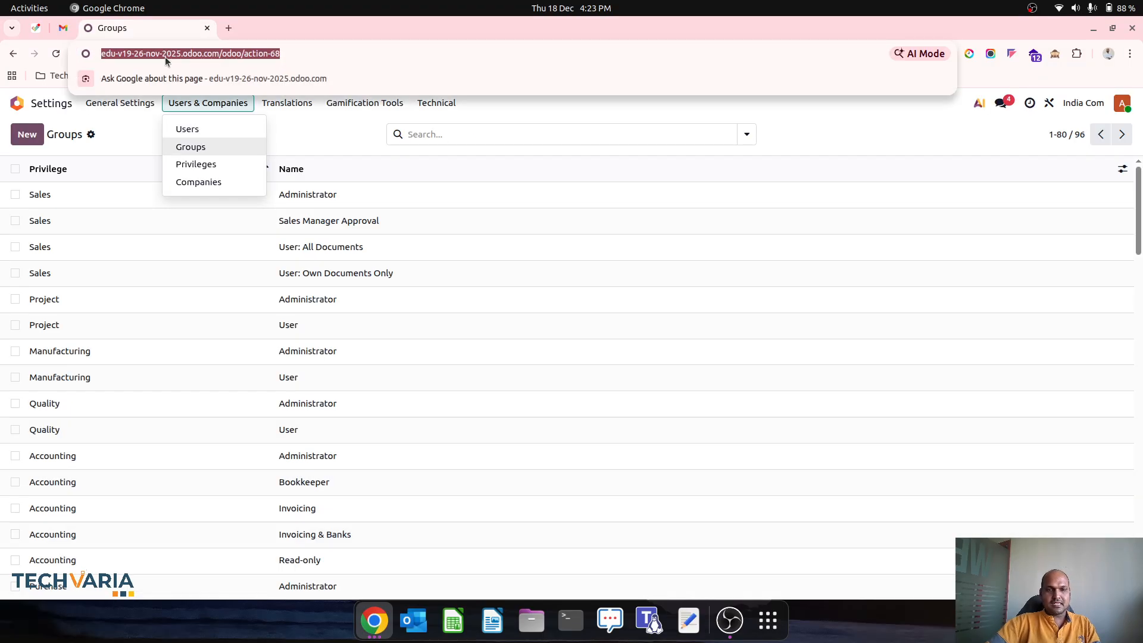
Step: Open the Sales Manager record from Users & Companies > Users
left_click(233, 104)
left_click(232, 105)
left_click(219, 128)
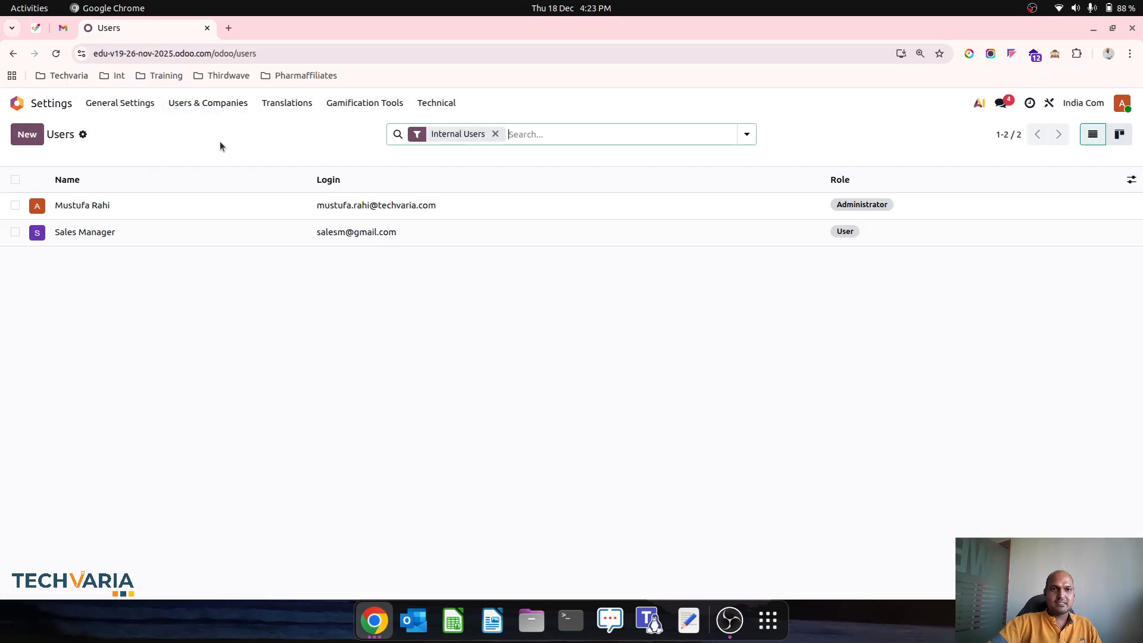
left_click(205, 233)
Step: Give the Sales Manager user a new password via the Change Password action
left_click(115, 140)
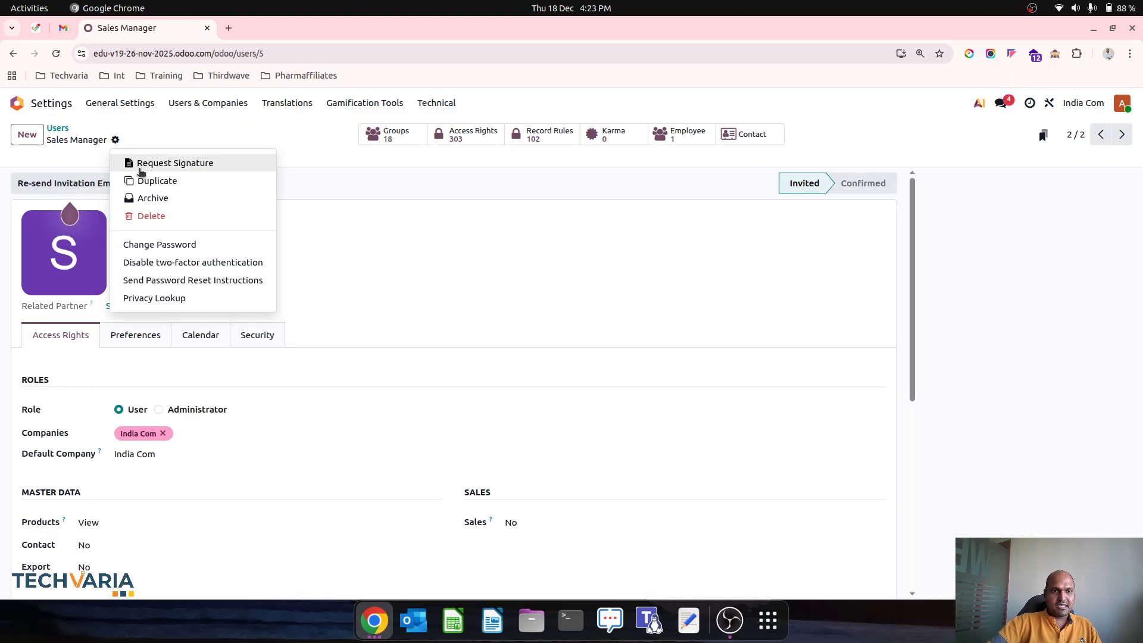
left_click(196, 244)
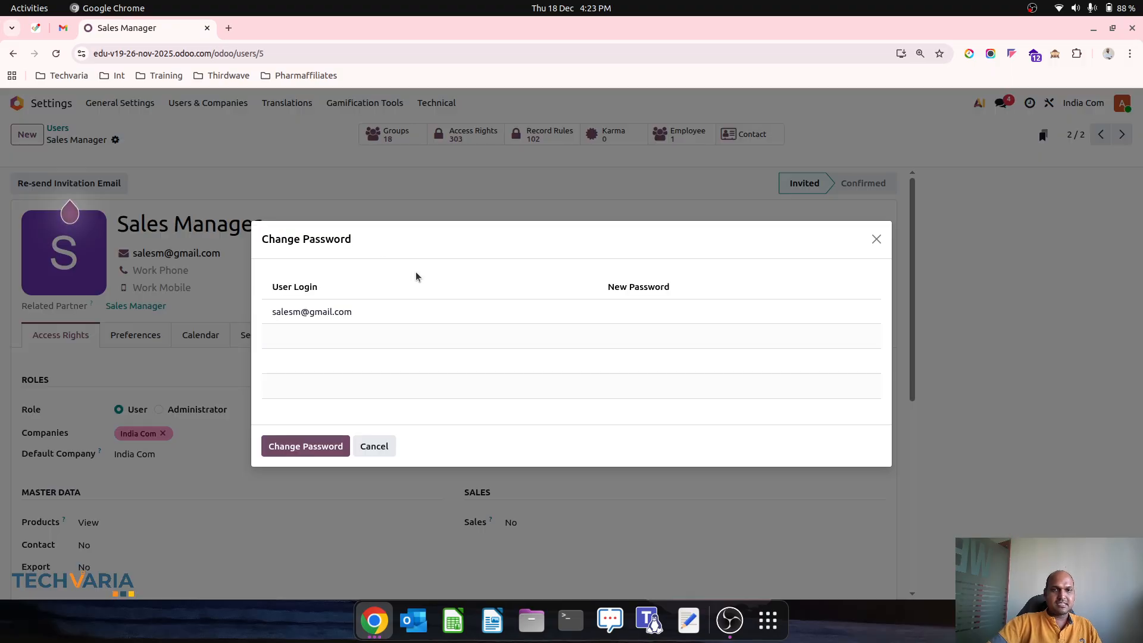
left_click(674, 315)
left_click(319, 447)
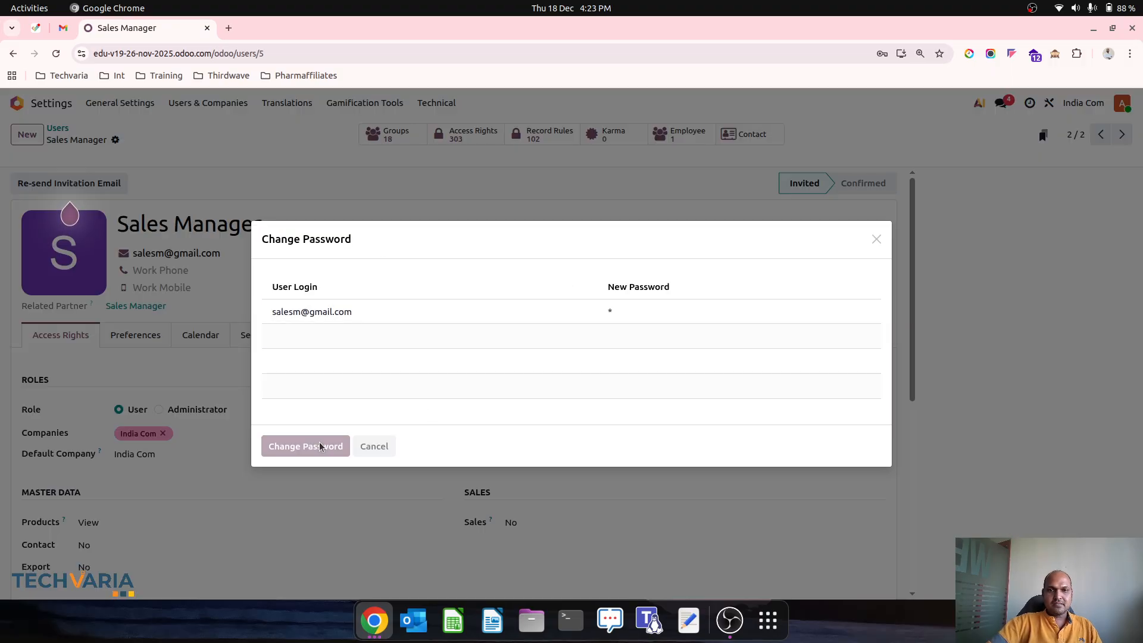
Step: In the guest window, open the pasted Odoo URL and log in as Sales Manager
left_click(373, 620)
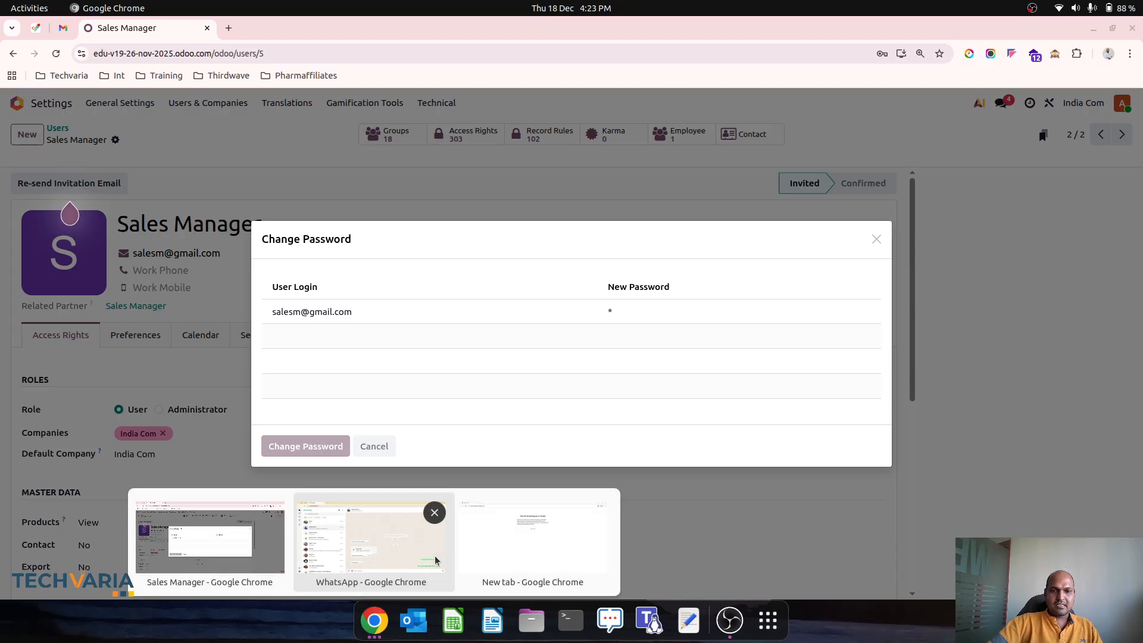
left_click(533, 539)
key("ctrl+v")
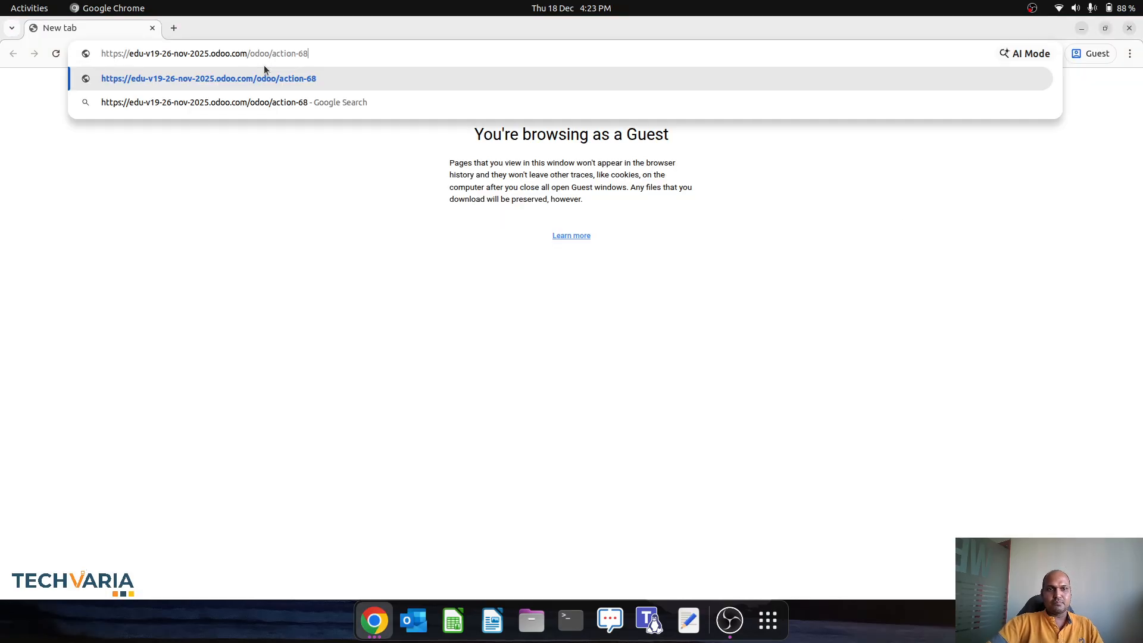
key("Return")
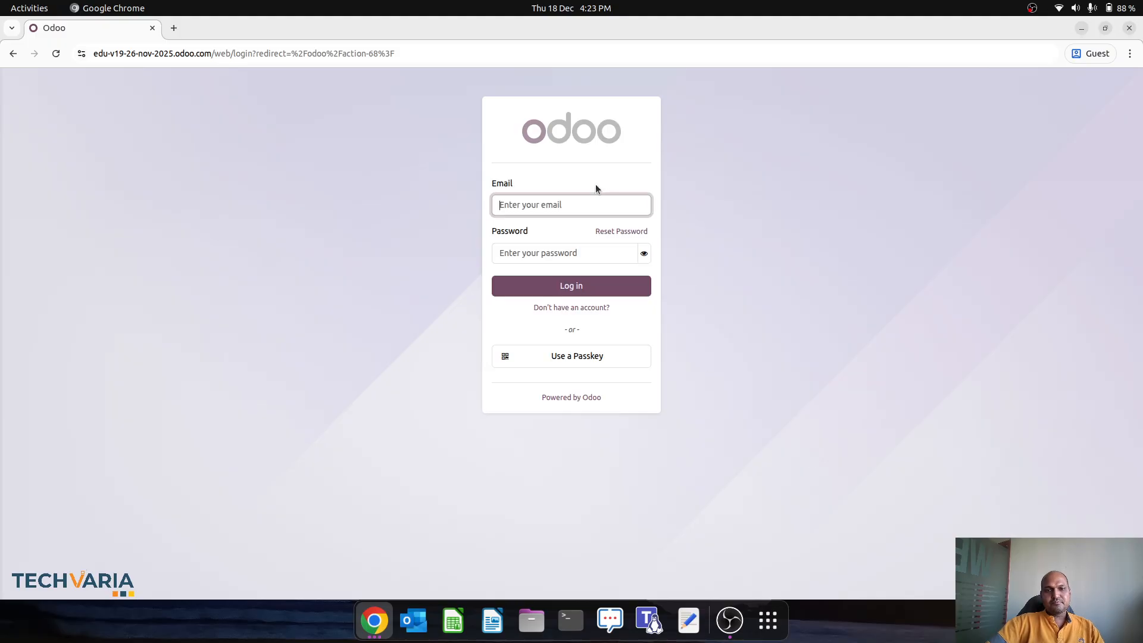
left_click(576, 196)
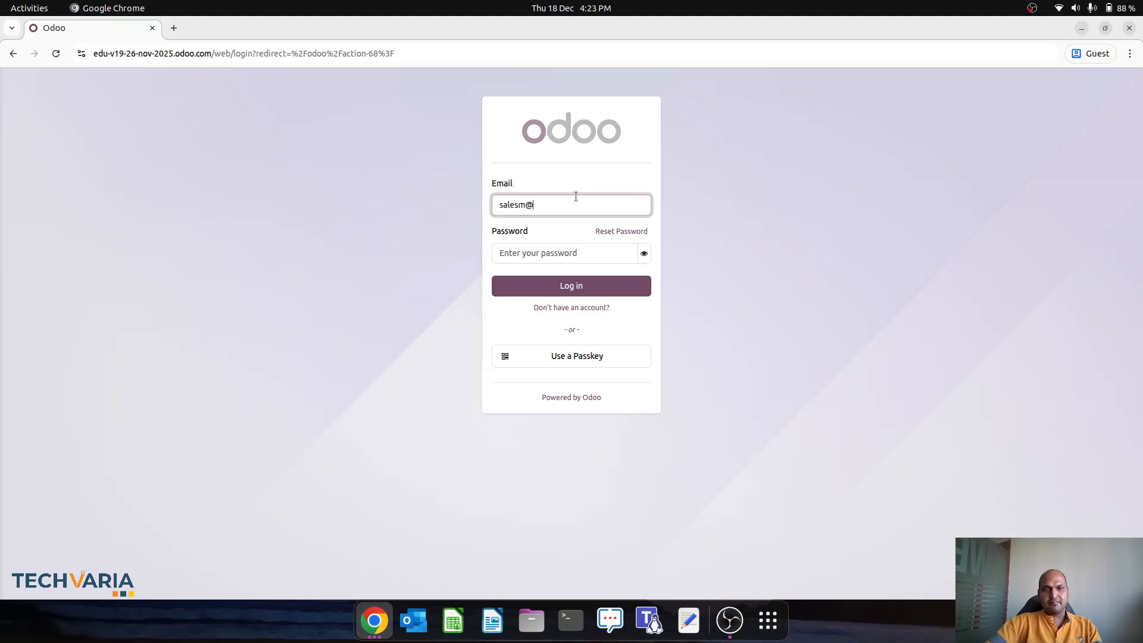
key("Tab")
type("1")
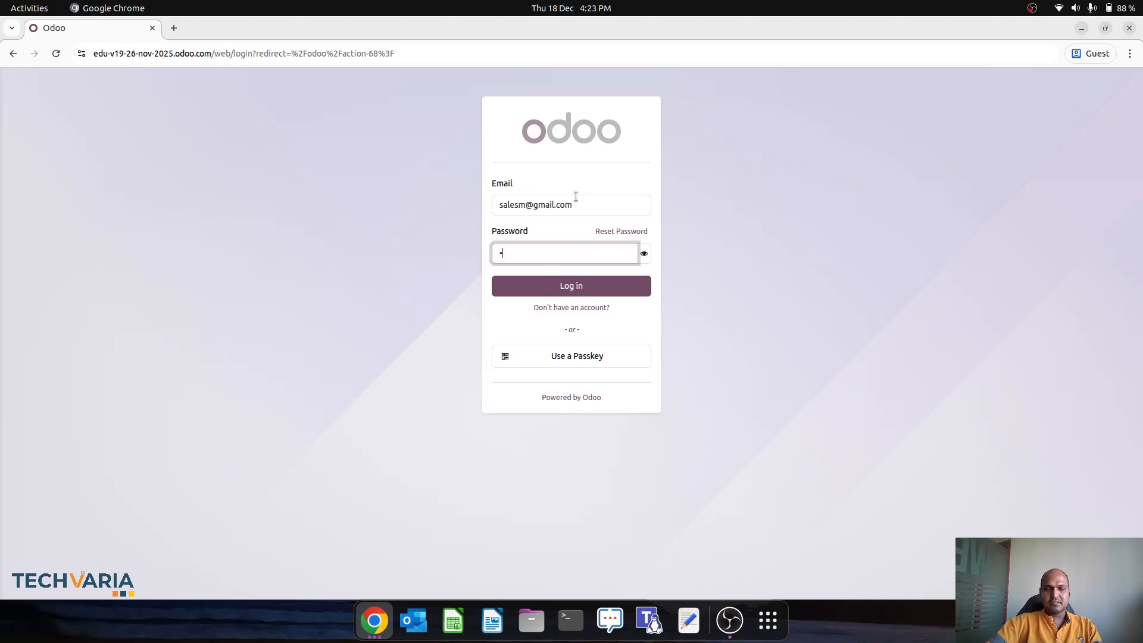
key("Return")
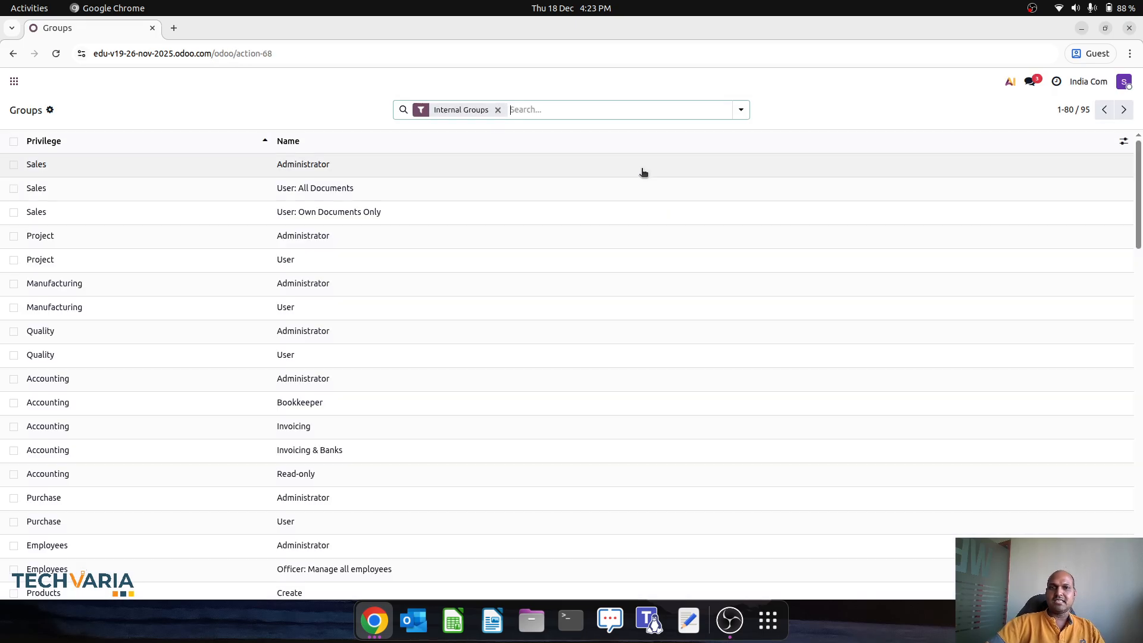
left_click(14, 81)
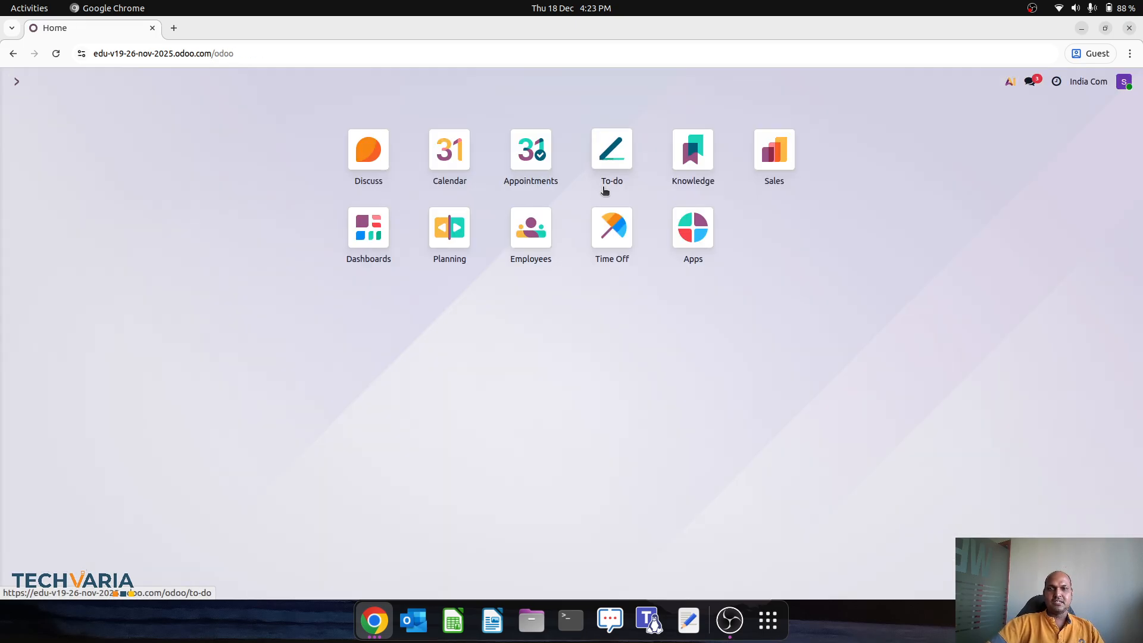
Step: As Sales Manager, open quotation S00006 and check the lock beside Confirm
left_click(775, 159)
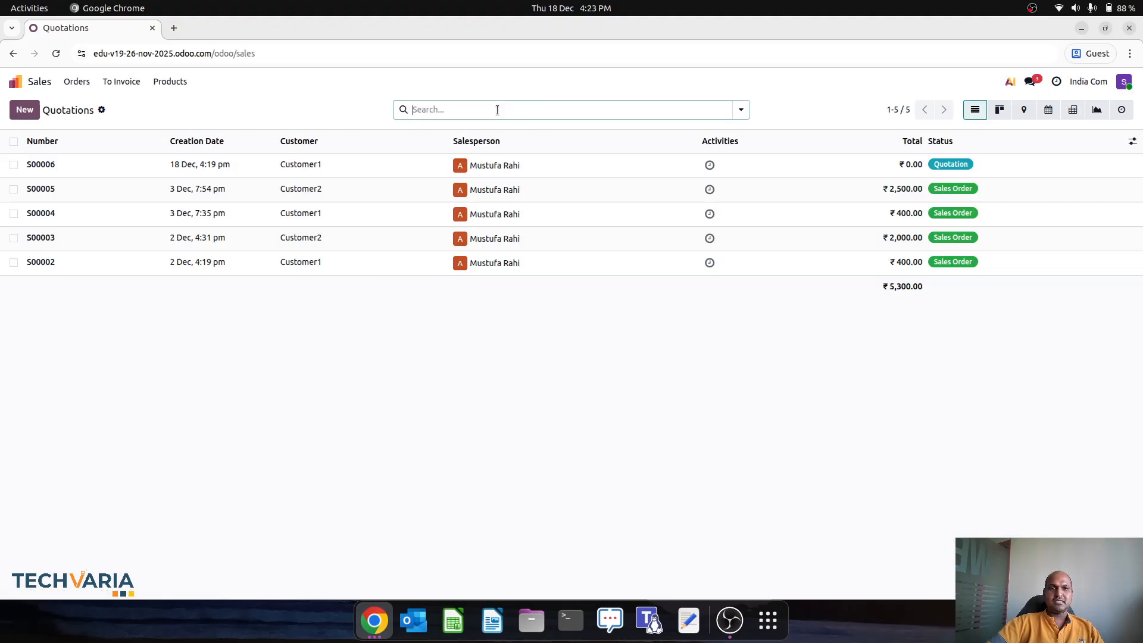
left_click(555, 168)
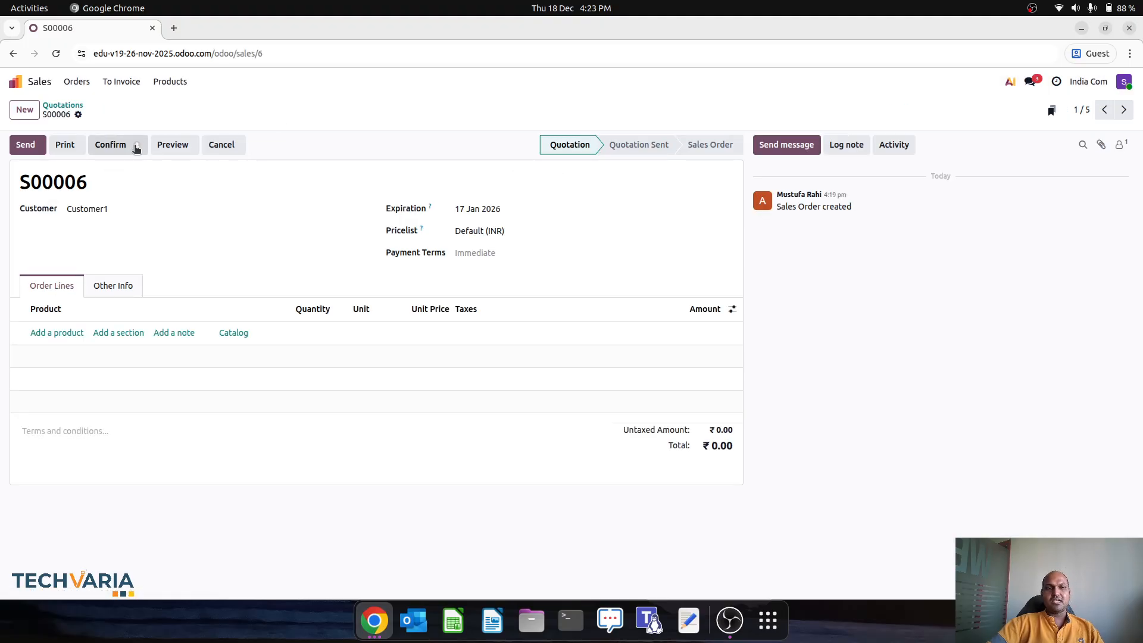
mouse_move(137, 149)
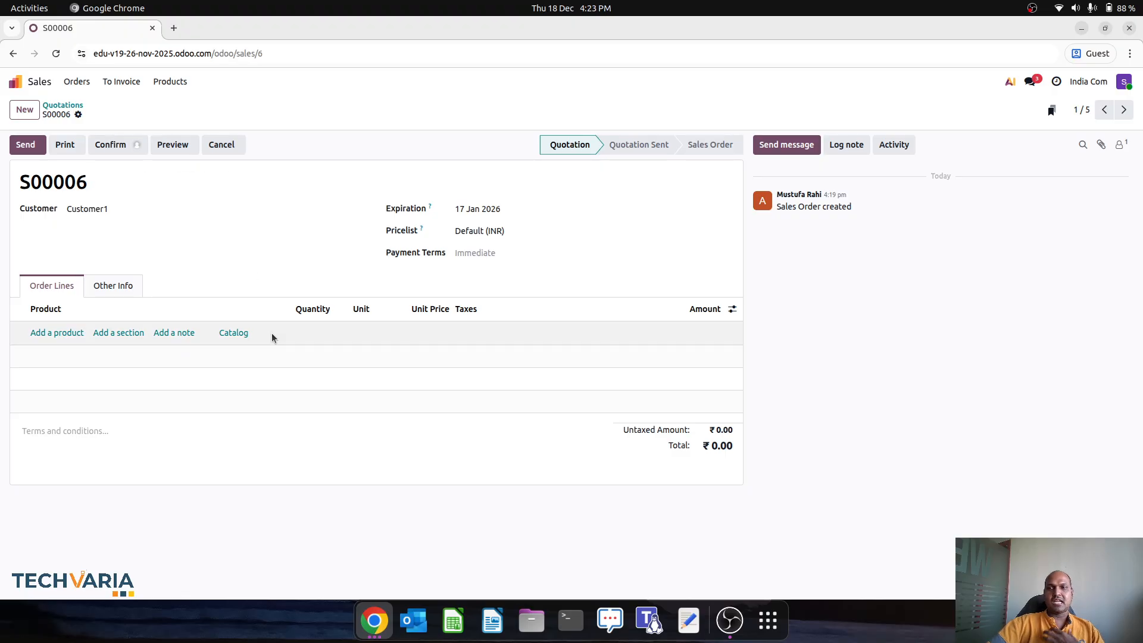
Step: In the administrator's window, open quotation S00006 and switch on Studio
left_click(369, 631)
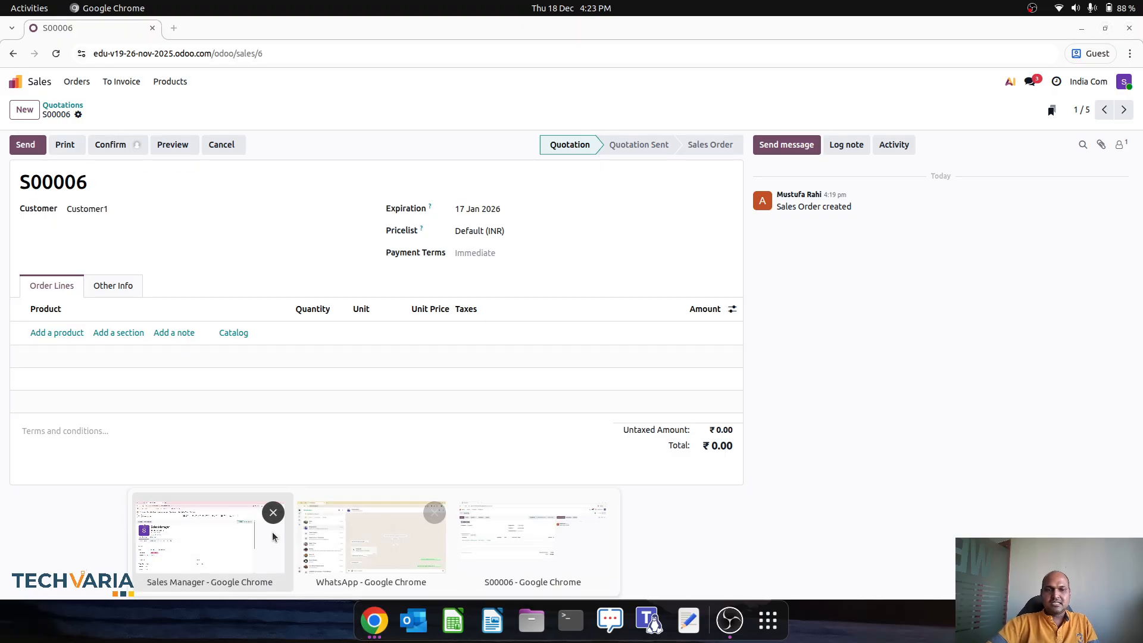
left_click(239, 543)
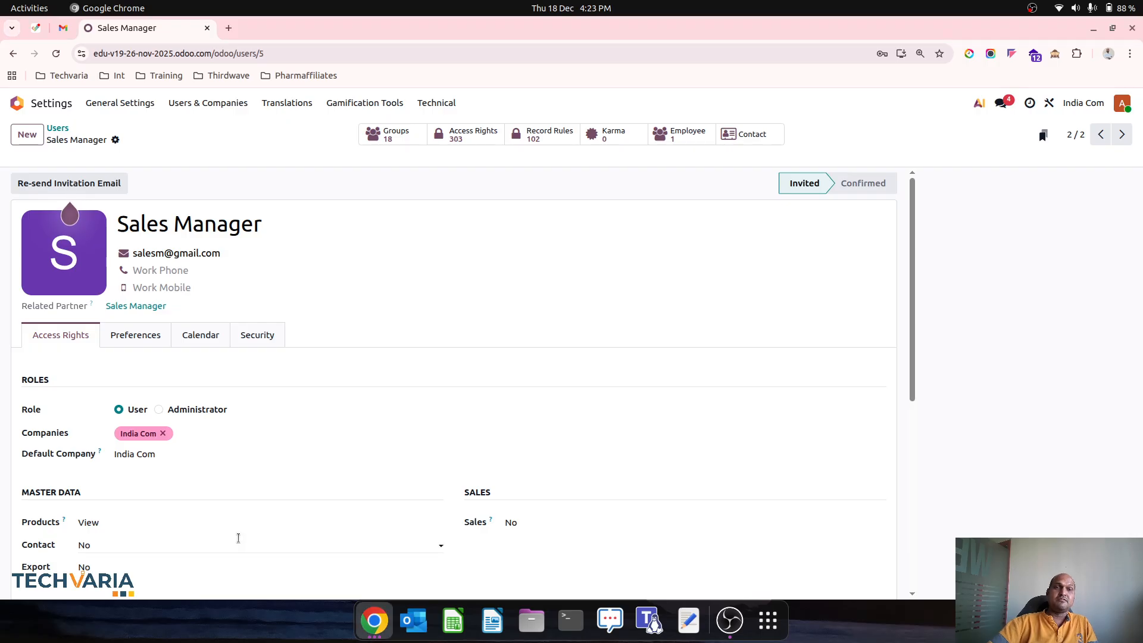
left_click(45, 106)
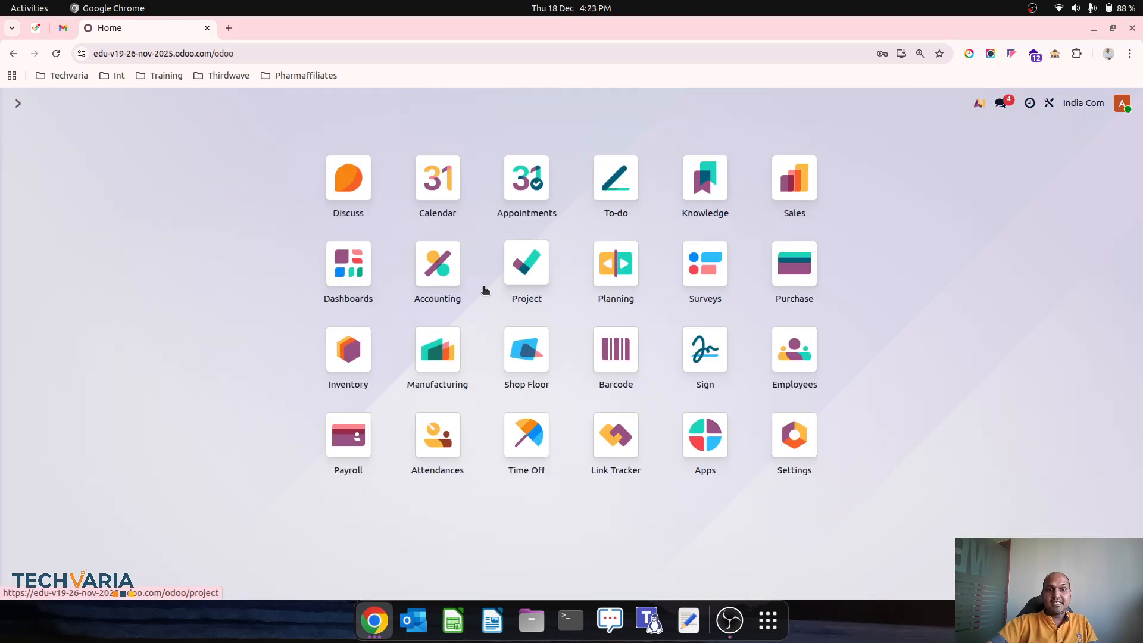
left_click(792, 202)
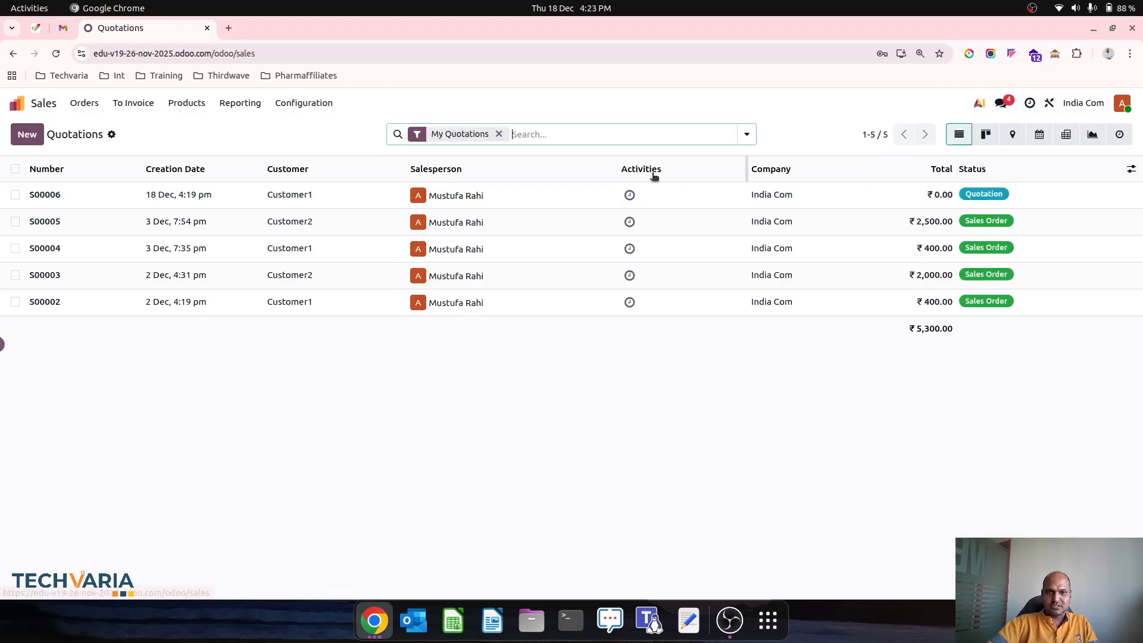
left_click(564, 201)
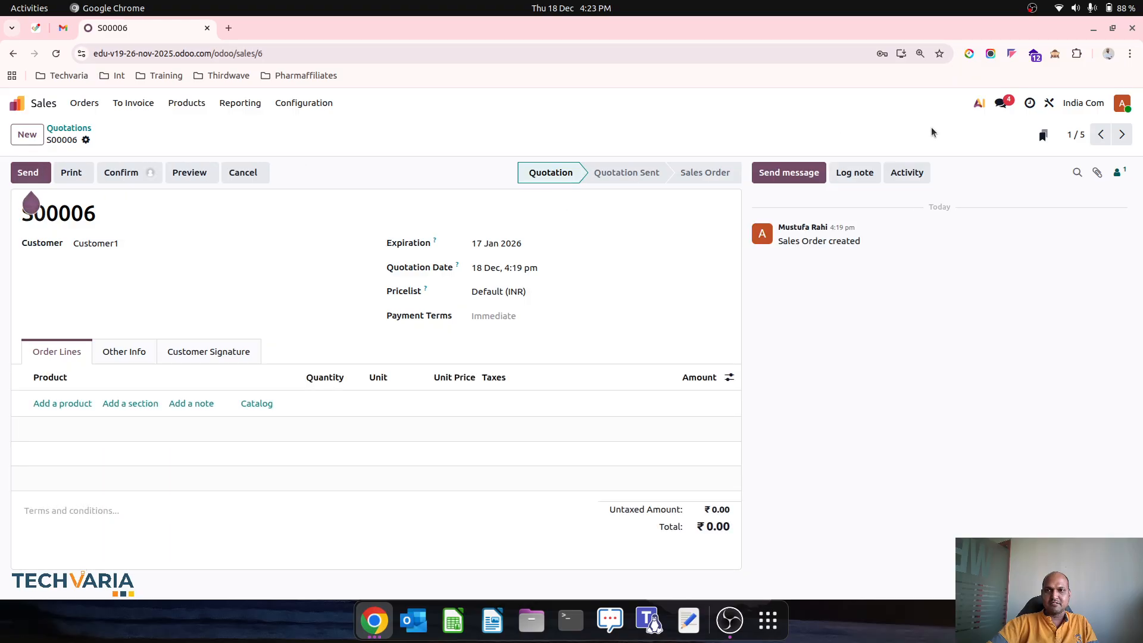
left_click(1049, 103)
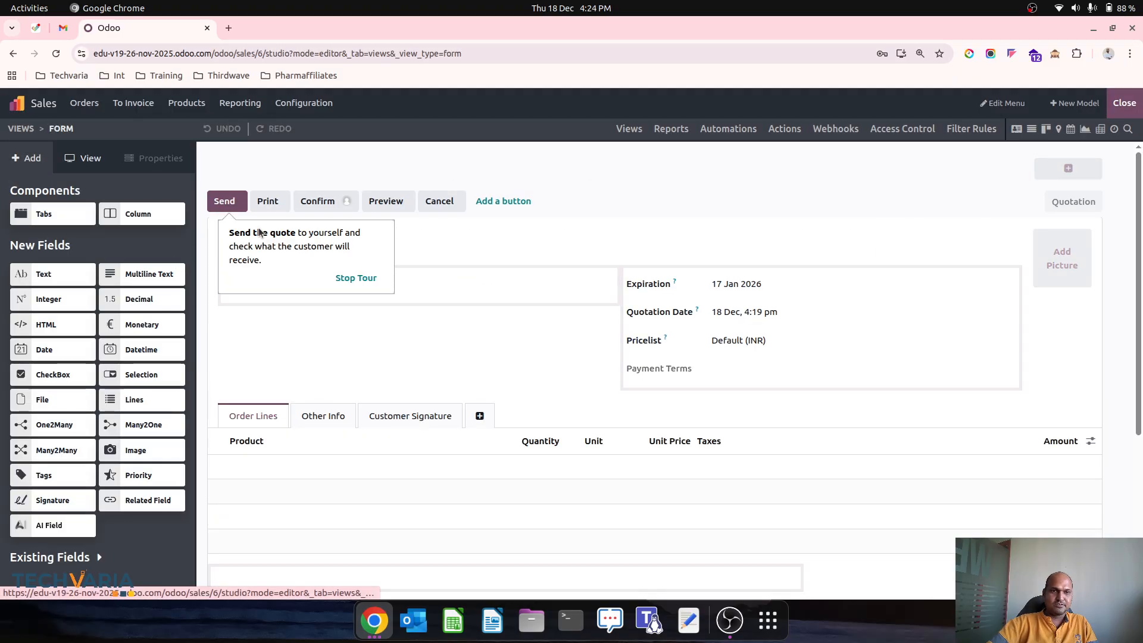
Step: Replace the administrator with Sales Manager as the approver of the Confirm button, leaving Approver Group empty
left_click(318, 201)
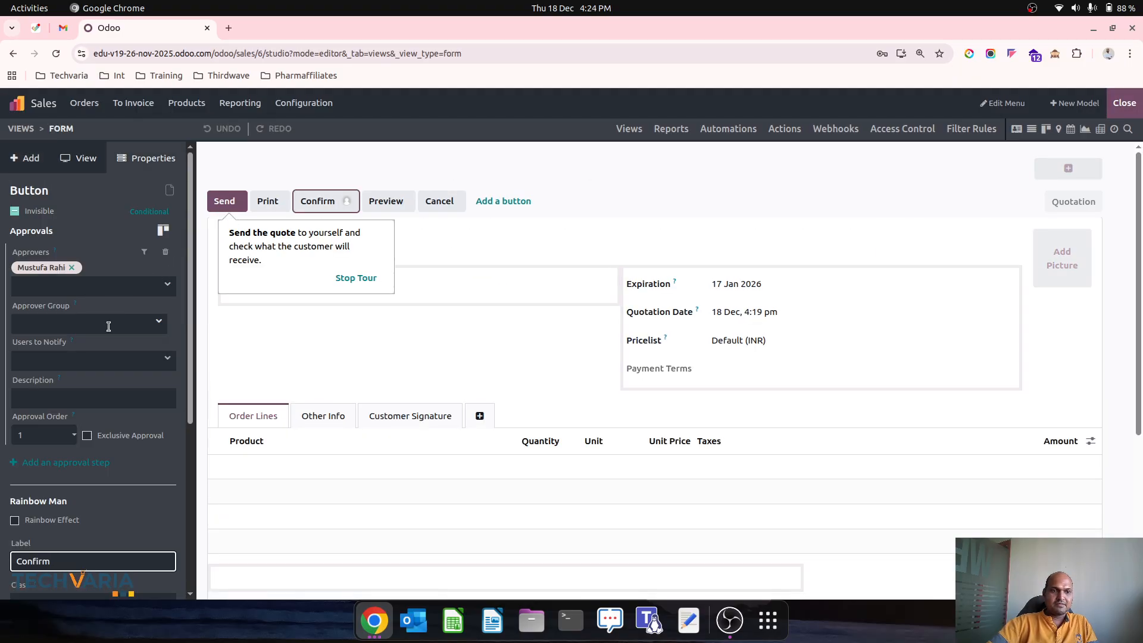
left_click(72, 268)
left_click(105, 263)
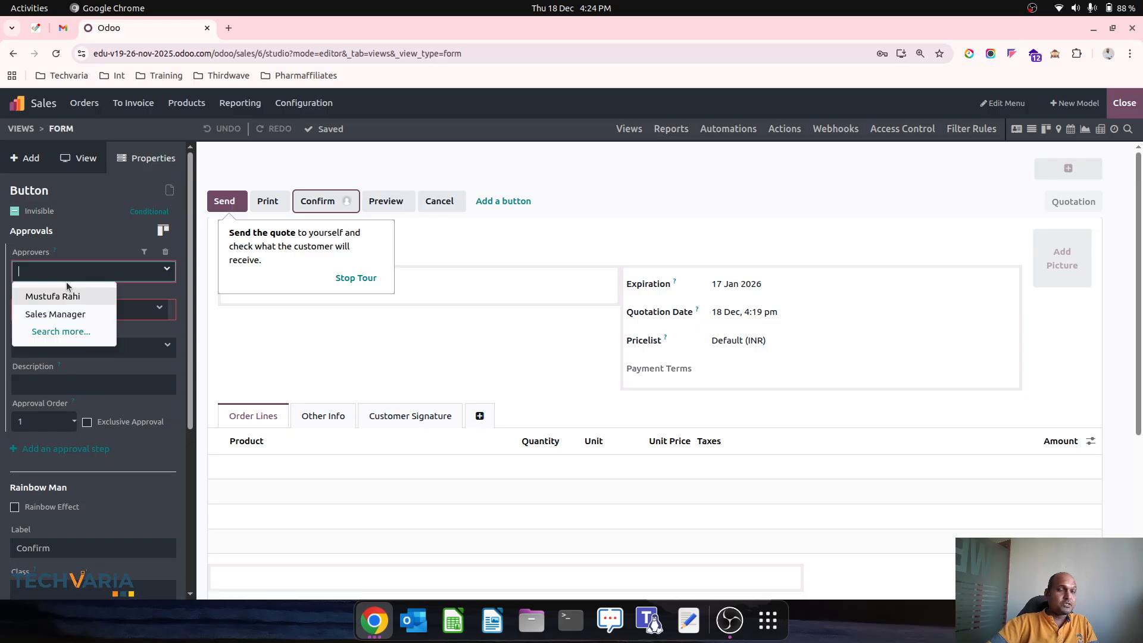
left_click(69, 313)
left_click(88, 319)
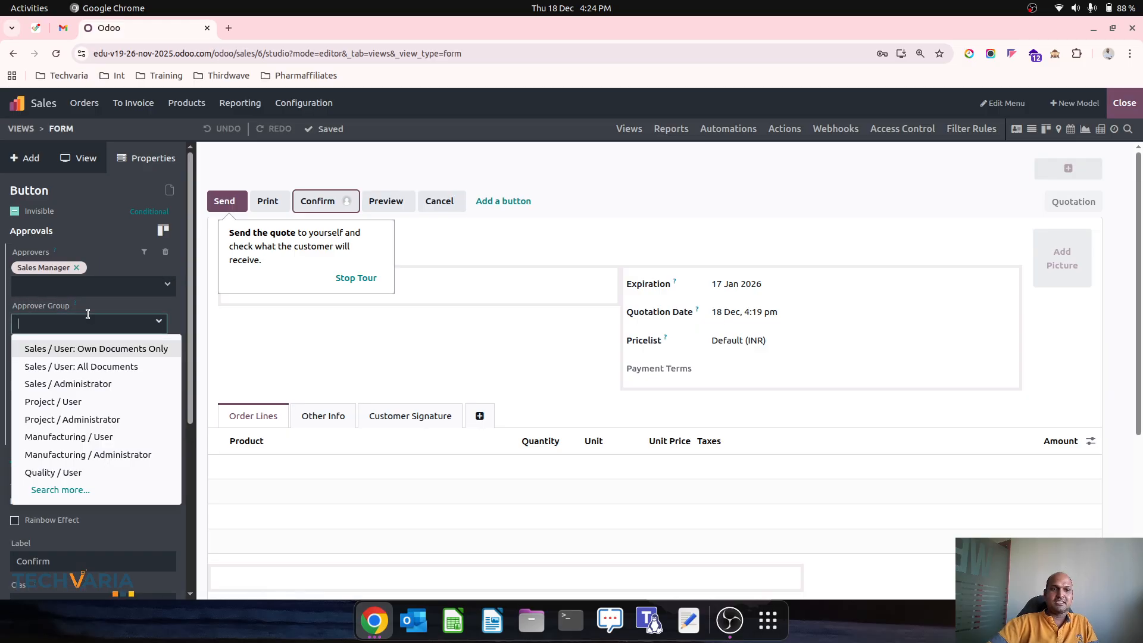
left_click(97, 492)
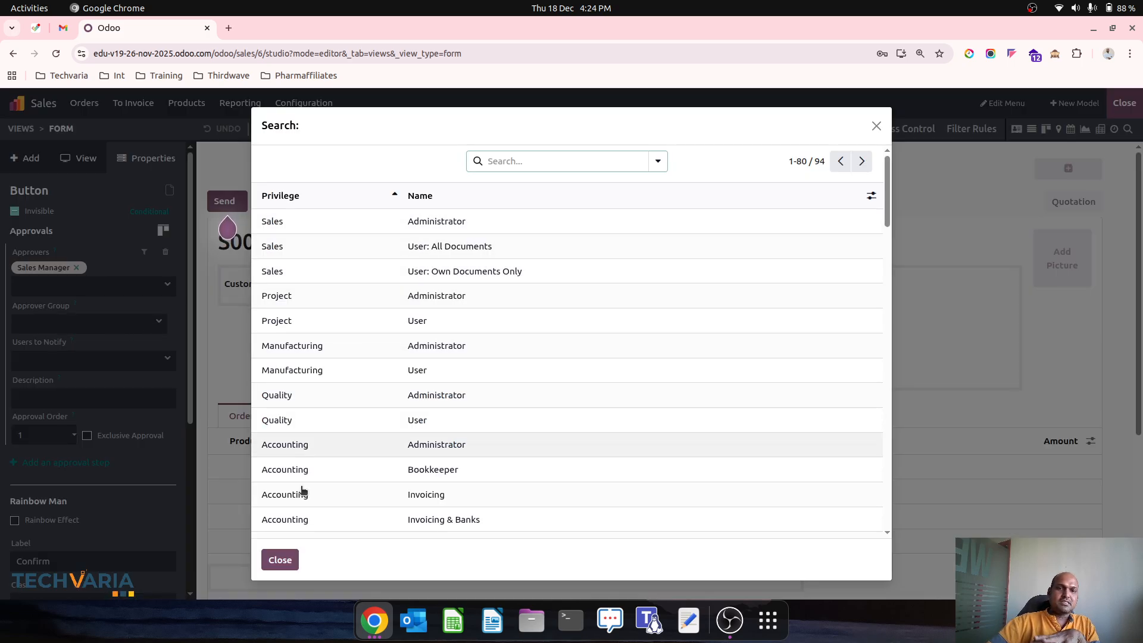
Step: Close the group search and review the allowed and forbidden visibility group choices without picking any
left_click(283, 558)
scroll(103, 509, "down", 5)
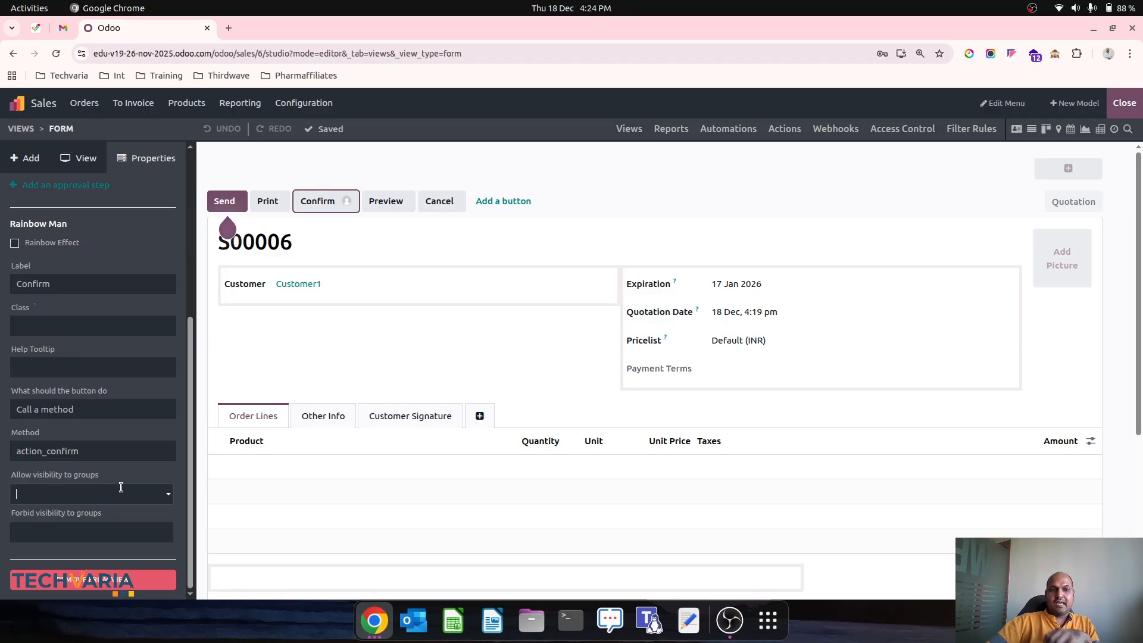
left_click(121, 487)
left_click(121, 488)
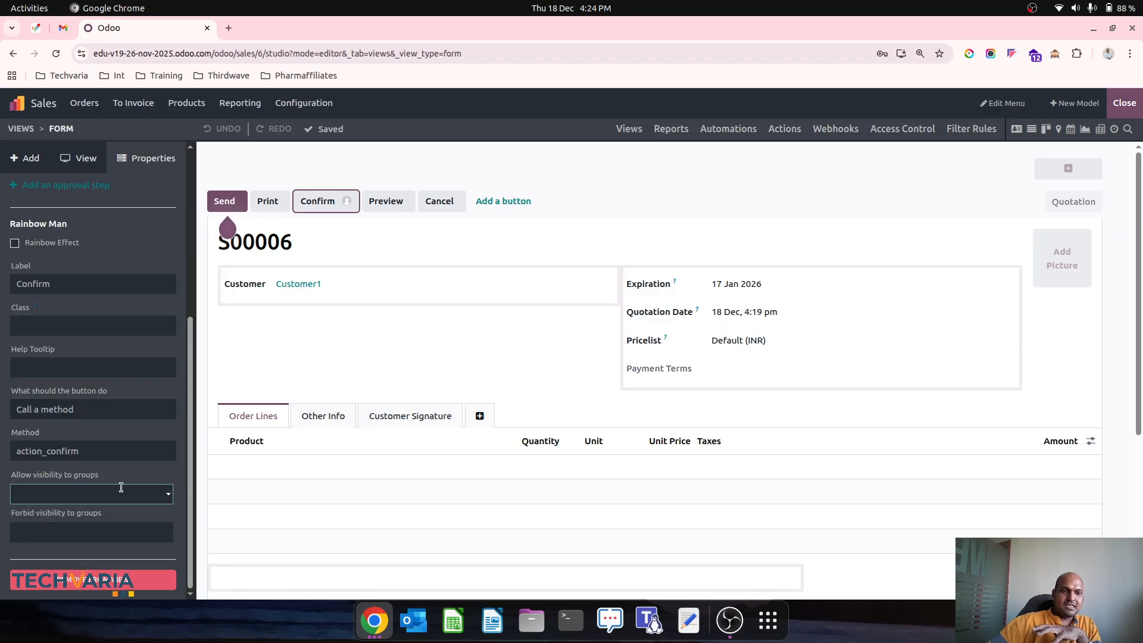
left_click(108, 534)
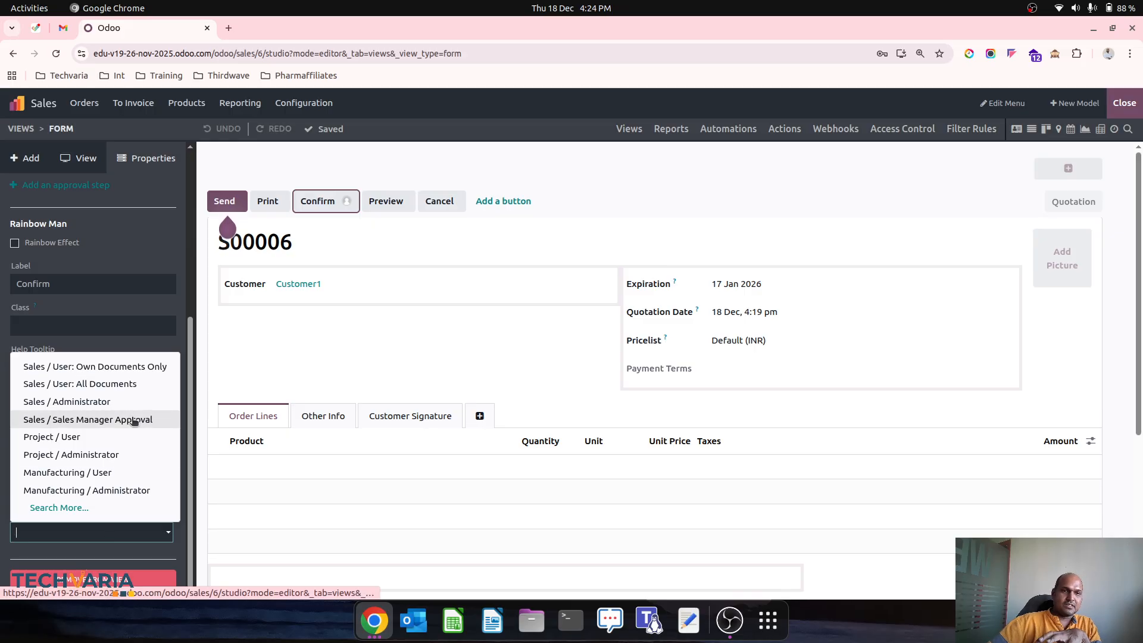
left_click(107, 540)
left_click(106, 493)
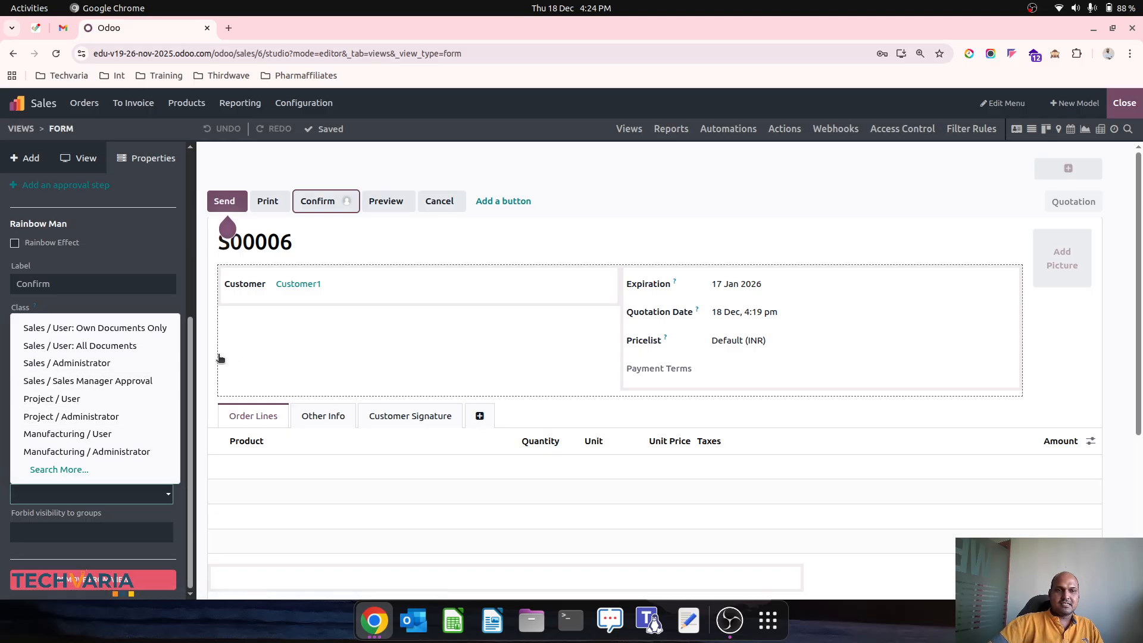
left_click(142, 242)
Step: Review the Approver Group choices, then bring up the 'Allow visibility to groups' options
scroll(126, 258, "up", 5)
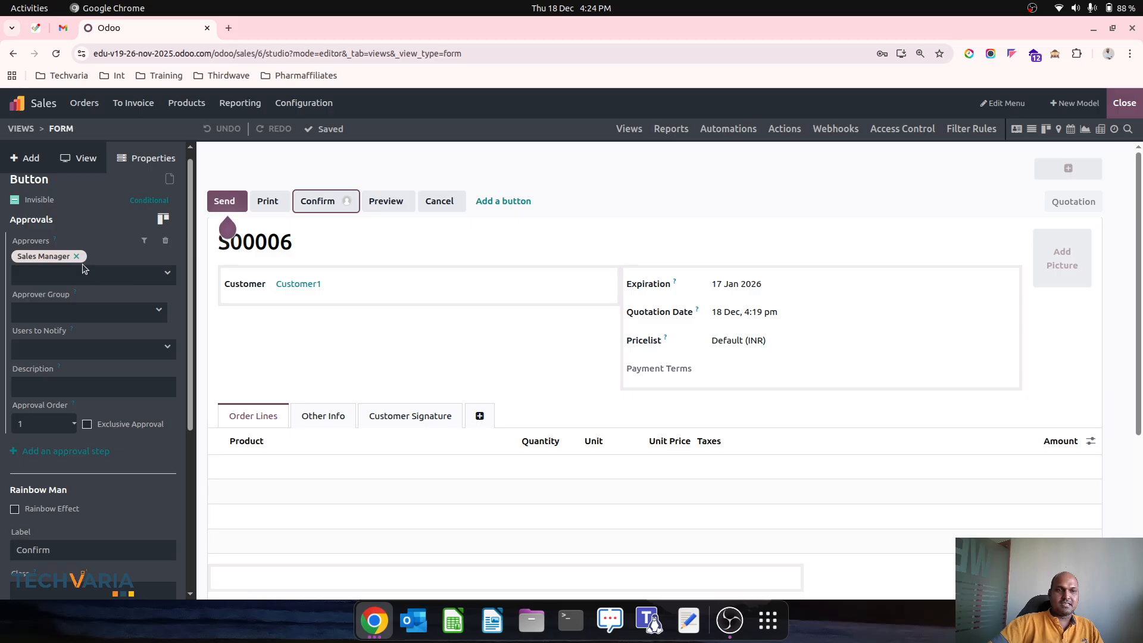
left_click(100, 309)
left_click(100, 308)
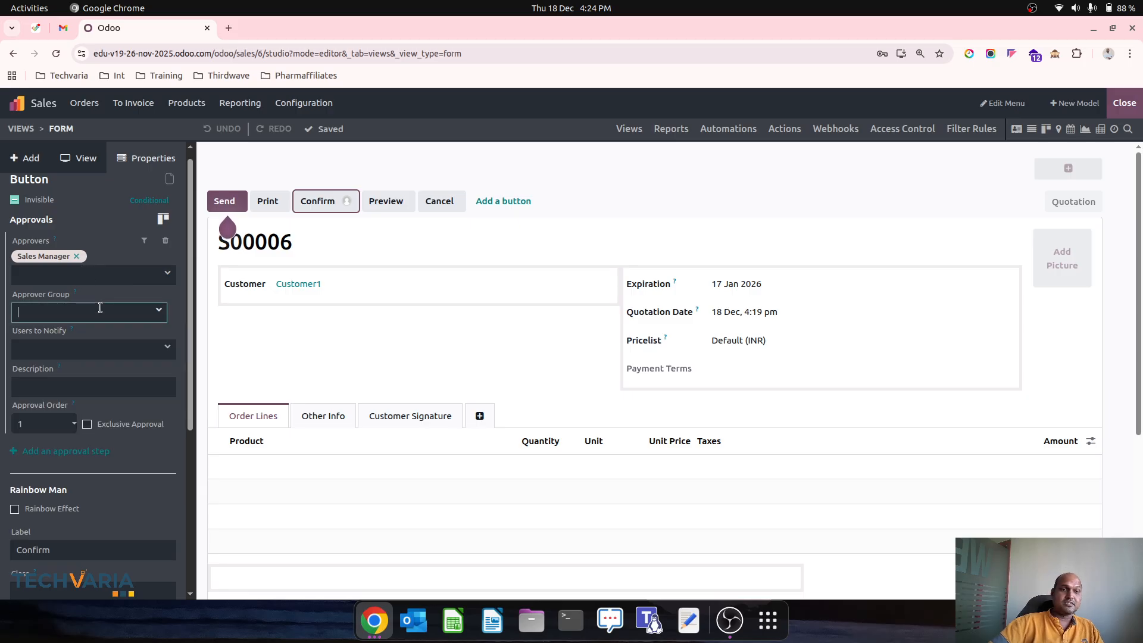
left_click(100, 308)
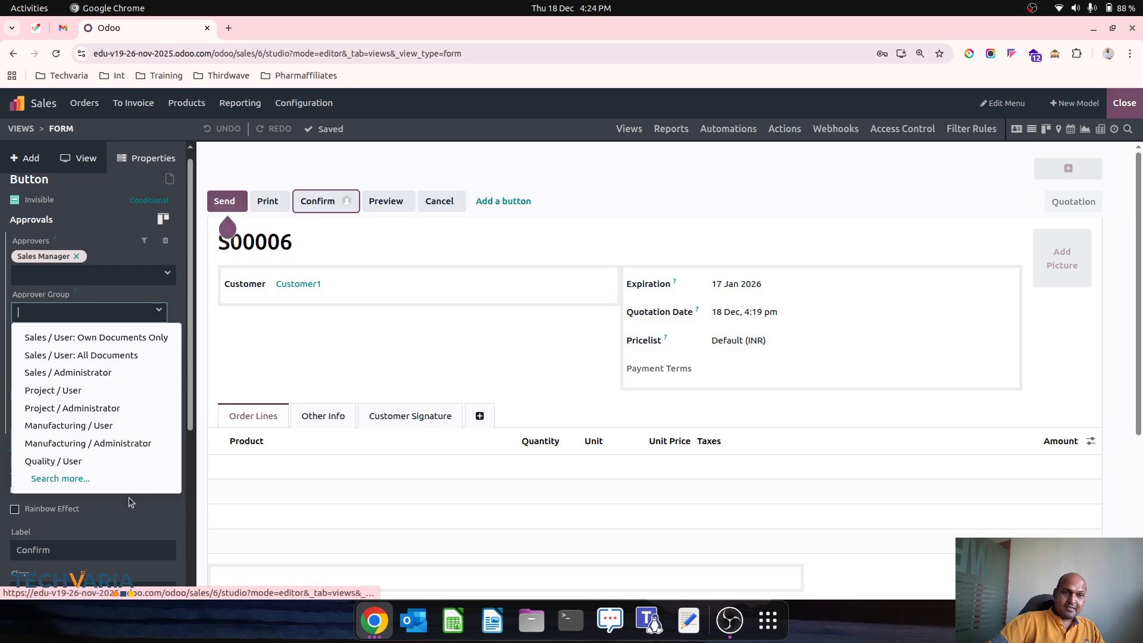
scroll(105, 533, "down", 5)
left_click(112, 510)
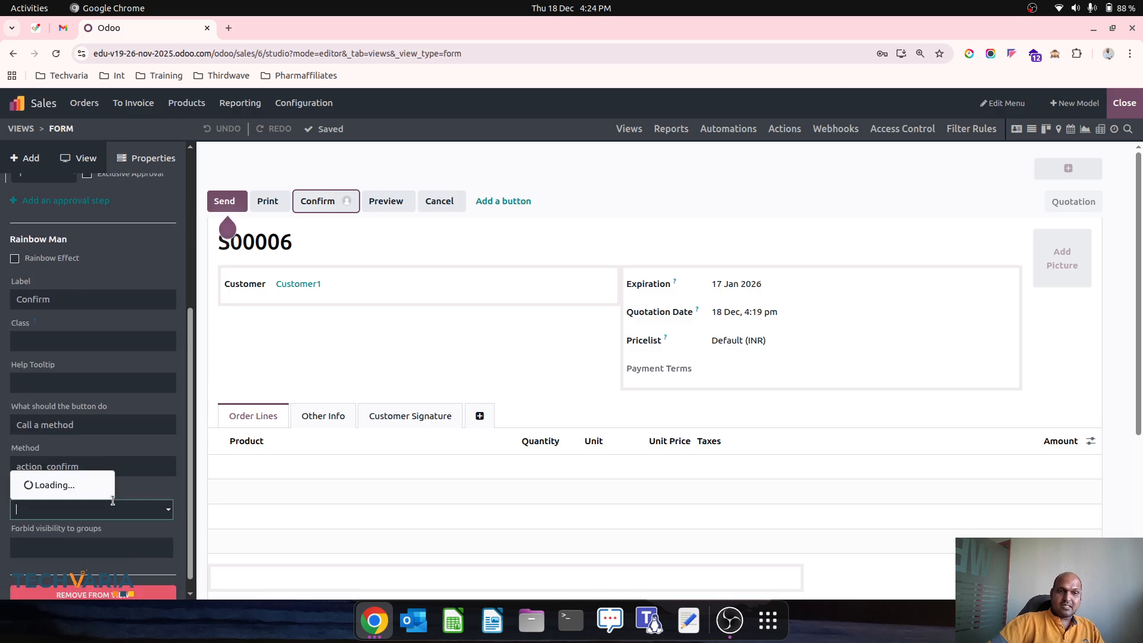
Step: Try restricting Confirm visibility to 'Sales / Sales Manager Approval', dismiss the external-ID error, and exit Studio
left_click(98, 396)
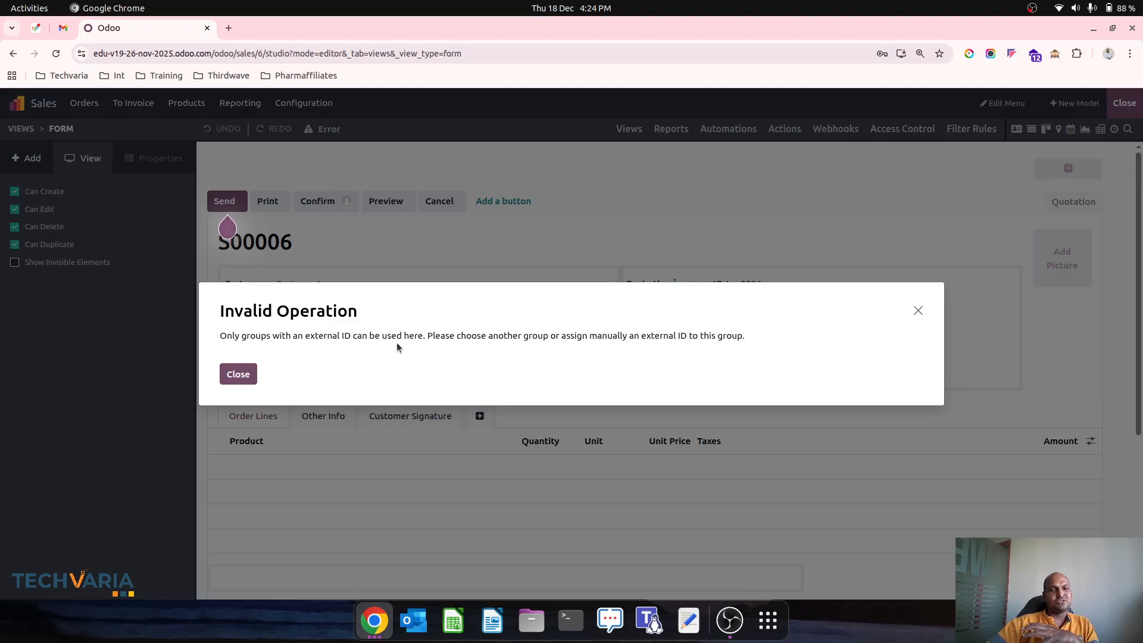
left_click(248, 373)
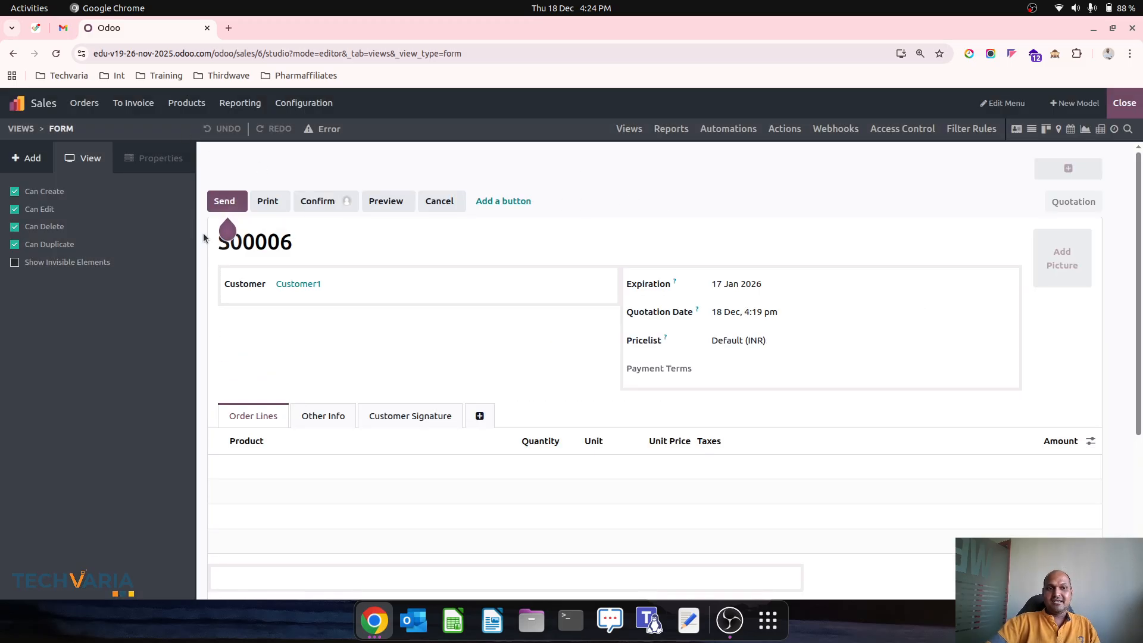
left_click(1130, 112)
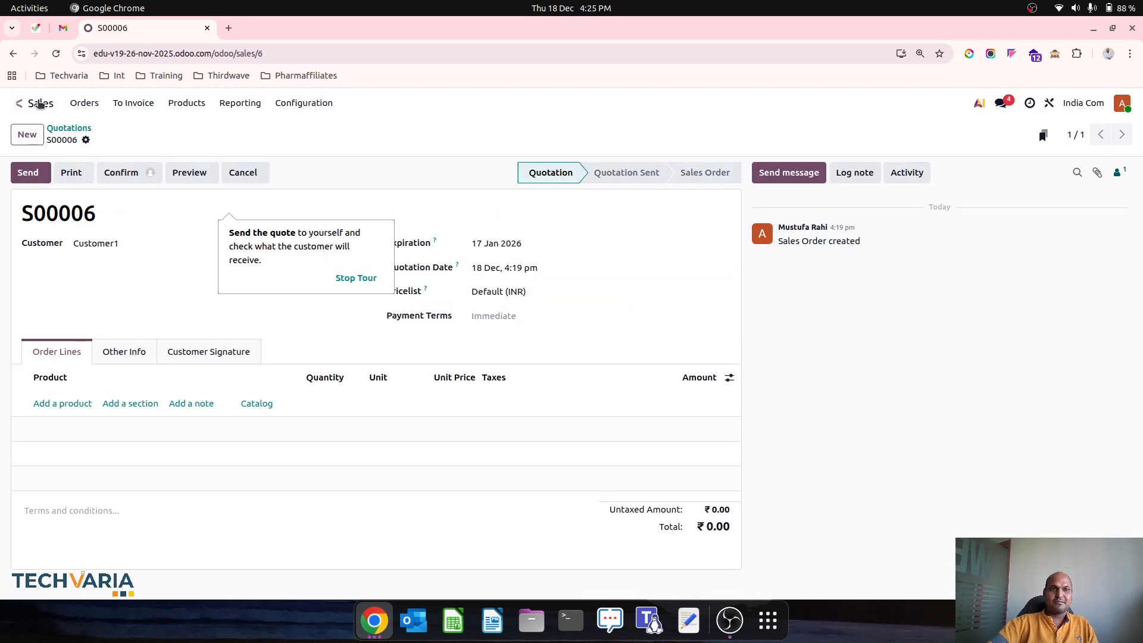
Step: Open the Sales Manager Approval group from Settings' Groups list with the Internal Groups filter cleared
left_click(15, 103)
type("user")
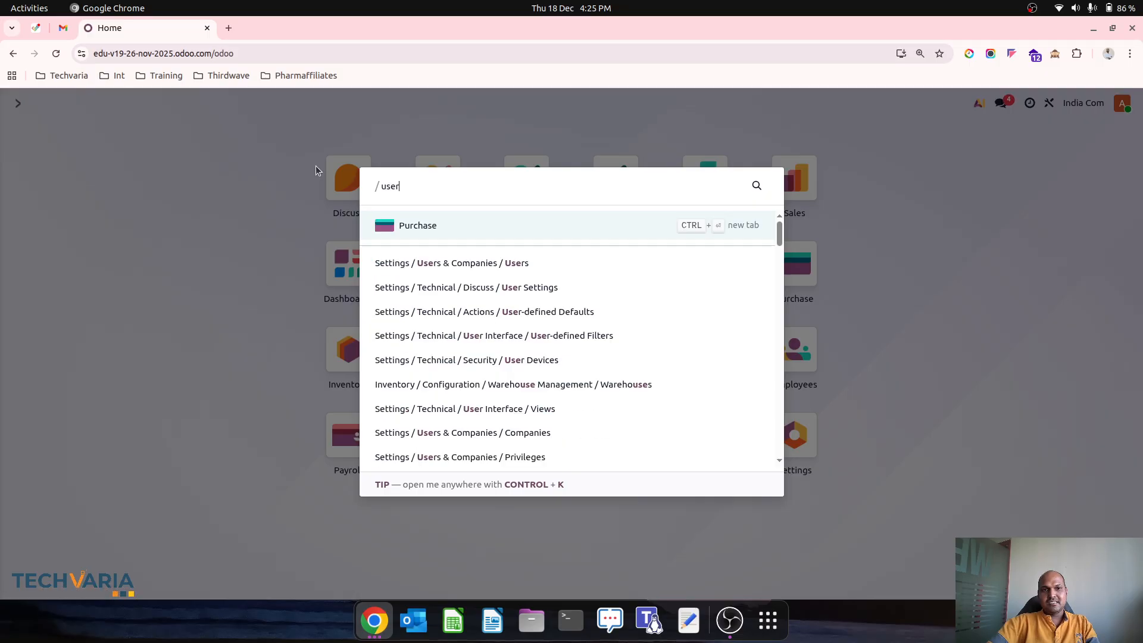
key("Down")
key("Down")
key("Down")
key("Down")
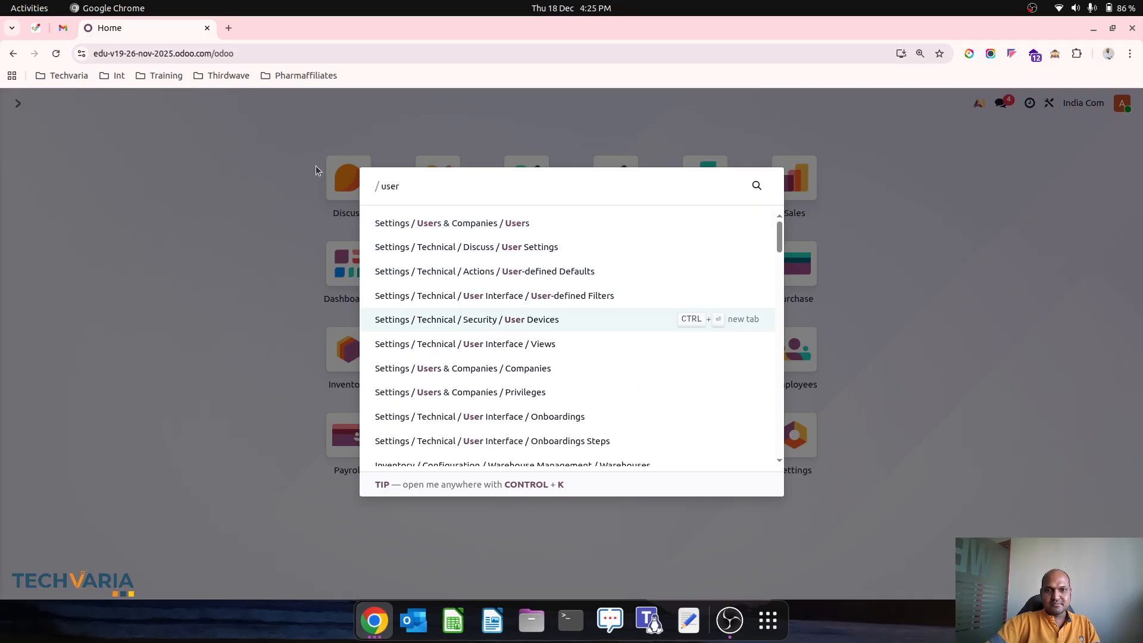
key("Up")
key("Up")
key("Up")
key("Up")
key("Return")
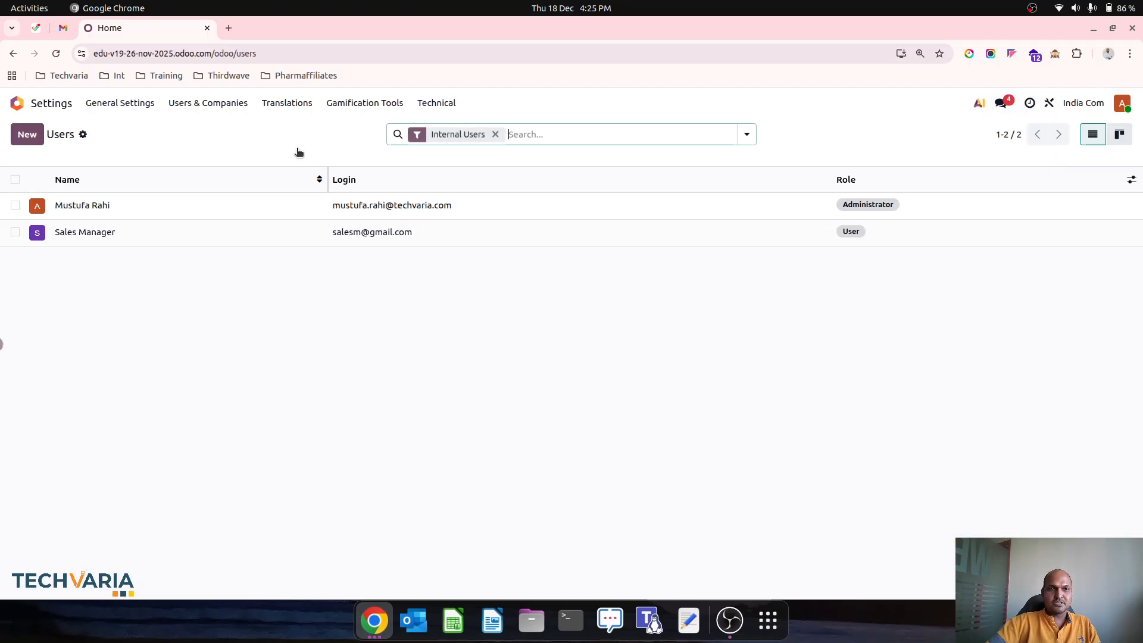
left_click(204, 107)
left_click(215, 145)
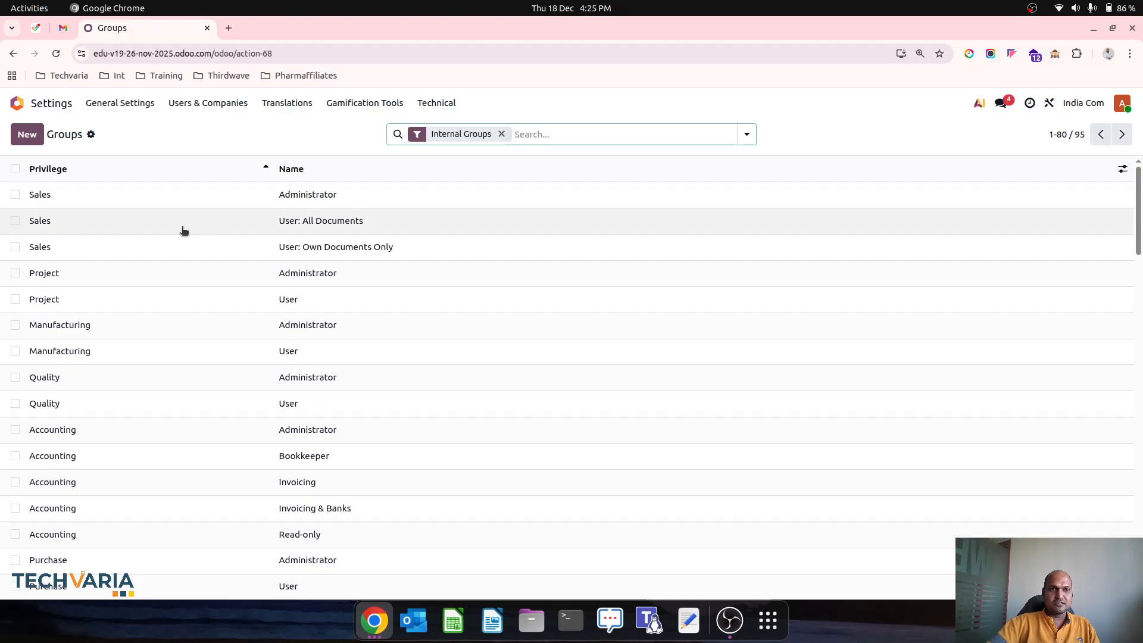
key("BackSpace")
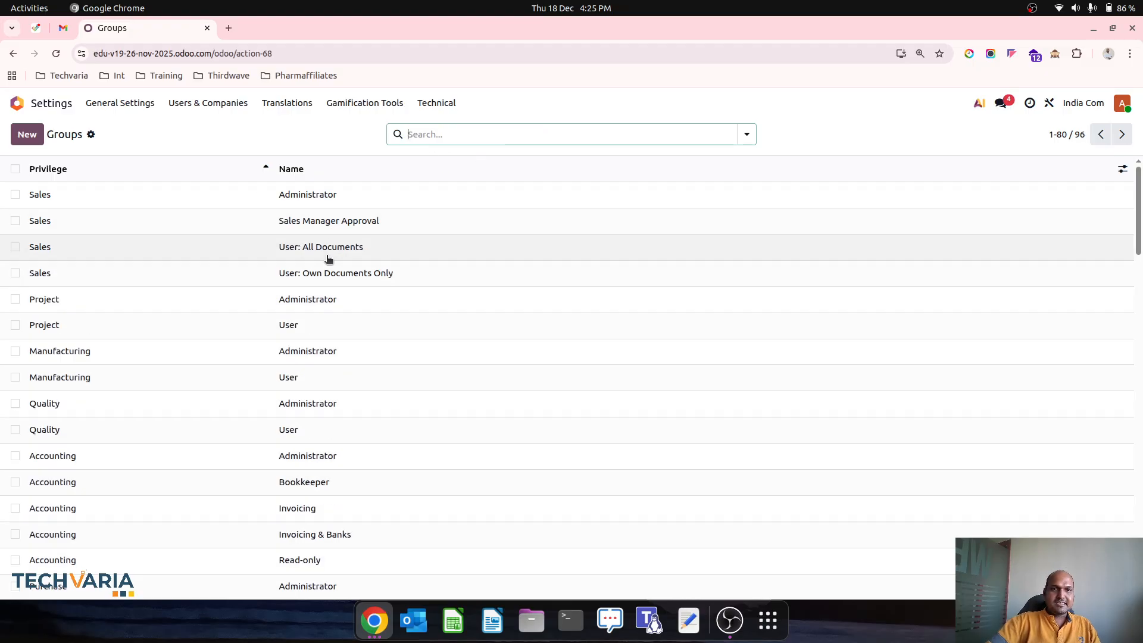
left_click(334, 226)
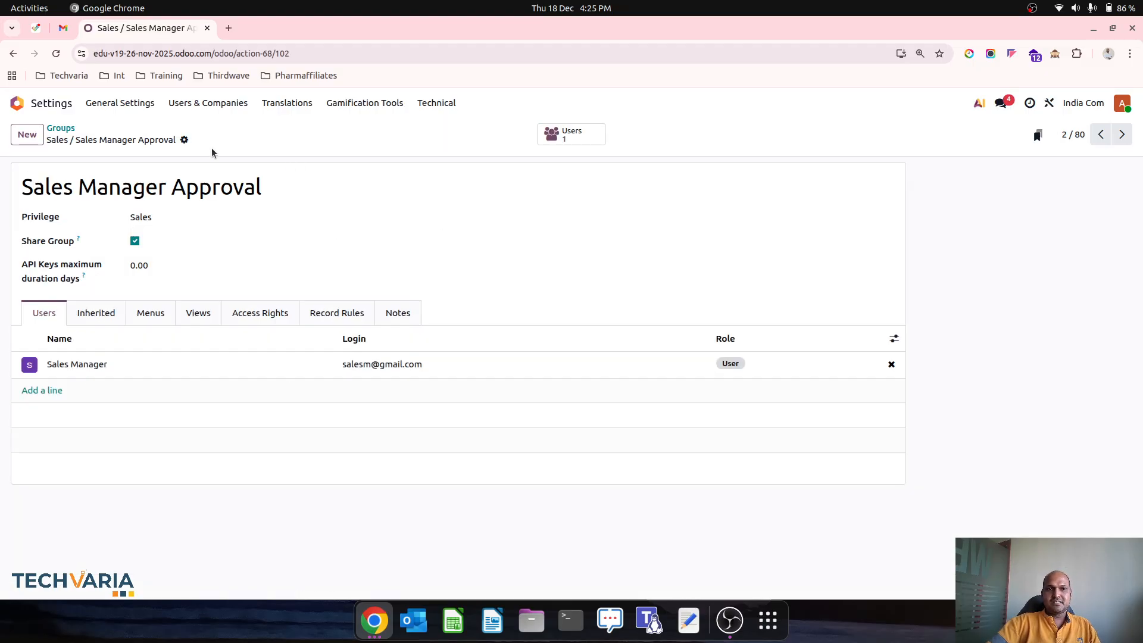
Step: Reload the group record with developer mode (?debug=1) enabled and bring up its developer tools
left_click(184, 140)
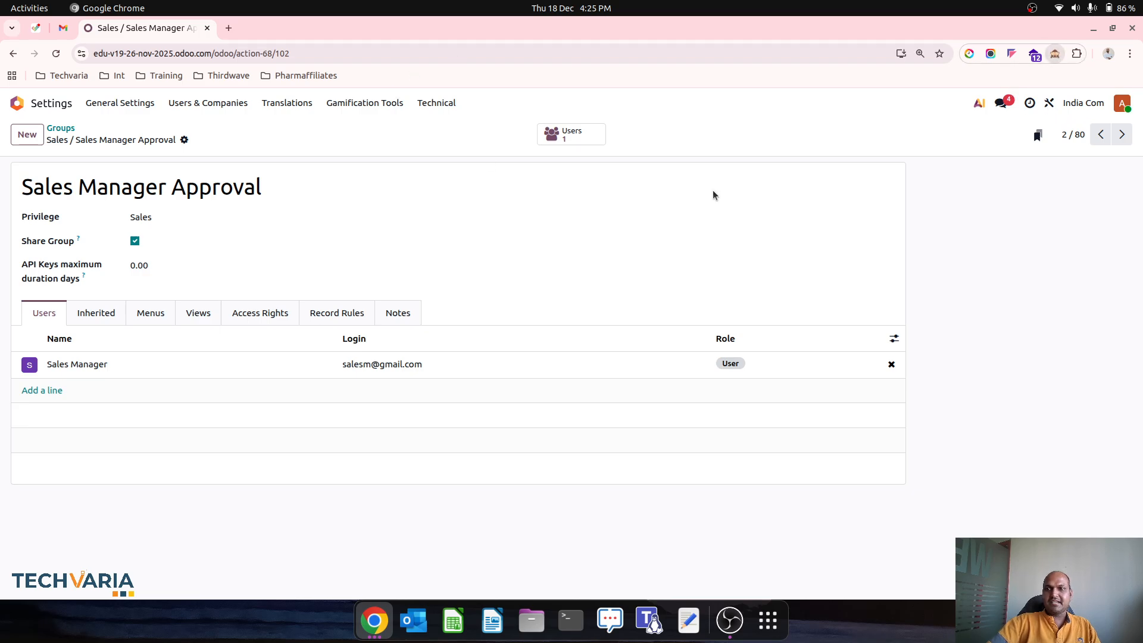
key("F5")
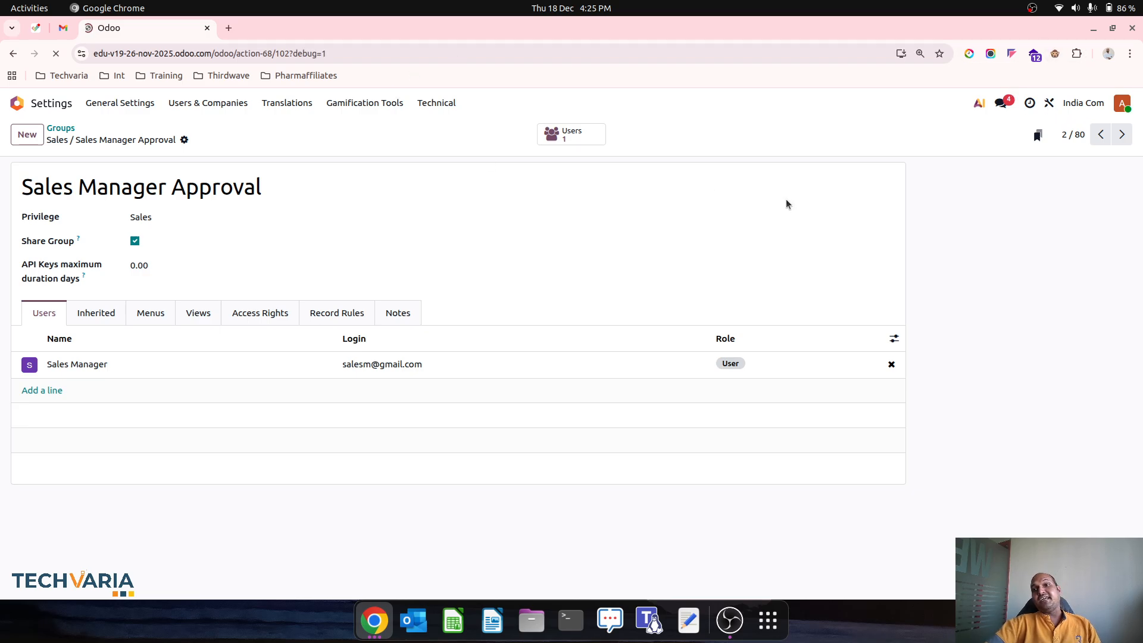
left_click(856, 104)
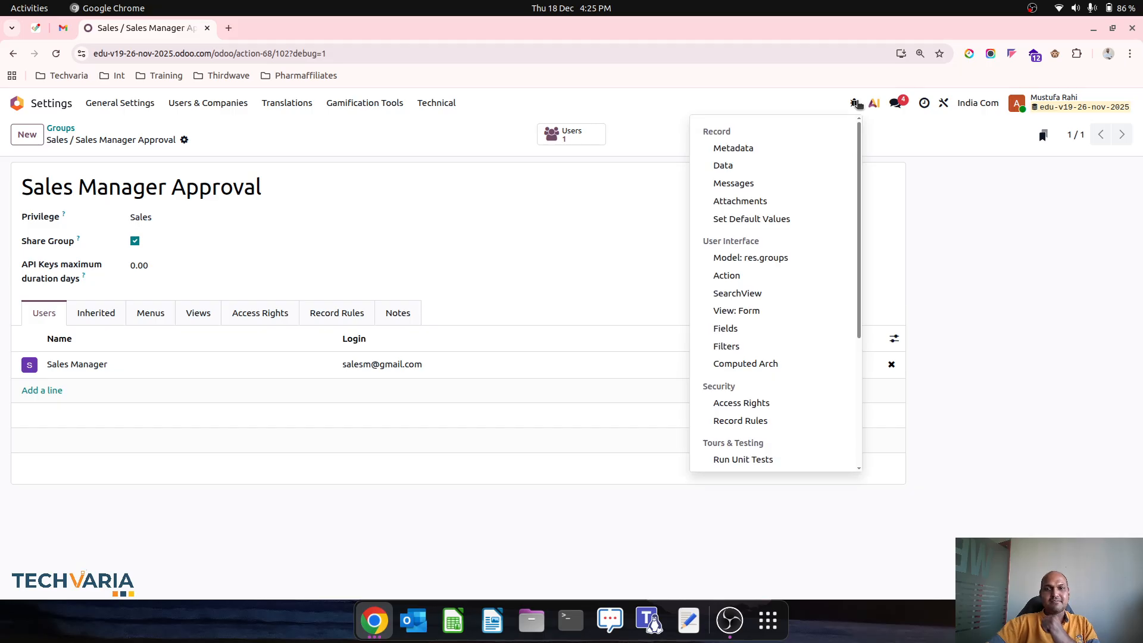
Step: Start creating an XML ID from the group's Metadata, setting Module to sales_manager_approval
left_click(777, 153)
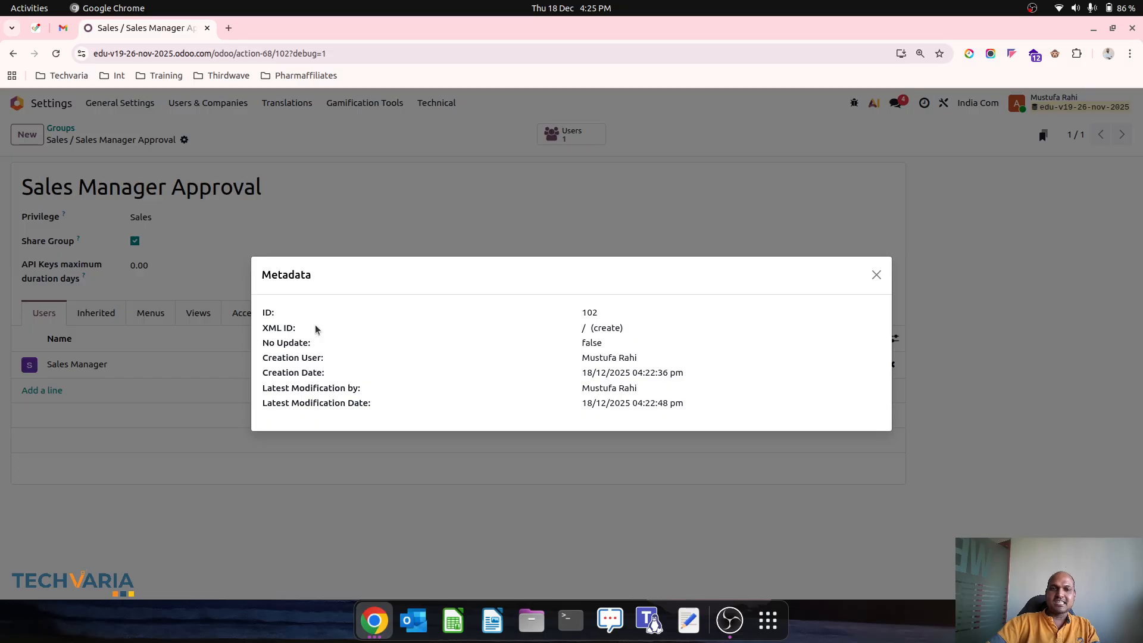
left_click(606, 328)
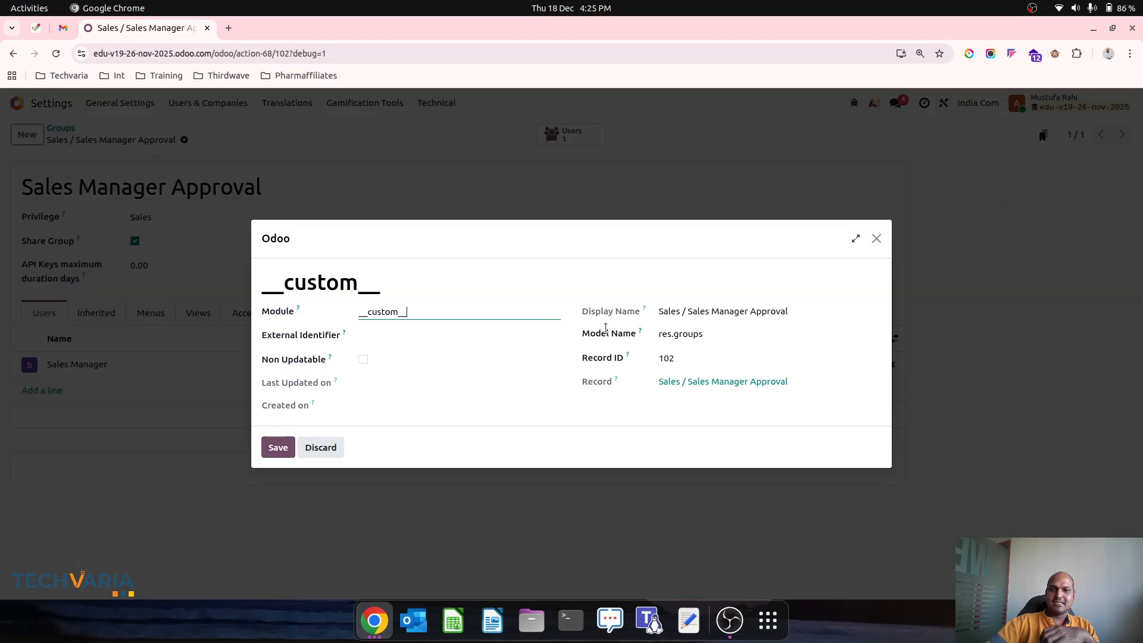
double_click(352, 284)
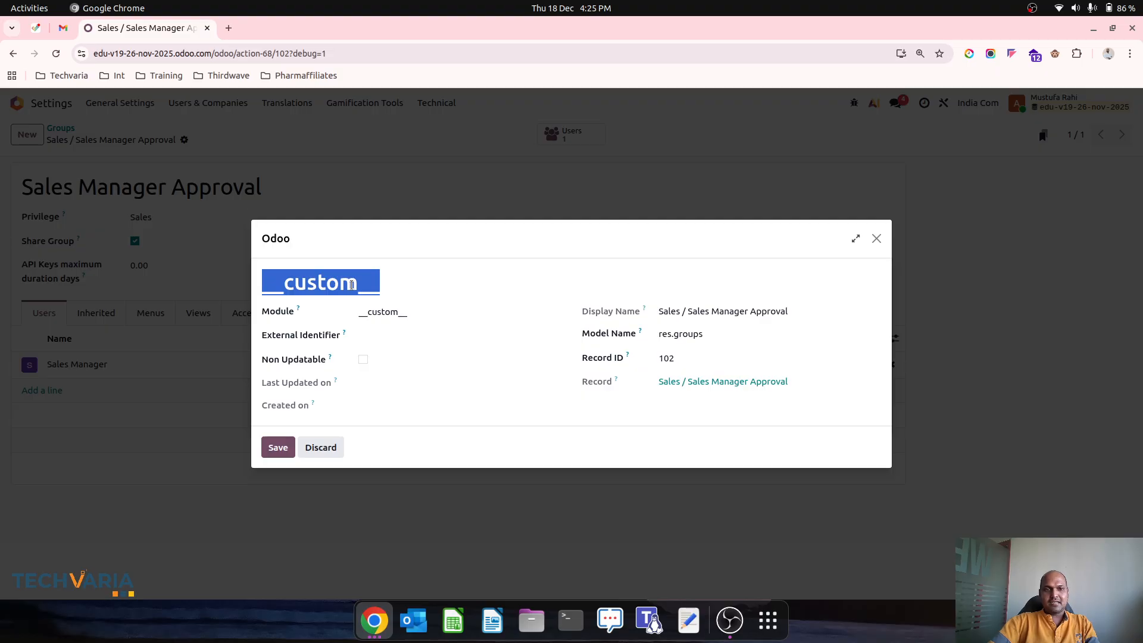
left_click(396, 310)
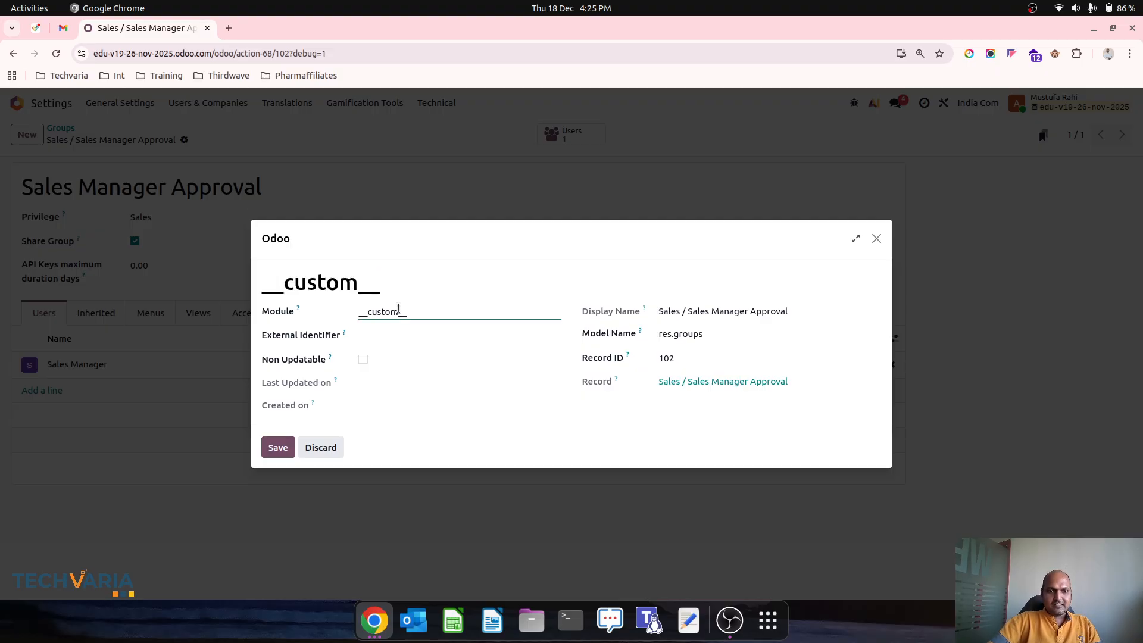
double_click(396, 311)
type("sales_manager_approval")
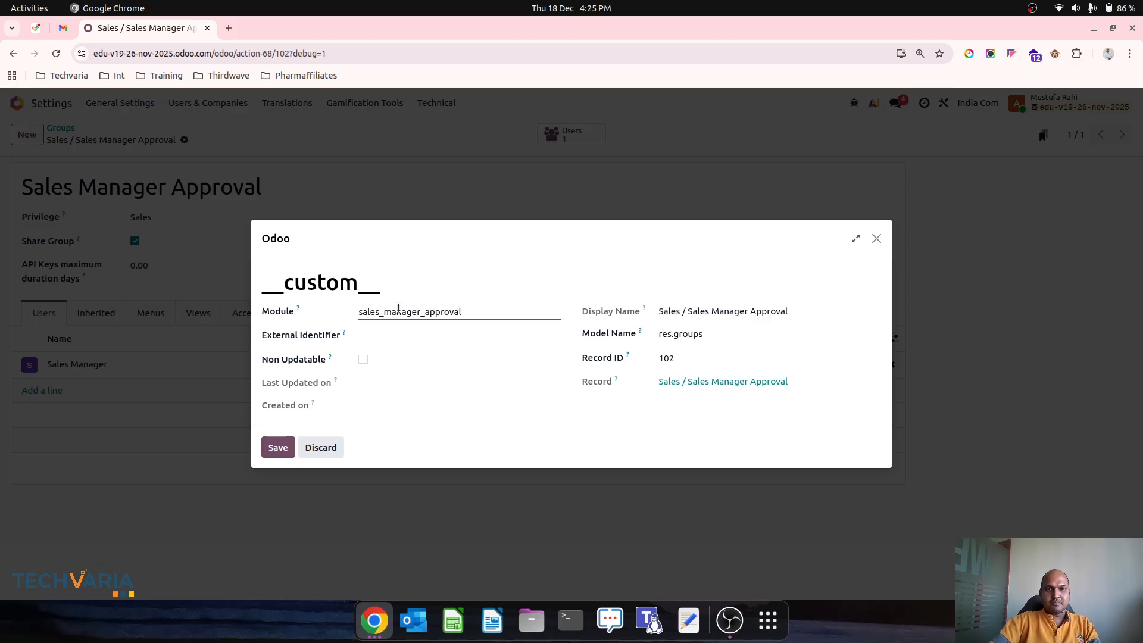
key("Tab")
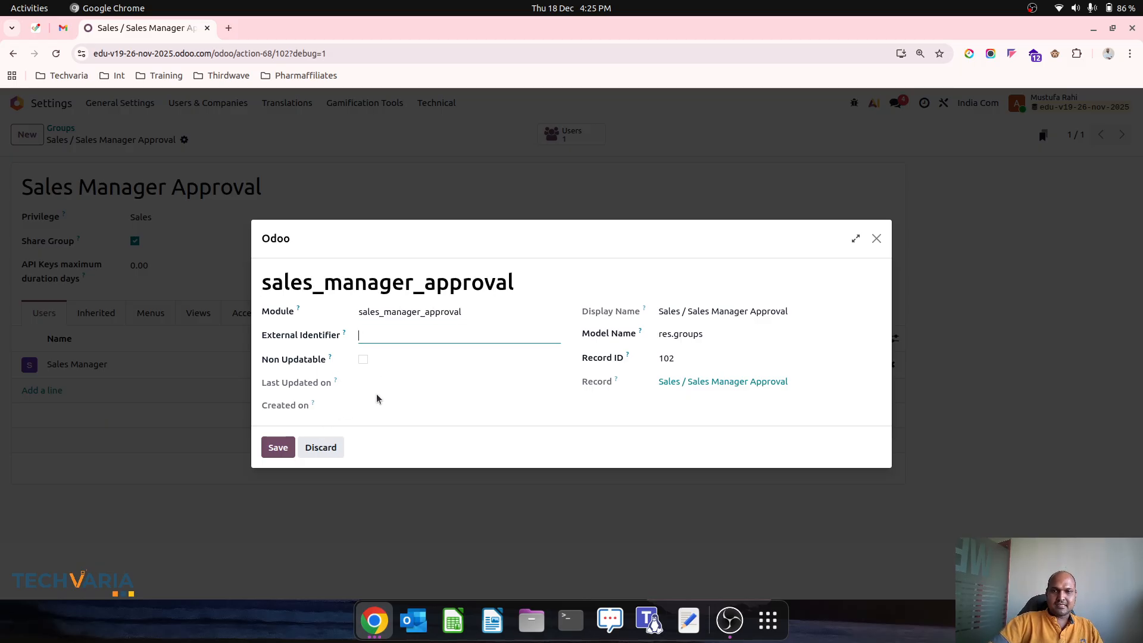
Step: Set External Identifier to sales_manager_approval, save the XML ID, and close the metadata window
left_click(277, 447)
left_click(427, 334)
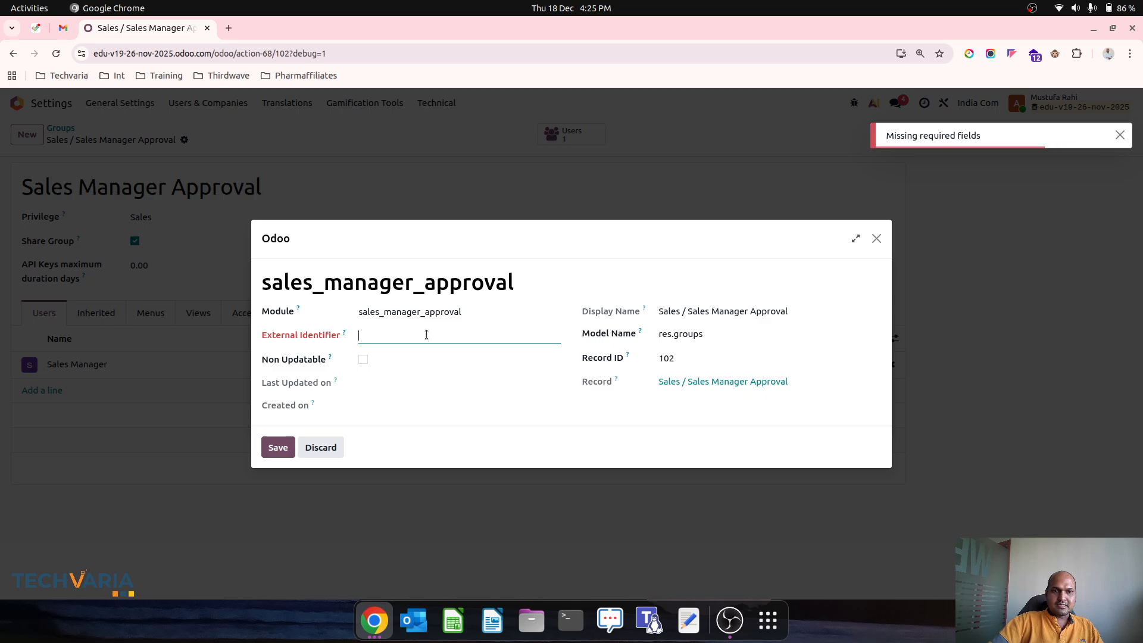
left_click(426, 309)
double_click(427, 308)
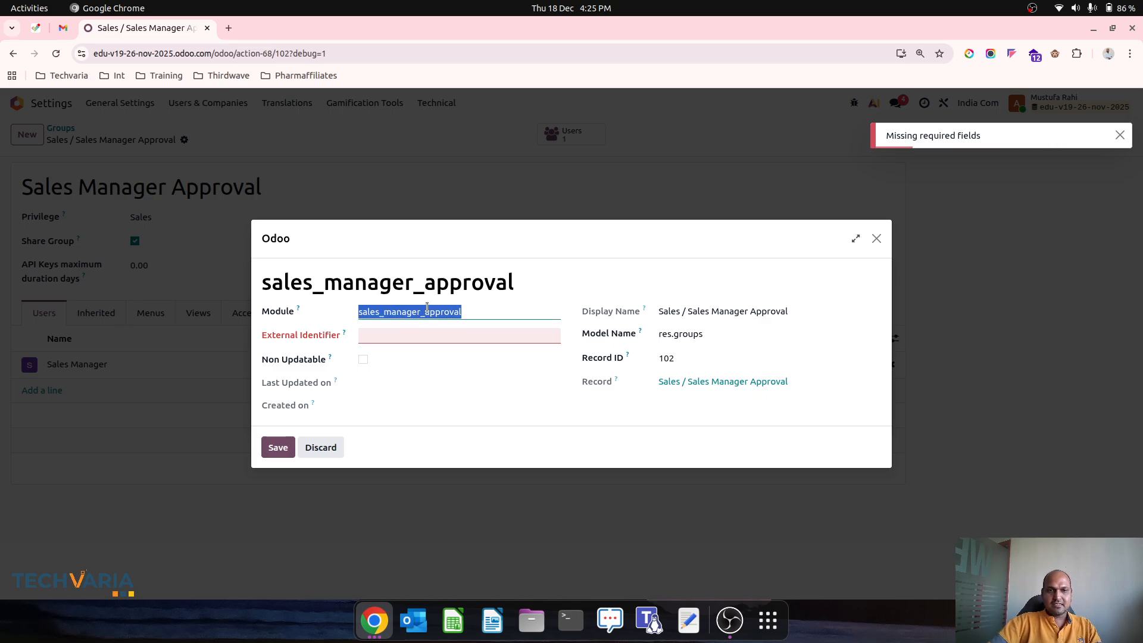
key("ctrl+c")
left_click(416, 337)
key("ctrl+v")
left_click(278, 447)
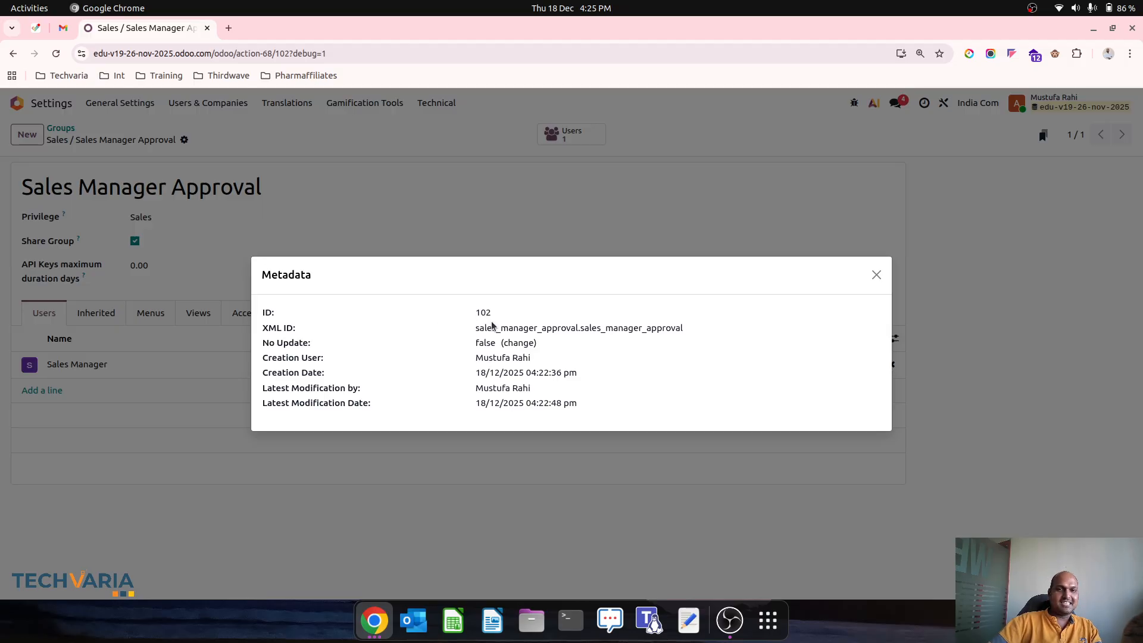
triple_click(586, 329)
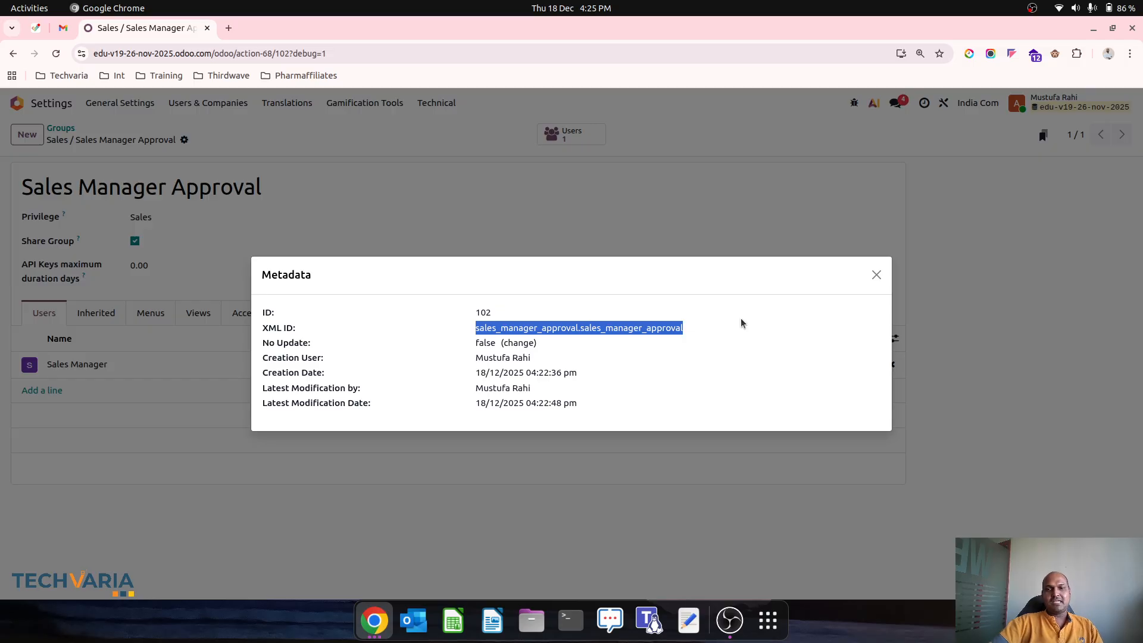
left_click(875, 274)
Step: Leave the Groups list and open quotation S00006 in Studio from the Sales app
left_click(60, 129)
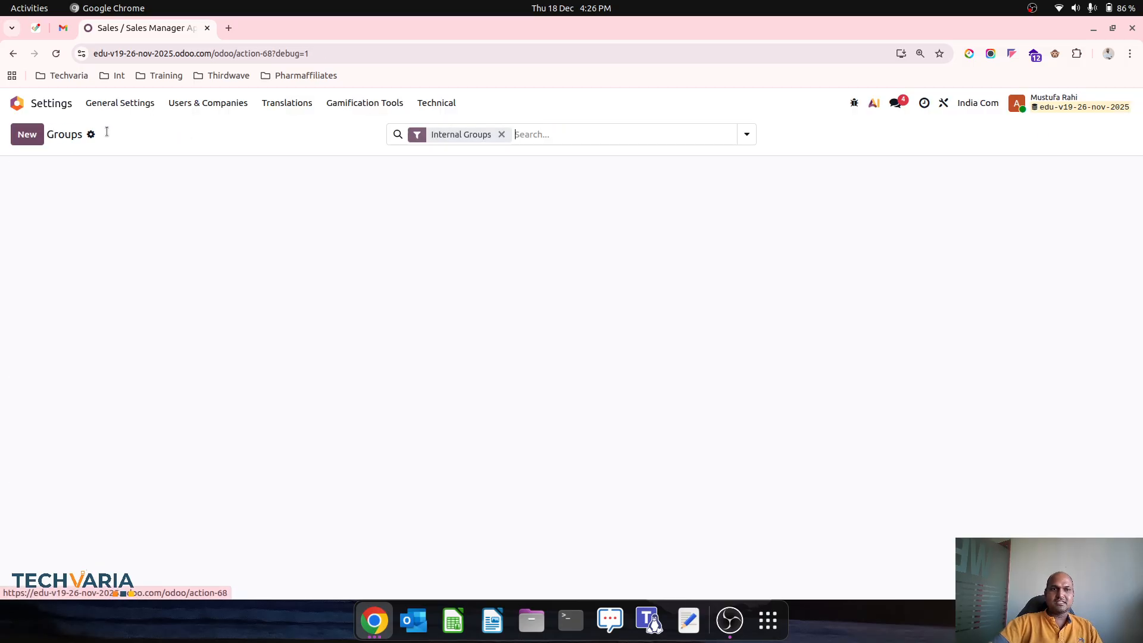
left_click(501, 133)
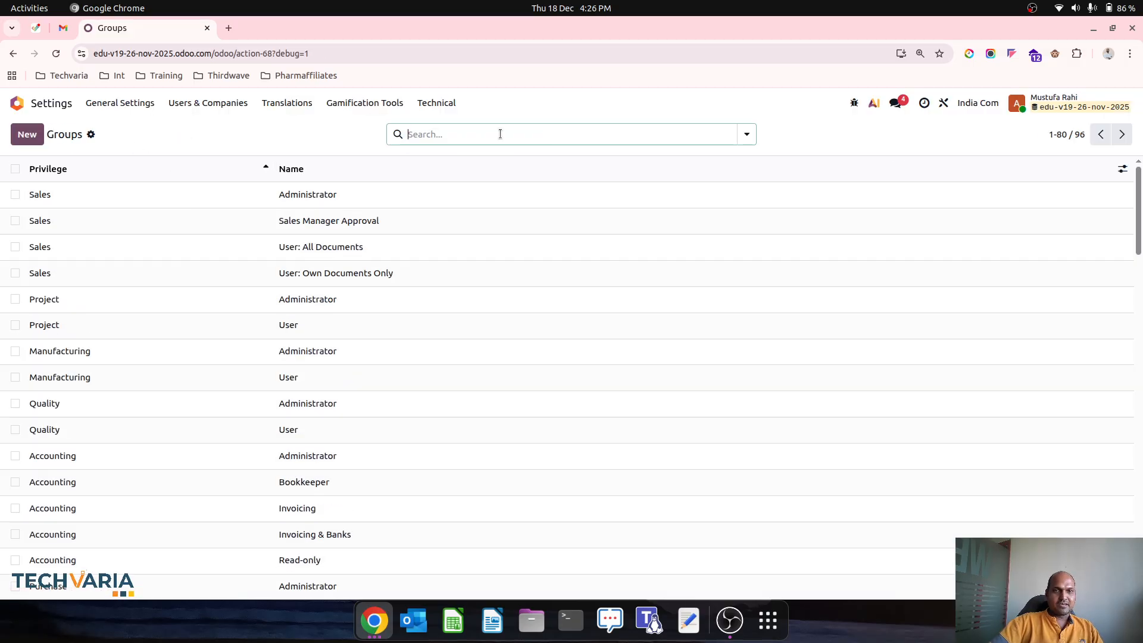
left_click(36, 102)
left_click(796, 201)
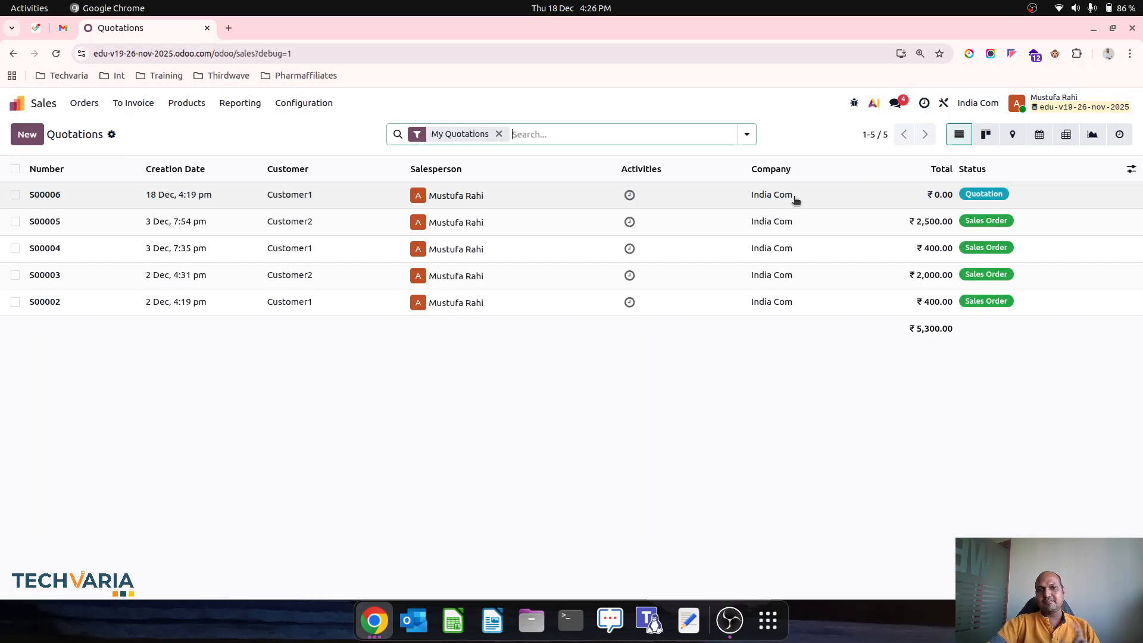
left_click(796, 201)
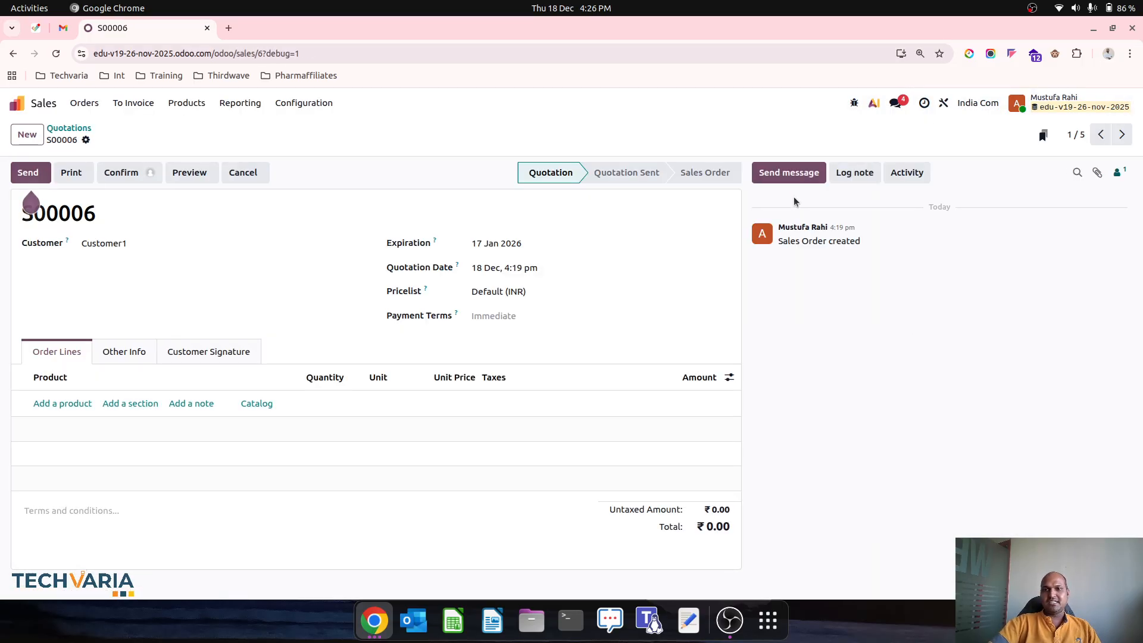
left_click(944, 103)
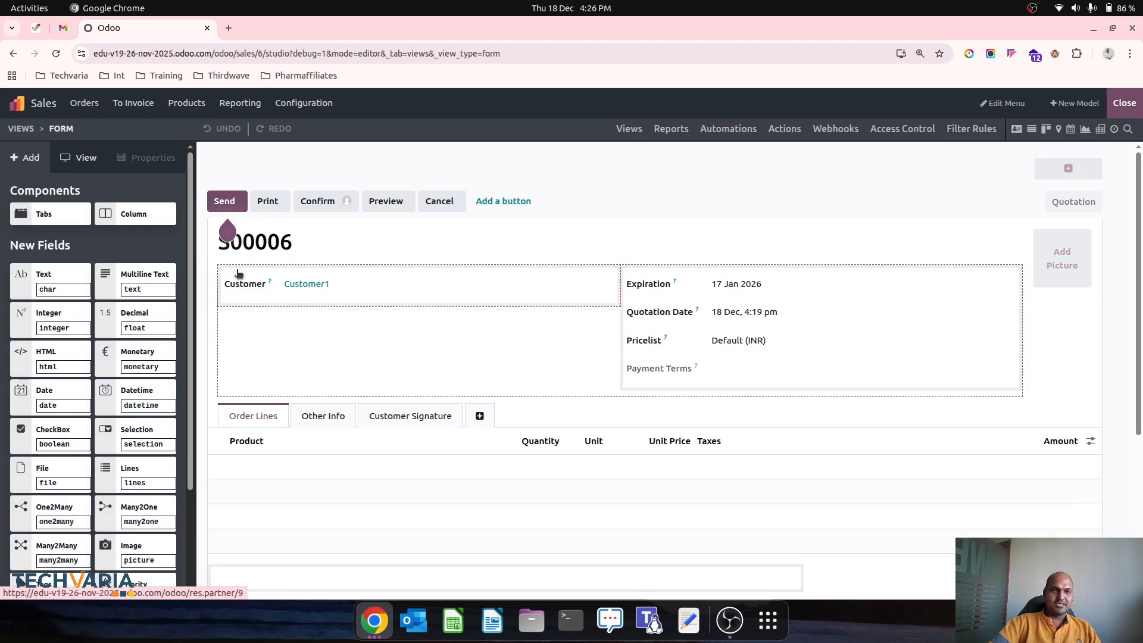
Step: Select the Confirm button and browse all user groups for Approver Group, choosing none
left_click(318, 201)
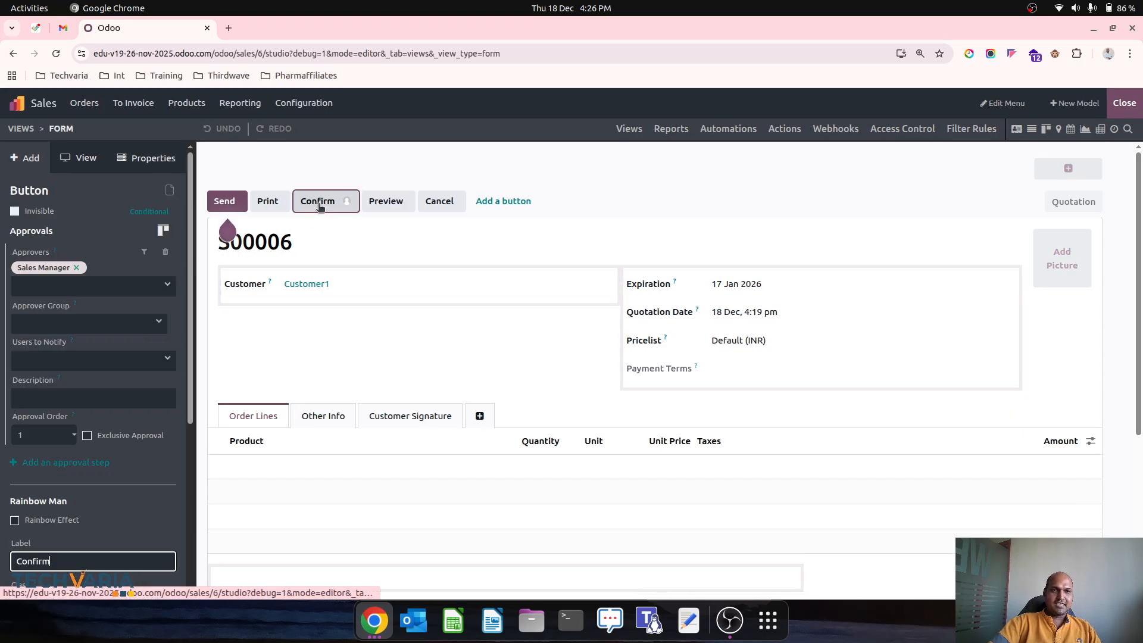
left_click(85, 324)
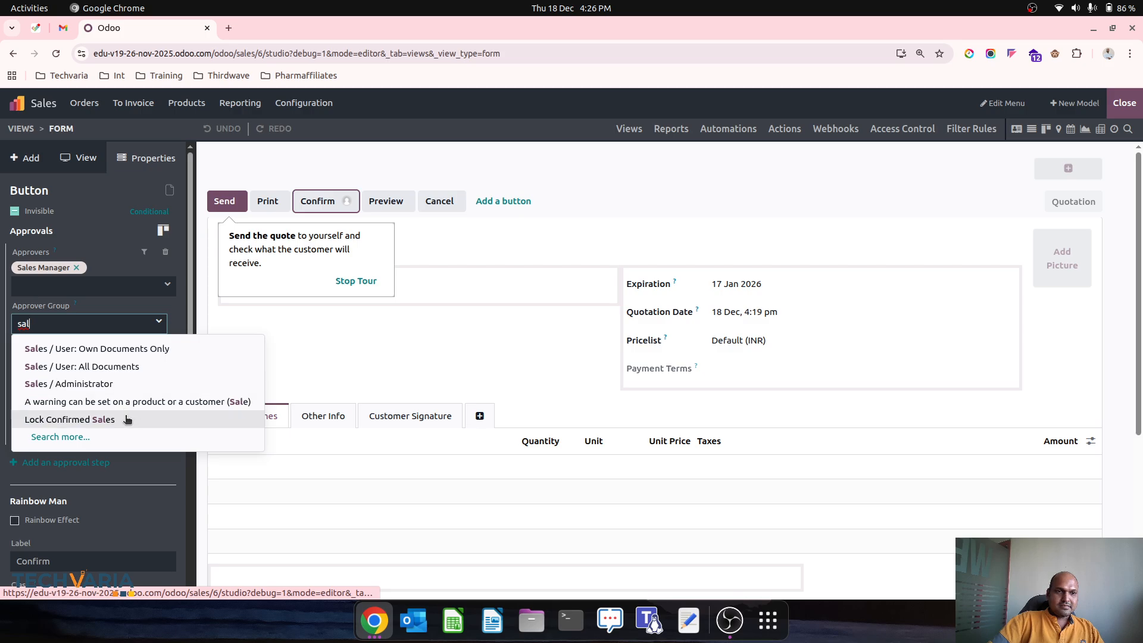
left_click(121, 439)
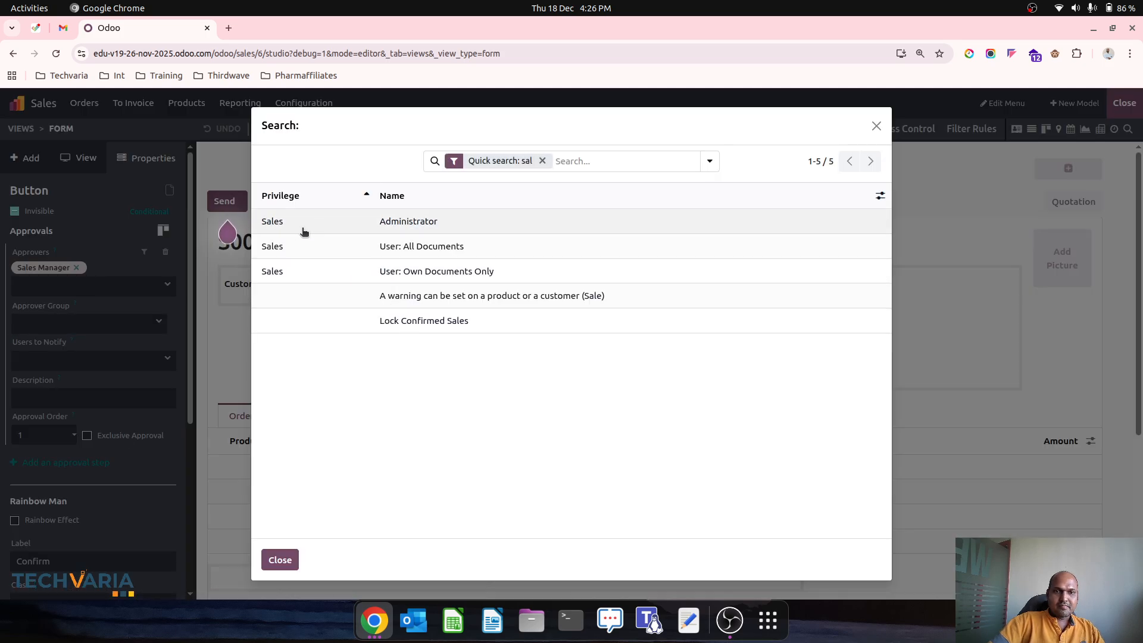
left_click(542, 160)
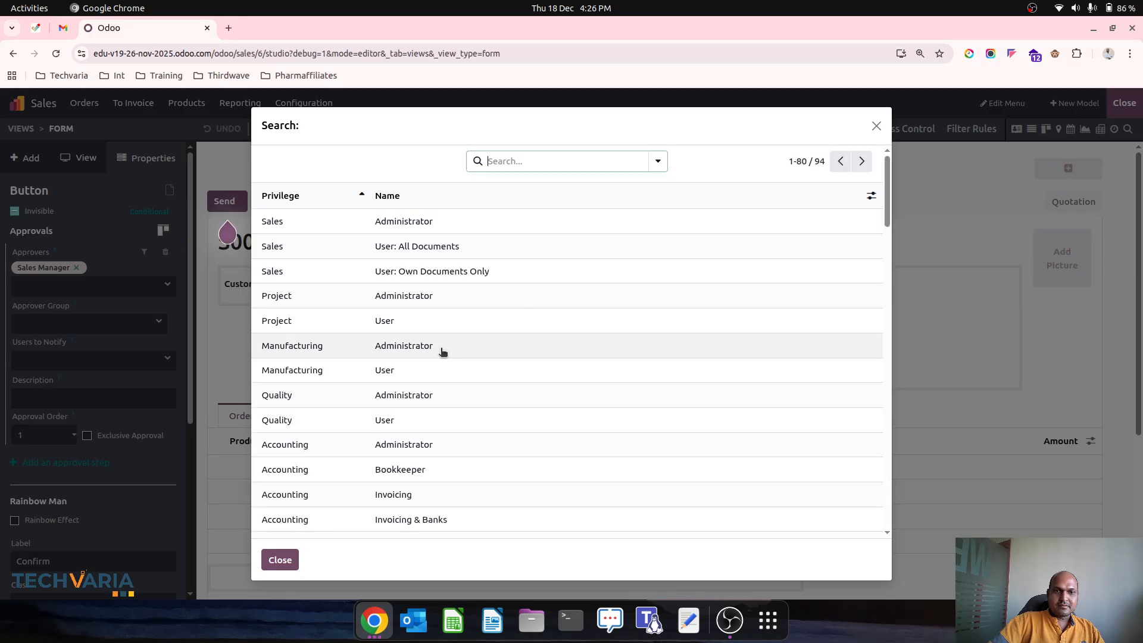
scroll(495, 417, "down", 2)
left_click(292, 558)
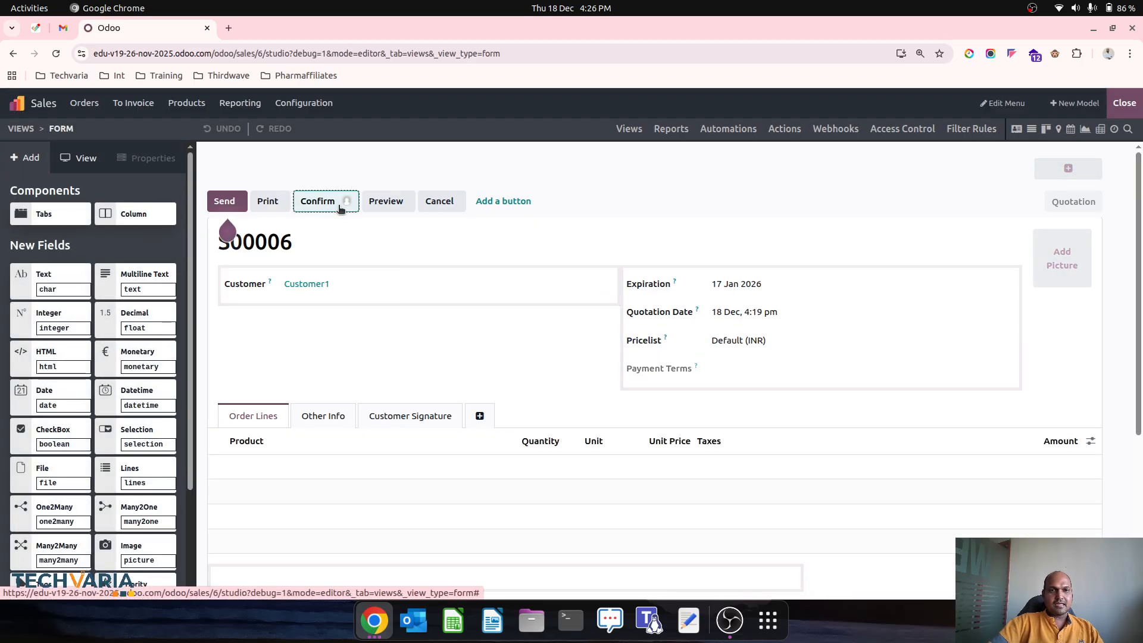
Step: Remove Sales Manager from the Confirm approvers and browse groups matching 'sal' without choosing
left_click(75, 268)
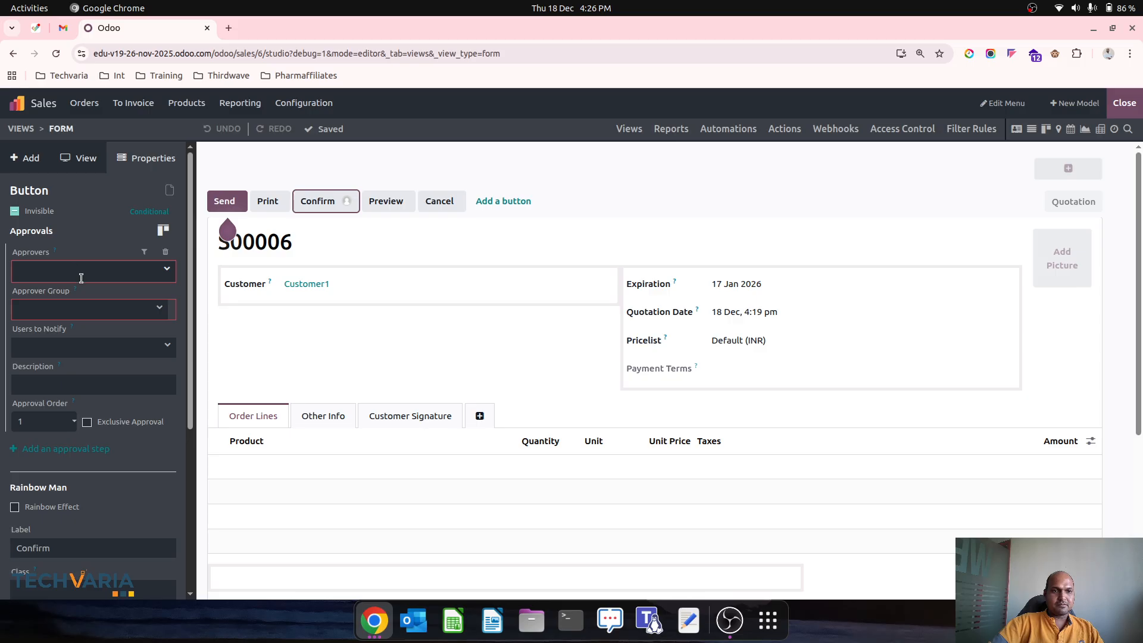
left_click(102, 307)
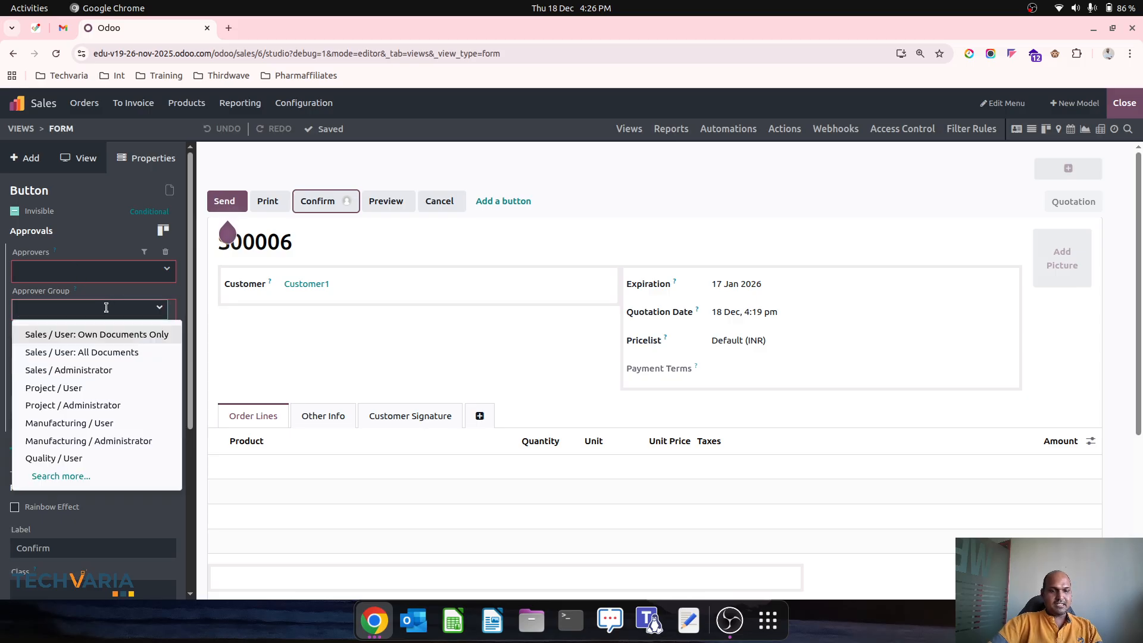
type("sale")
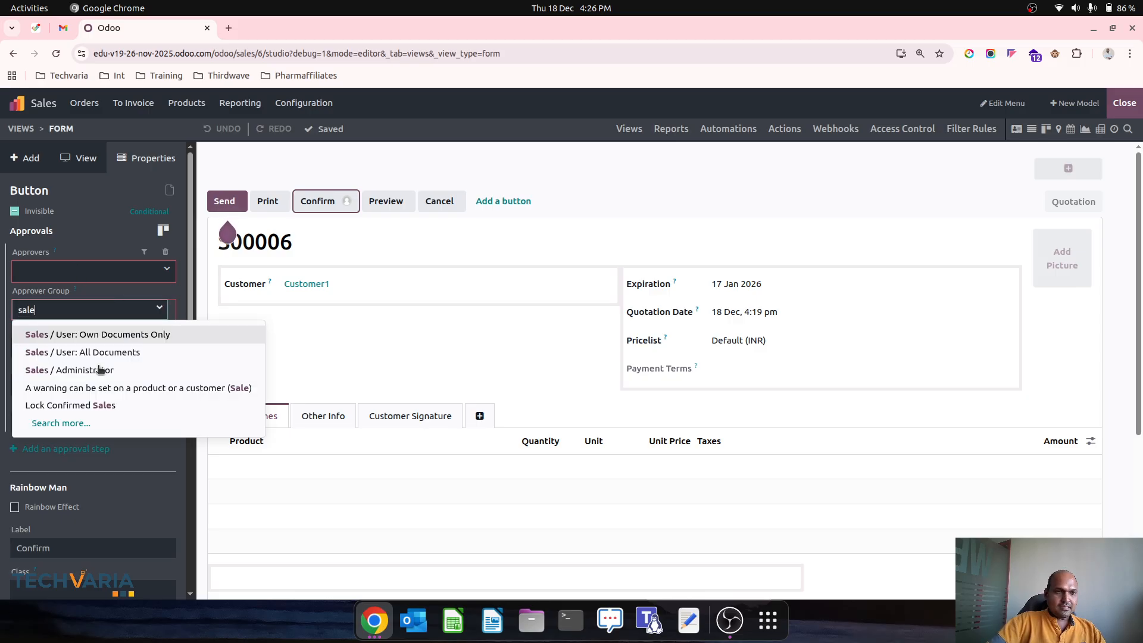
left_click(103, 424)
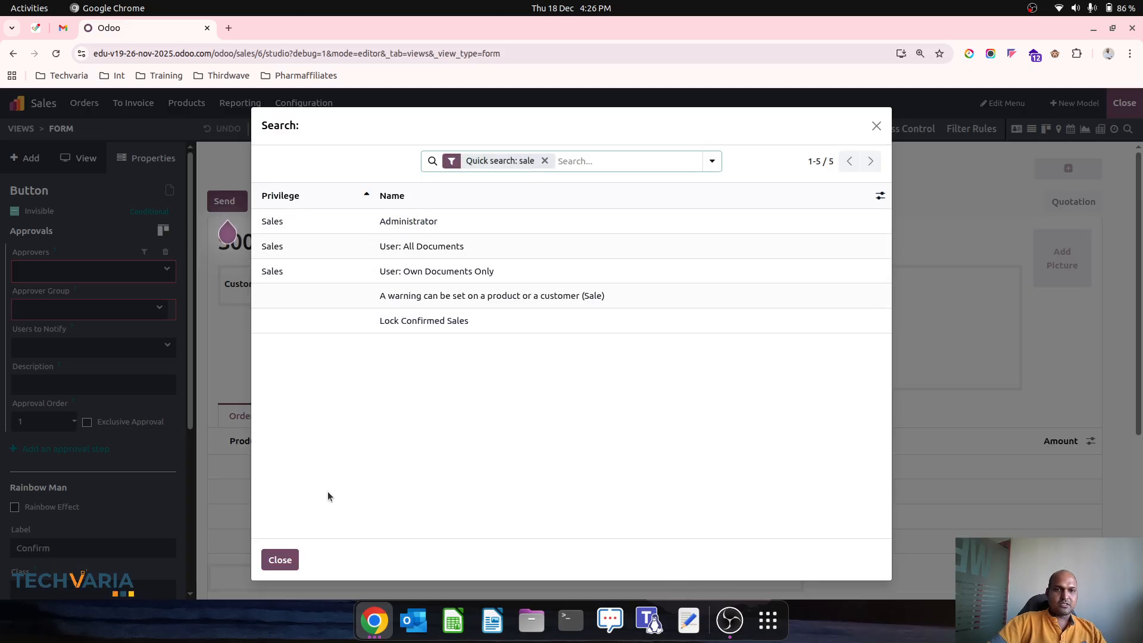
left_click(280, 561)
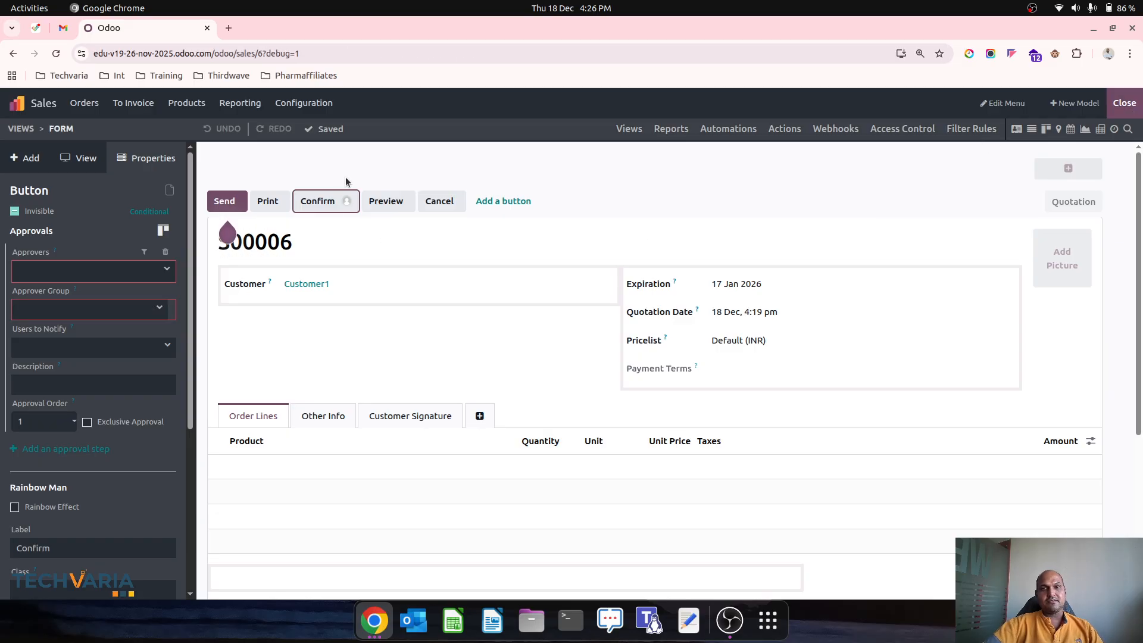
Step: Go to Settings' Users & Companies Groups list via the 'user' search
left_click(16, 103)
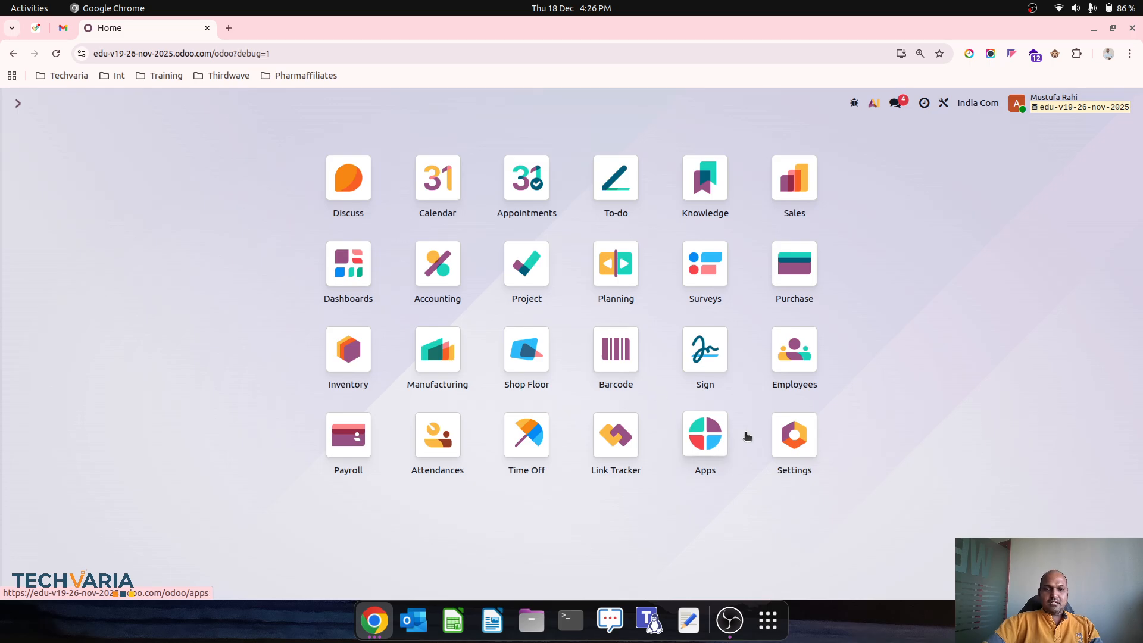
type("user")
key("Return")
left_click(179, 104)
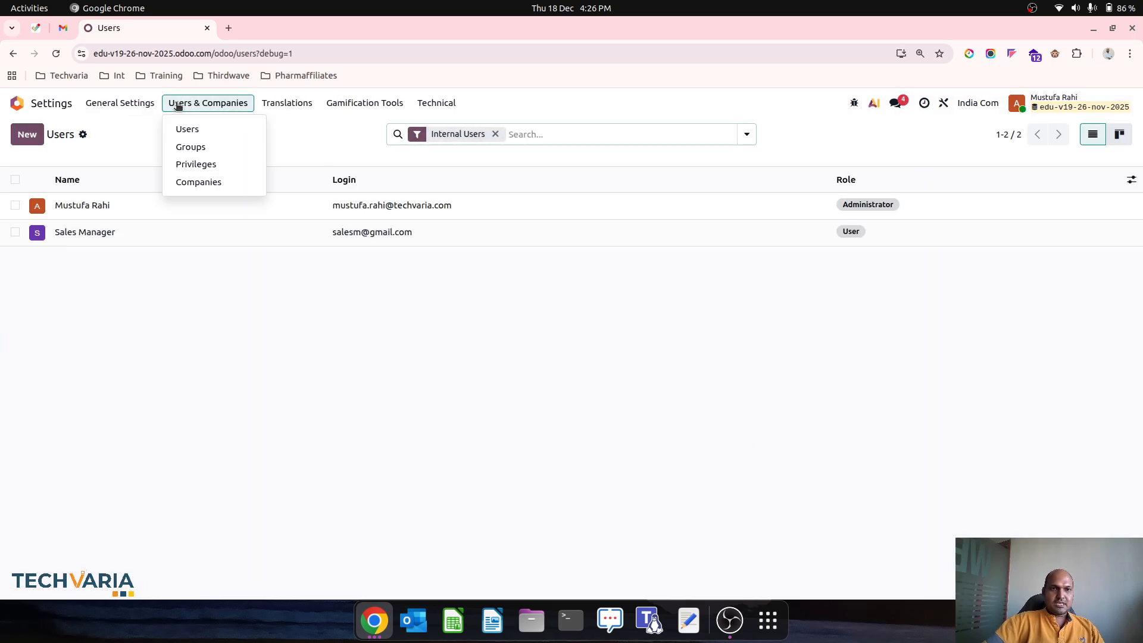
left_click(194, 146)
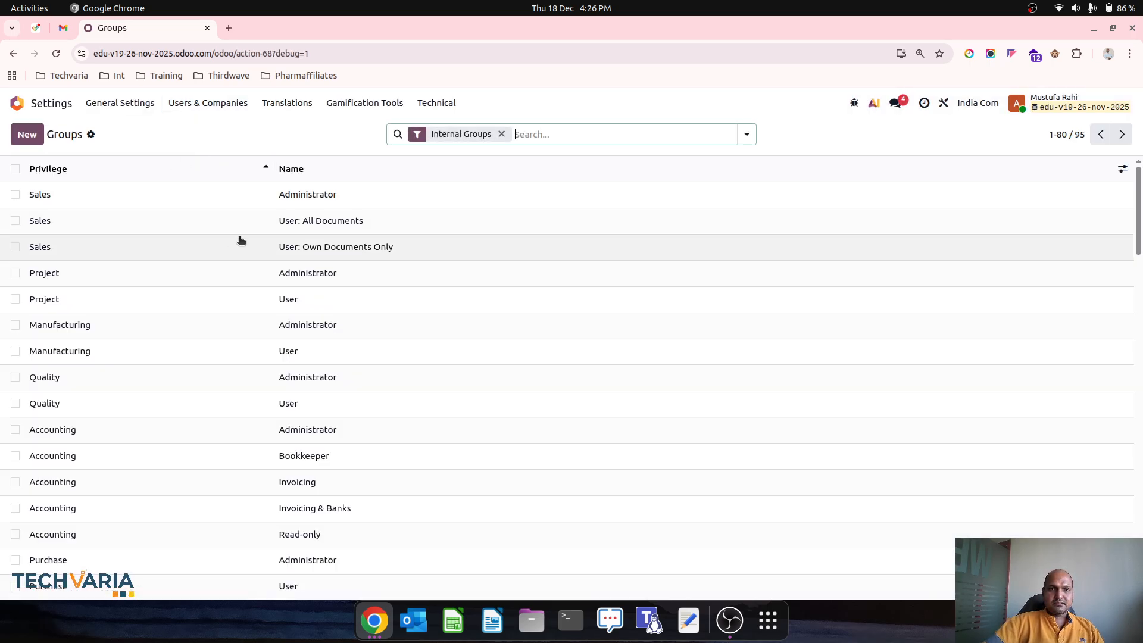
Step: Add Sales / User: All Documents as an implying group on Sales Manager Approval's Inherited tab
left_click(316, 247)
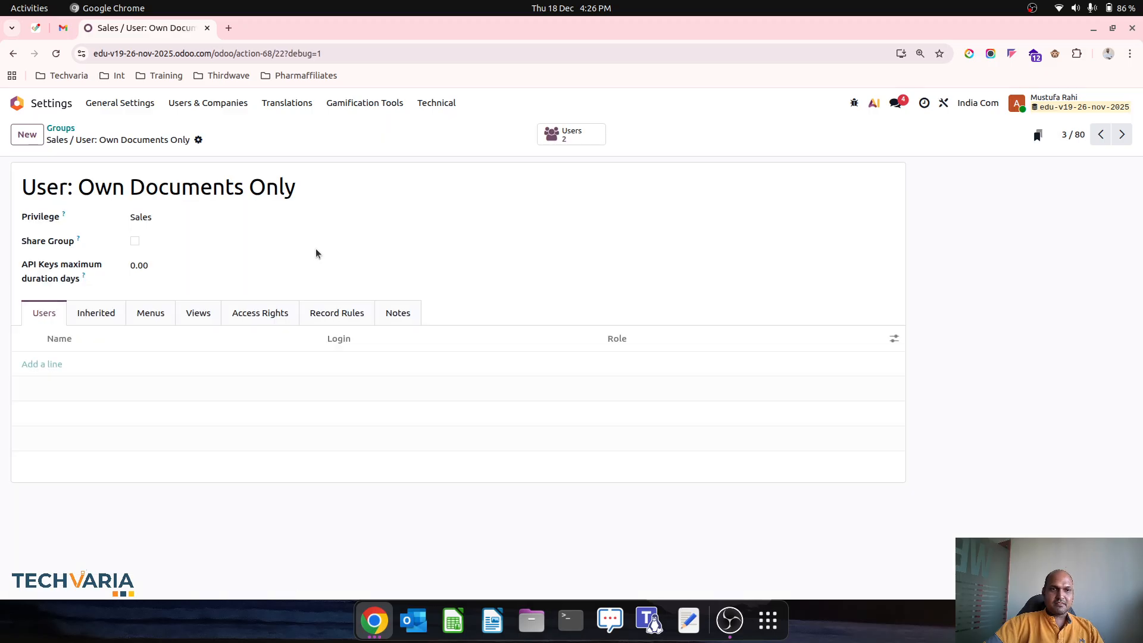
left_click(62, 128)
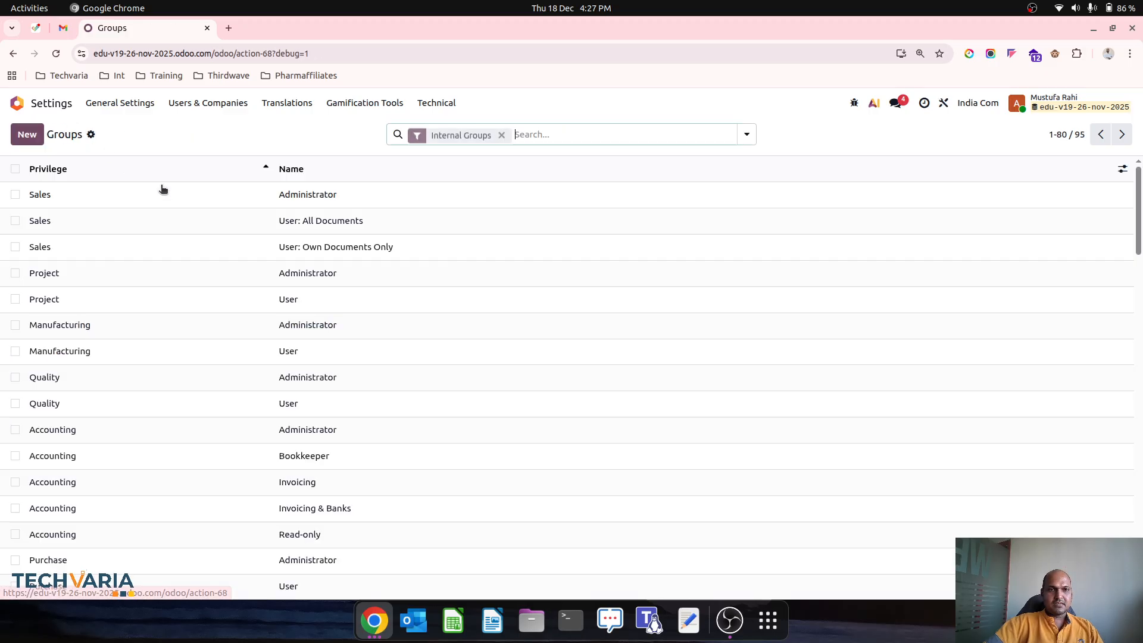
key("BackSpace")
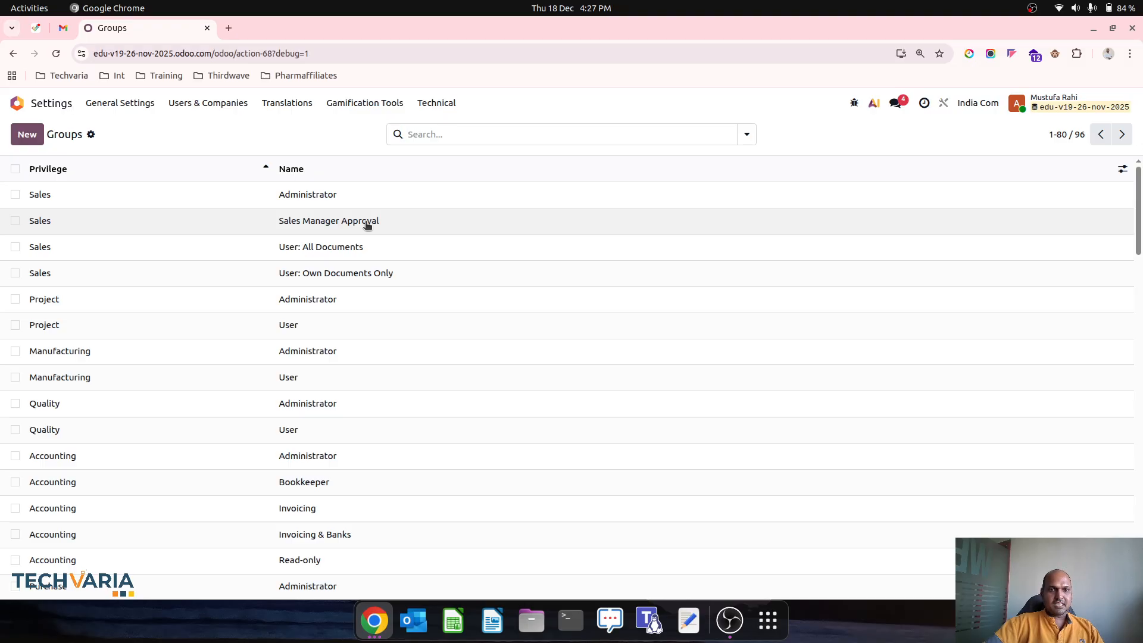
left_click(367, 225)
left_click(98, 314)
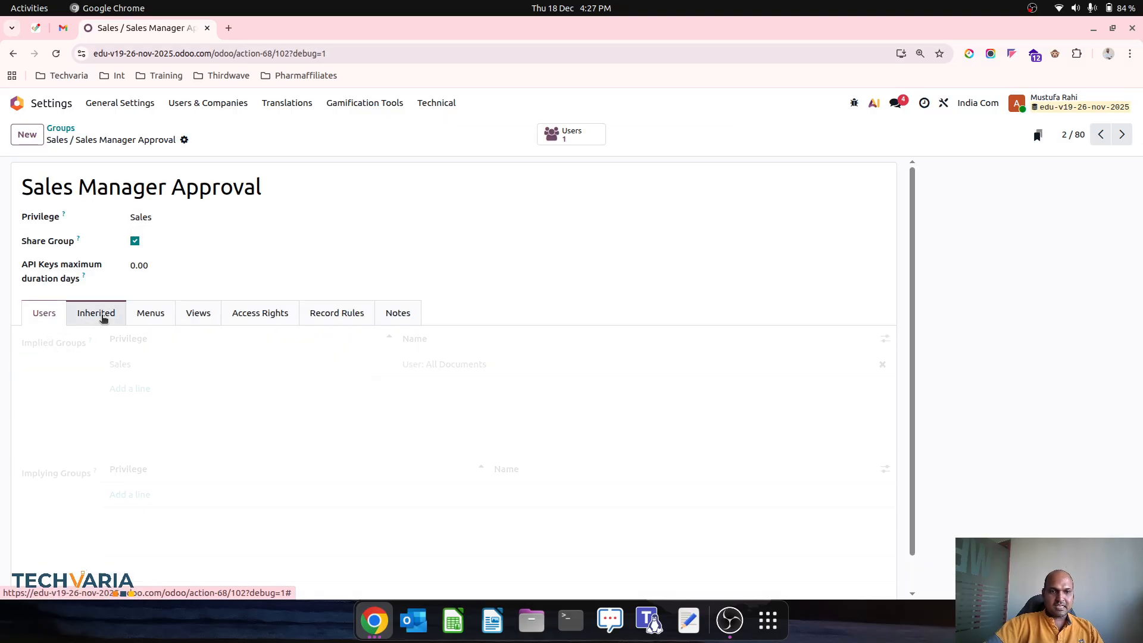
left_click(130, 495)
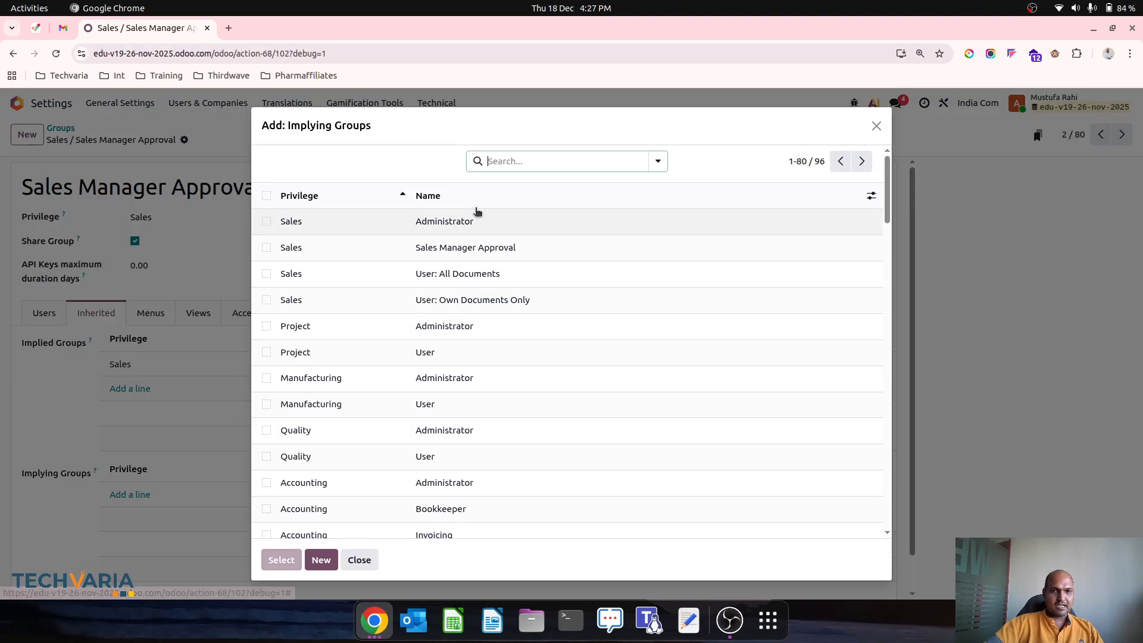
left_click(413, 284)
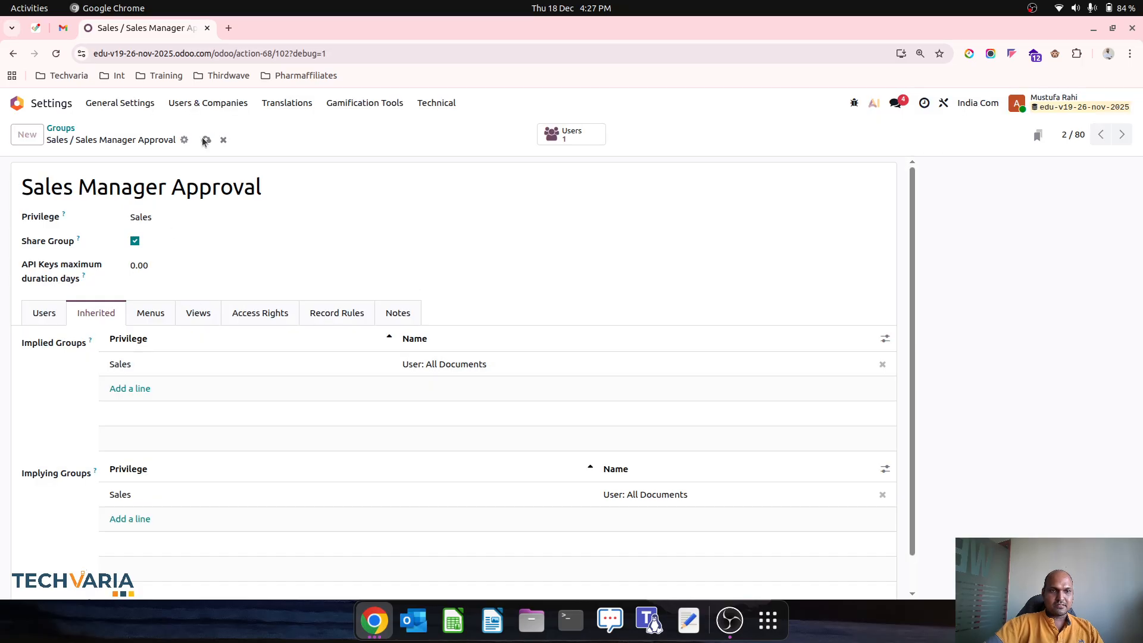
Step: Return to the refreshed Groups list and then the home app menu
left_click(60, 128)
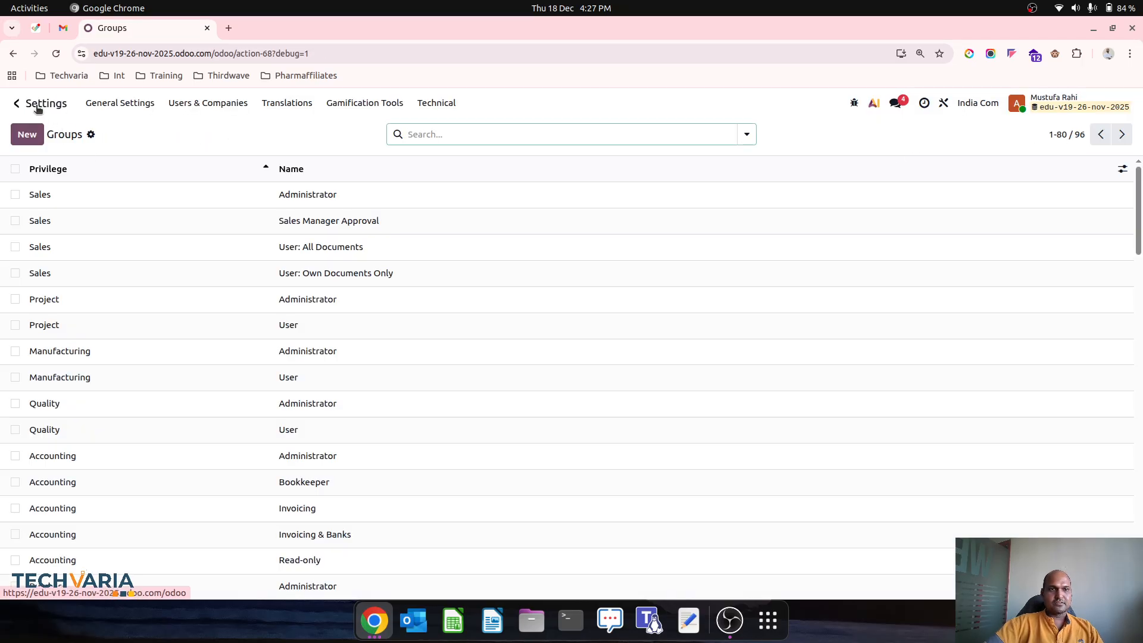
left_click(55, 55)
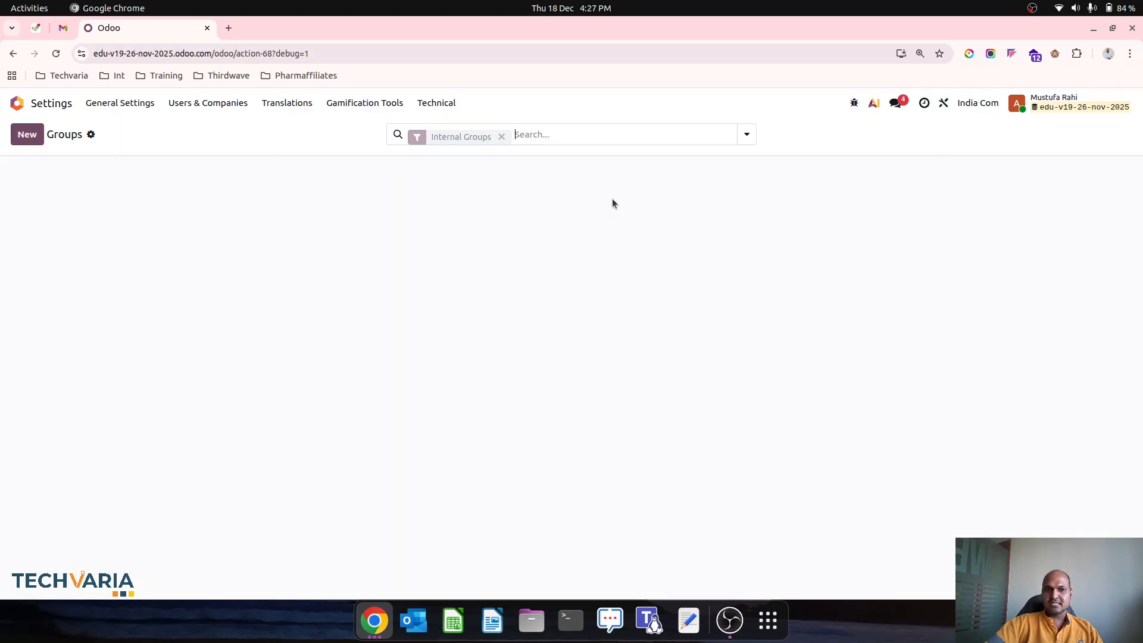
left_click(52, 102)
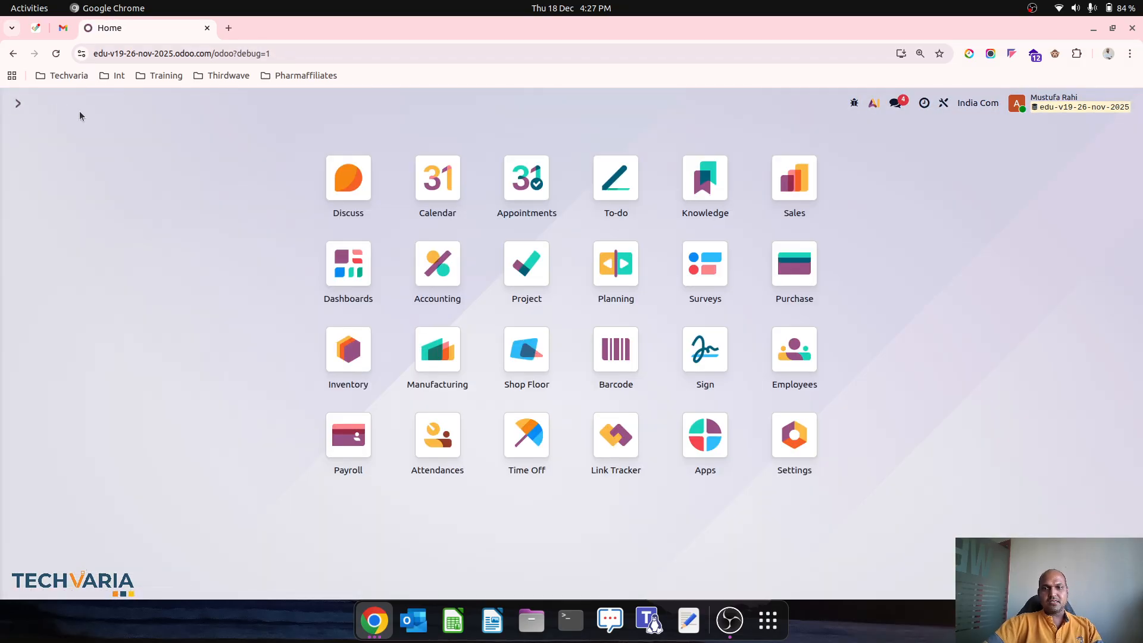
Step: Reopen S00006 in Studio, select Confirm, and browse approver groups matching 's' without choosing
left_click(812, 161)
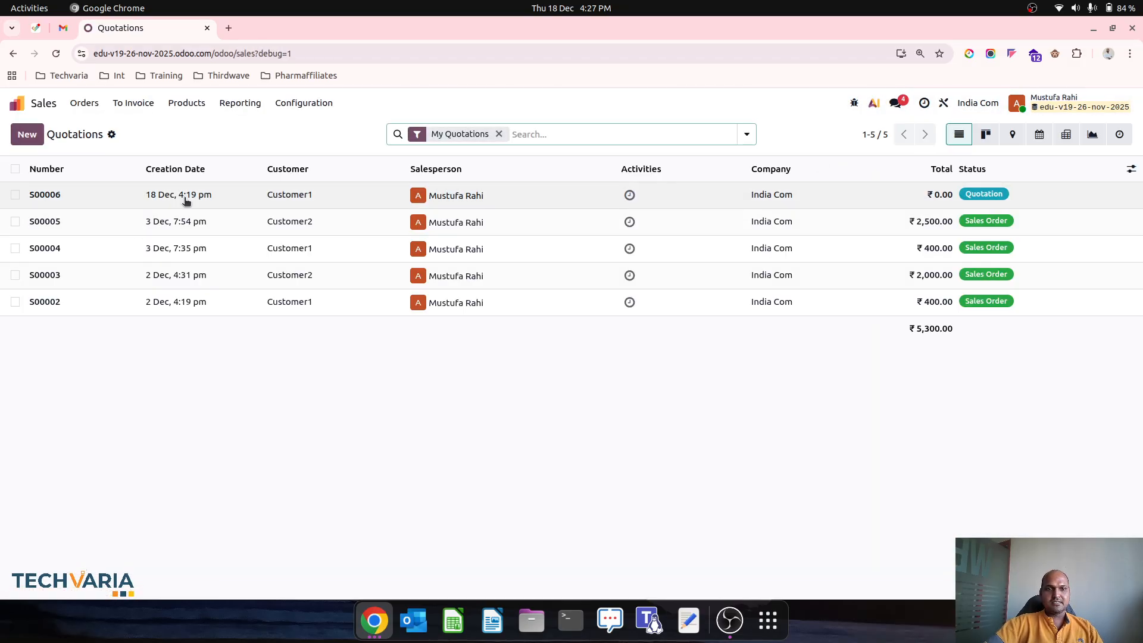
left_click(186, 201)
left_click(944, 102)
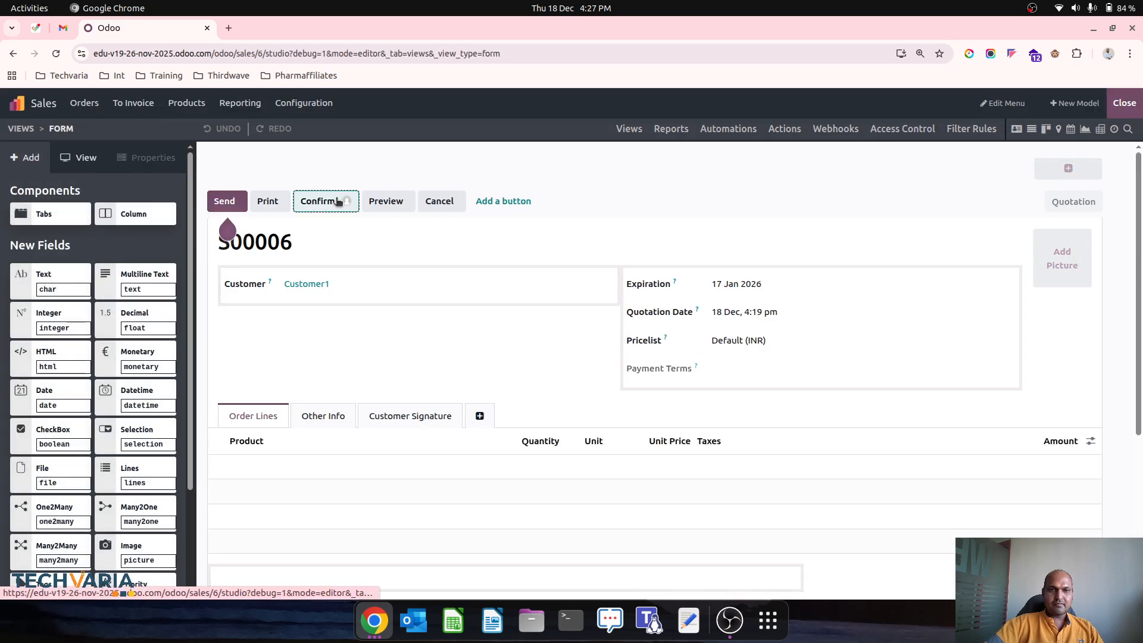
left_click(340, 201)
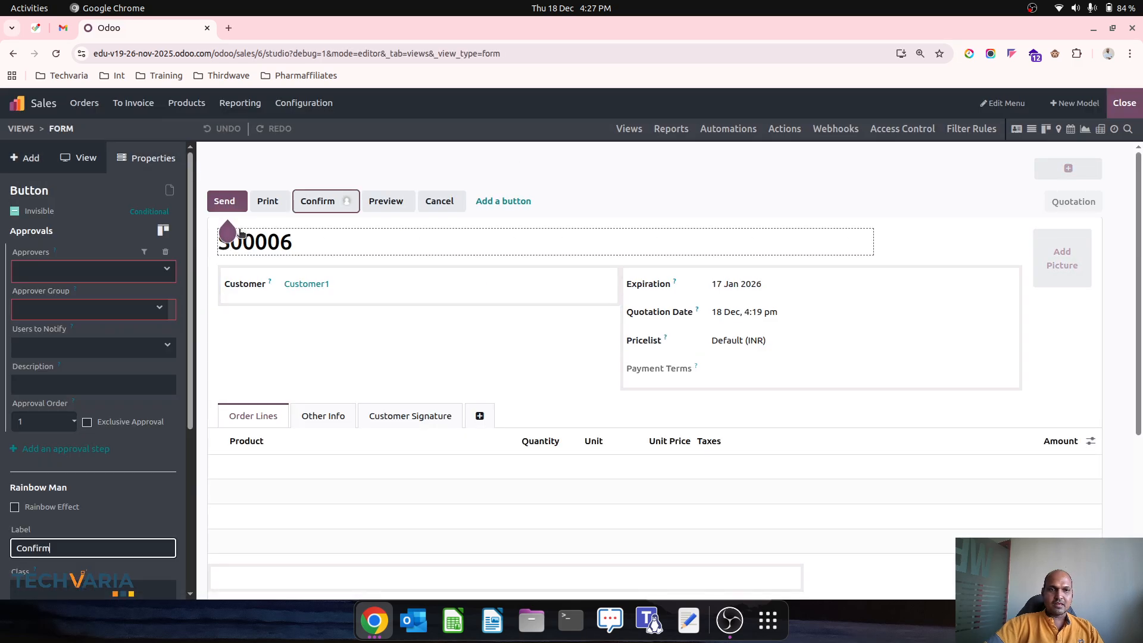
left_click(119, 310)
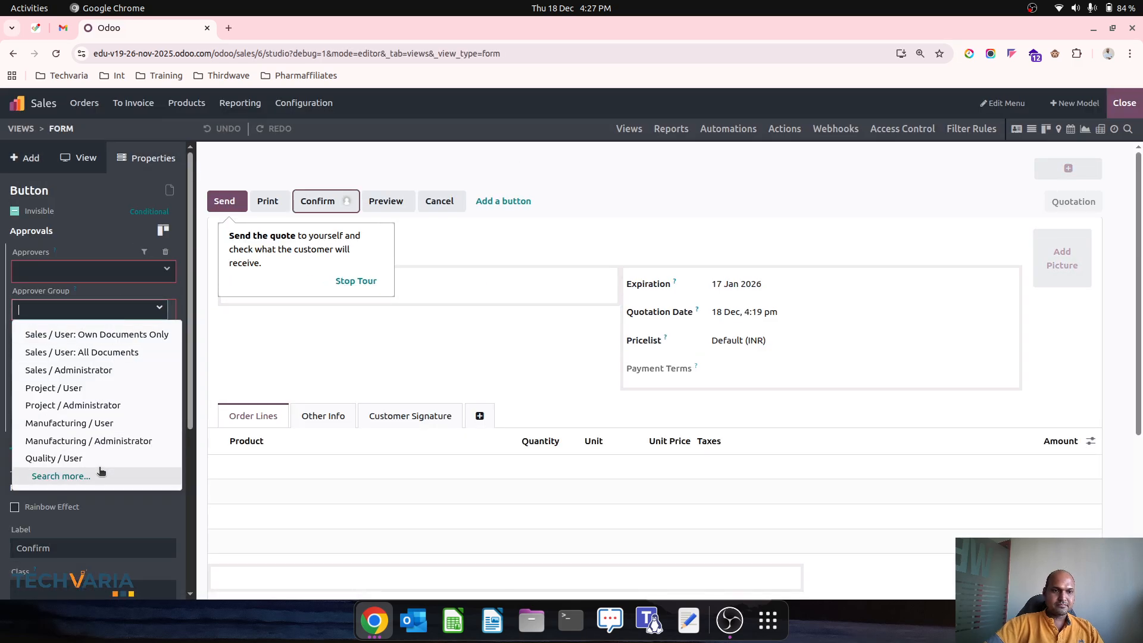
type("sale")
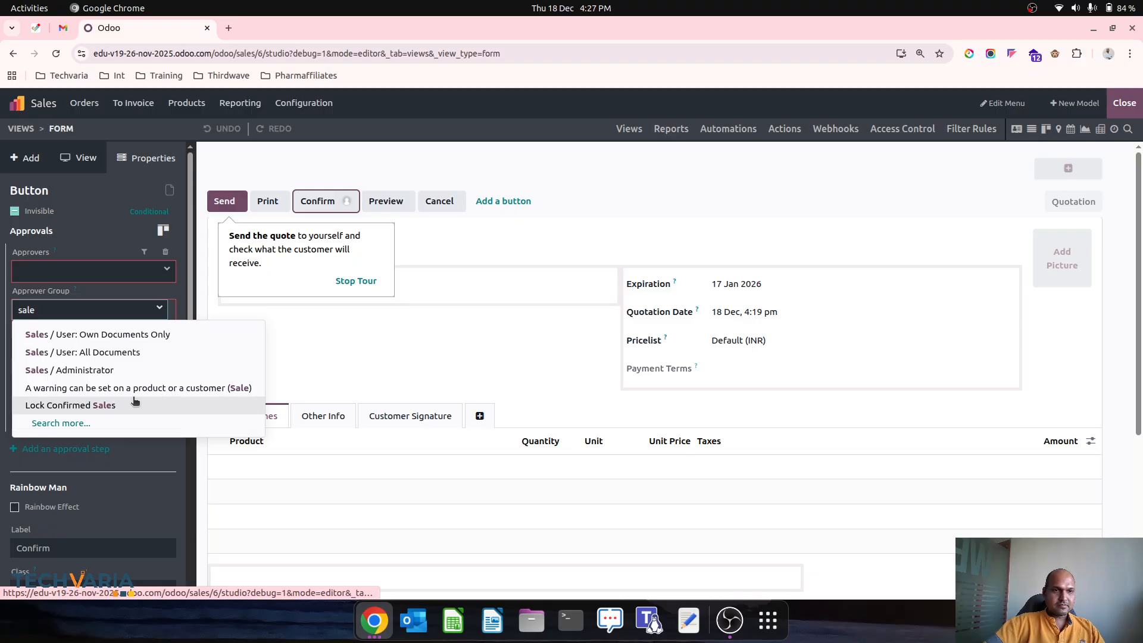
left_click(133, 421)
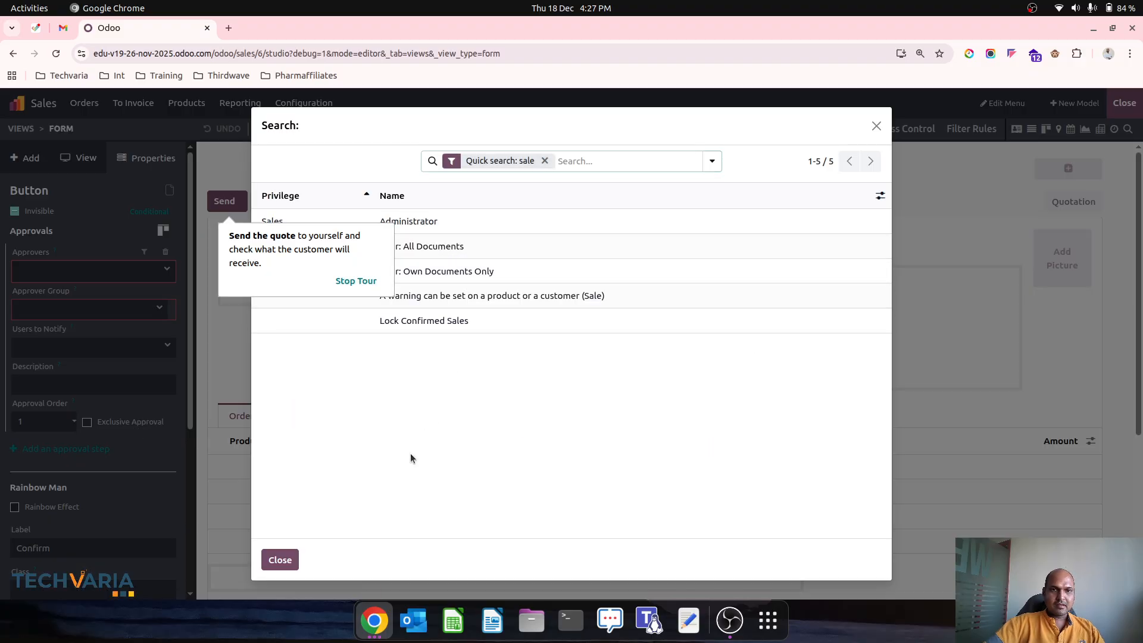
left_click(278, 558)
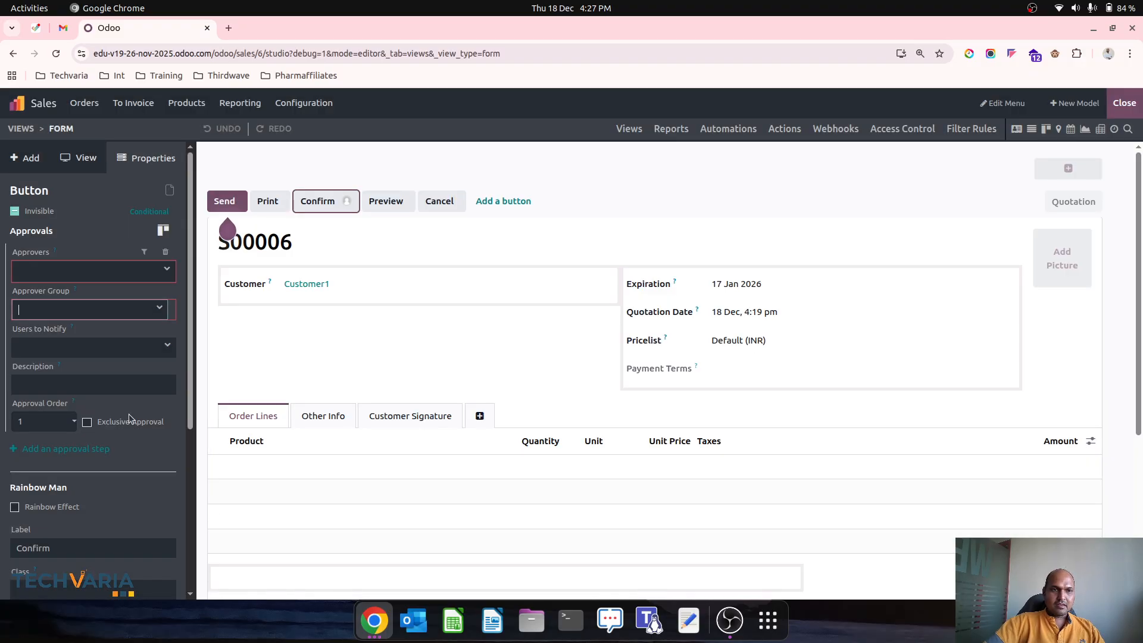
Step: Browse the full user group list for approvers, close it unchanged, and return home
left_click(168, 308)
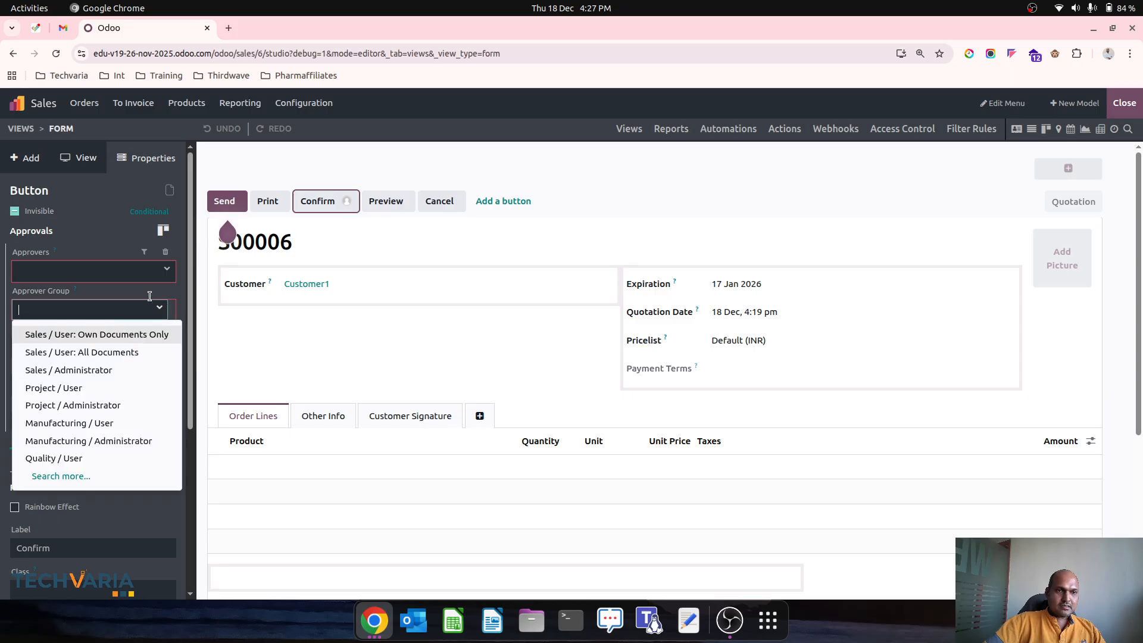
left_click(96, 476)
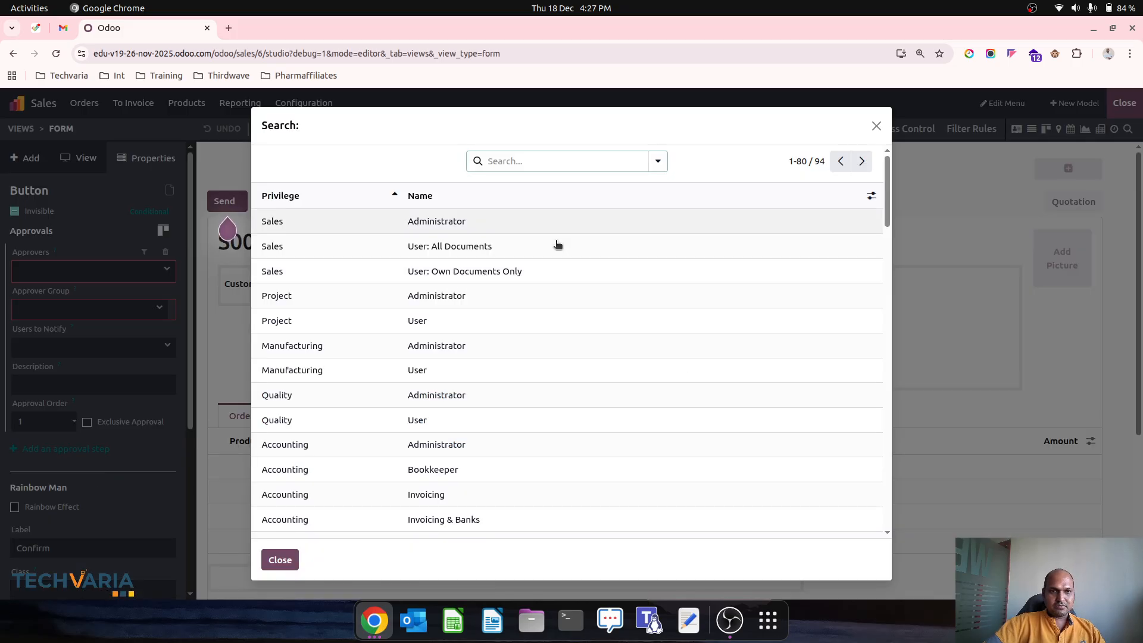
left_click(877, 125)
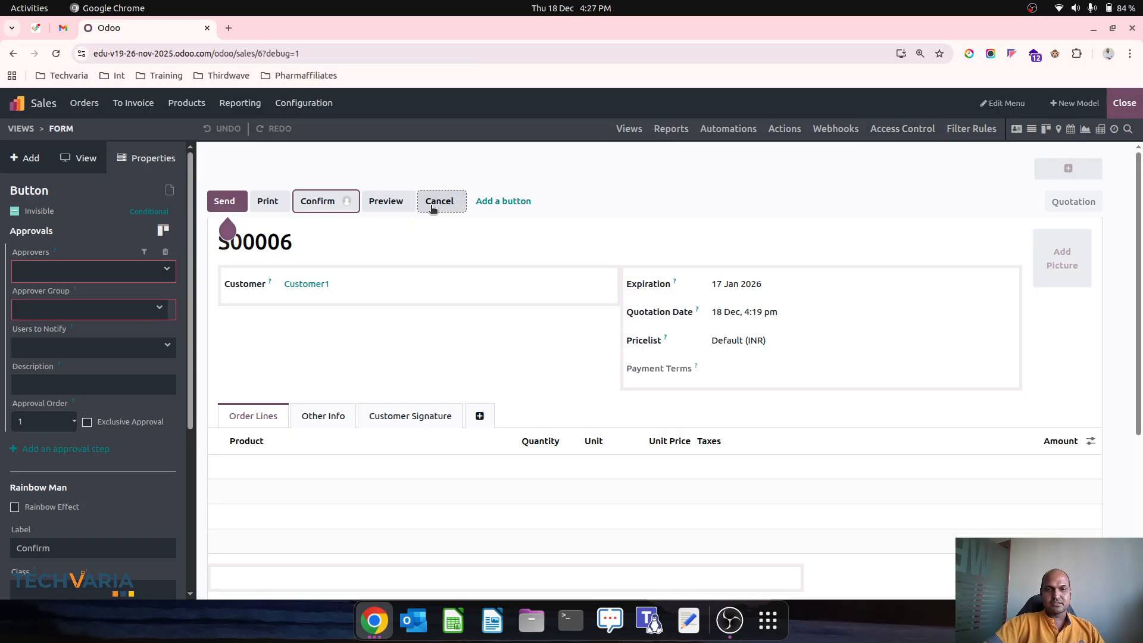
left_click(38, 103)
Step: Open the administrator's user record and review its Sales access options, keeping Administrator selected
type("user")
key("Return")
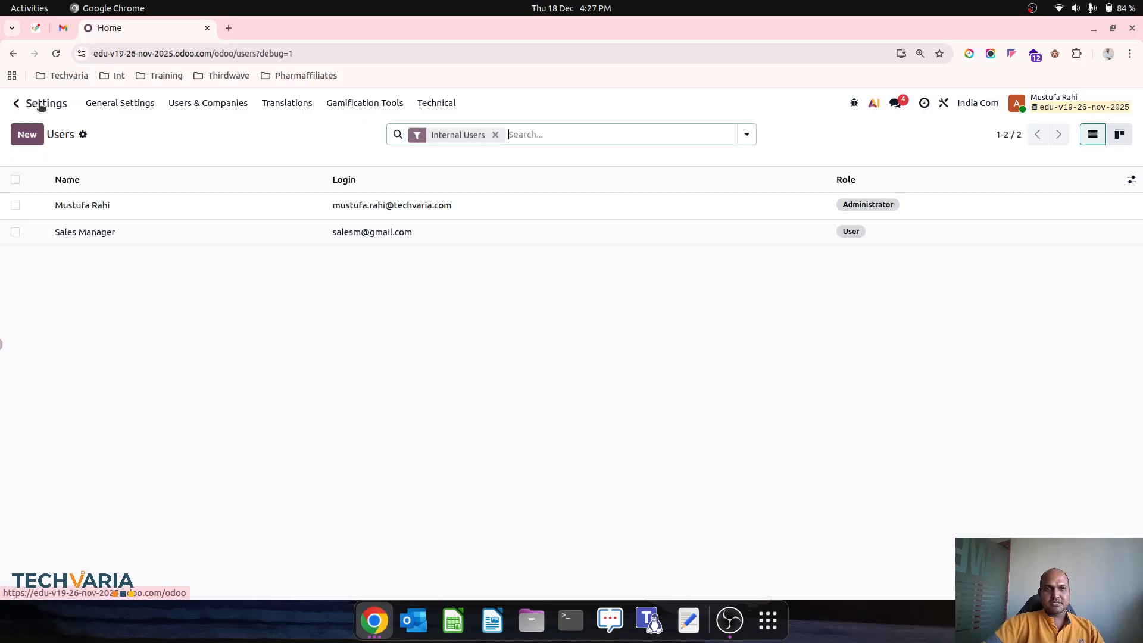
left_click(387, 209)
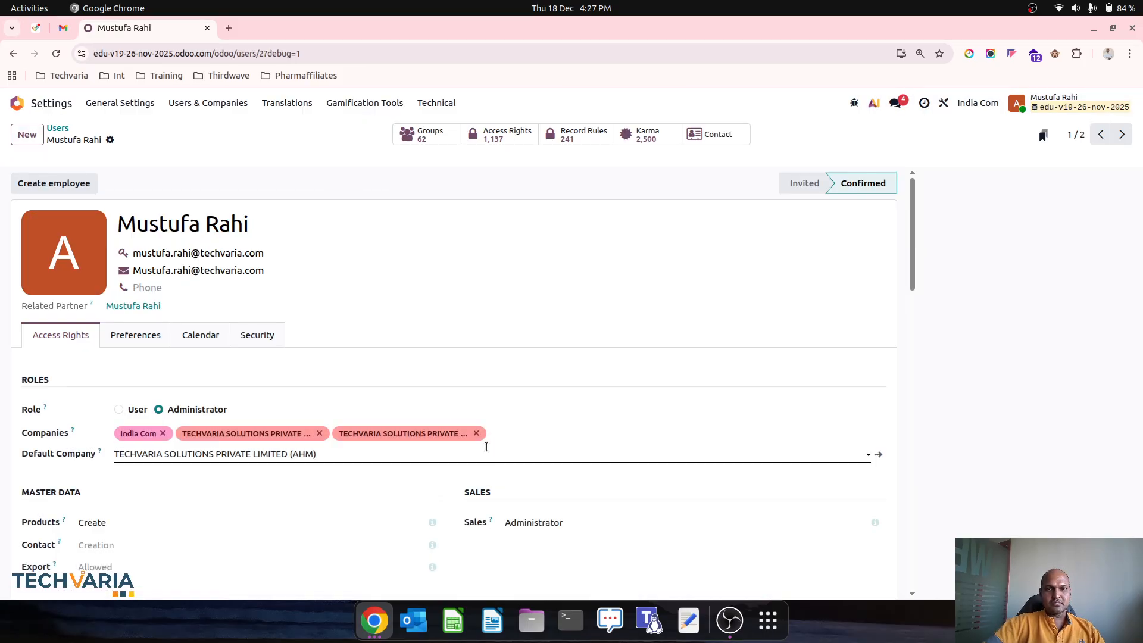
scroll(492, 435, "down", 4)
left_click(596, 266)
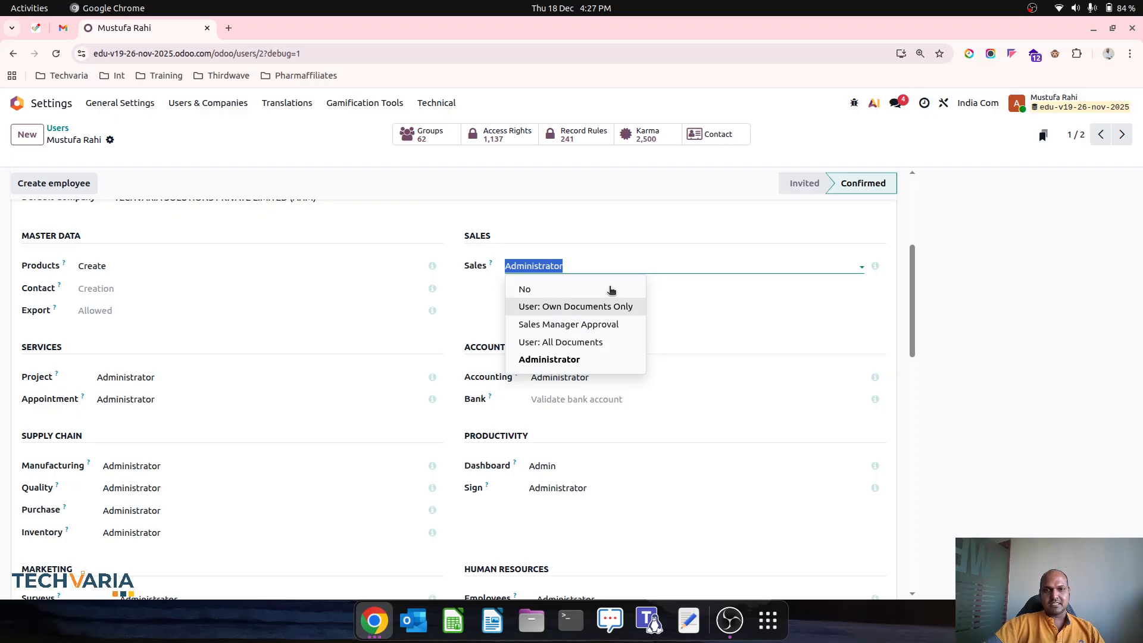
left_click(602, 205)
left_click(188, 147)
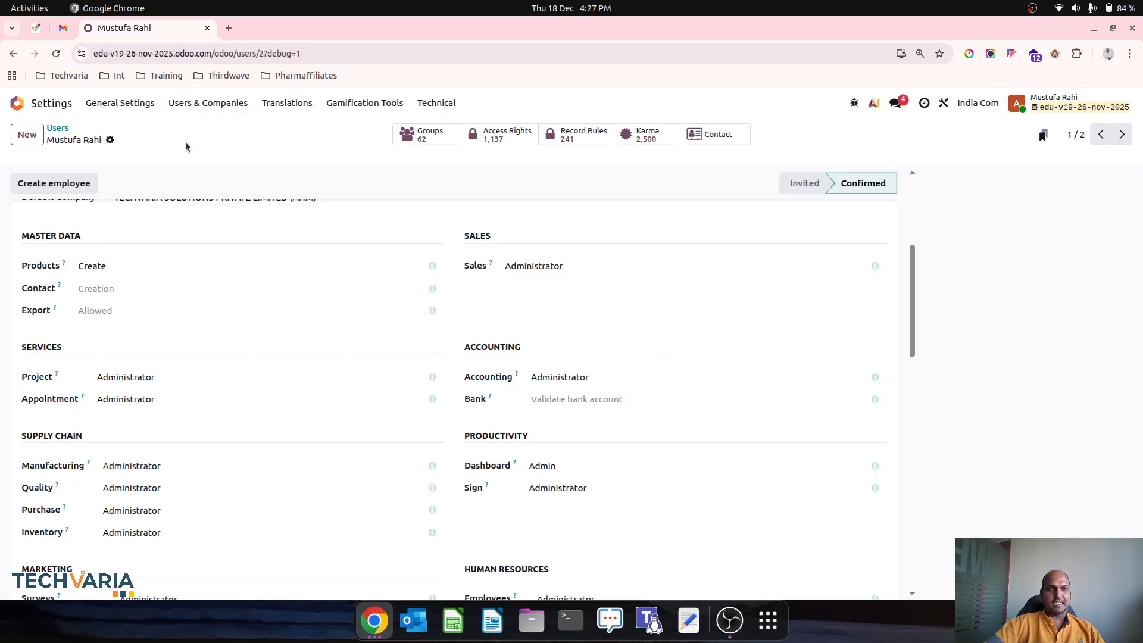
left_click(197, 108)
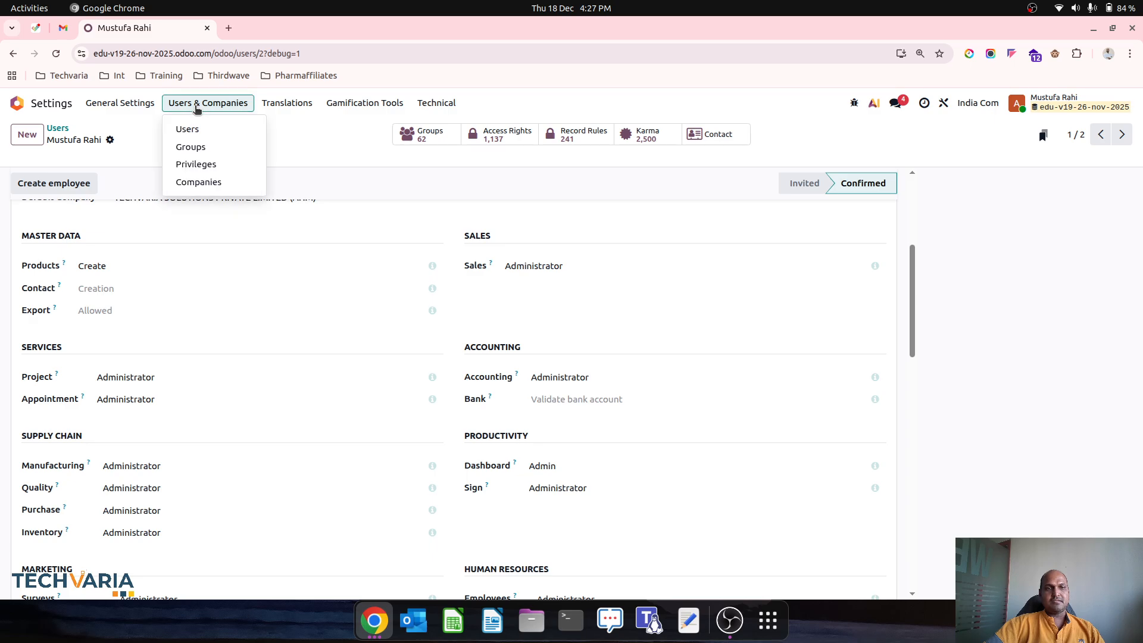
Step: Inspect the Sales Manager Approval group's inherited groups without adding an implied group
left_click(202, 146)
key("BackSpace")
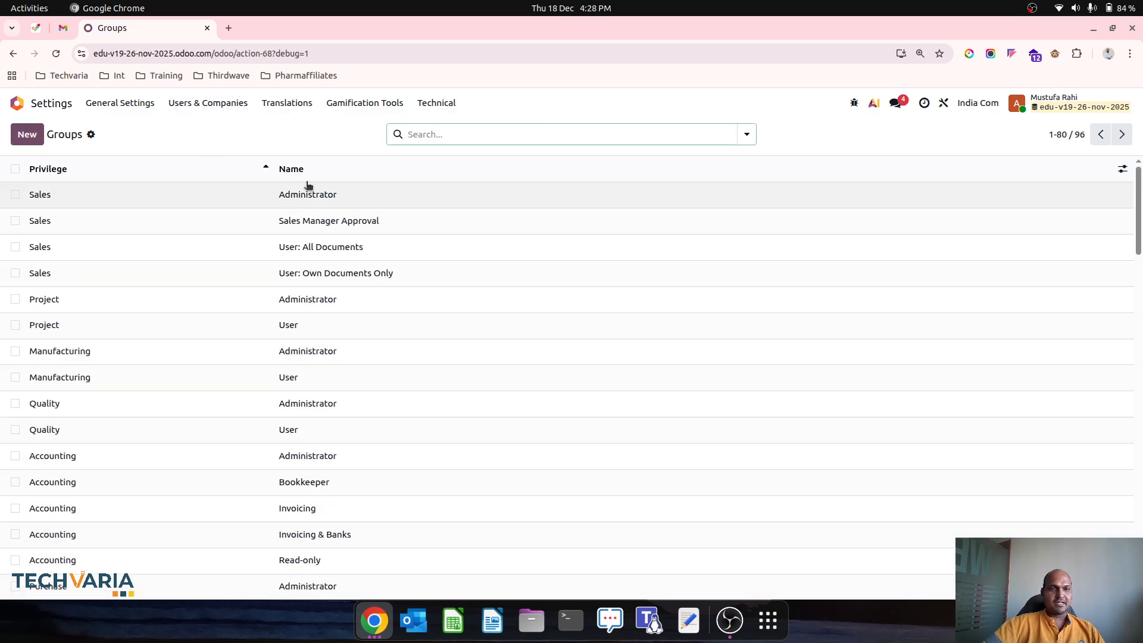
left_click(305, 220)
left_click(114, 314)
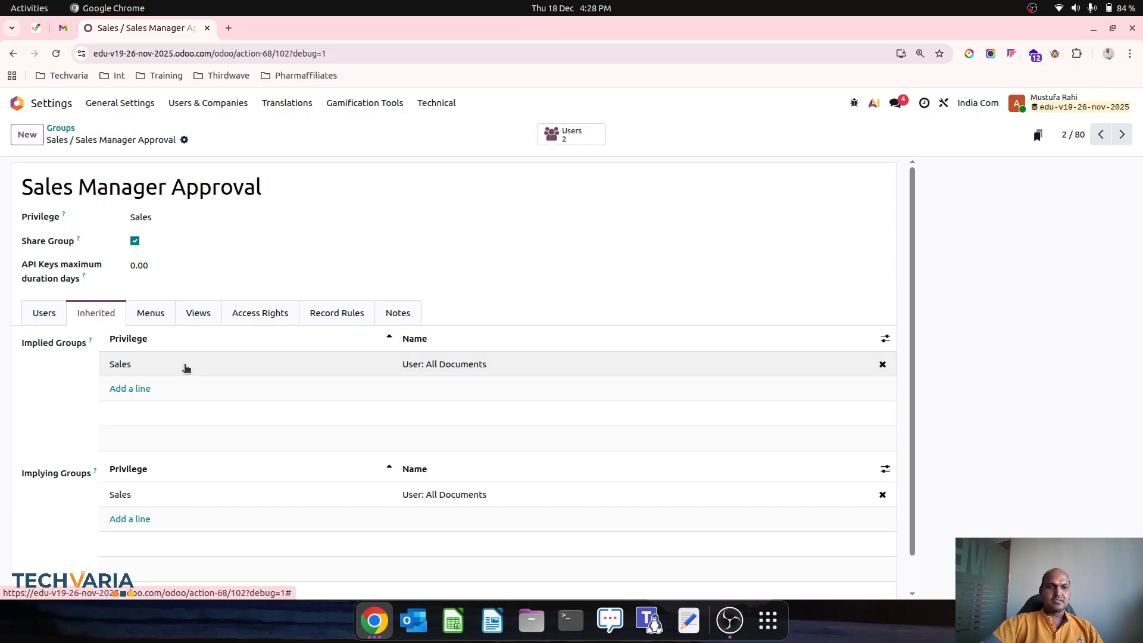
left_click(130, 388)
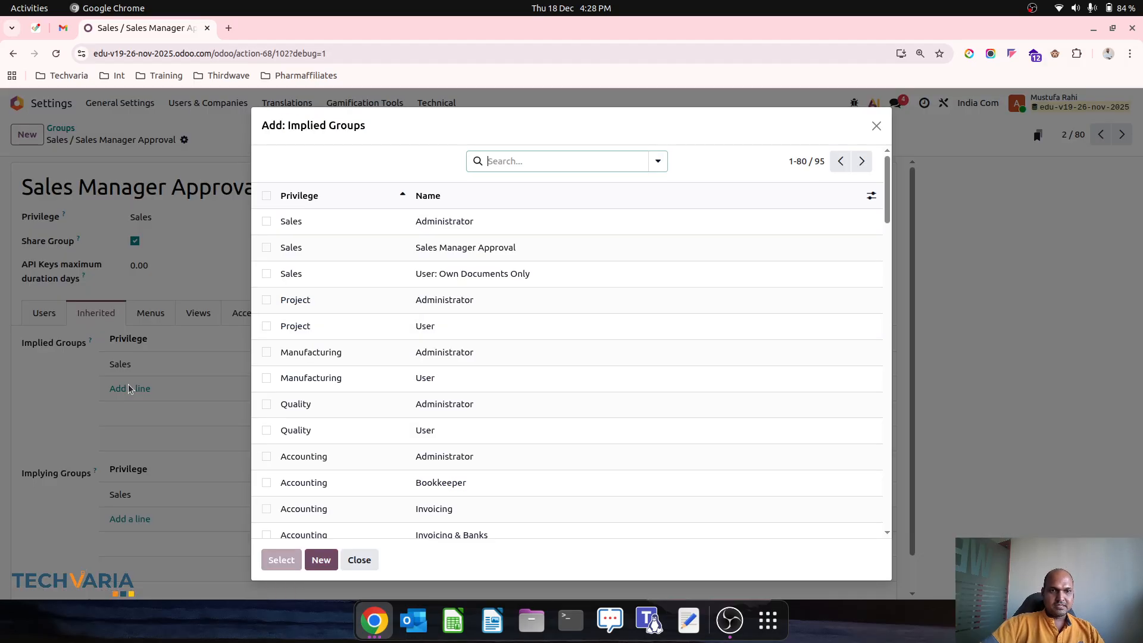
left_click(875, 126)
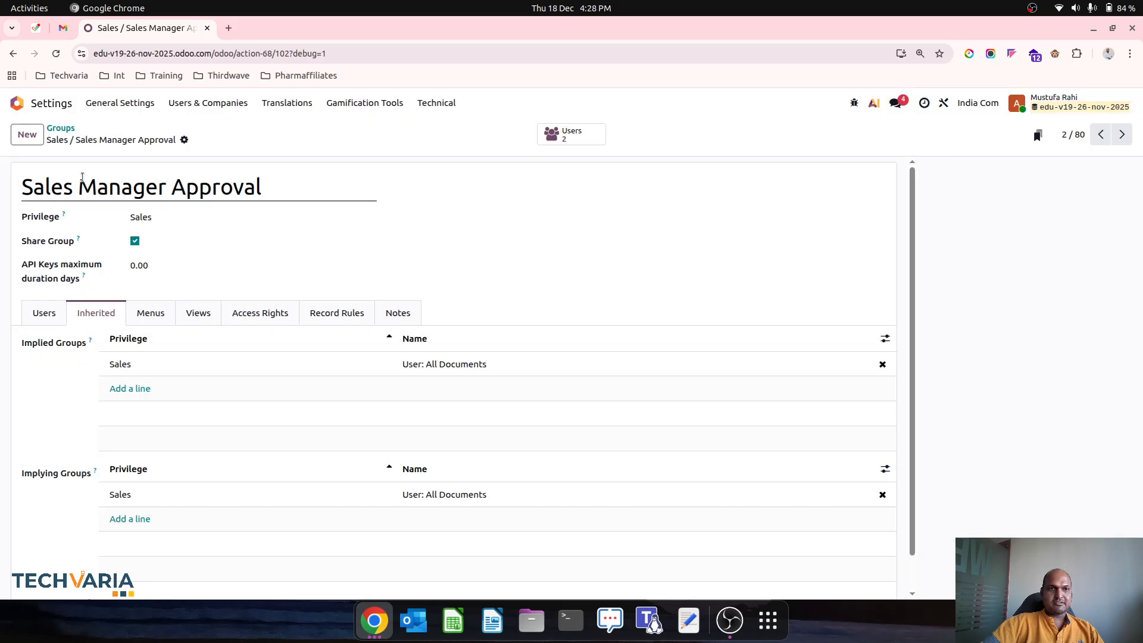
left_click(60, 128)
Step: Inspect Sales / Administrator and the inherited groups of its User: All Documents group
left_click(171, 203)
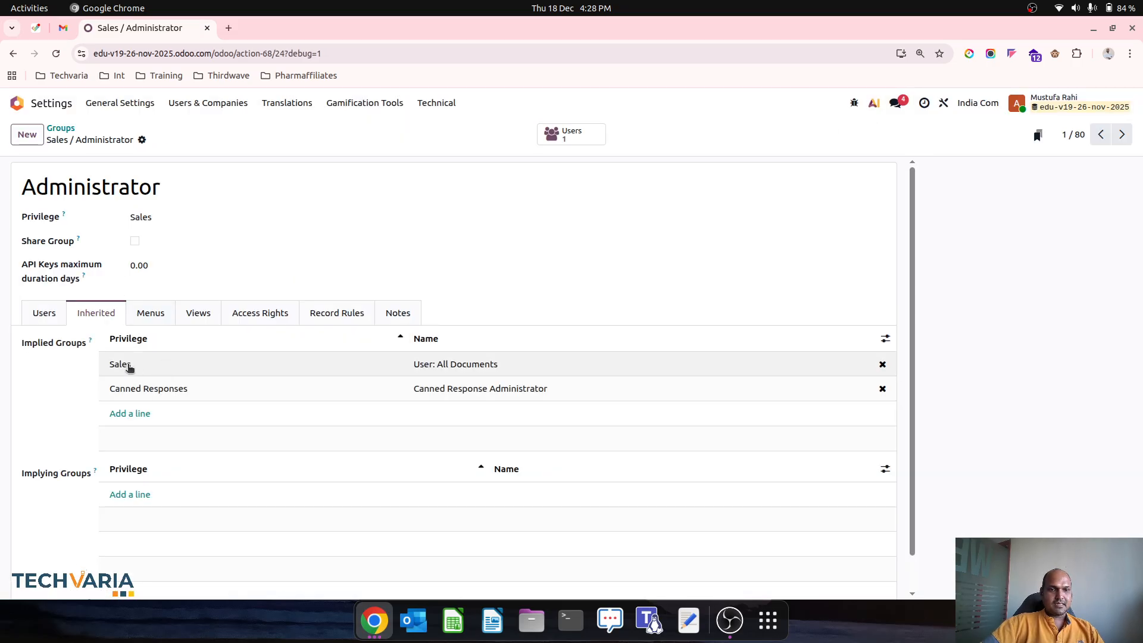
left_click(458, 360)
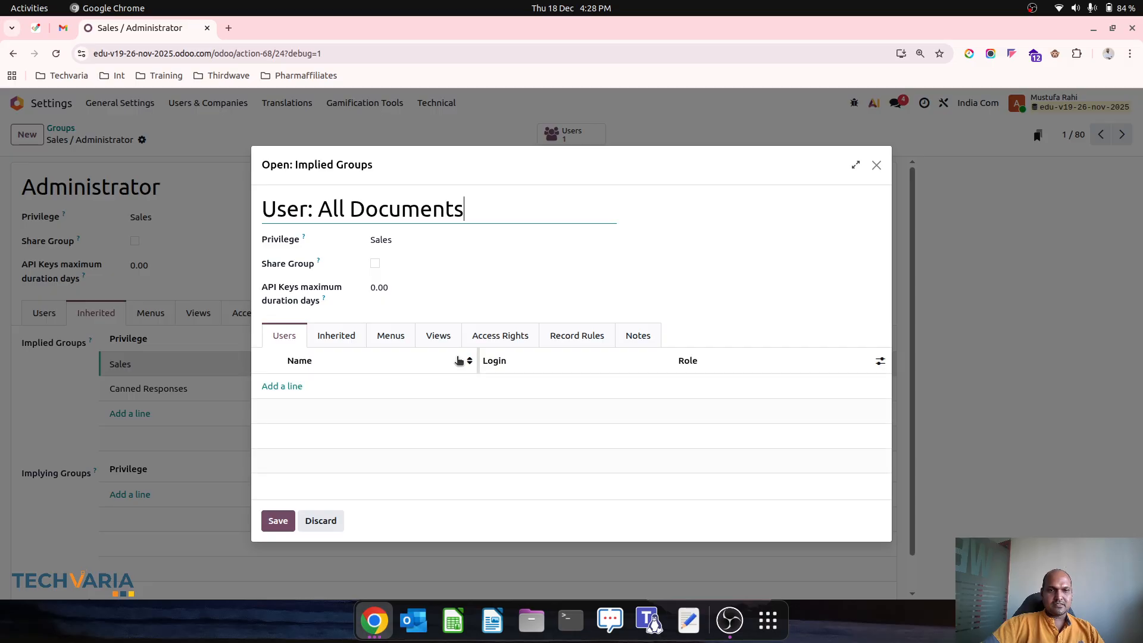
left_click(348, 336)
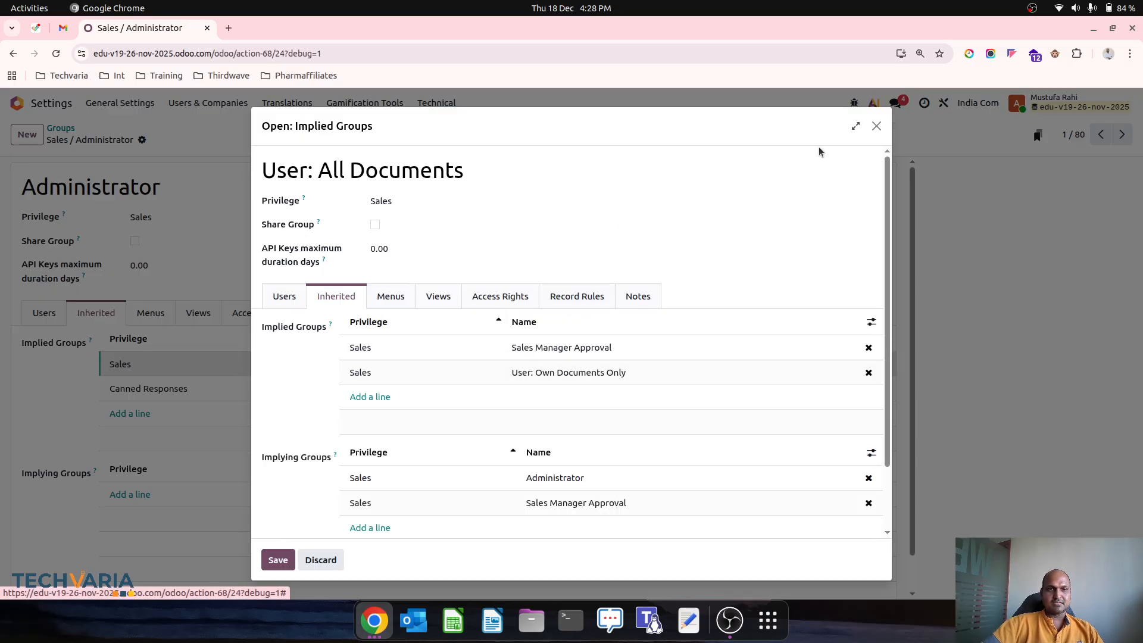
left_click(877, 125)
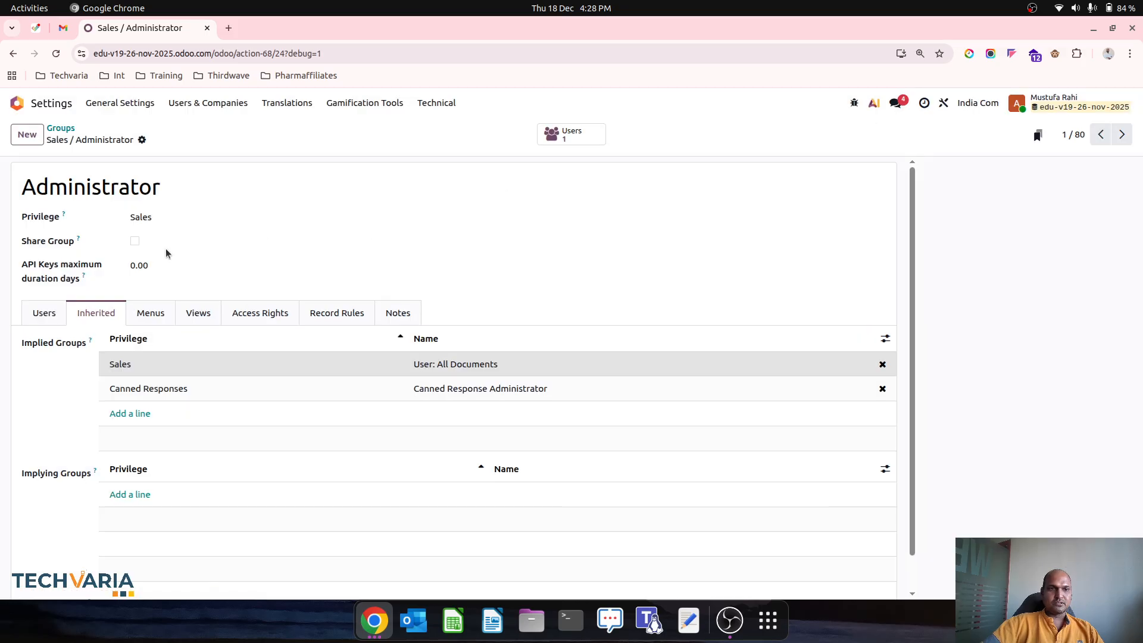
left_click(67, 128)
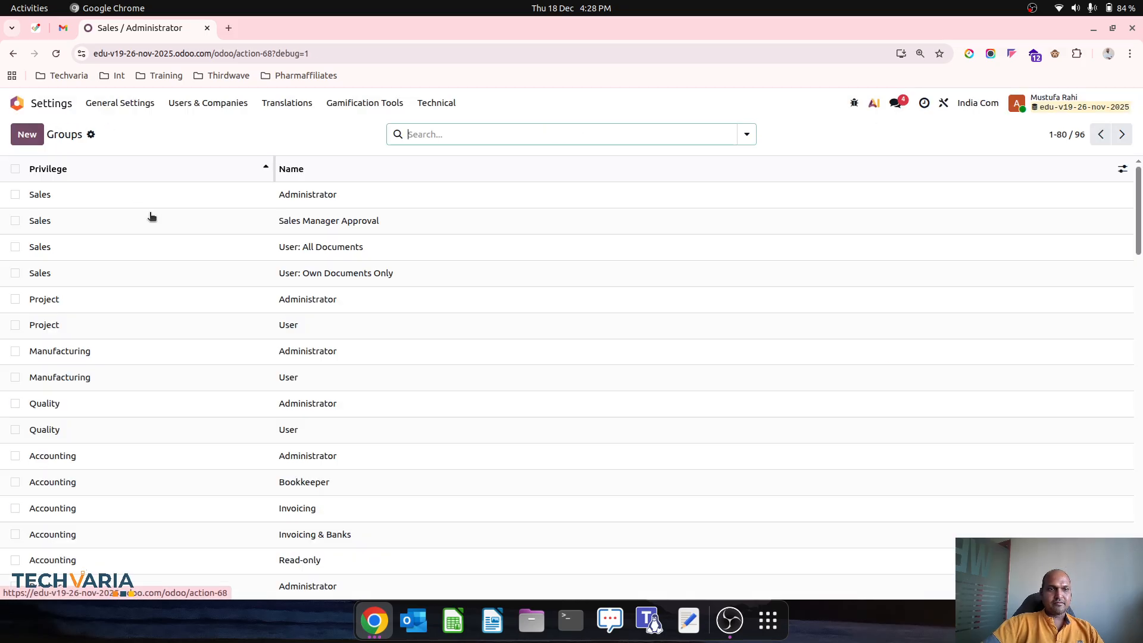
Step: Recheck Sales Manager Approval, then open the internal Users list
left_click(199, 223)
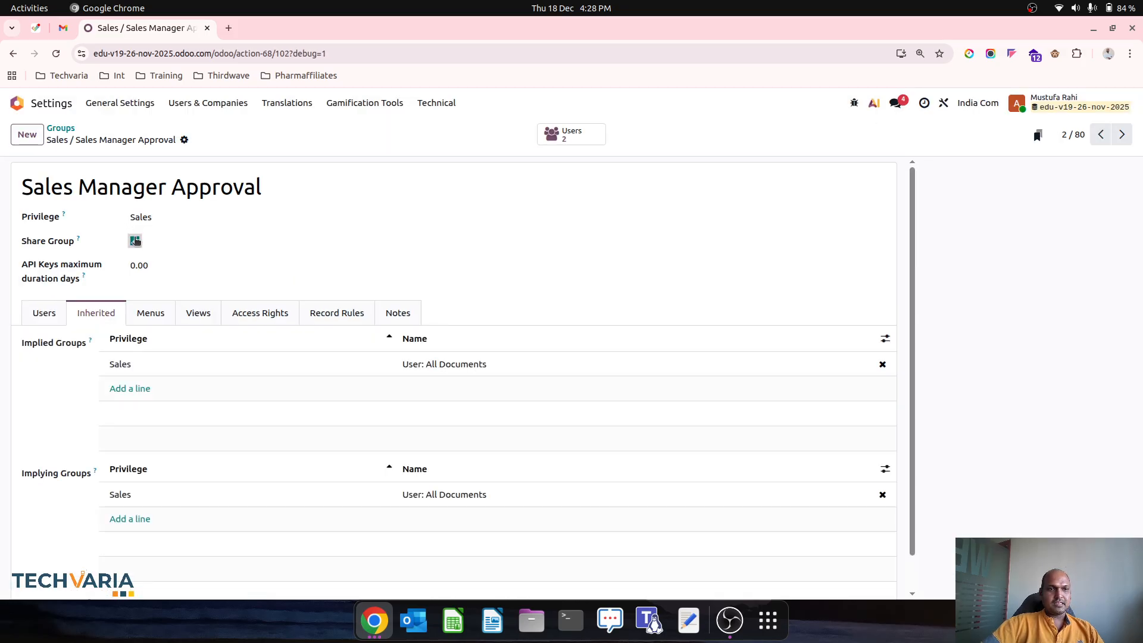
left_click(63, 129)
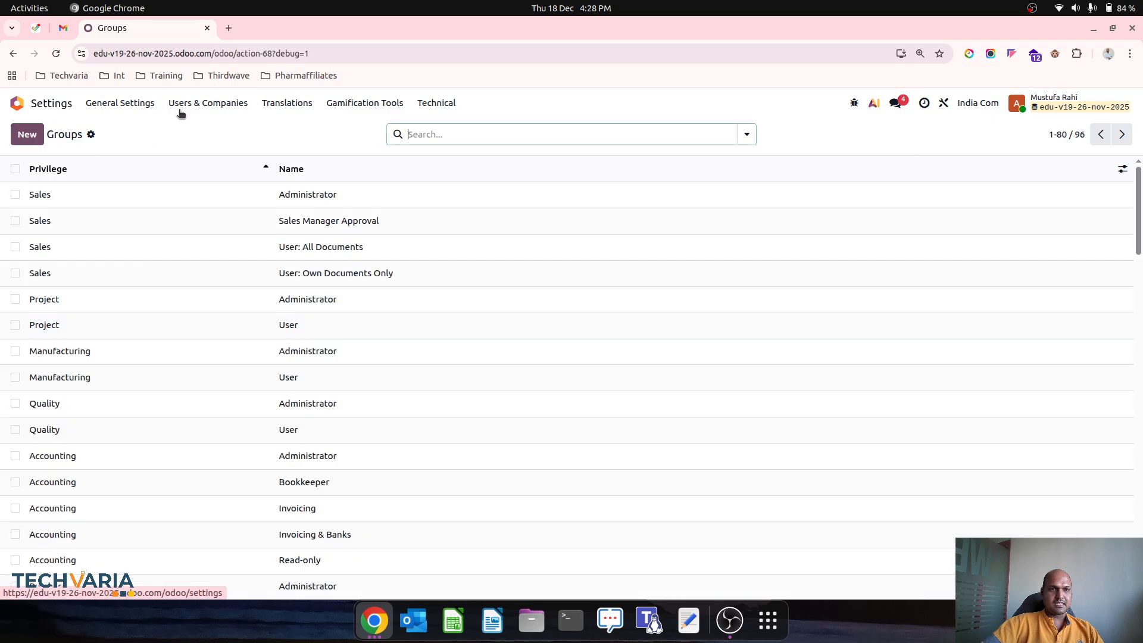
left_click(180, 114)
left_click(196, 126)
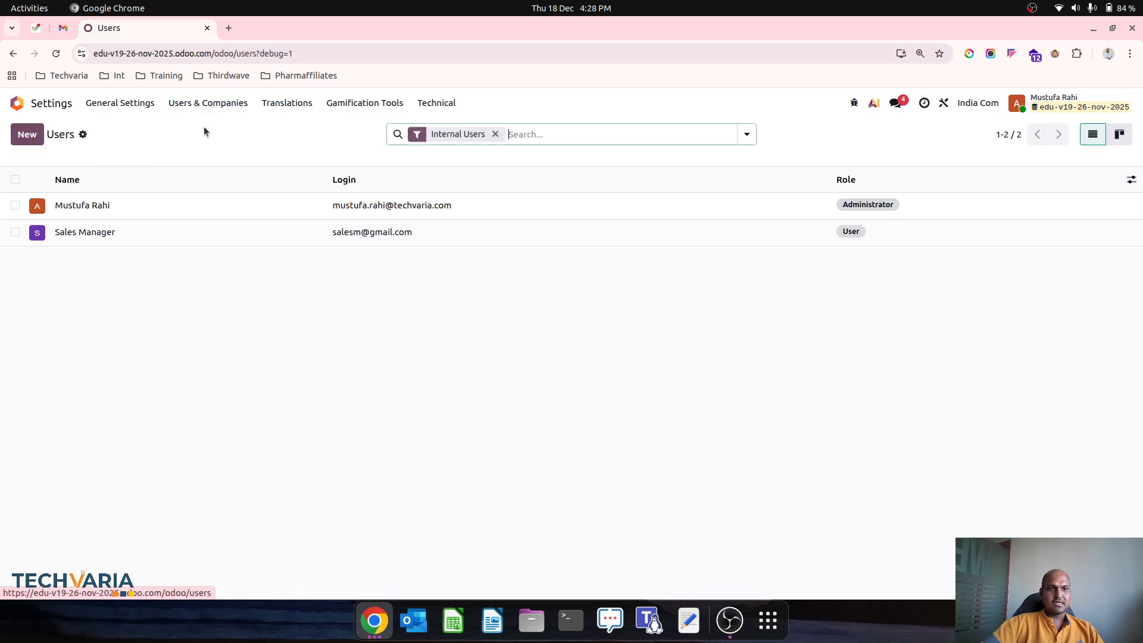
Step: Verify the Sales Manager user has Sales Manager Approval access and the administrator has Administrator access
left_click(299, 231)
left_click(561, 522)
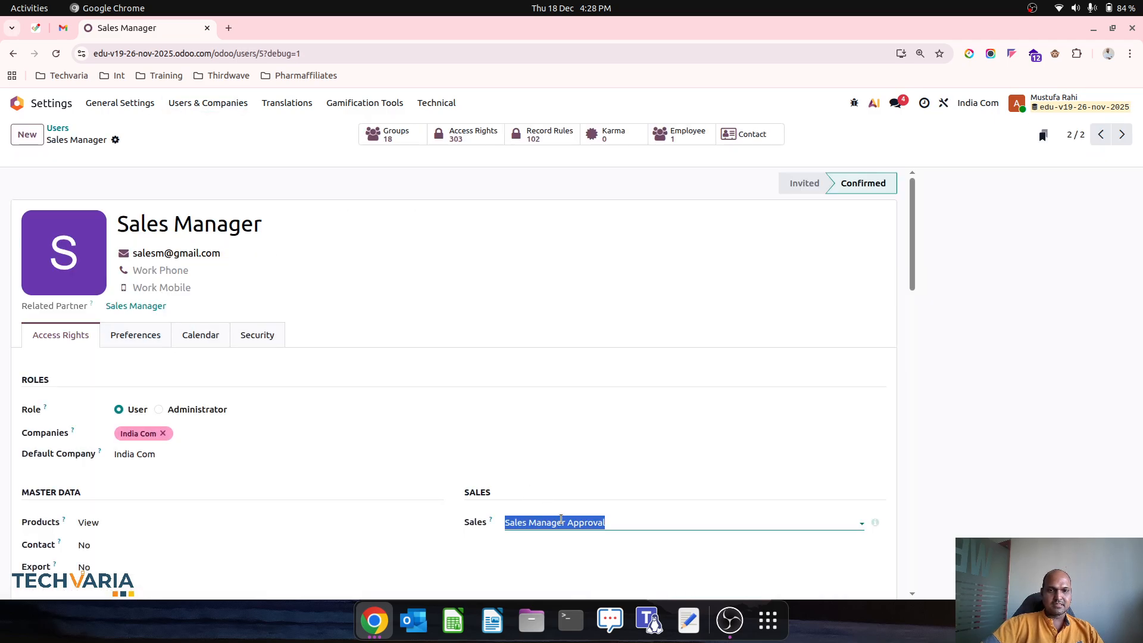
left_click(561, 522)
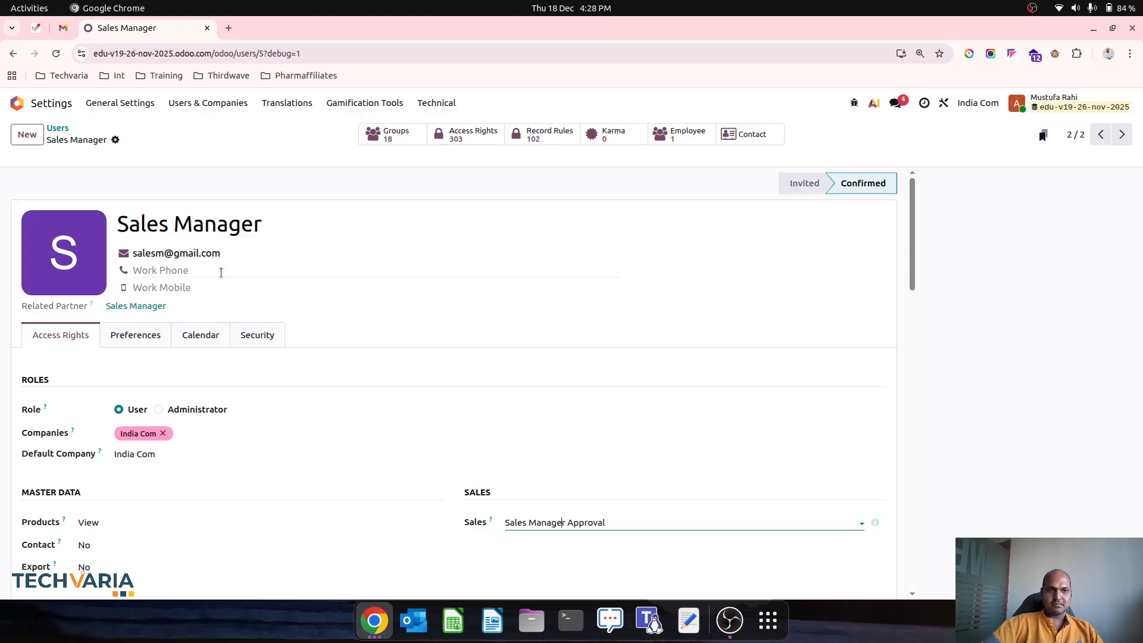
left_click(58, 128)
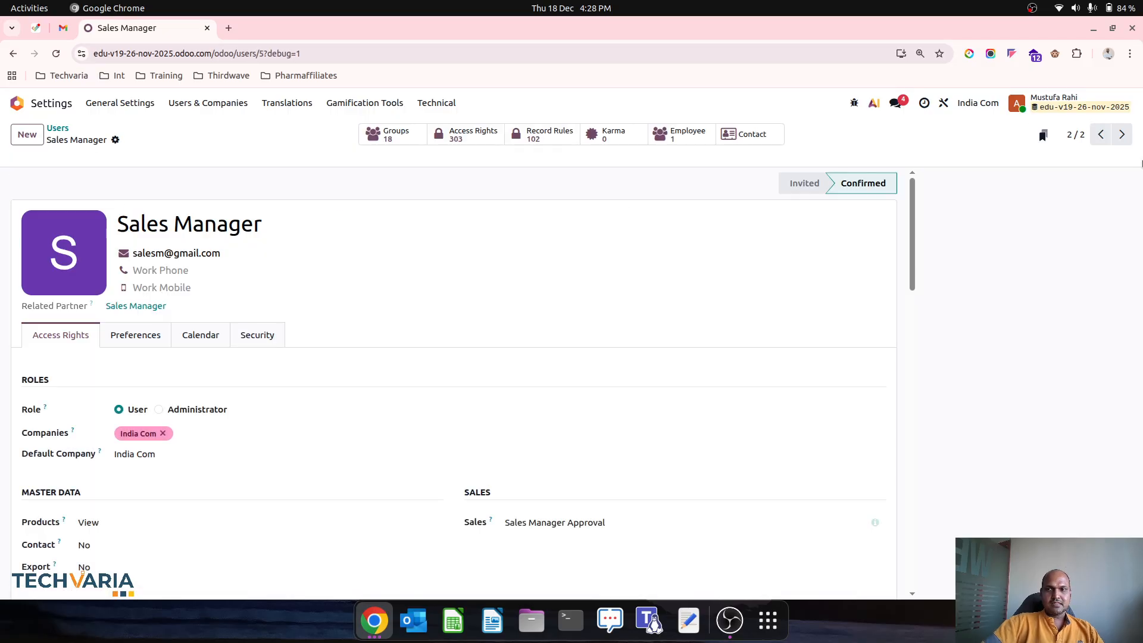
left_click(1101, 134)
left_click(550, 522)
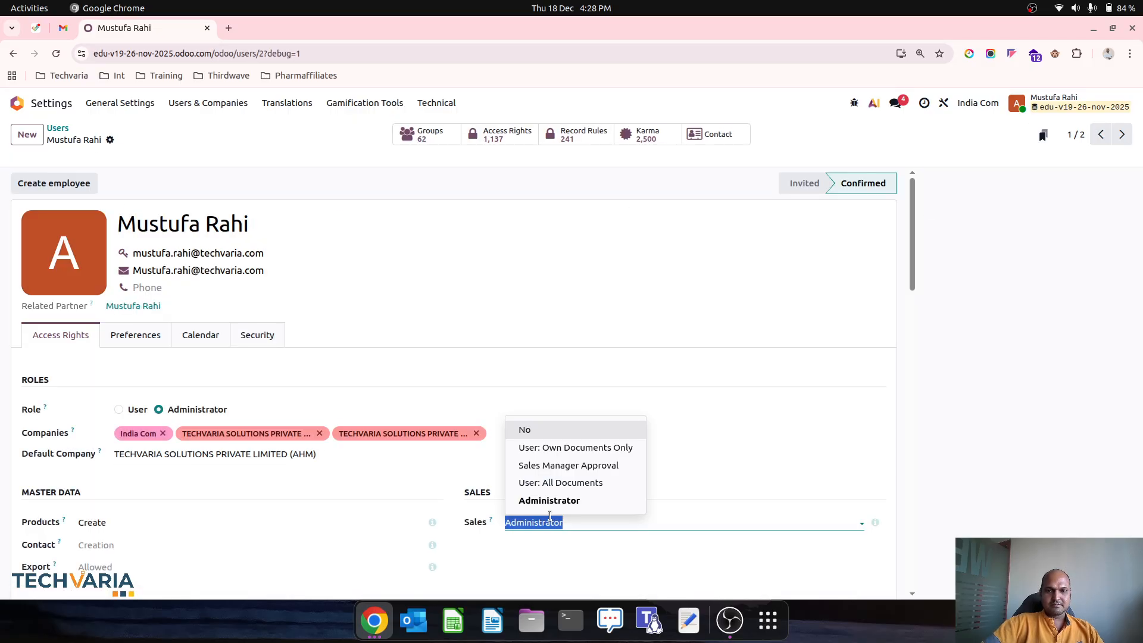
left_click(550, 517)
Step: Open quotation S00006 in Studio and bring up the Confirm button's approval settings
left_click(35, 104)
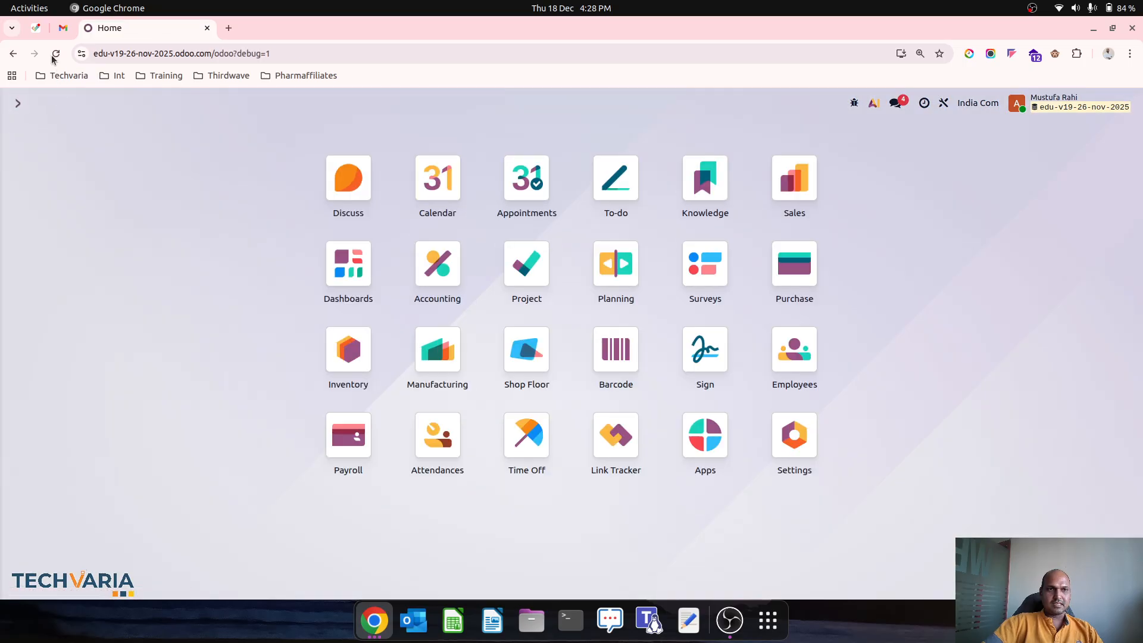
left_click(801, 193)
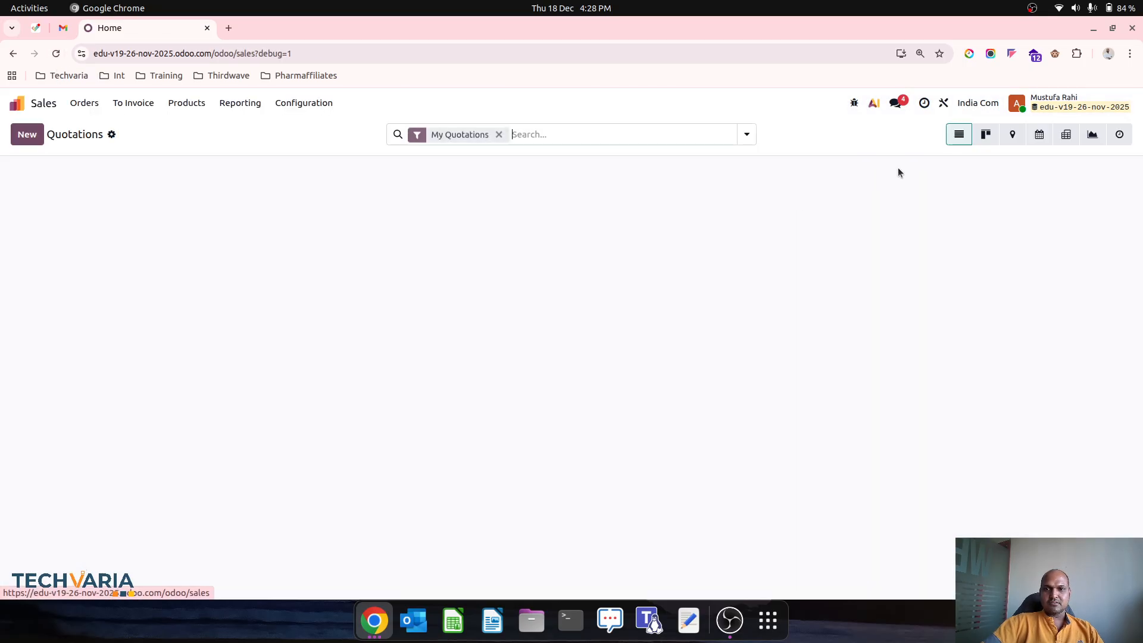
left_click(920, 189)
left_click(944, 103)
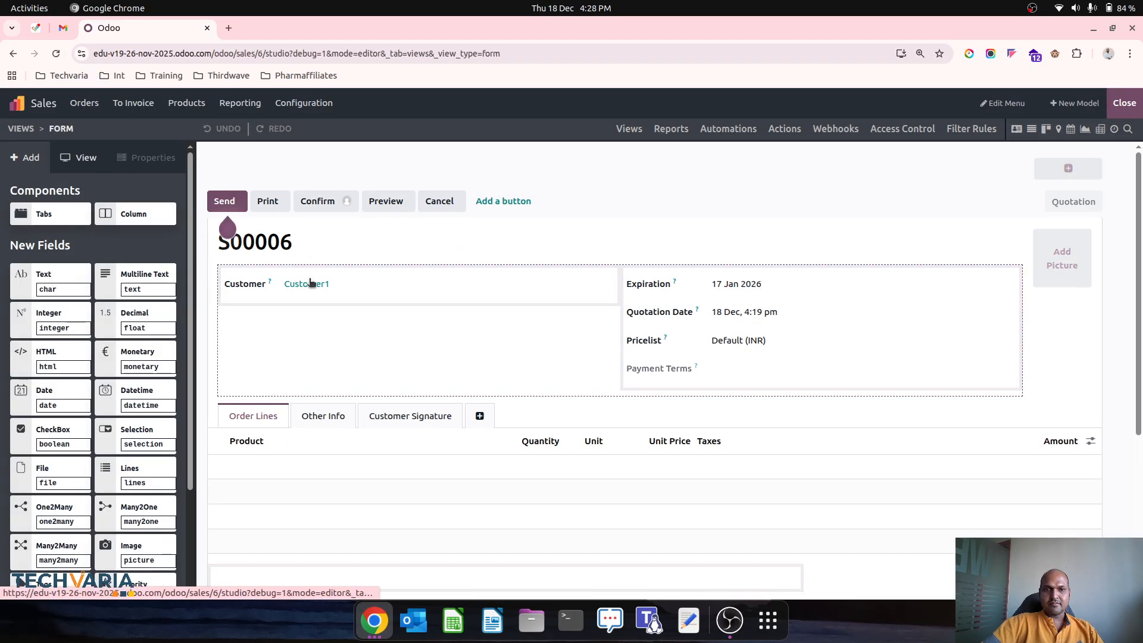
left_click(347, 201)
left_click(324, 201)
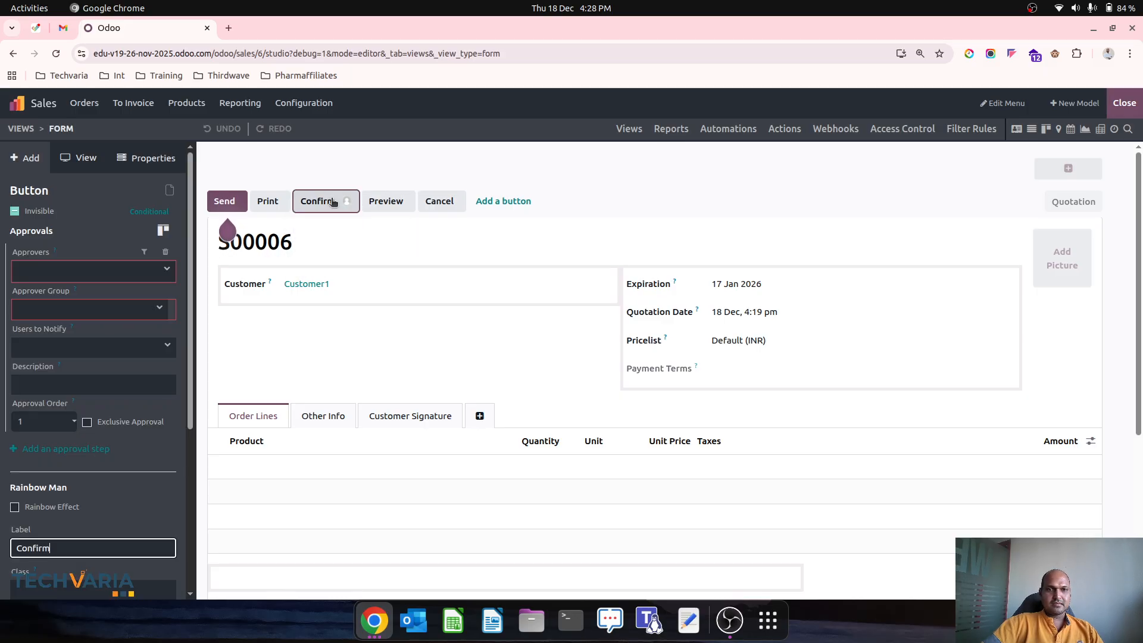
Step: Replace the approval rule with one approved by Sales Manager and the Sales / Sales Manager Approval group
left_click(165, 252)
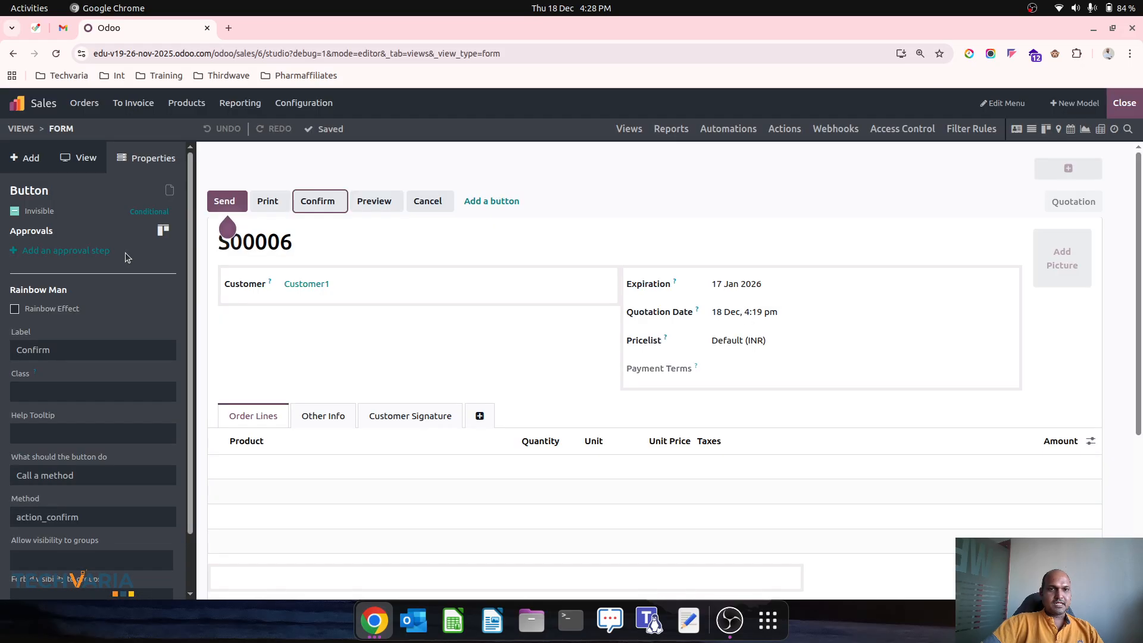
left_click(125, 252)
left_click(78, 272)
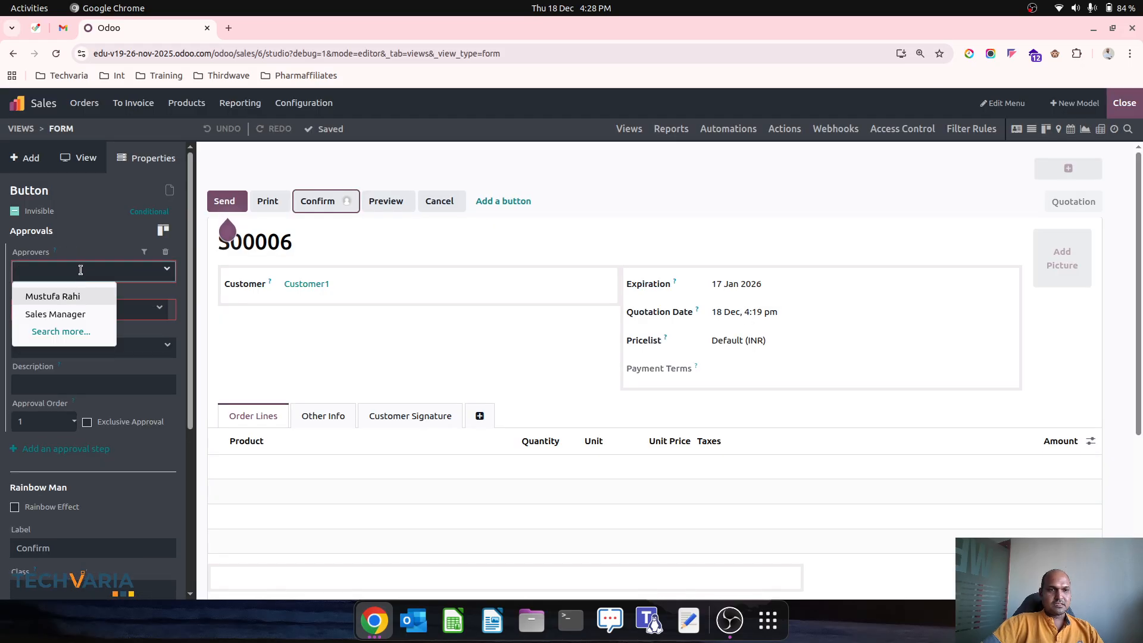
left_click(98, 316)
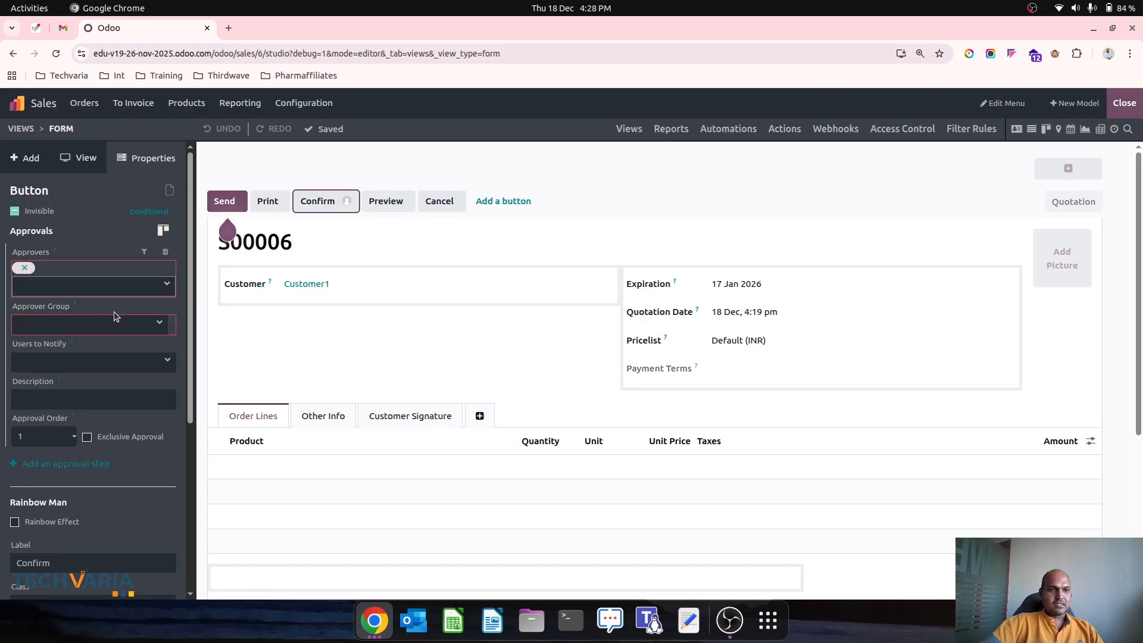
left_click(114, 319)
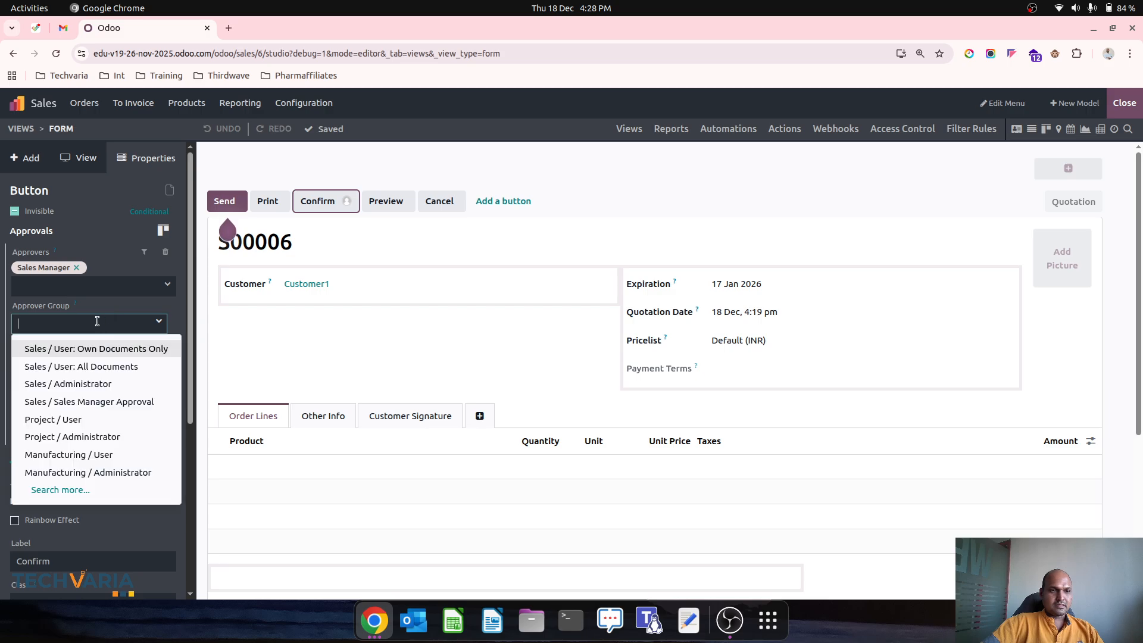
left_click(107, 400)
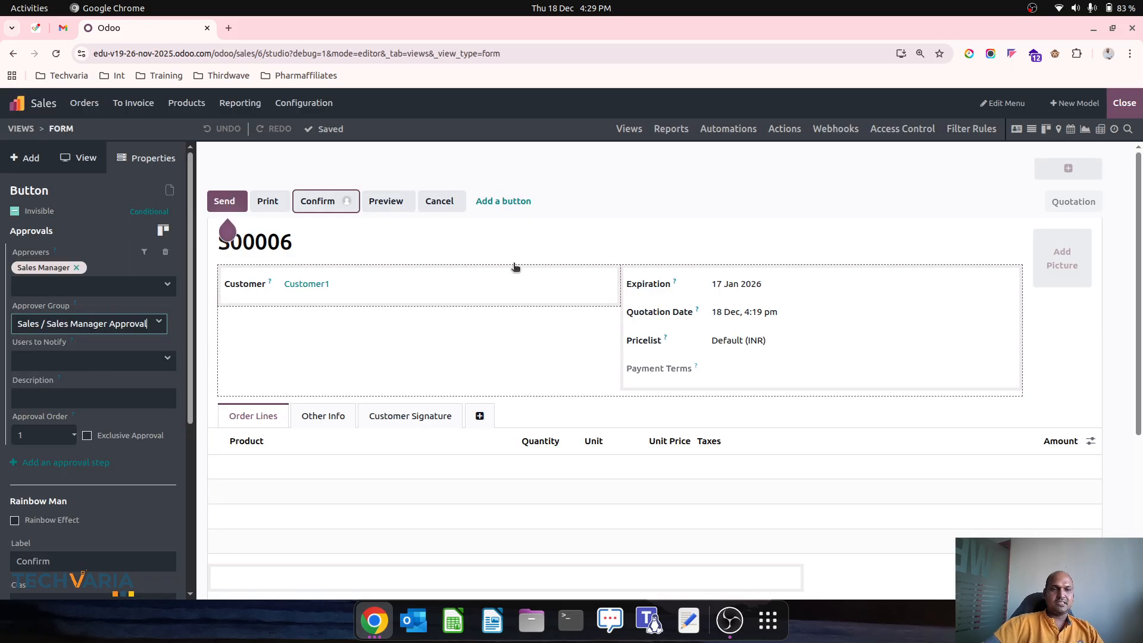
Step: Restrict the Confirm button's visibility to the Sales / Sales Manager Approval group
scroll(518, 259, "down", 4)
scroll(125, 505, "down", 5)
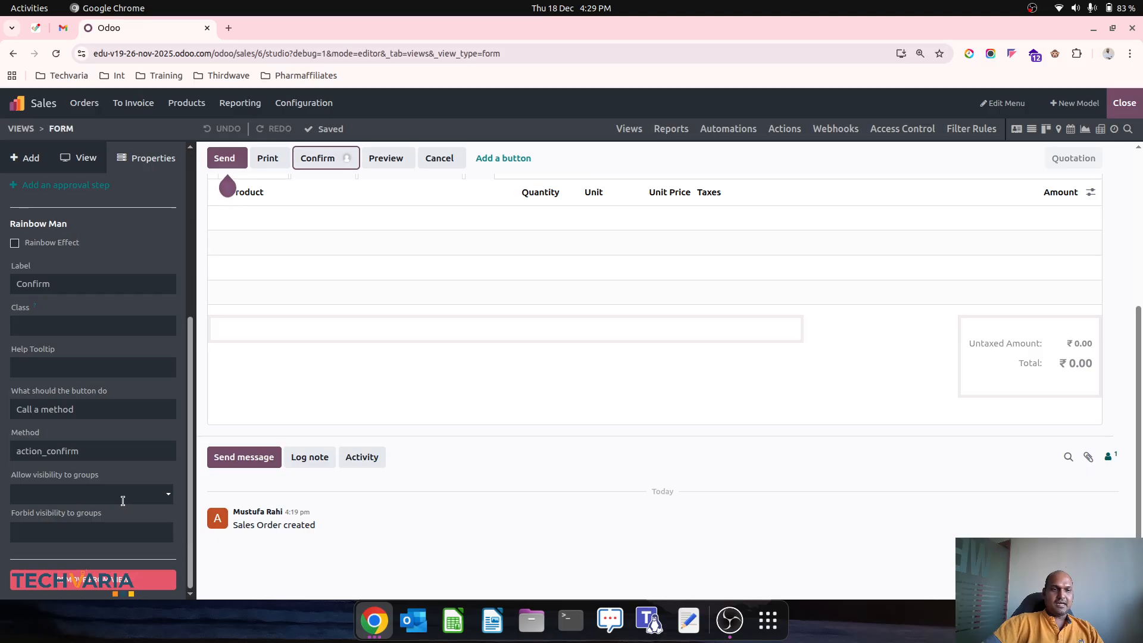
left_click(75, 494)
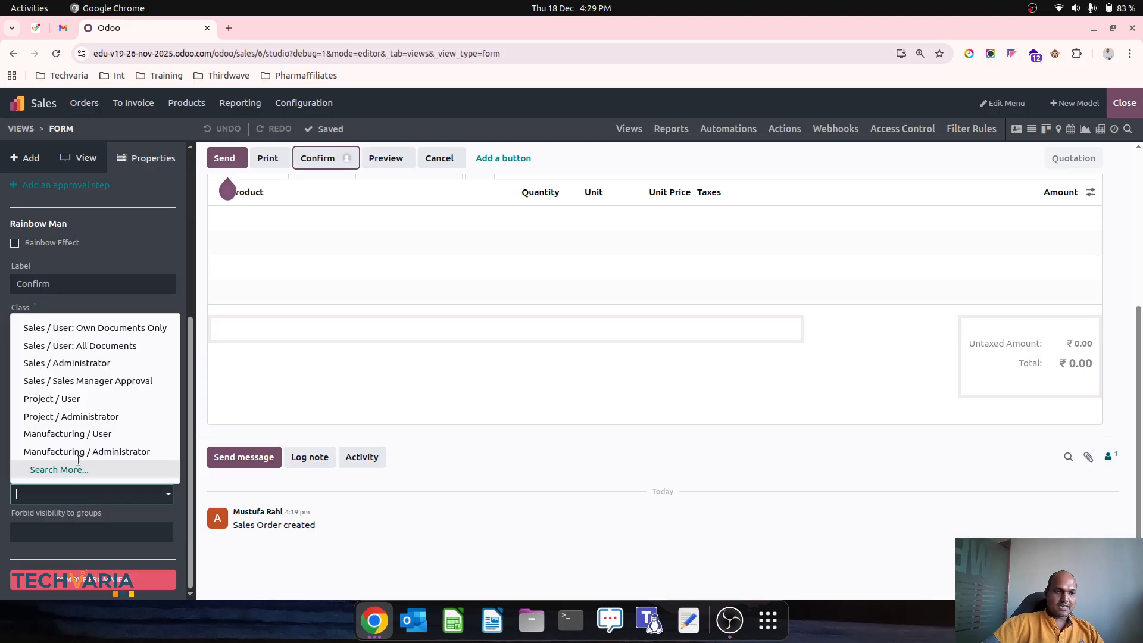
left_click(119, 381)
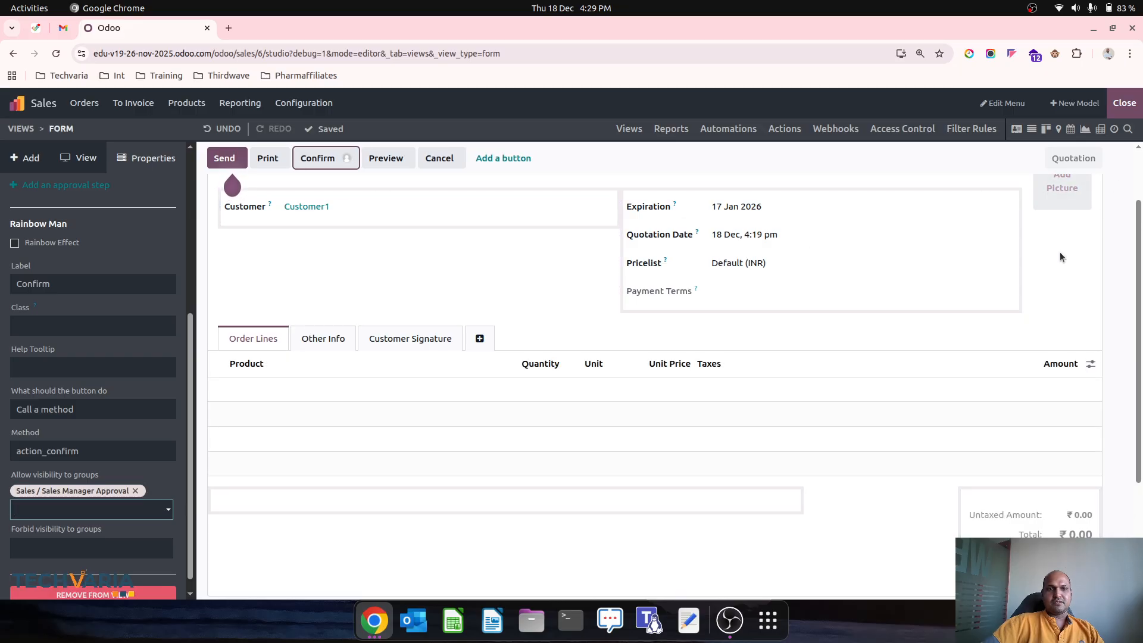
Step: Approve the pending confirmation of quotation S00006 from its approval popover
mouse_move(696, 283)
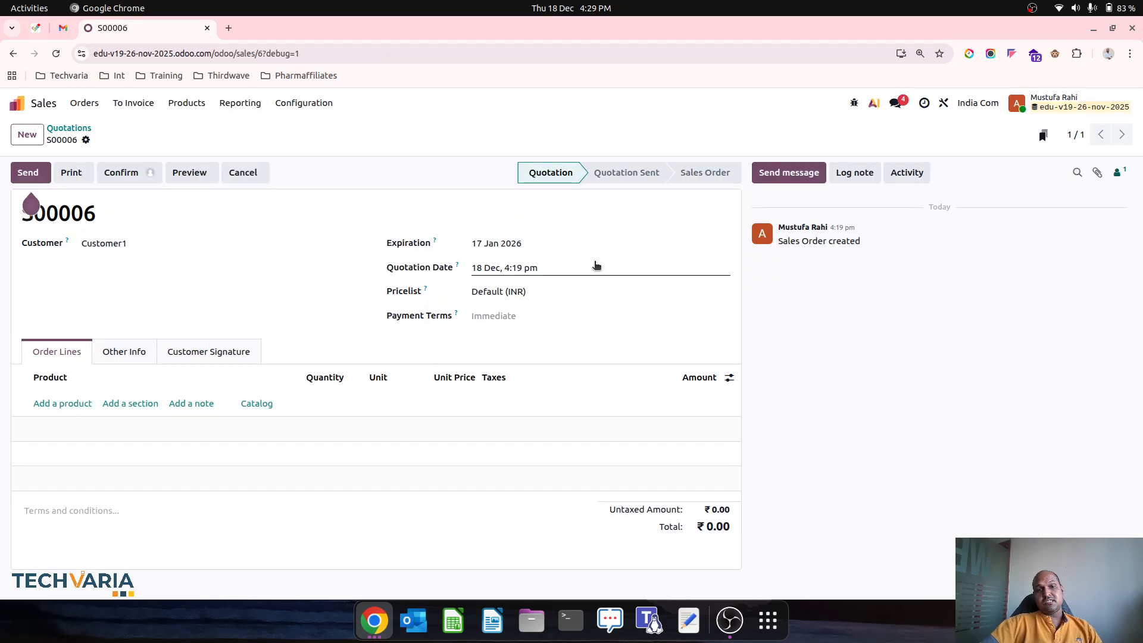
left_click(75, 128)
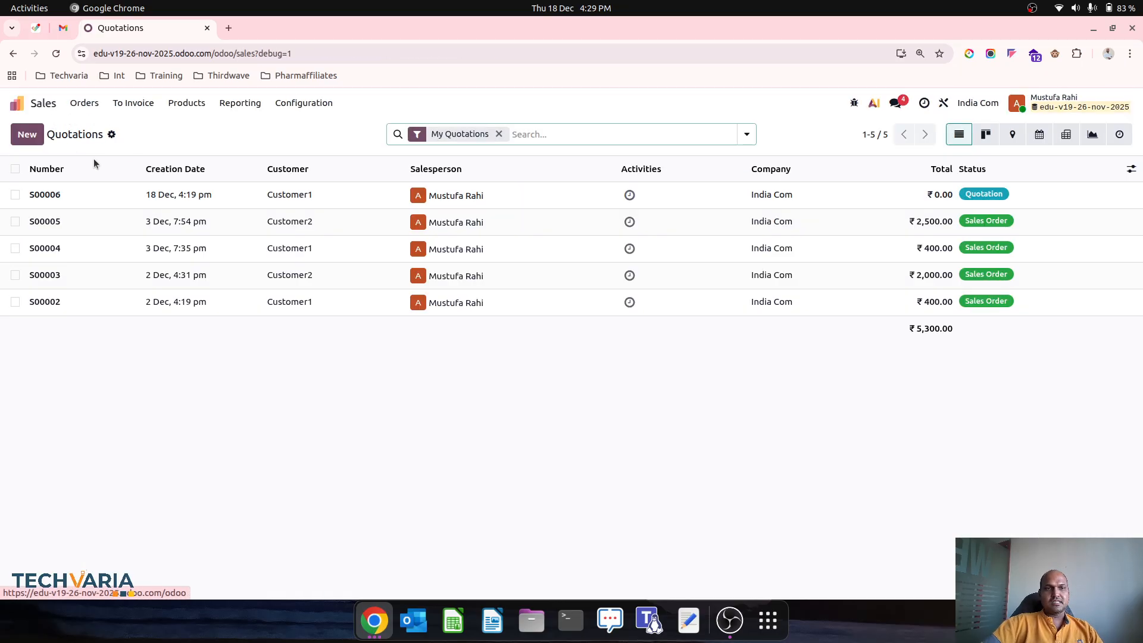
left_click(174, 194)
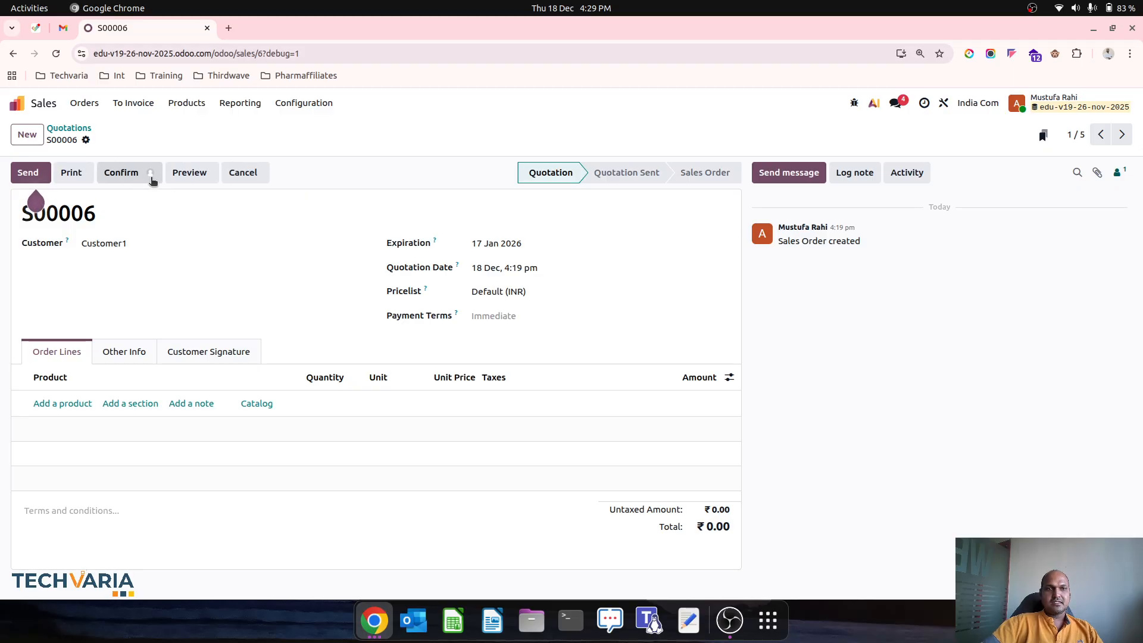
left_click(152, 177)
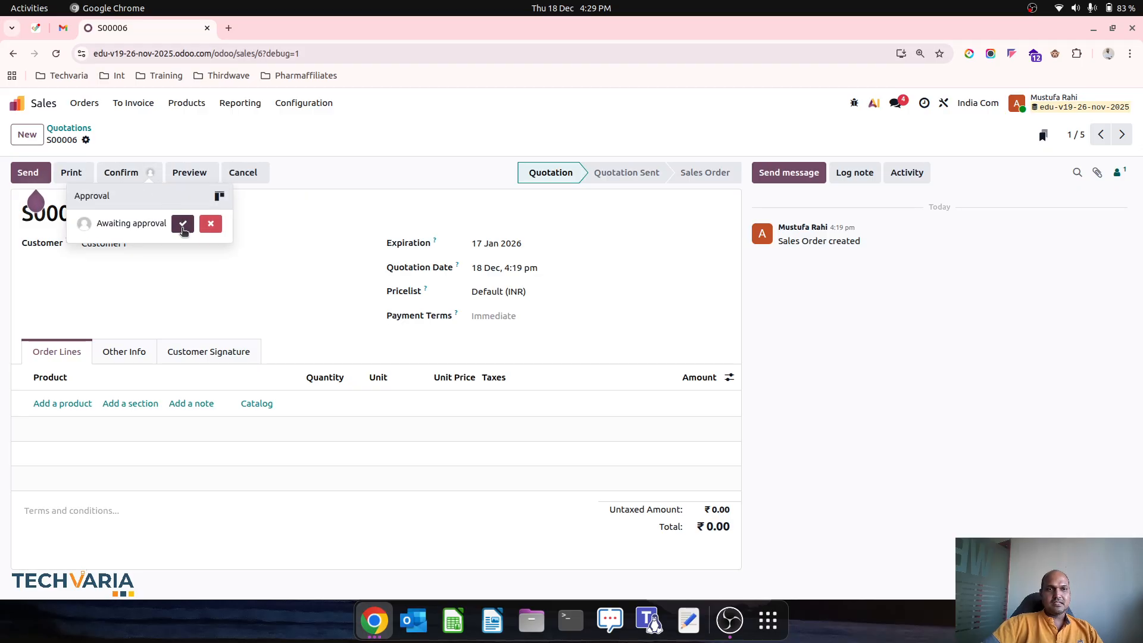
left_click(182, 224)
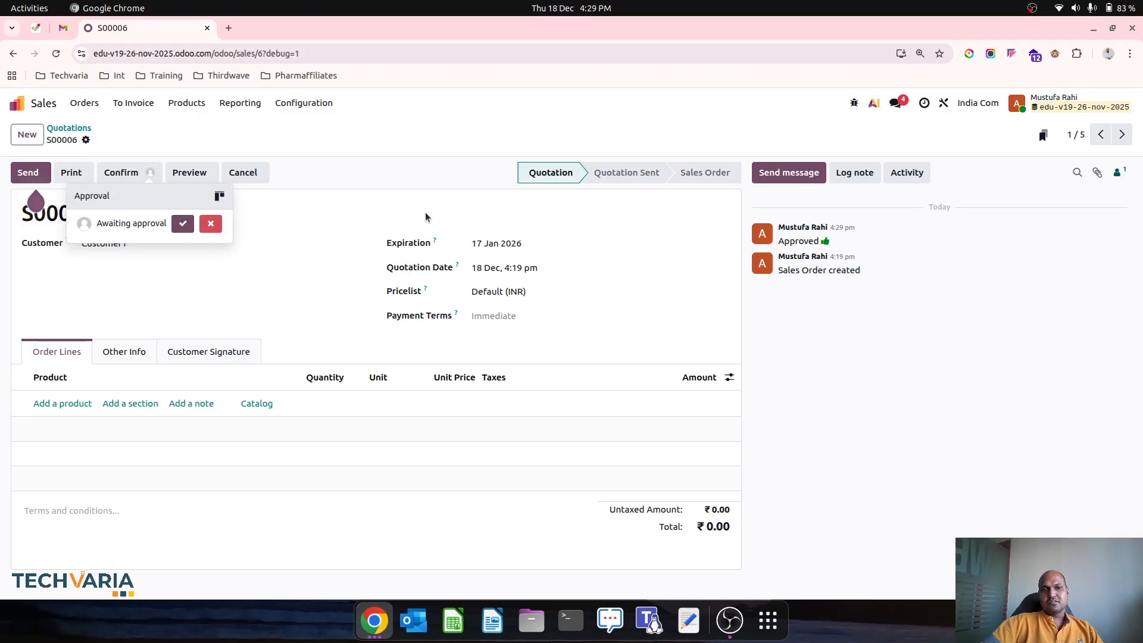
left_click(303, 219)
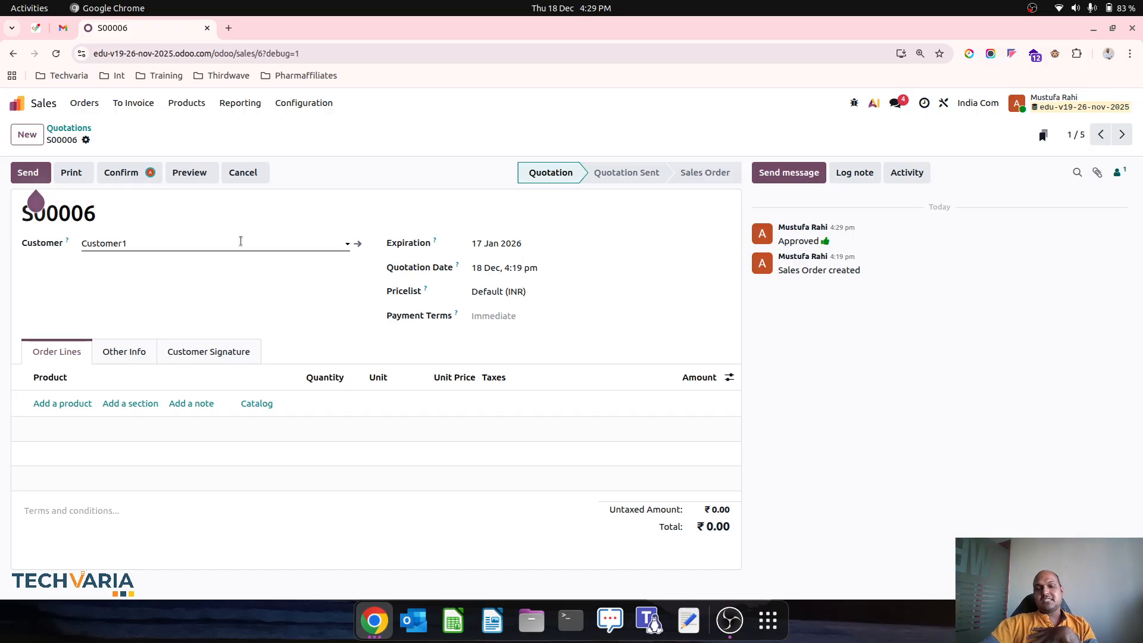
Step: Turn on Exclusive Approval for the Confirm button's approval step in Studio
left_click(947, 105)
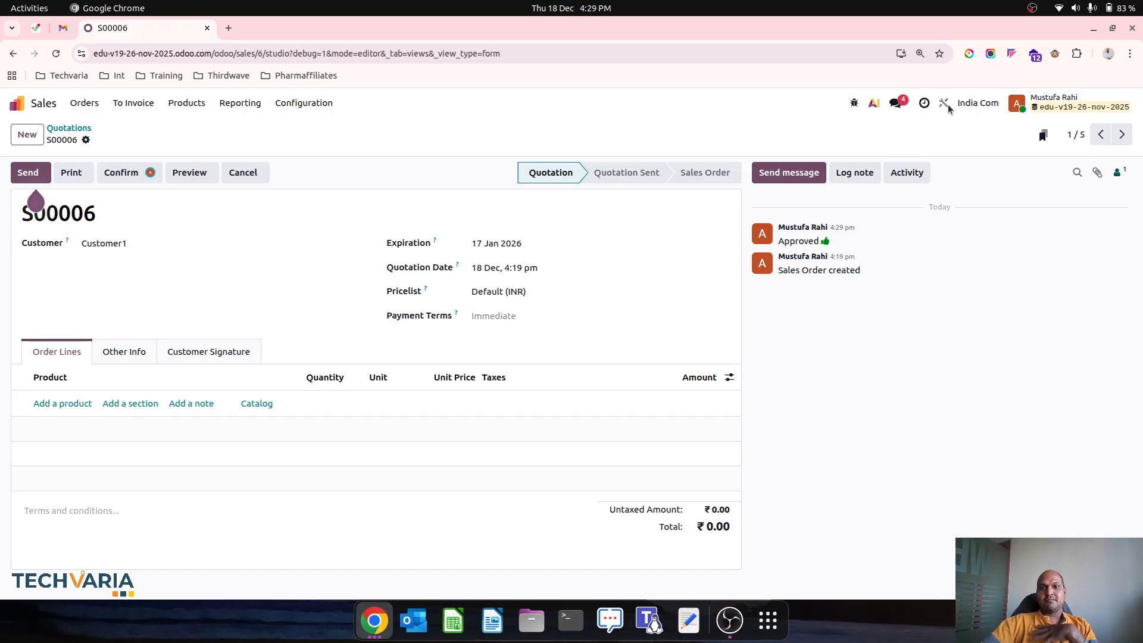
left_click(310, 208)
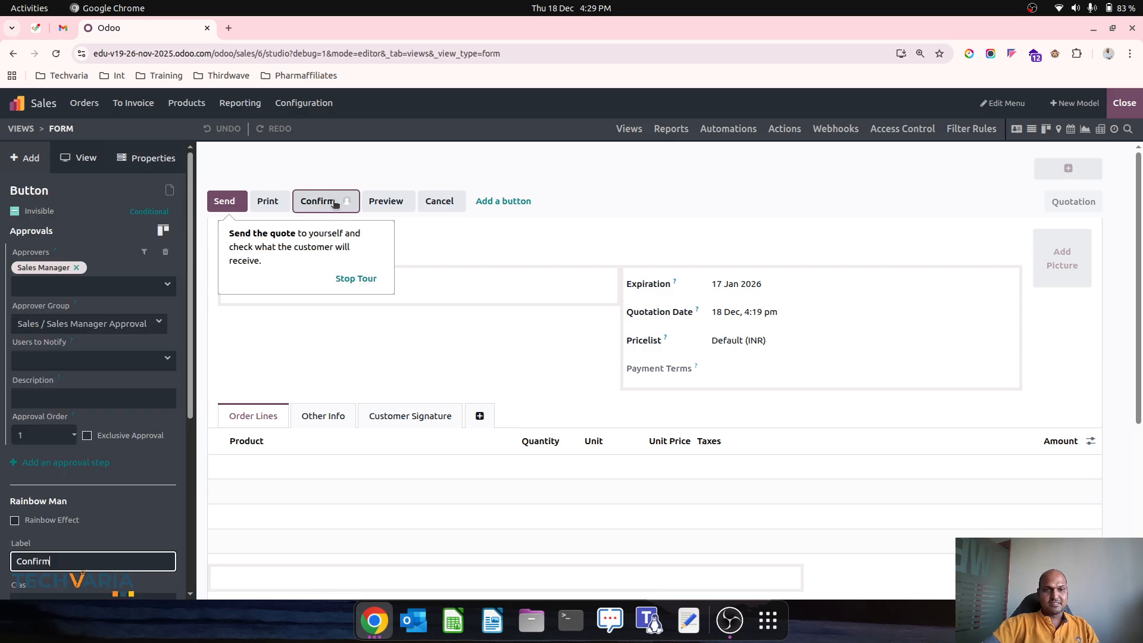
left_click(88, 436)
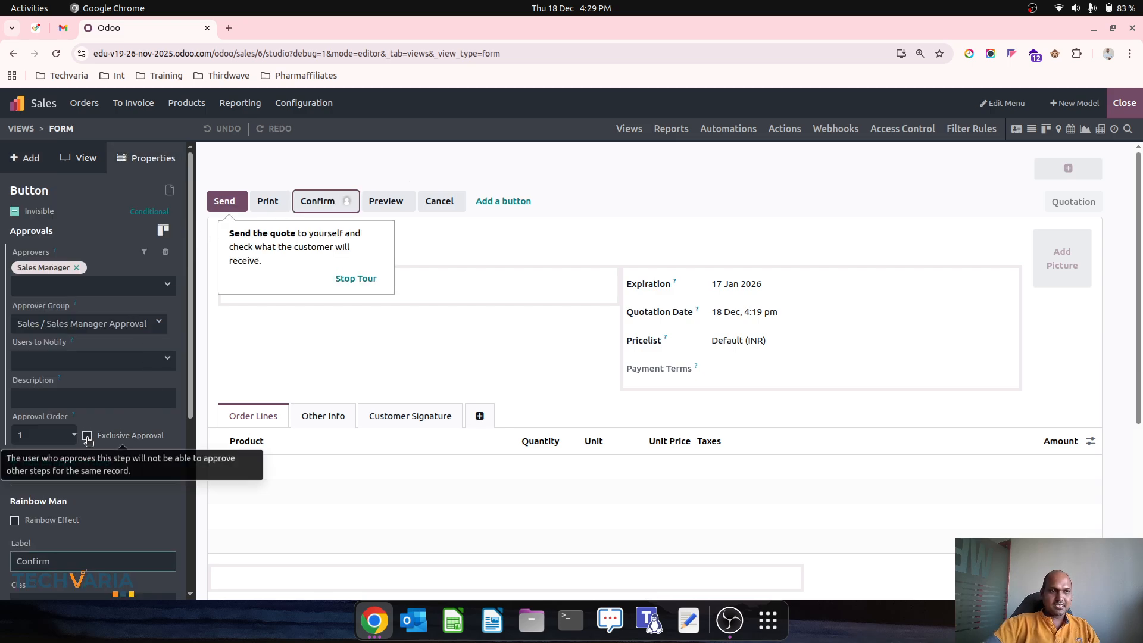
left_click(1125, 103)
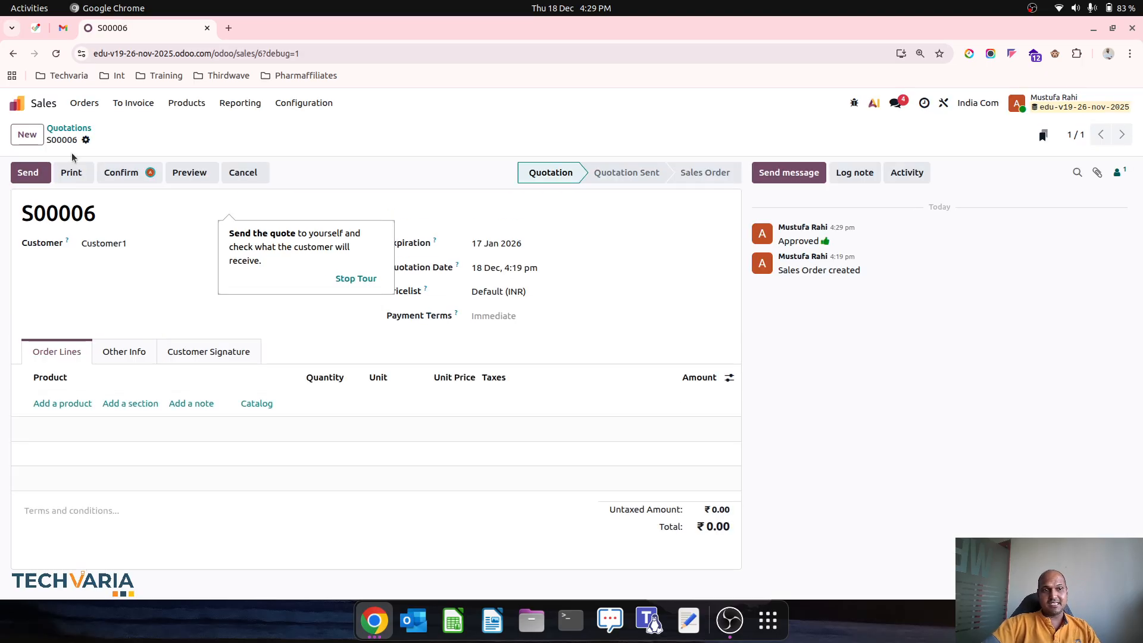
left_click(27, 134)
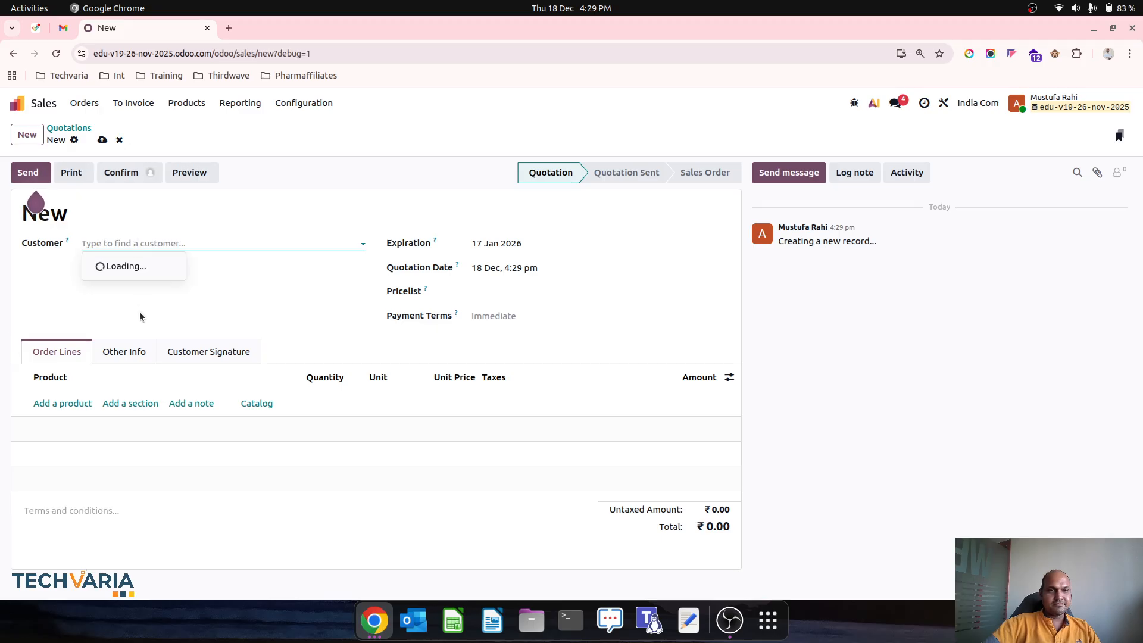
Step: Create quotation S00007 for Customer3 with one F-Pro102 at 1,000 and view its approval steps
left_click(152, 302)
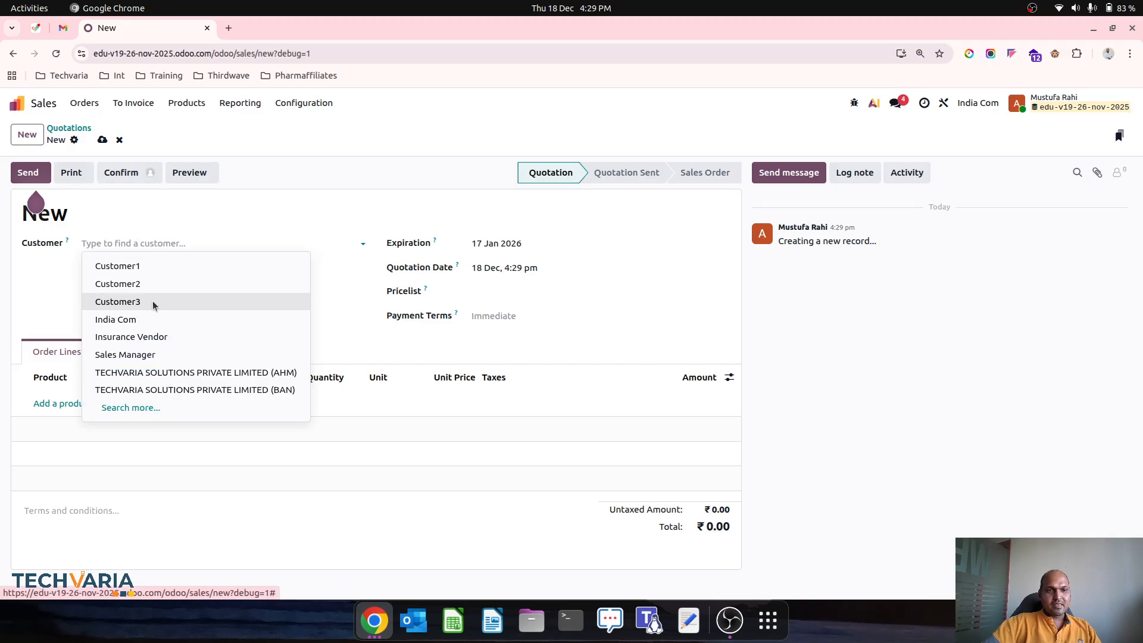
left_click(68, 404)
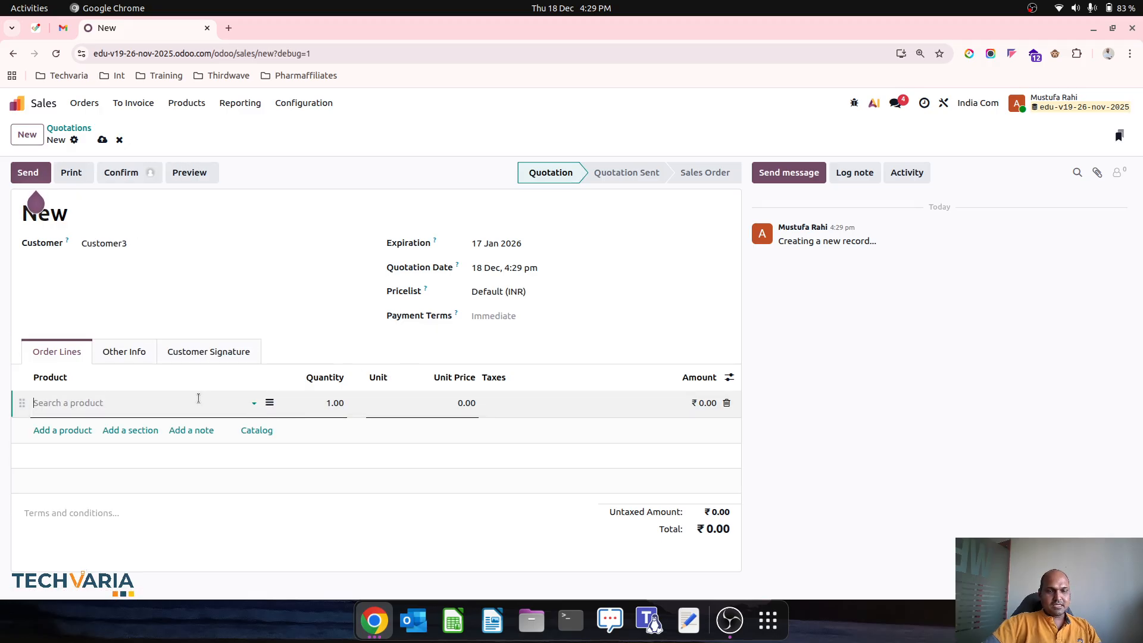
left_click(120, 448)
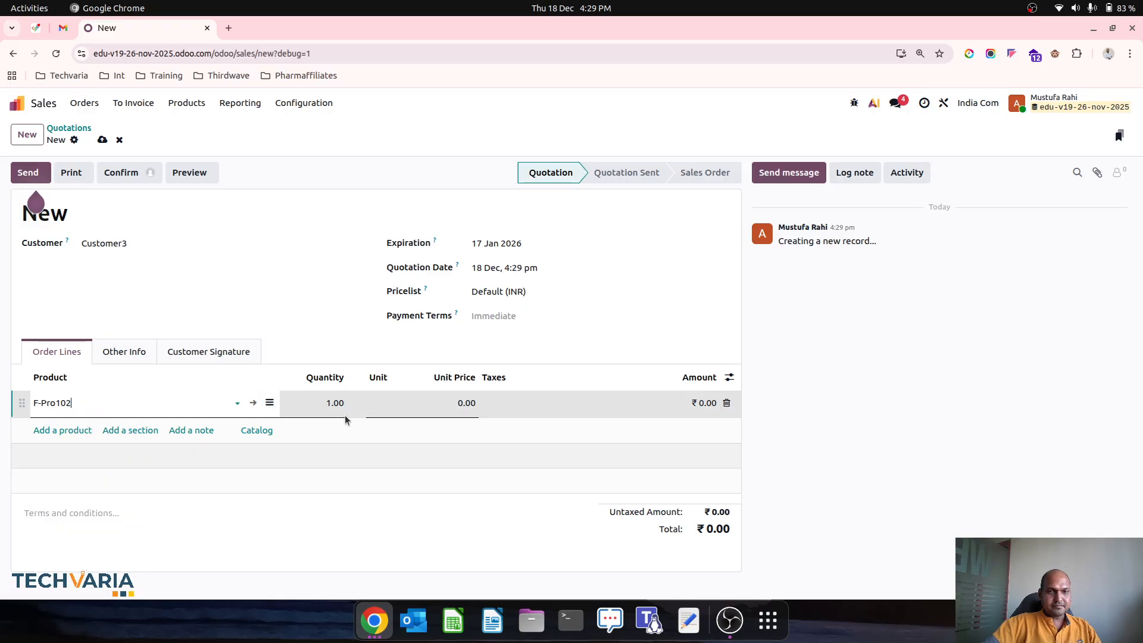
left_click(449, 403)
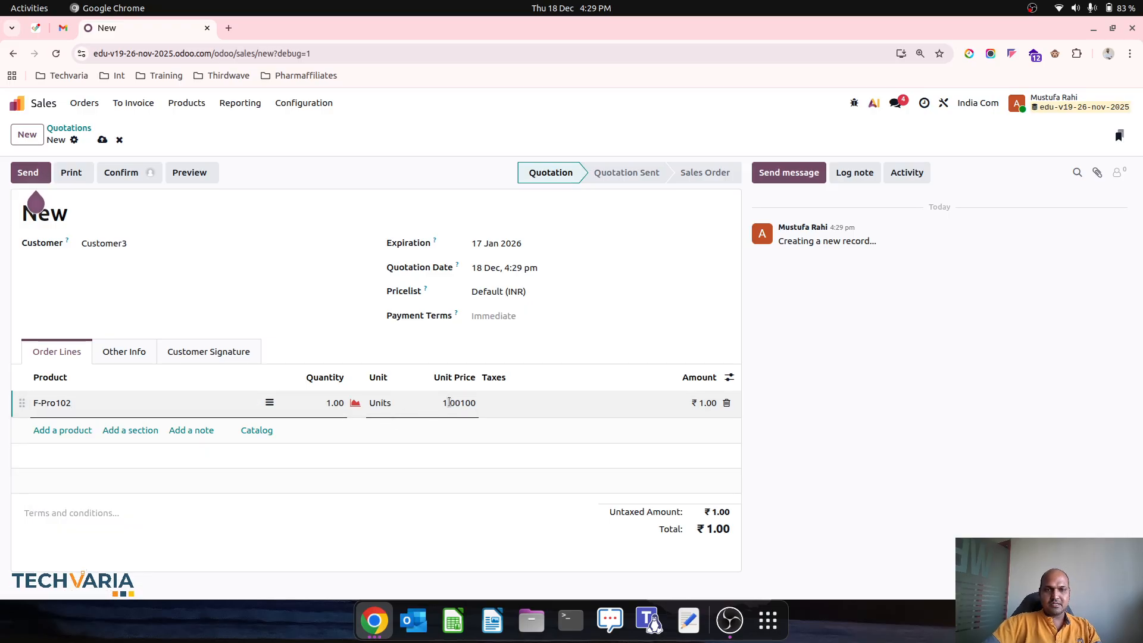
type("1,000")
key("Tab")
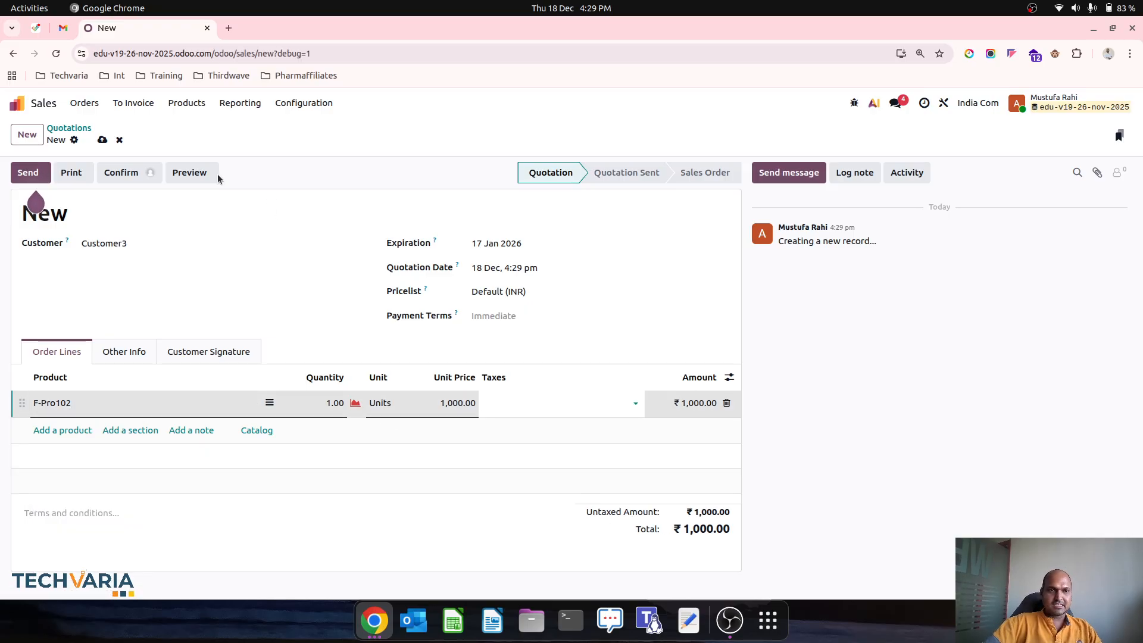
left_click(102, 140)
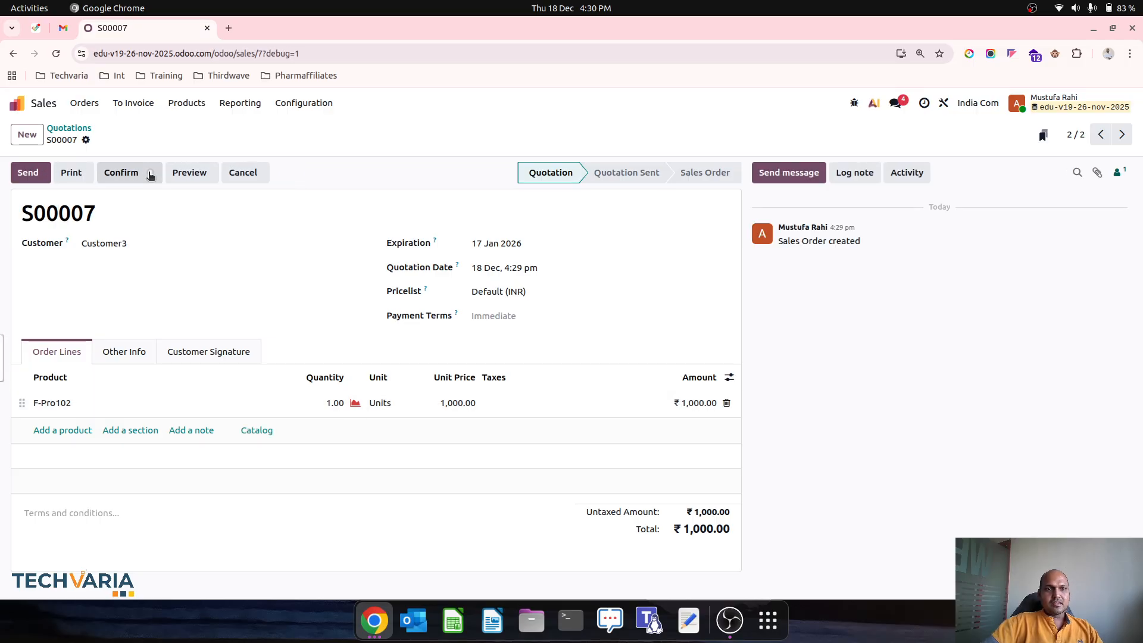
left_click(150, 173)
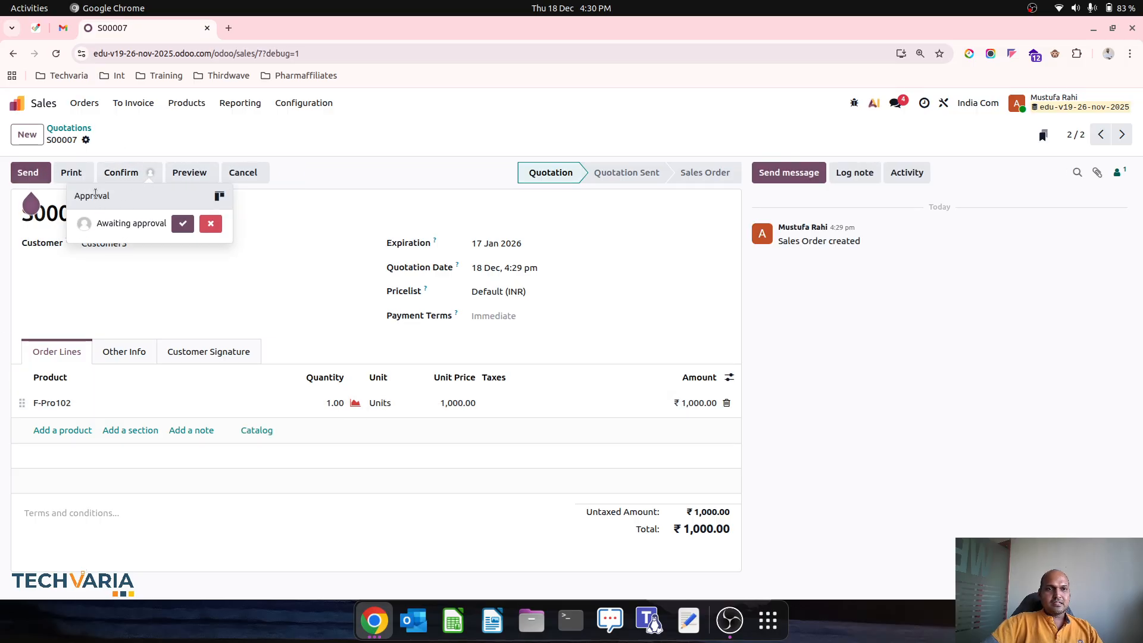
left_click(220, 198)
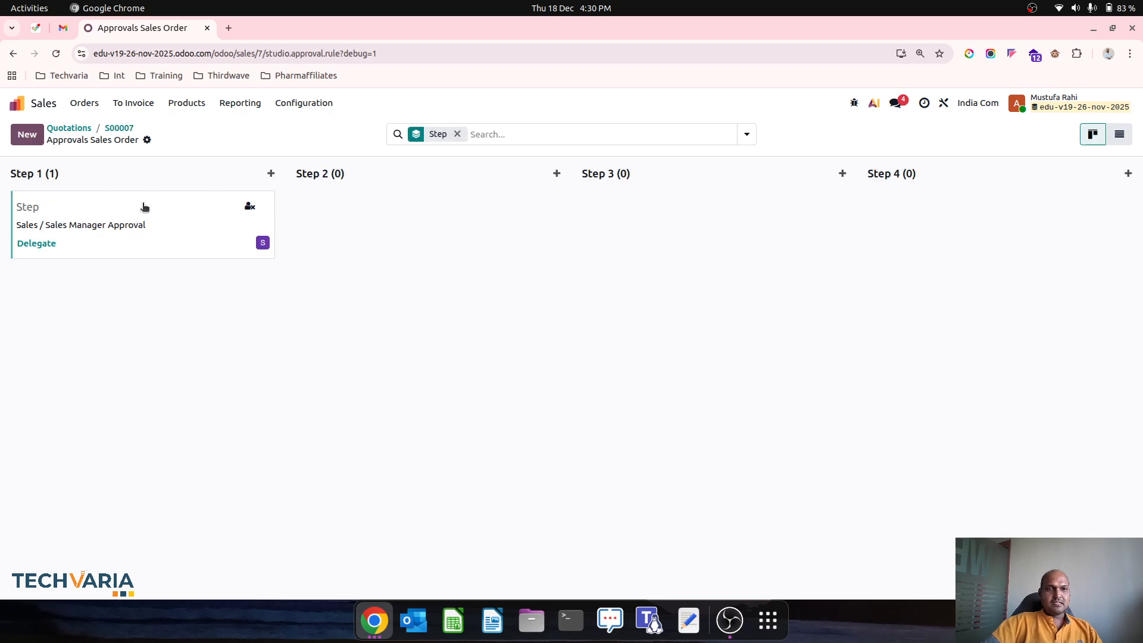
Step: Review approval Step 1, then confirm S00007 into a sales order
left_click(189, 209)
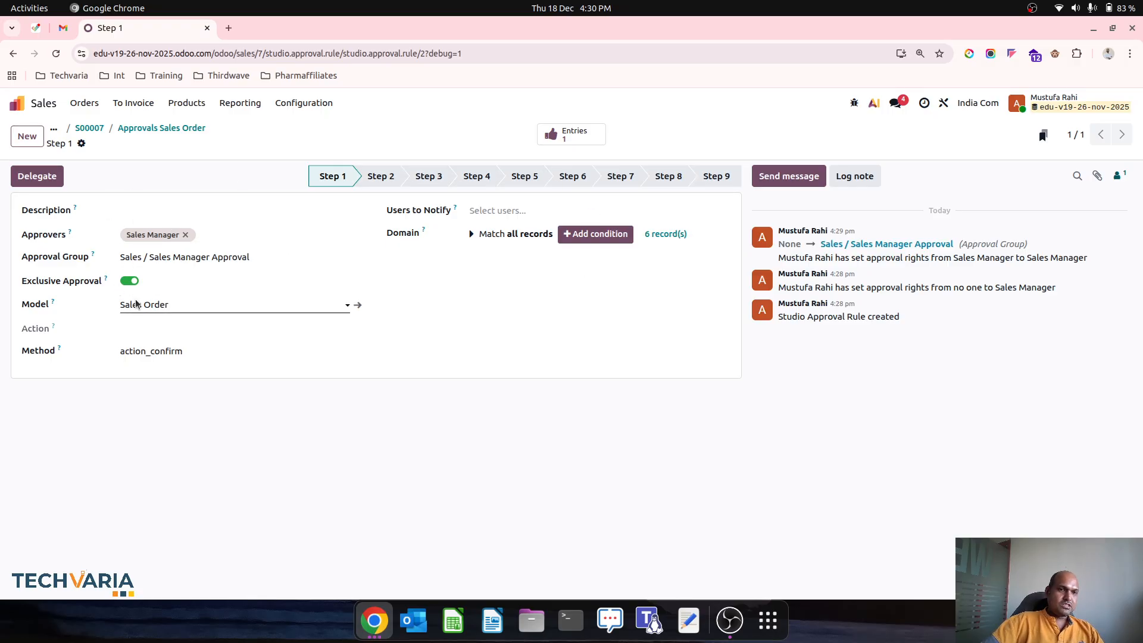
left_click(122, 130)
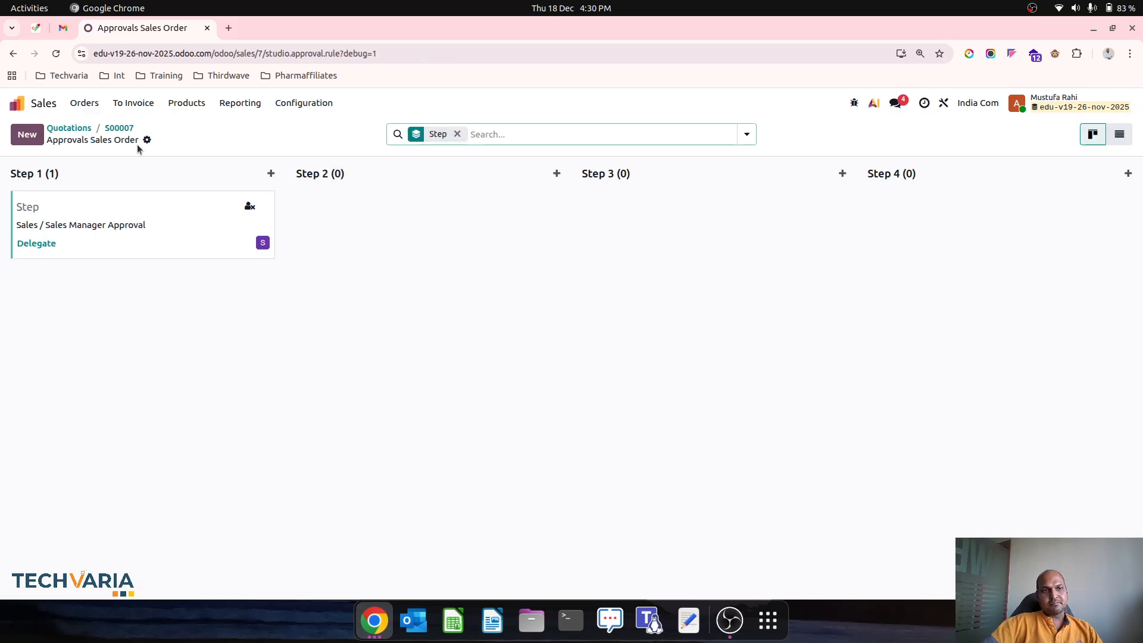
left_click(124, 124)
left_click(128, 173)
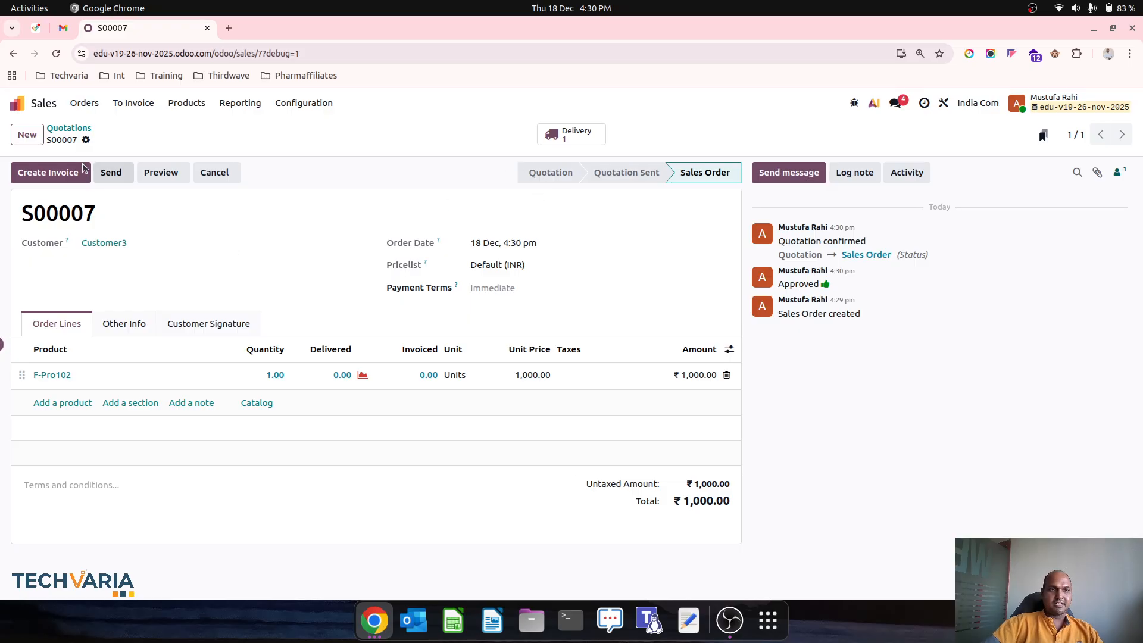
Step: Return to the Quotations list and toggle Studio on and off
left_click(70, 128)
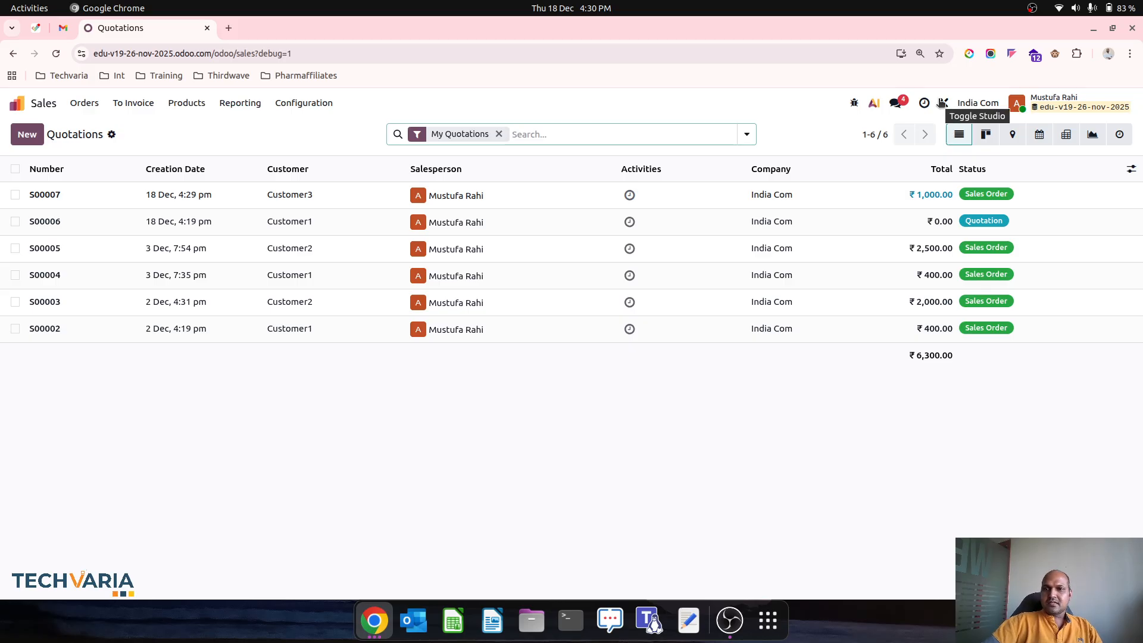
left_click(942, 103)
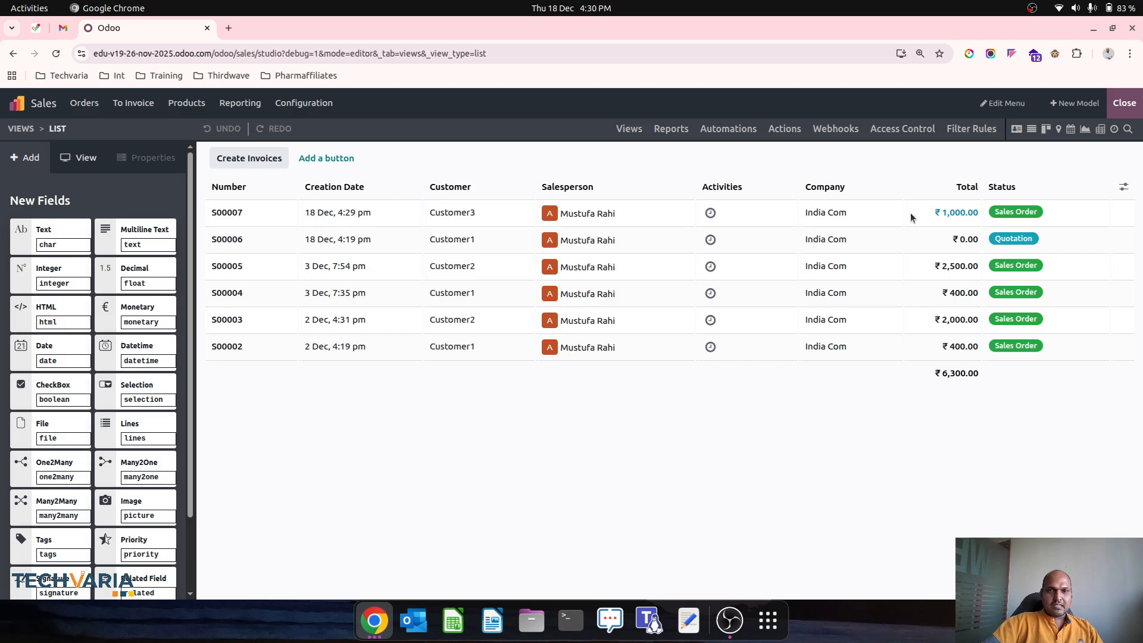
left_click(1125, 103)
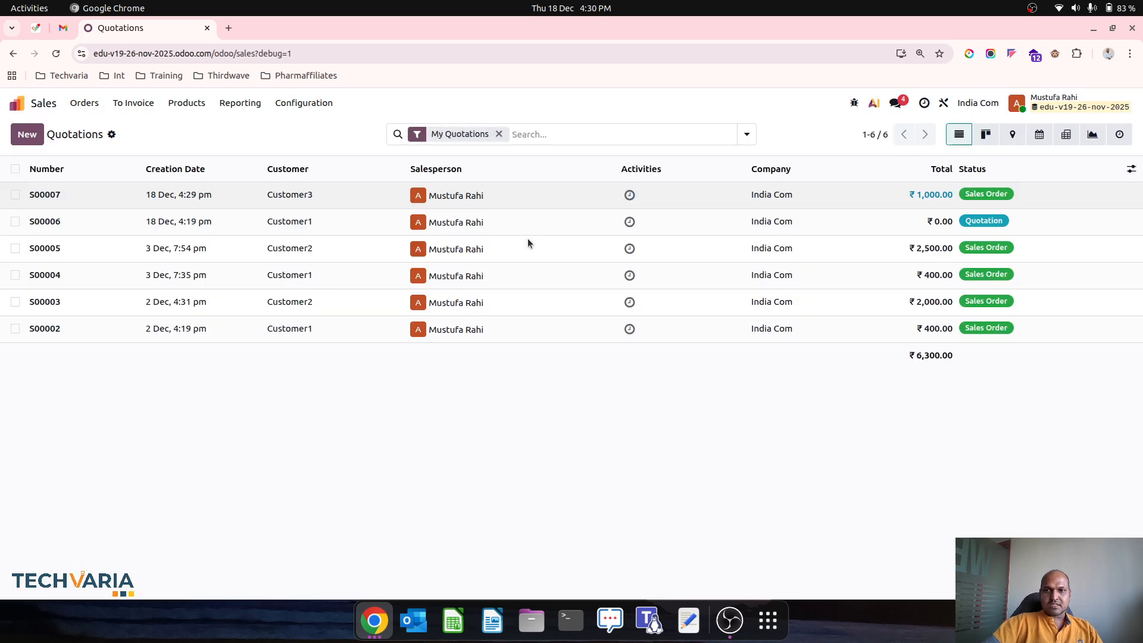
Step: In Studio on S00006, add Sales Manager to Users to Notify for the Confirm approval
left_click(486, 219)
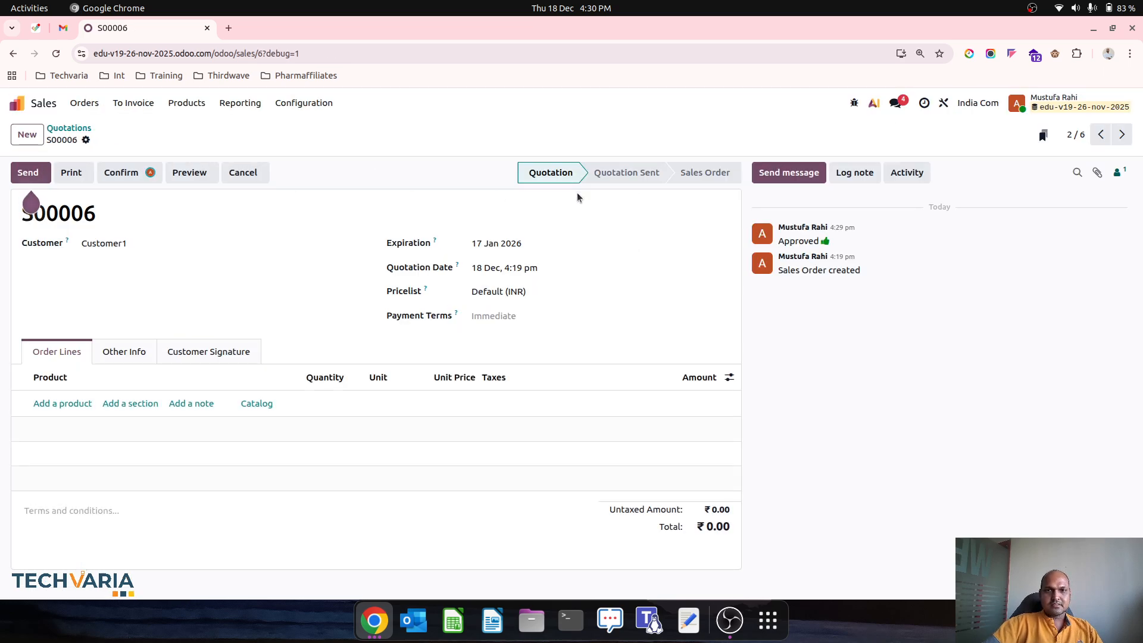
left_click(944, 103)
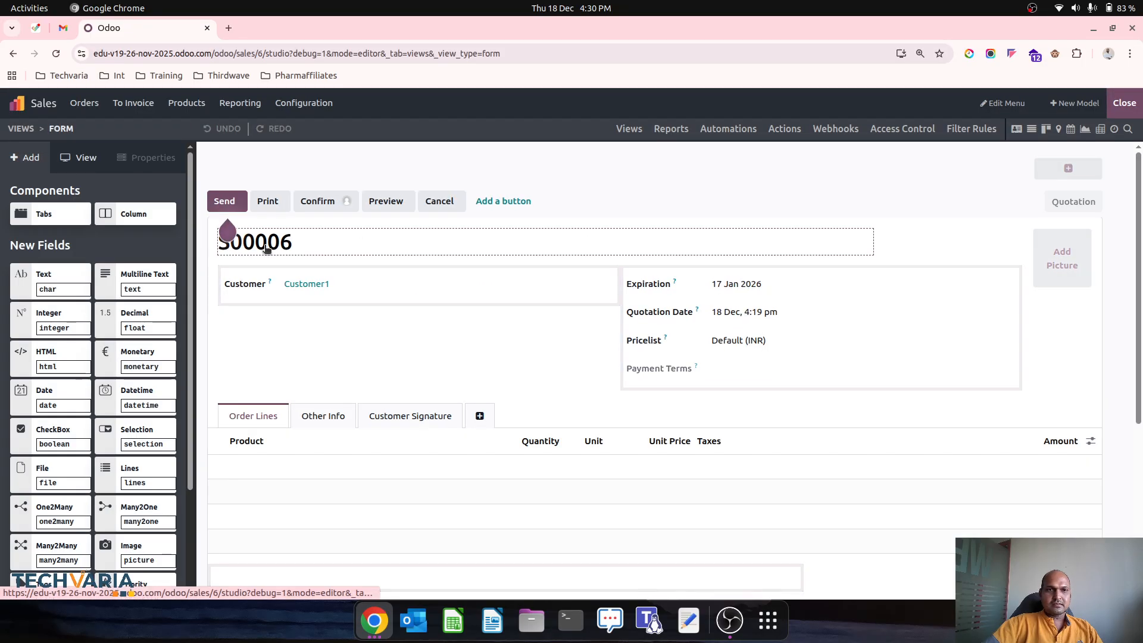
left_click(320, 201)
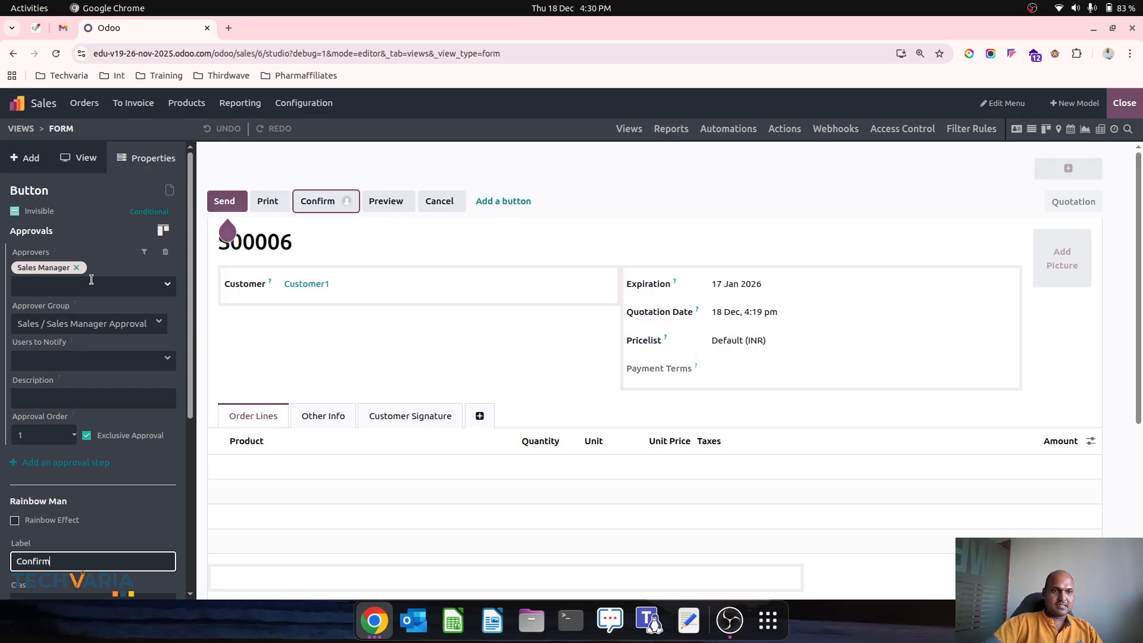
left_click(109, 363)
left_click(81, 403)
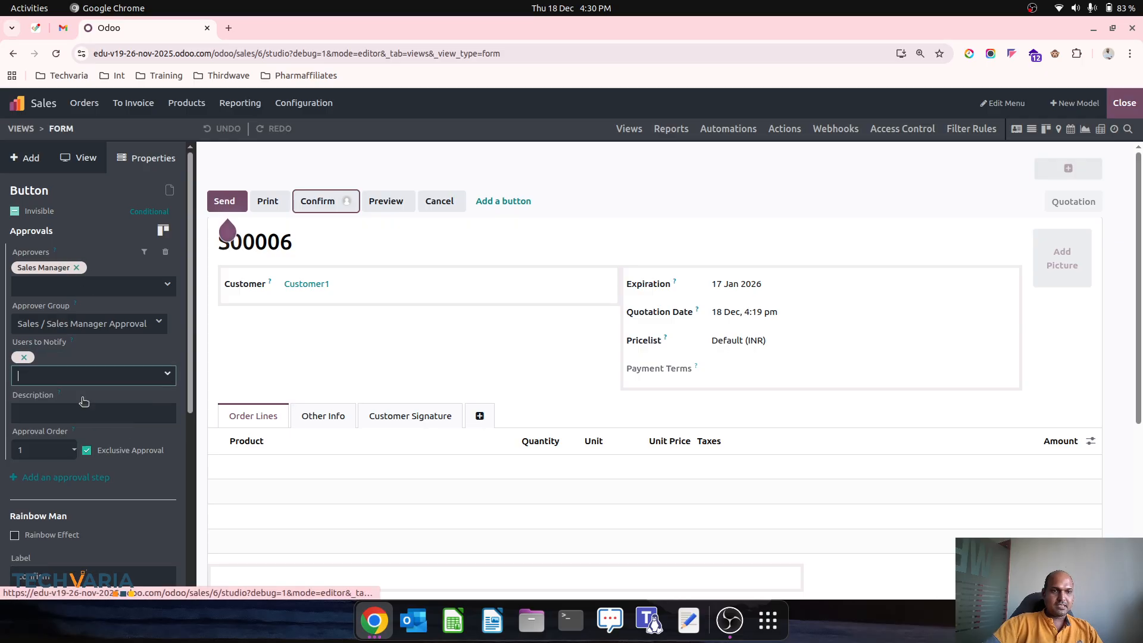
scroll(136, 486, "down", 1)
scroll(136, 485, "down", 5)
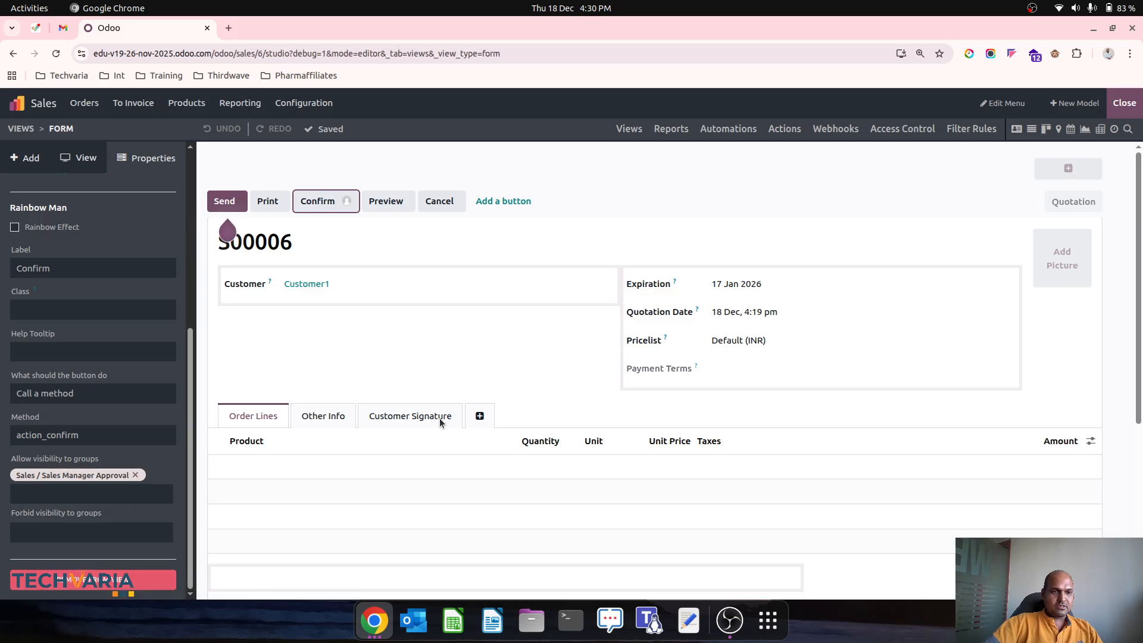
left_click(1125, 103)
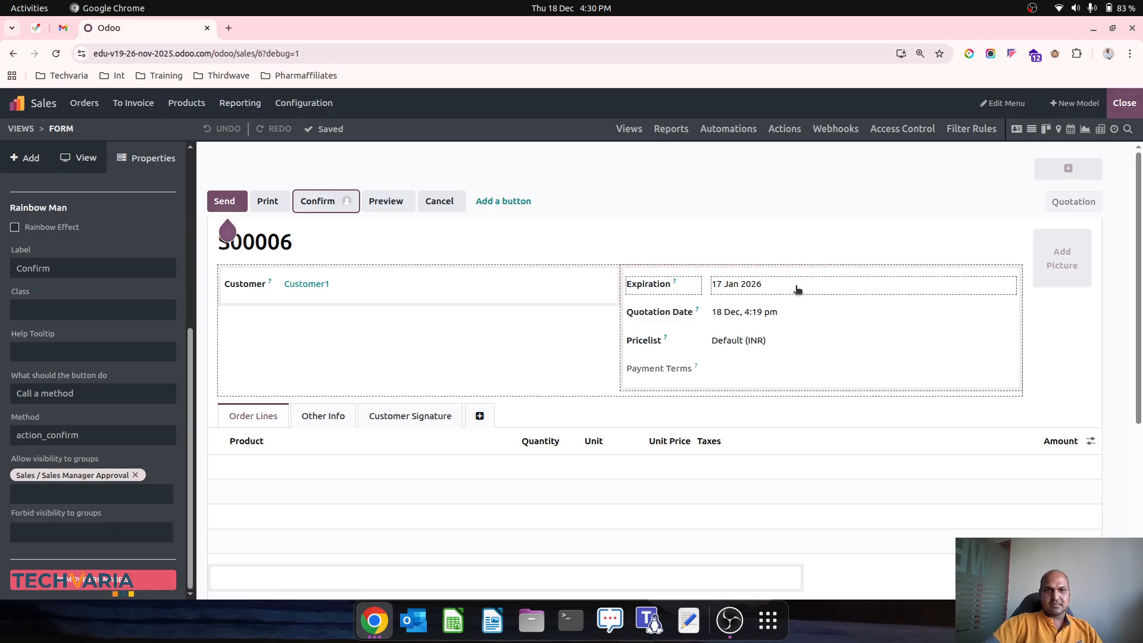
Step: Go to the Settings app's user management page
left_click(17, 103)
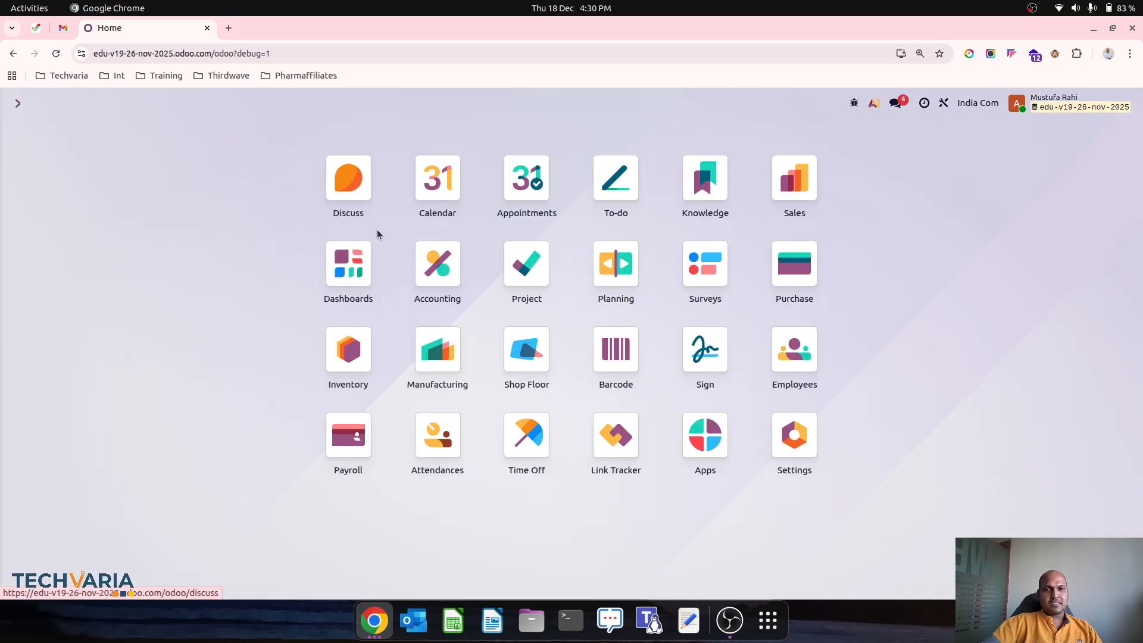
left_click(640, 350)
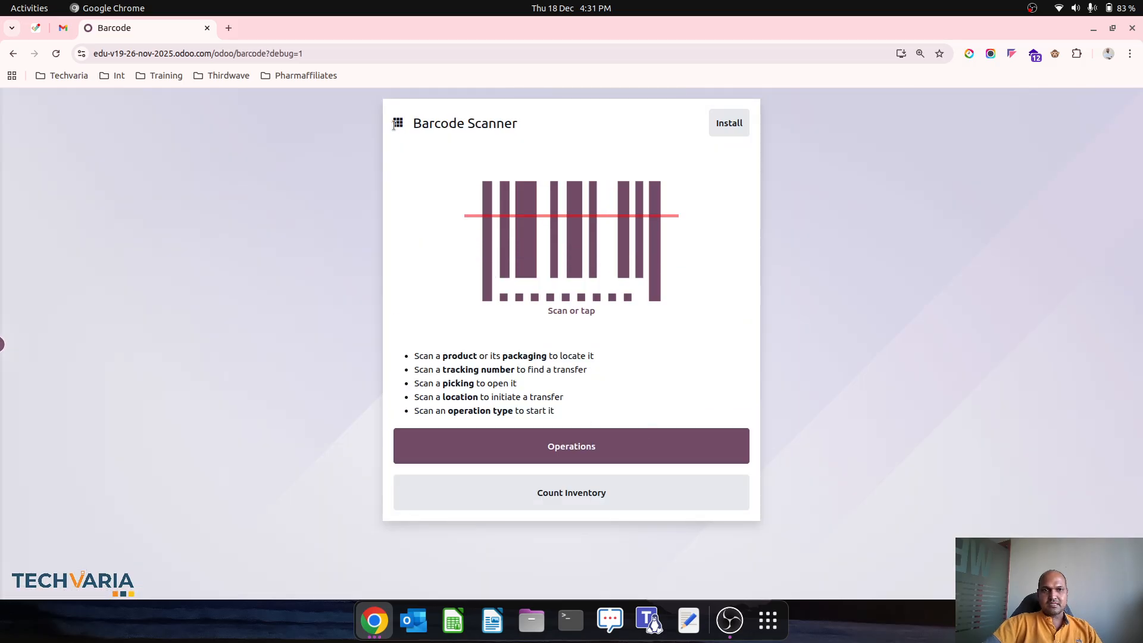
key("alt+Left")
left_click(794, 435)
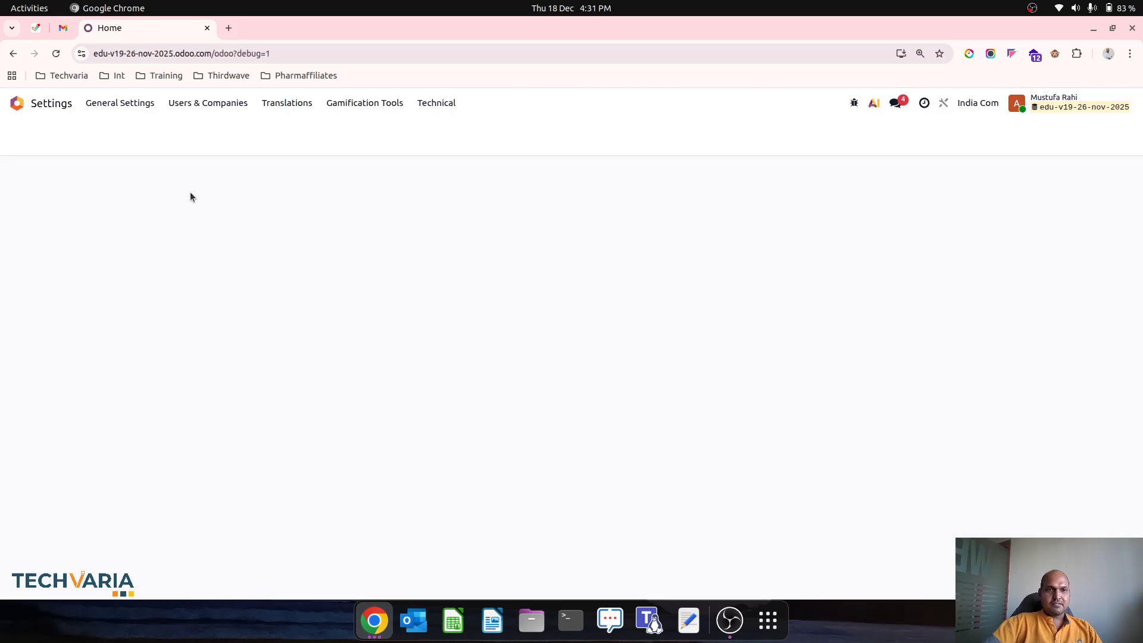
left_click(513, 239)
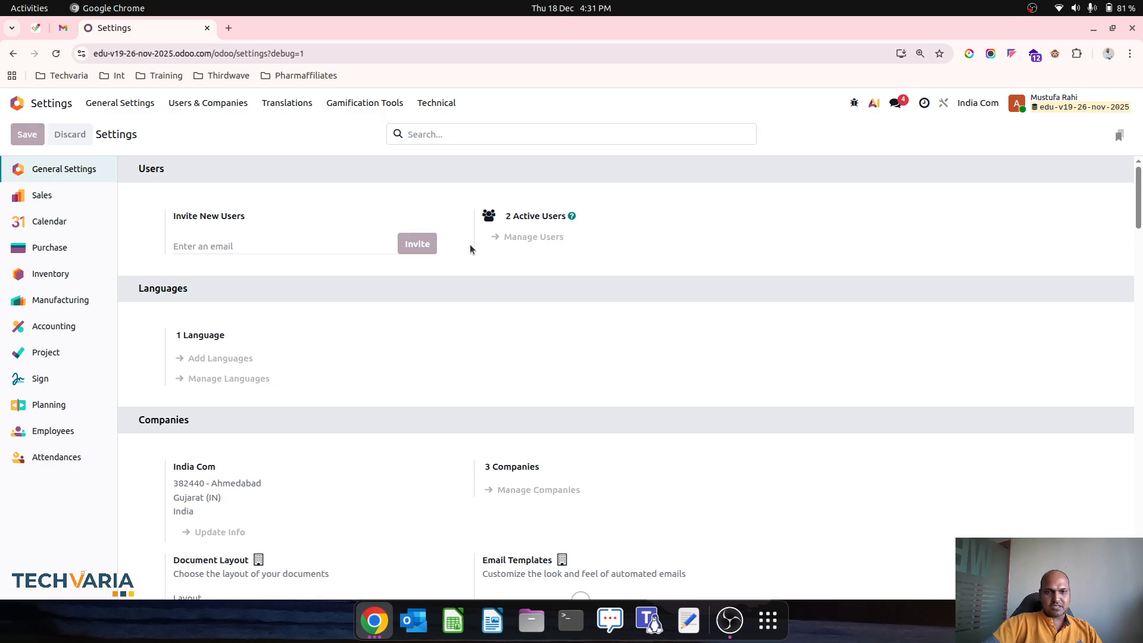
Step: Create a new user with the salesperson's e-mail as login and Sales access User: Own Documents Only
left_click(27, 134)
type("sal")
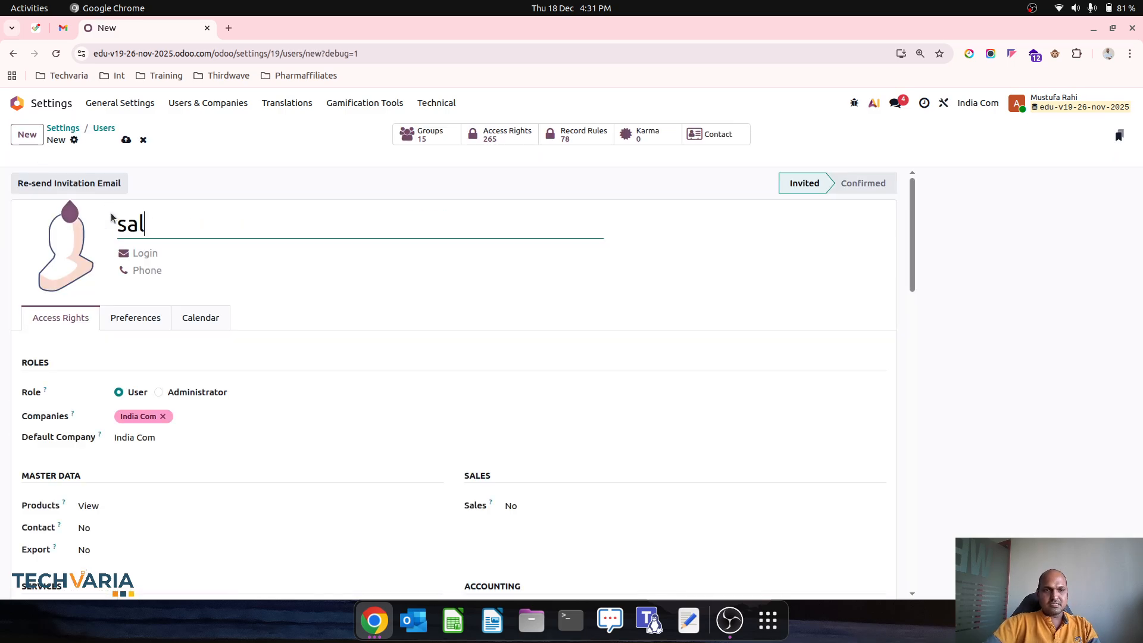
type("esex")
key("Tab")
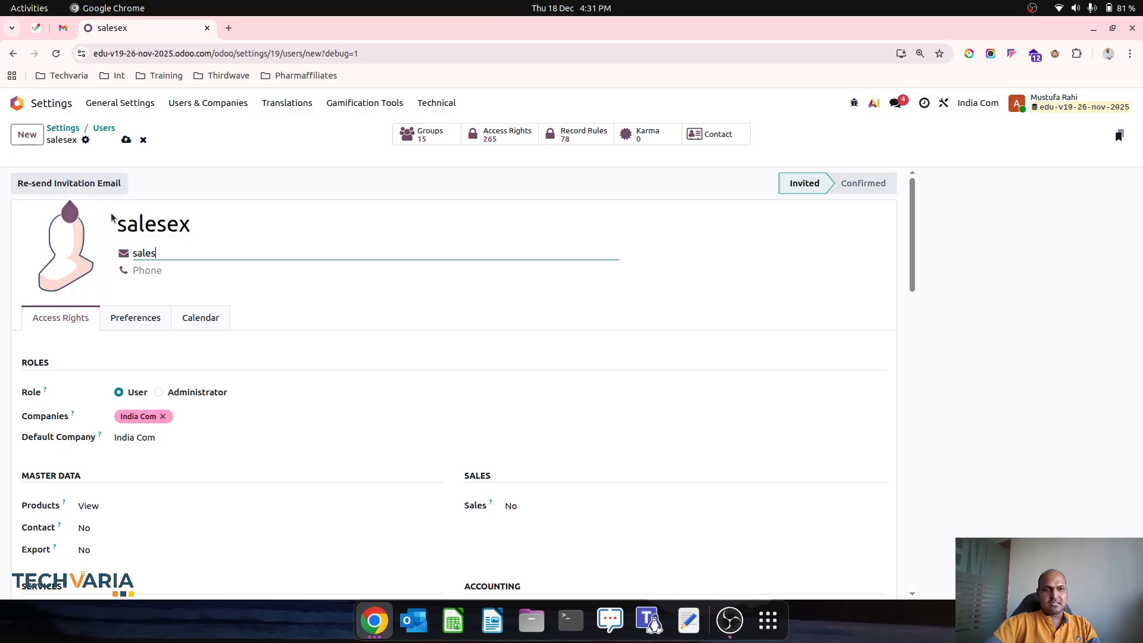
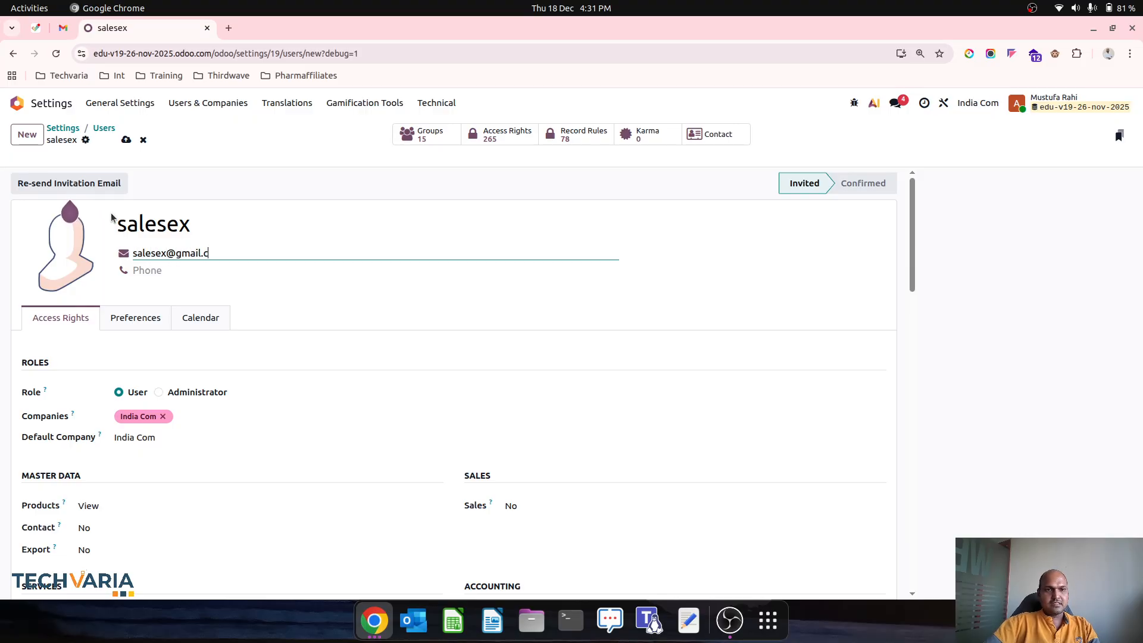
key("Tab")
left_click(575, 506)
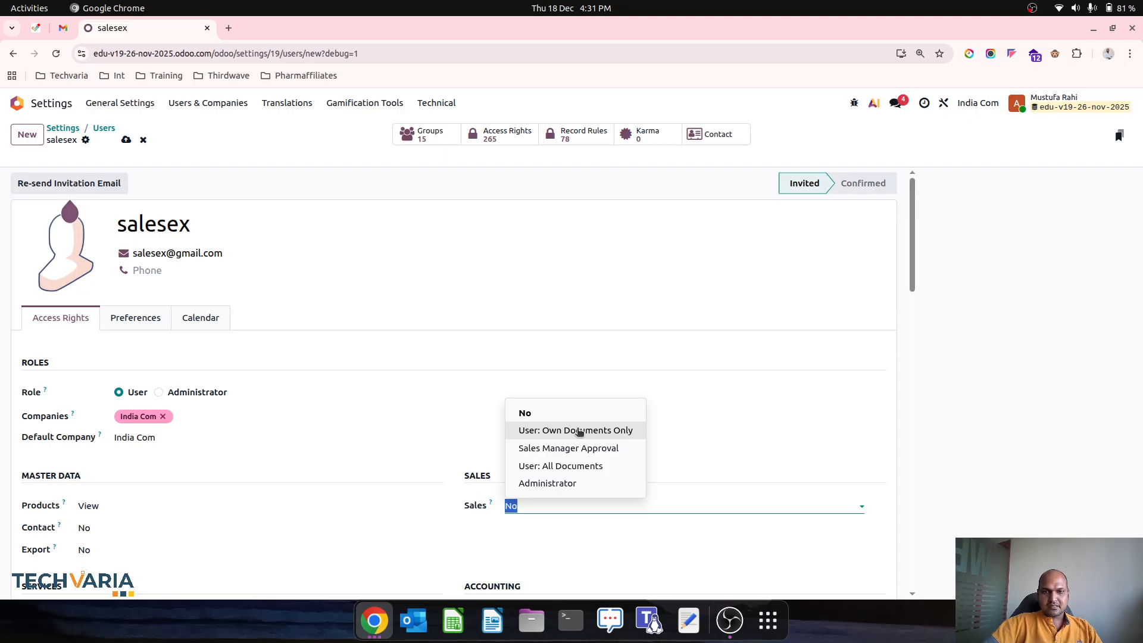
left_click(580, 431)
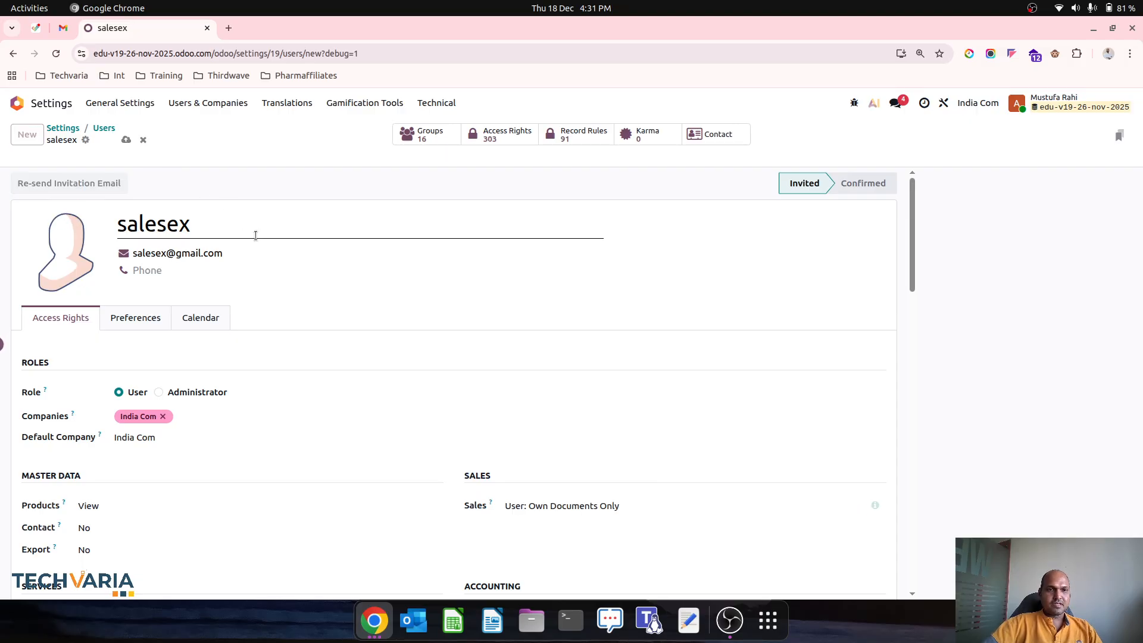
key("ctrl+s")
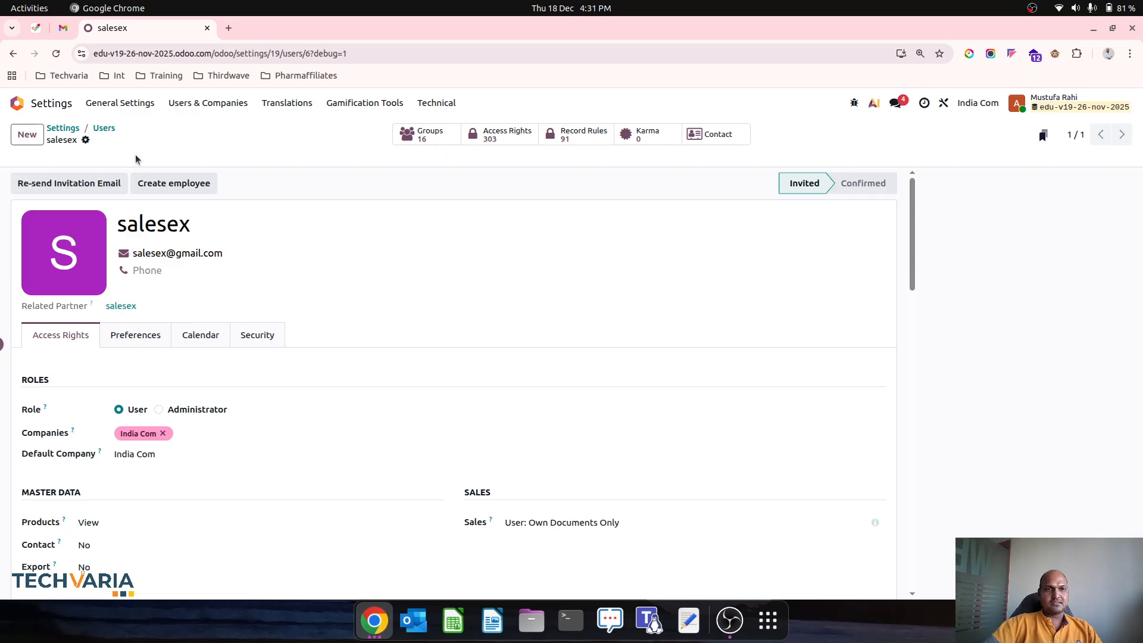
Step: Create a linked employee for the new user and set the user's password
left_click(166, 183)
left_click(85, 139)
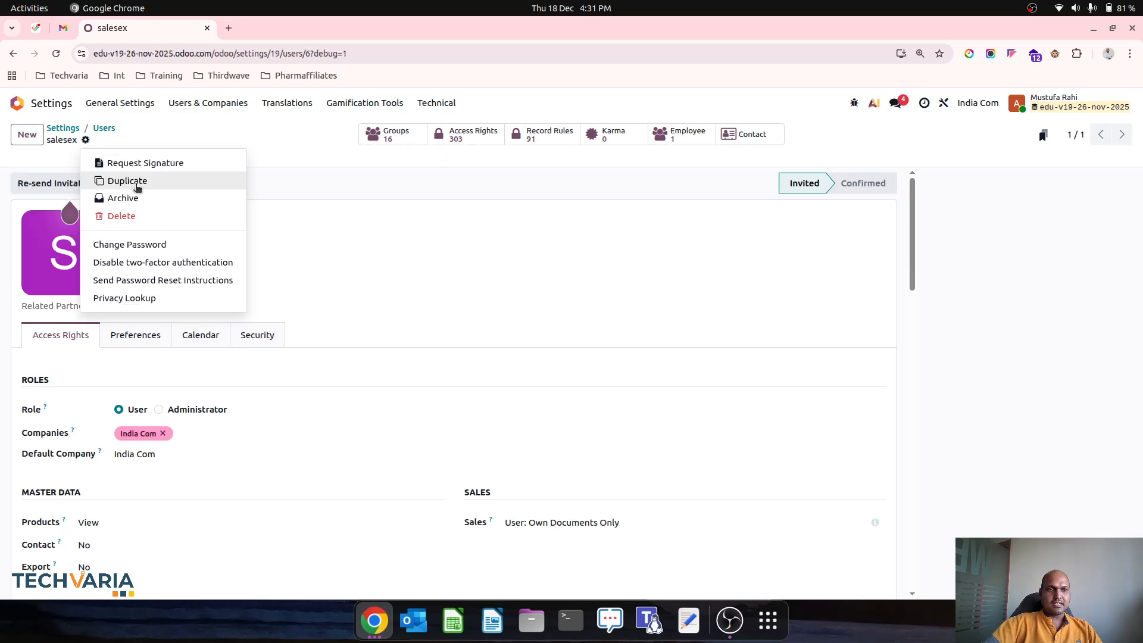
left_click(129, 245)
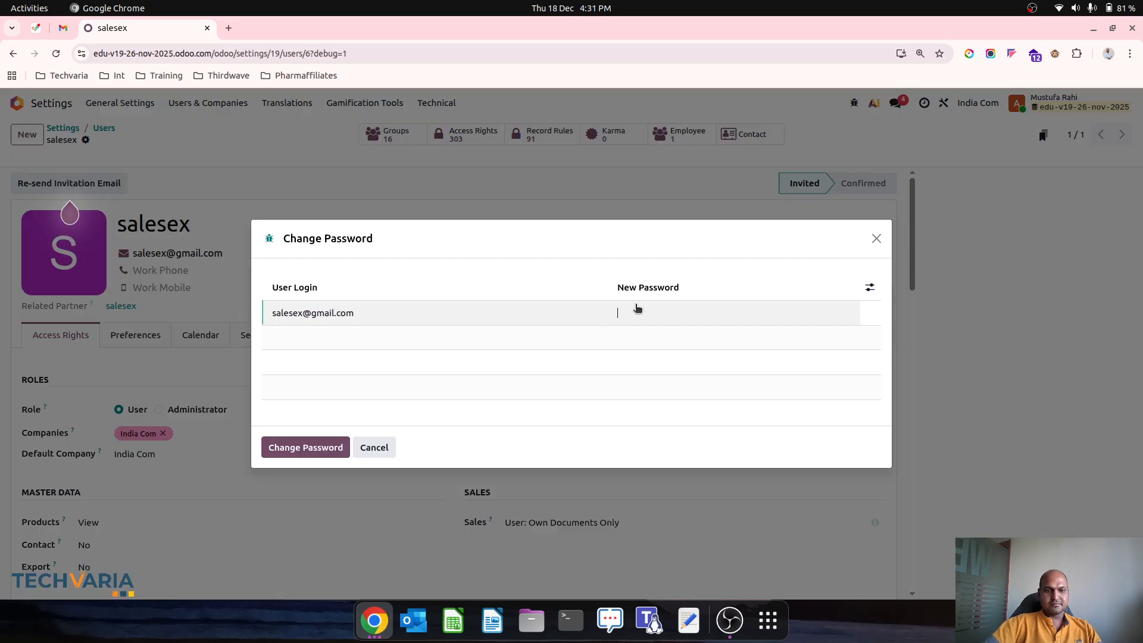
left_click(636, 309)
left_click(311, 451)
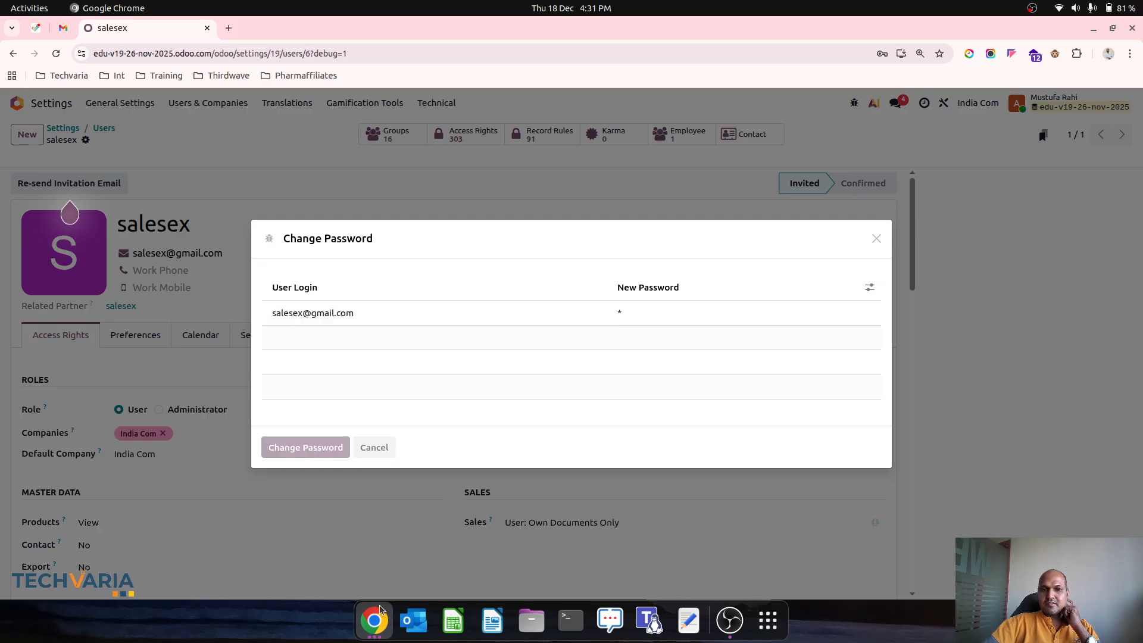
Step: In the other browser window, log out and log in with the new salesperson's e-mail and password
left_click(374, 621)
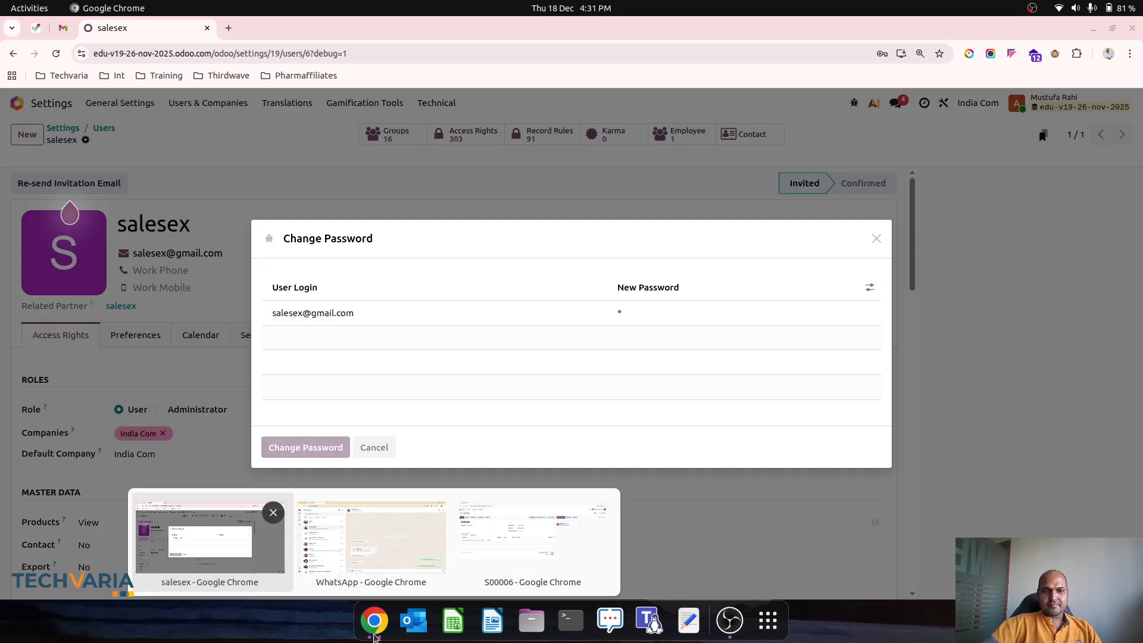
left_click(533, 539)
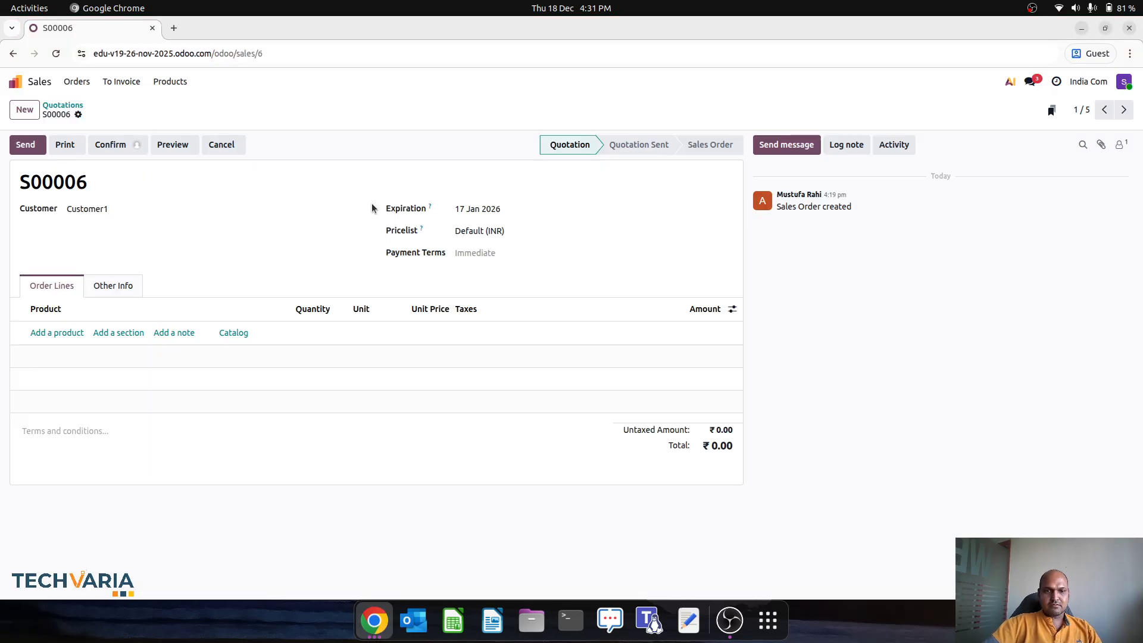
left_click(1124, 81)
left_click(1078, 197)
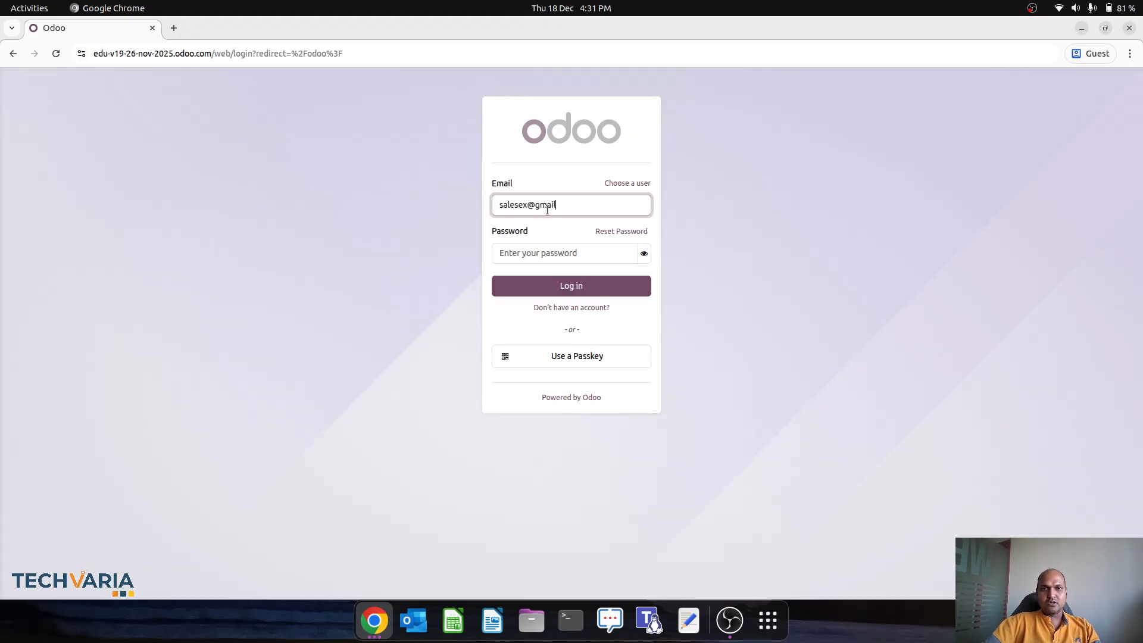
key("Tab")
type("1")
key("Return")
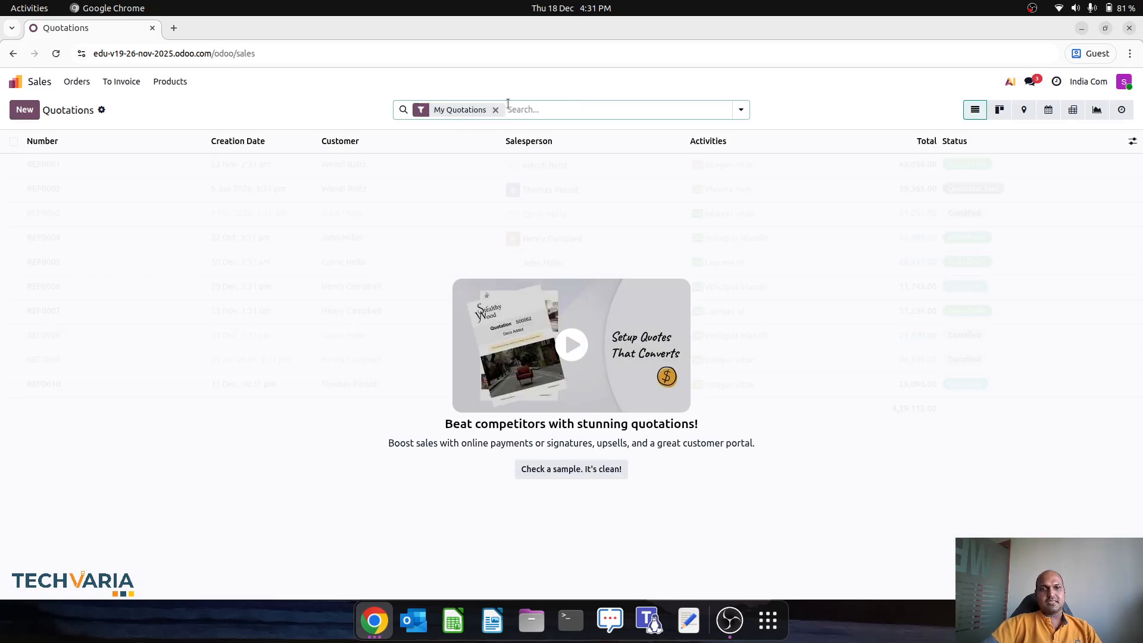
Step: As the salesperson, save a quotation for Customer2 with F-Pro101 at a 1,000 unit price
left_click(25, 109)
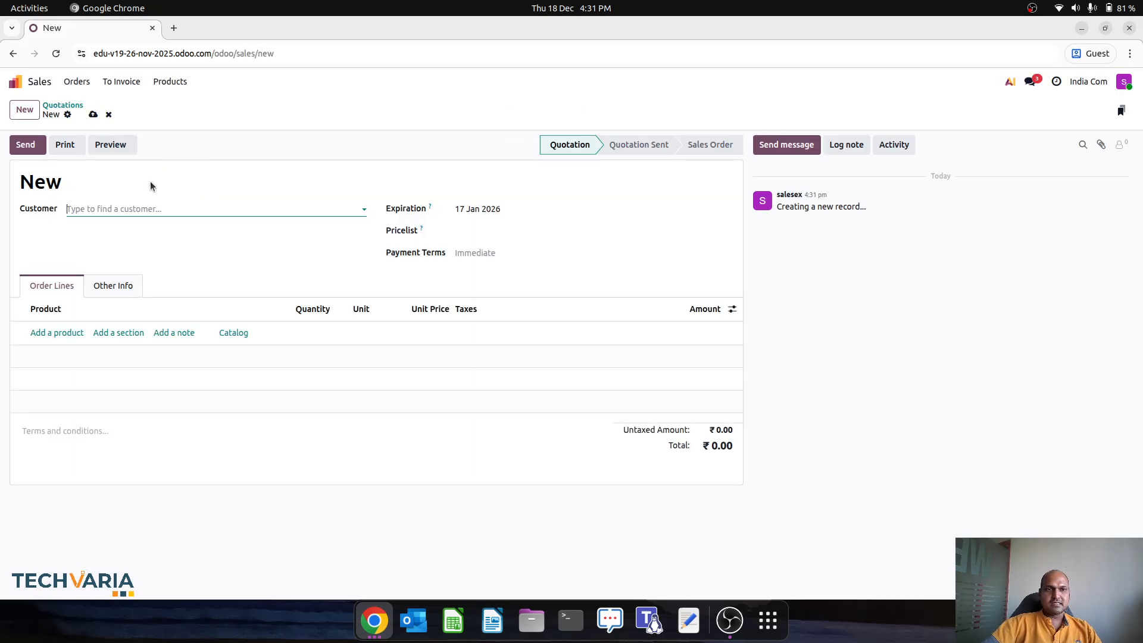
left_click(138, 209)
left_click(125, 244)
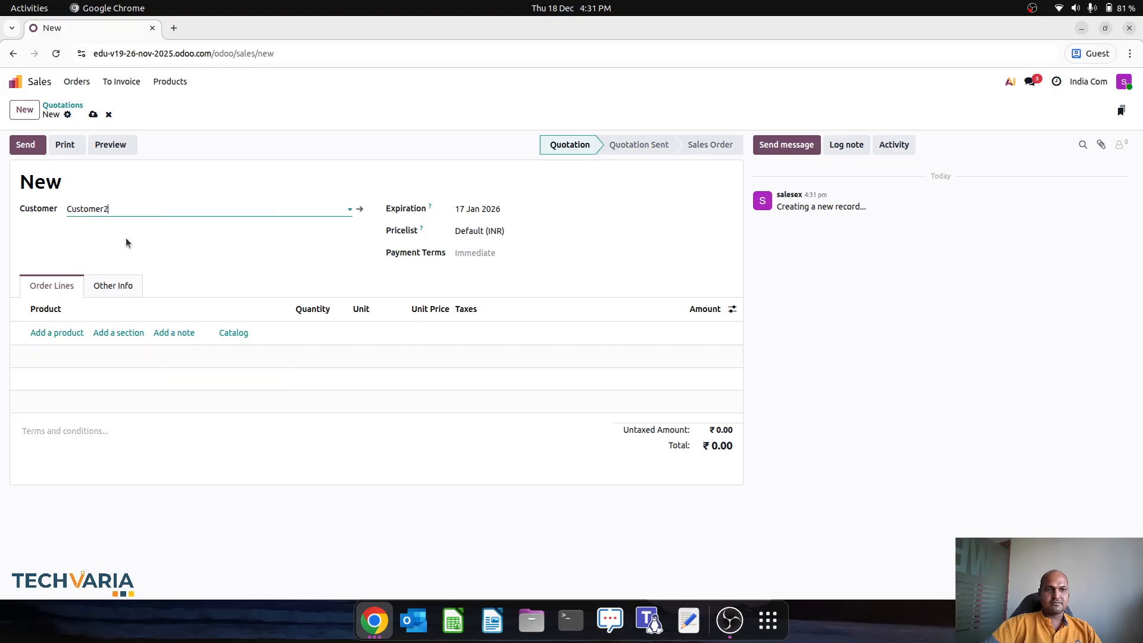
left_click(61, 332)
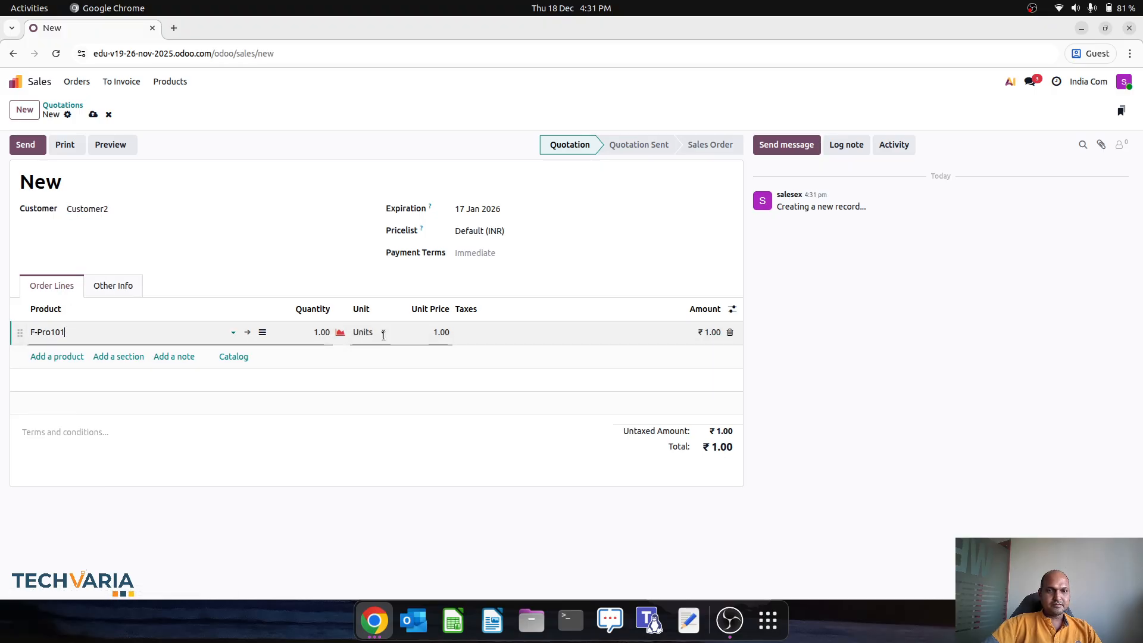
left_click(408, 332)
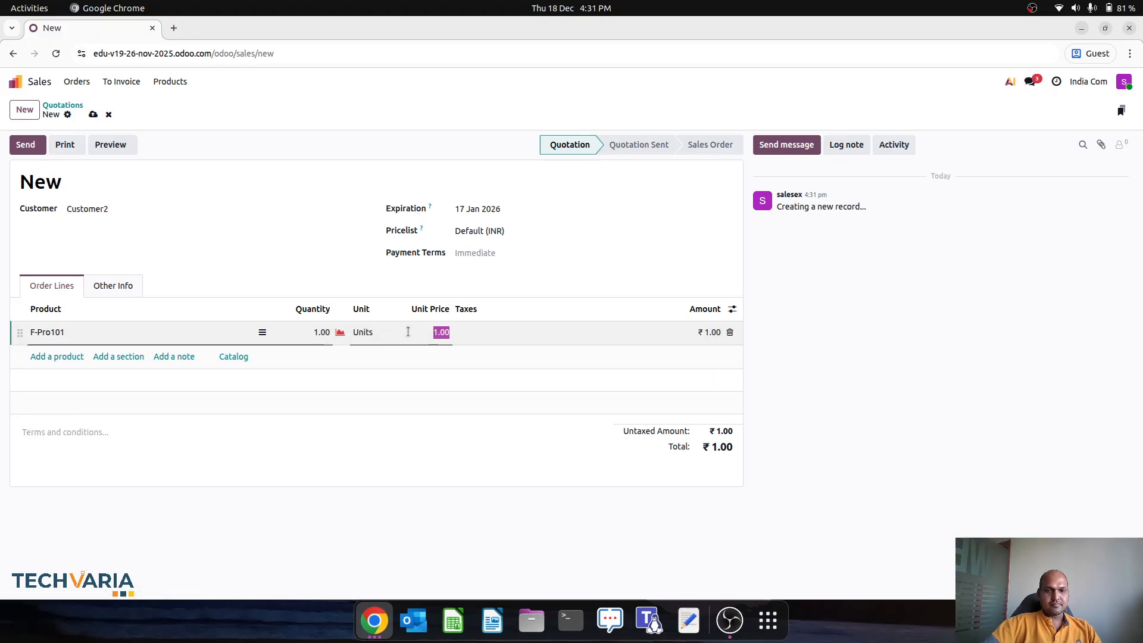
type("1,000")
key("Tab")
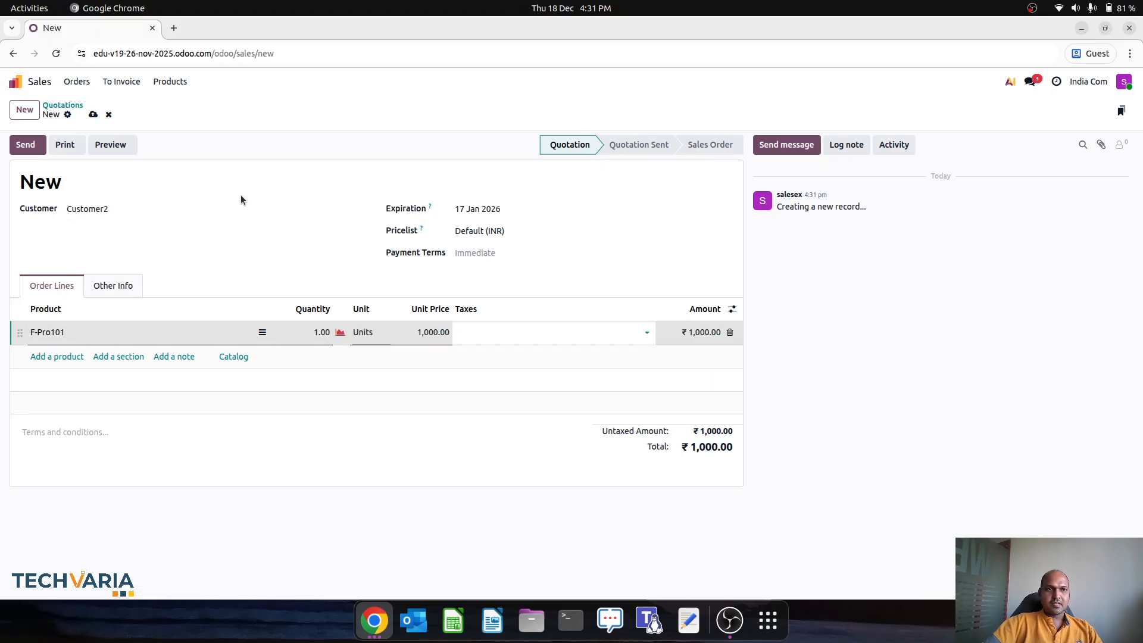
left_click(93, 114)
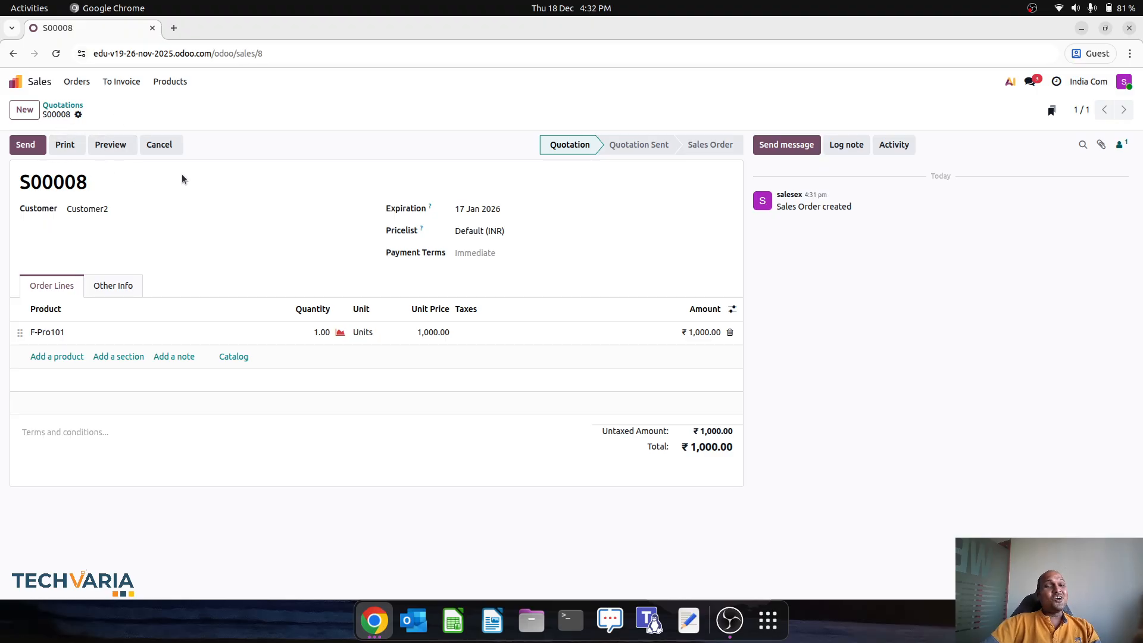
left_click(374, 621)
Step: Back in the administrator's window, open quotation S00006 from the Sales app
left_click(230, 547)
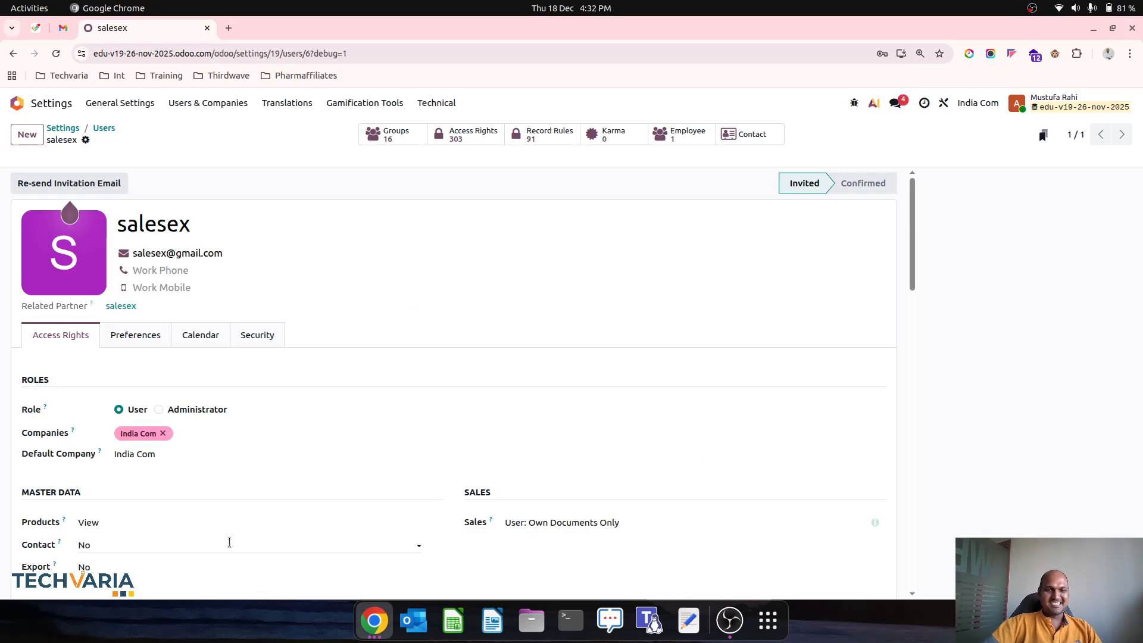
left_click(17, 102)
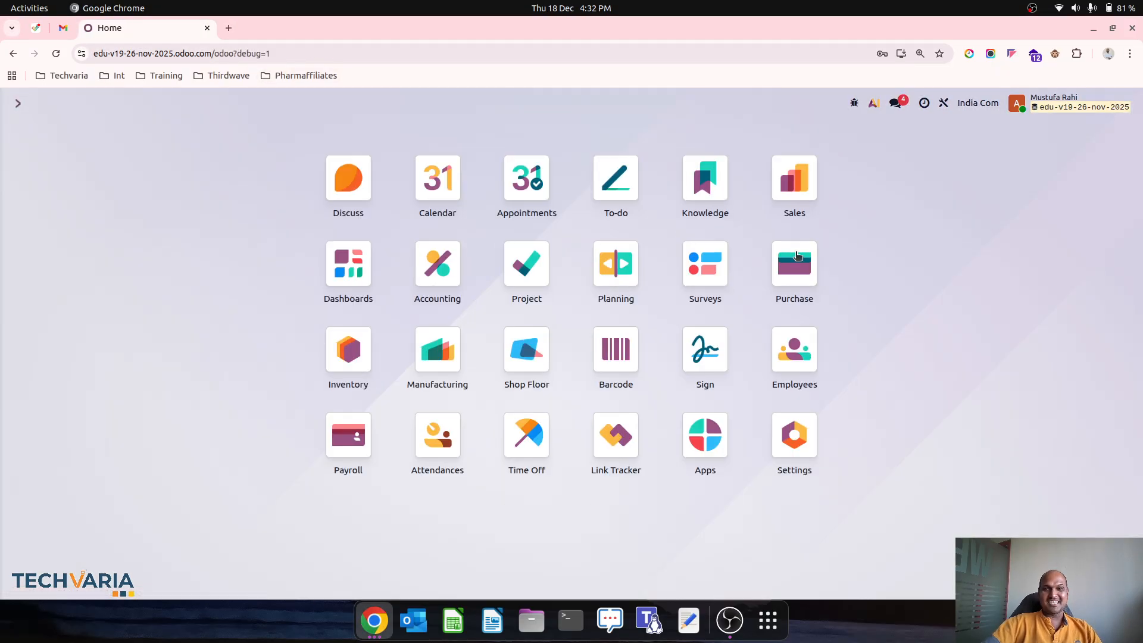
left_click(794, 198)
left_click(581, 223)
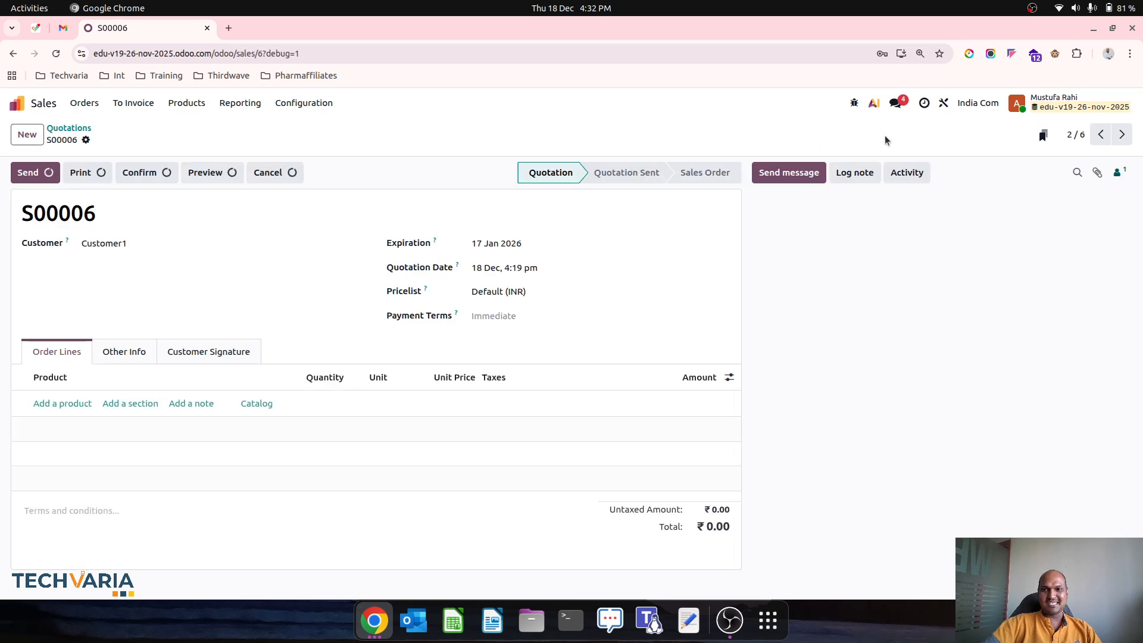
Step: In Studio, remove the Sales / Sales Manager Approval group from the Confirm button's visibility, then close Studio
left_click(944, 103)
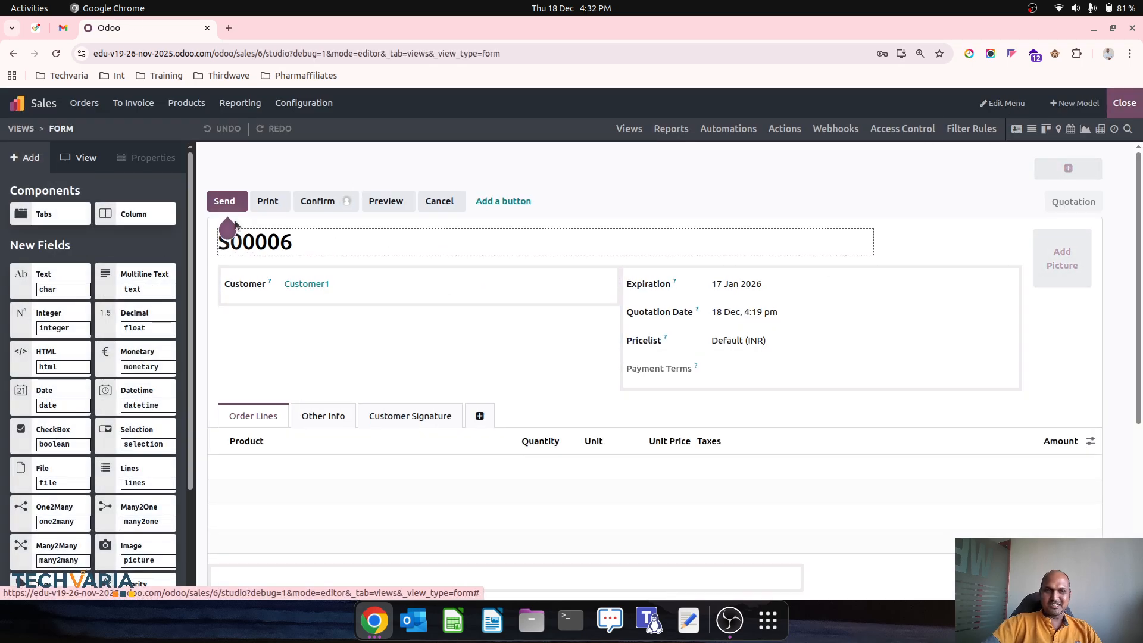
mouse_move(231, 227)
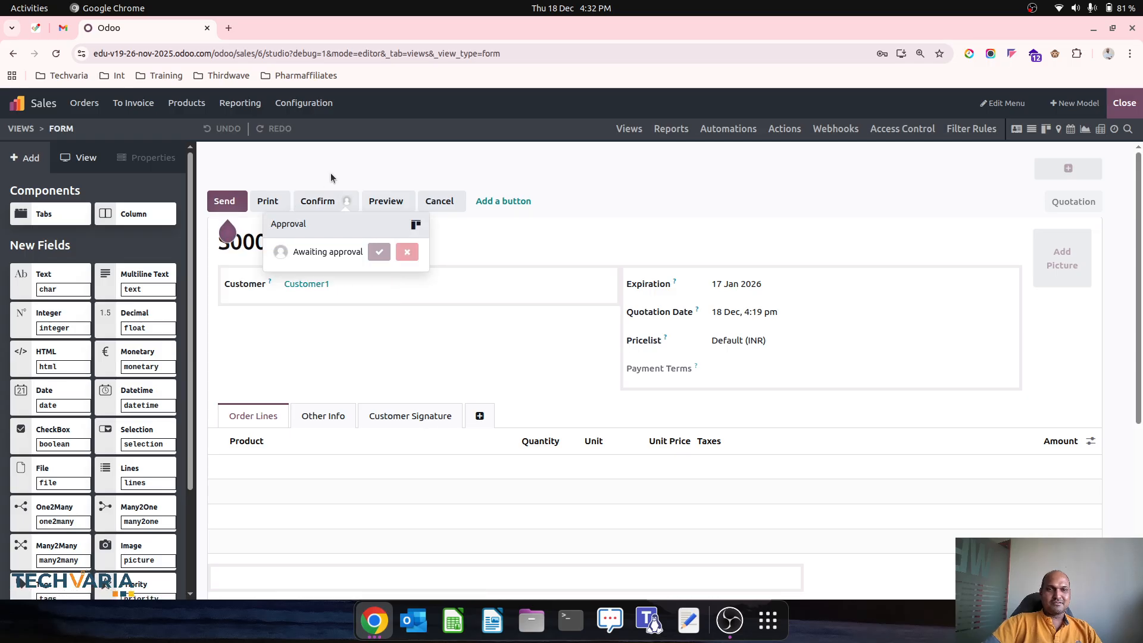
left_click(339, 199)
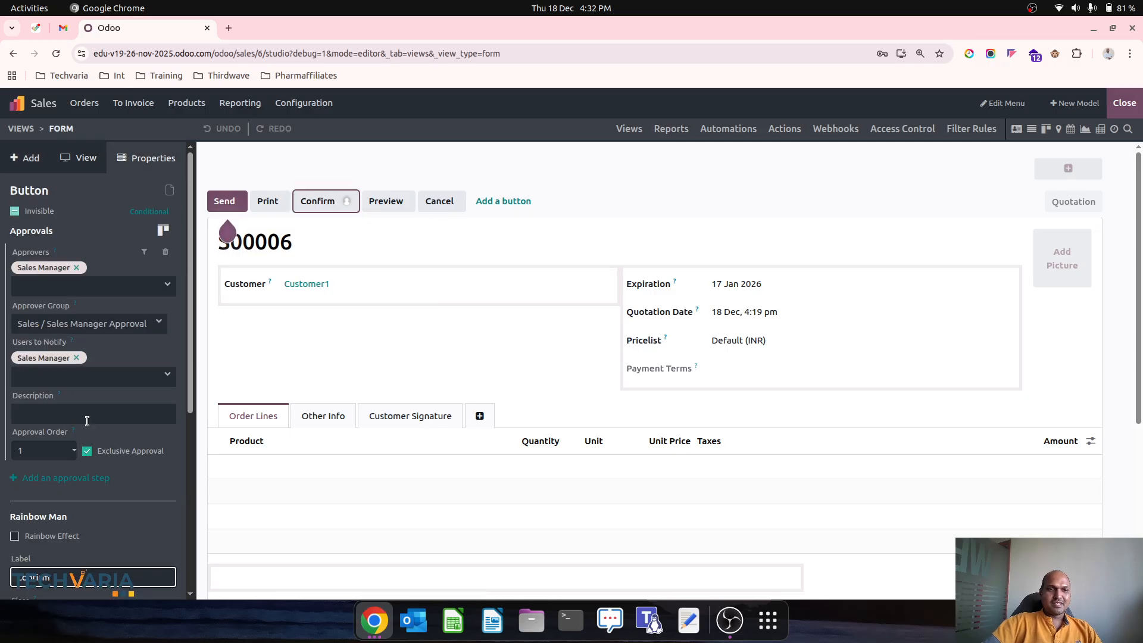
scroll(89, 444, "down", 5)
left_click(135, 478)
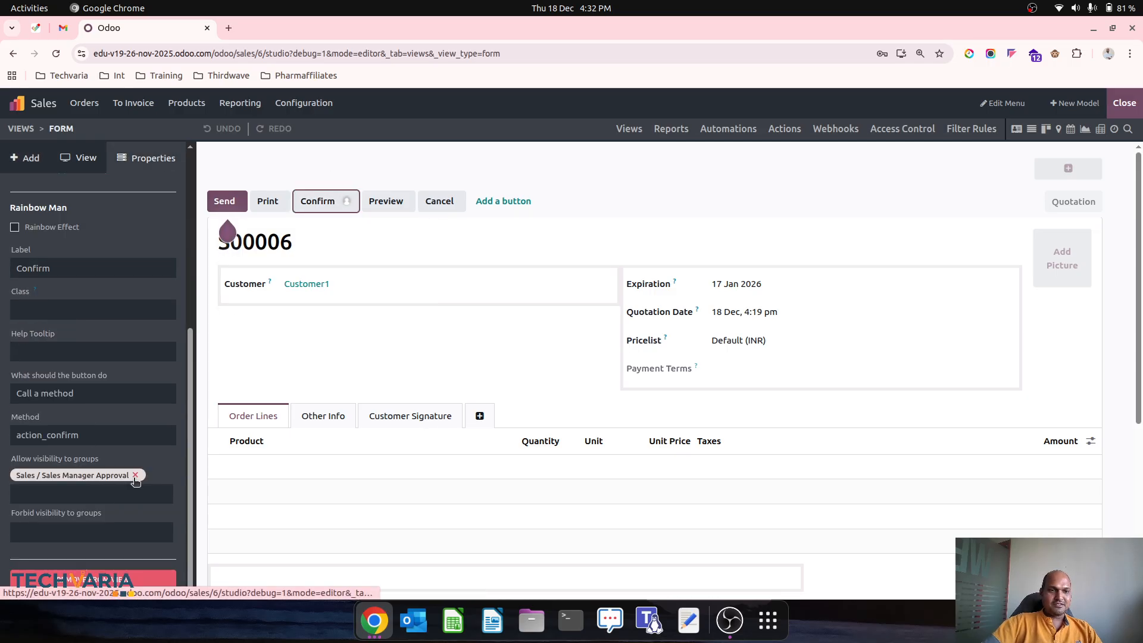
left_click(135, 475)
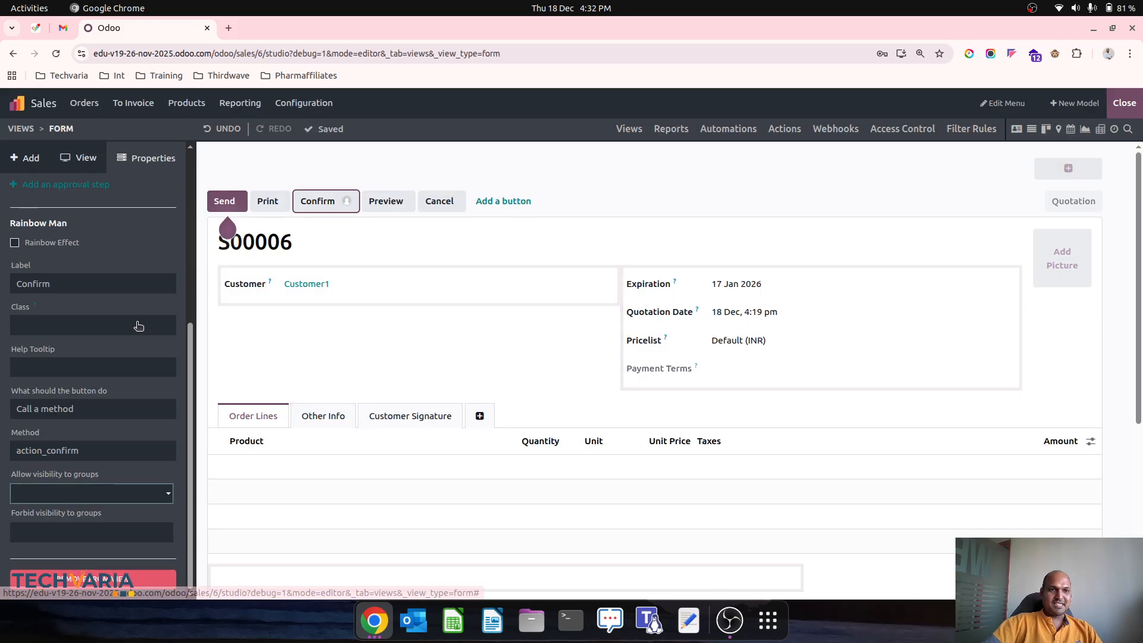
left_click(1125, 103)
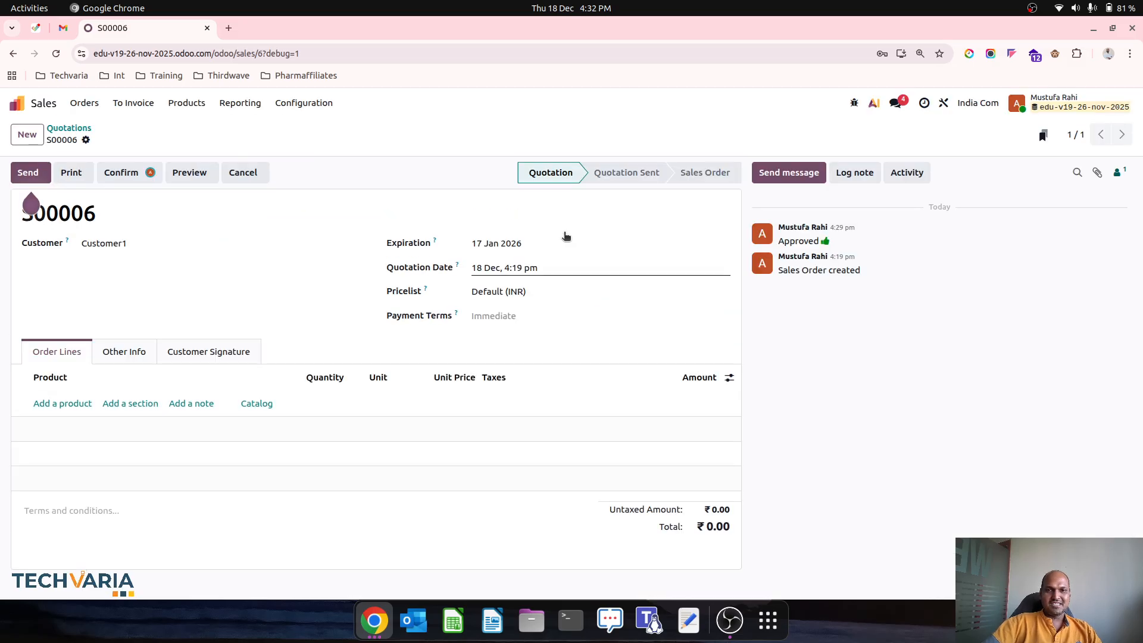
Step: In the salesperson's window, reload and reopen quotation S00008 from Sales quotations
left_click(374, 621)
left_click(215, 536)
left_click(56, 53)
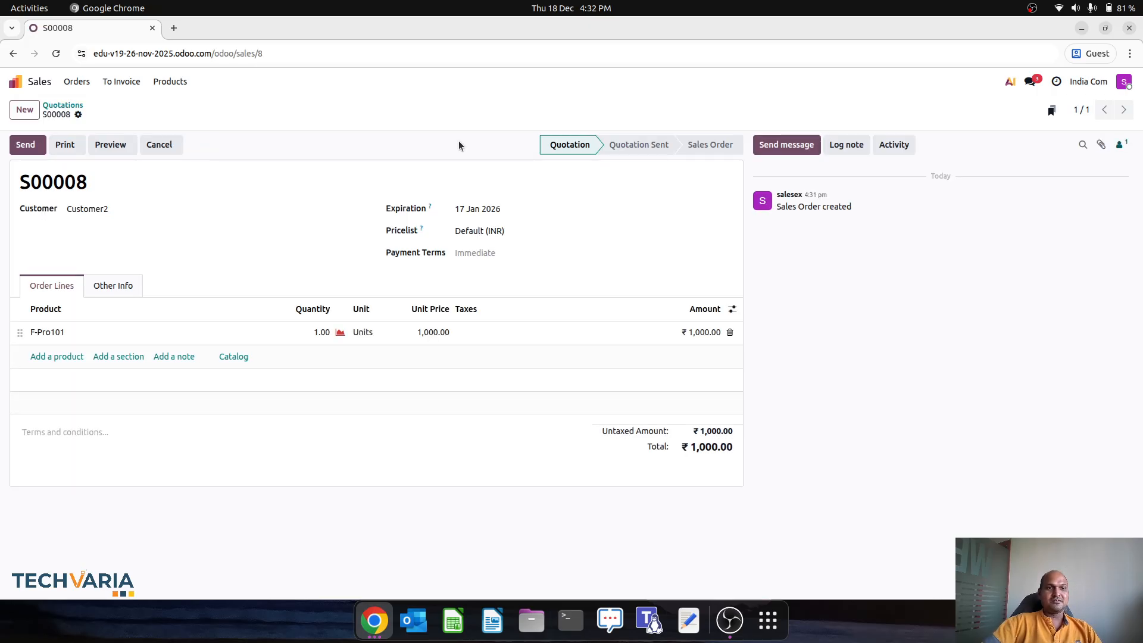
left_click(72, 106)
left_click(24, 81)
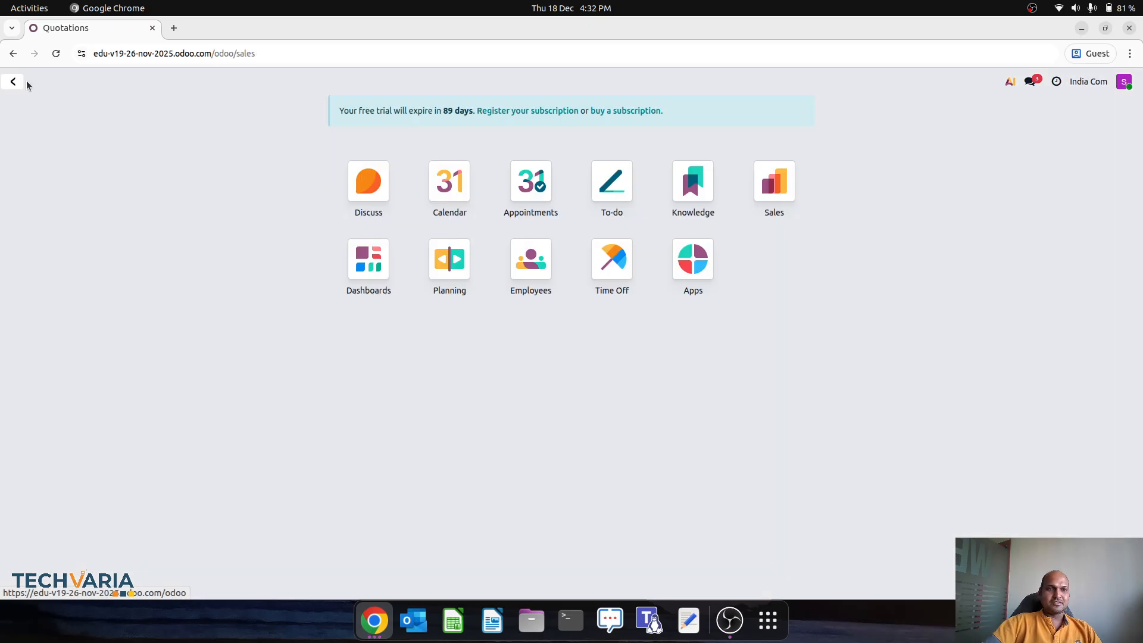
left_click(791, 149)
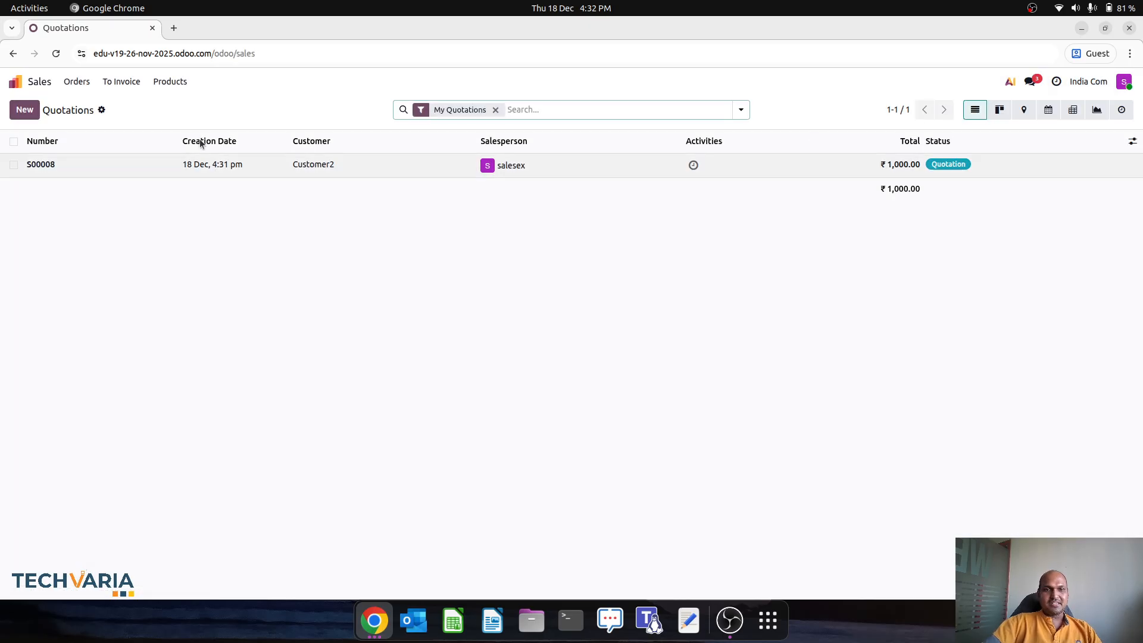
left_click(360, 166)
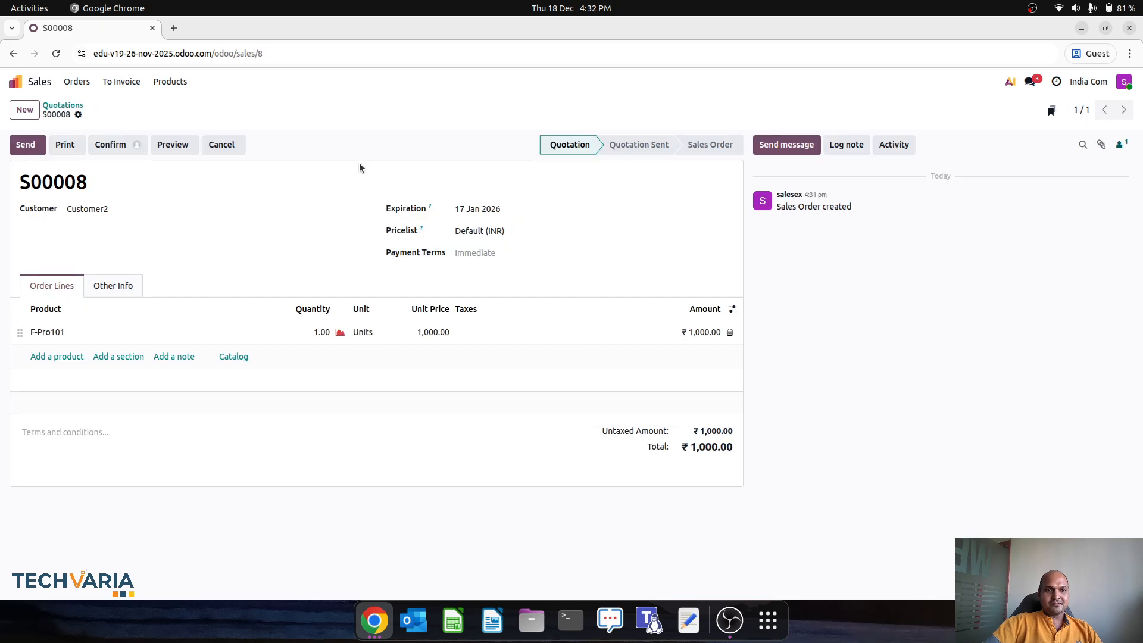
Step: Try confirming S00008, scheduling a Grant Approval activity for Sales Manager, then log out
left_click(136, 146)
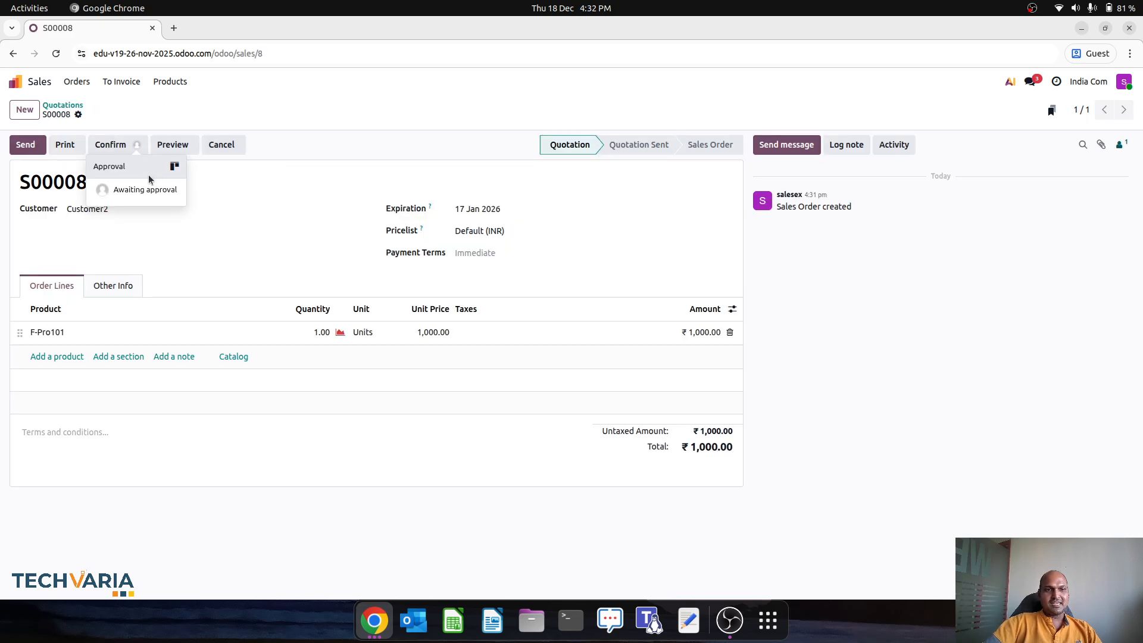
left_click(115, 146)
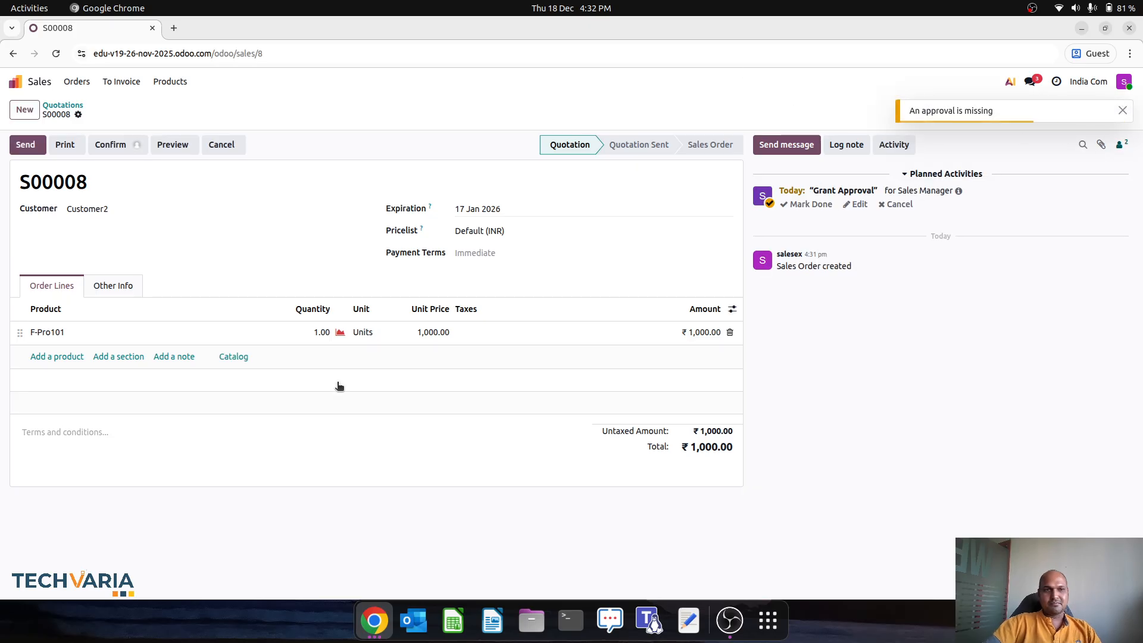
left_click(374, 619)
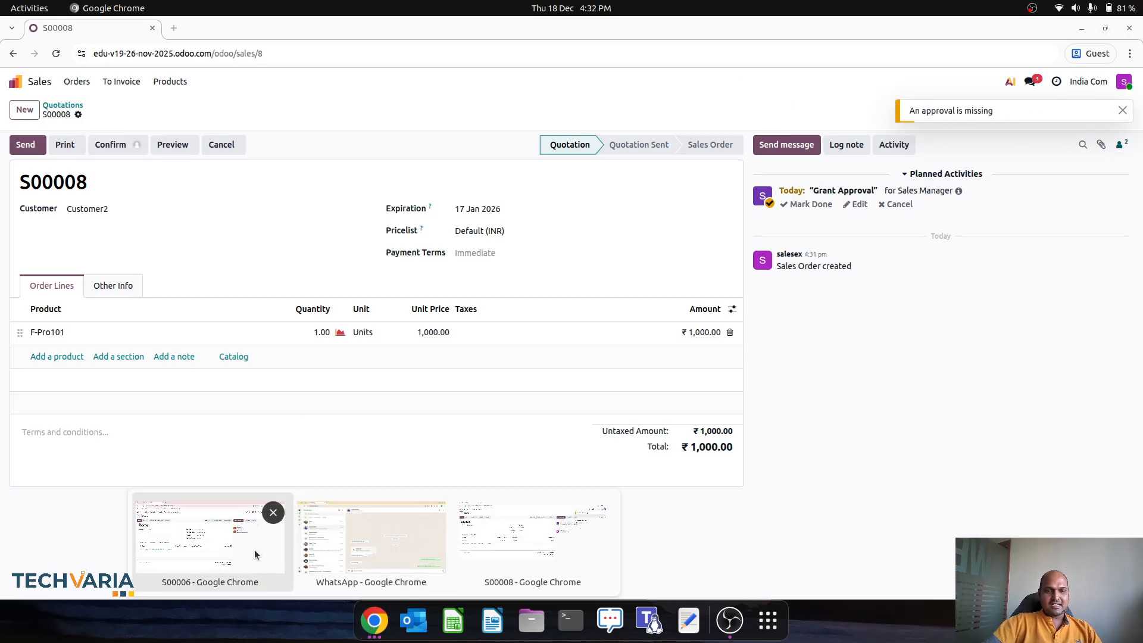
left_click(499, 543)
double_click(499, 543)
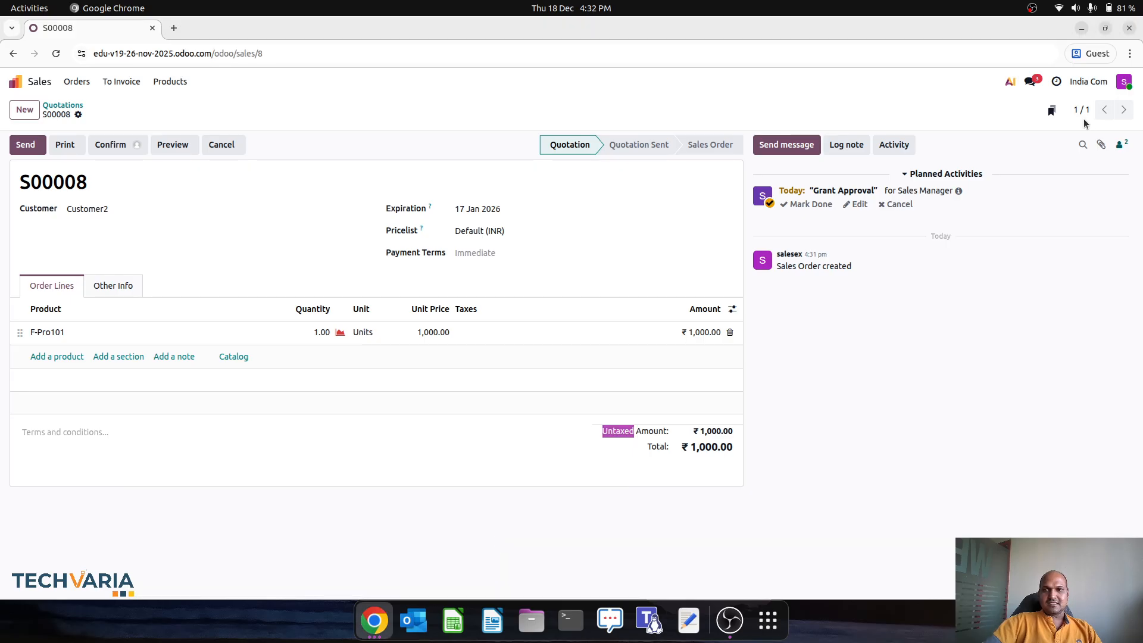
left_click(1122, 81)
left_click(1061, 201)
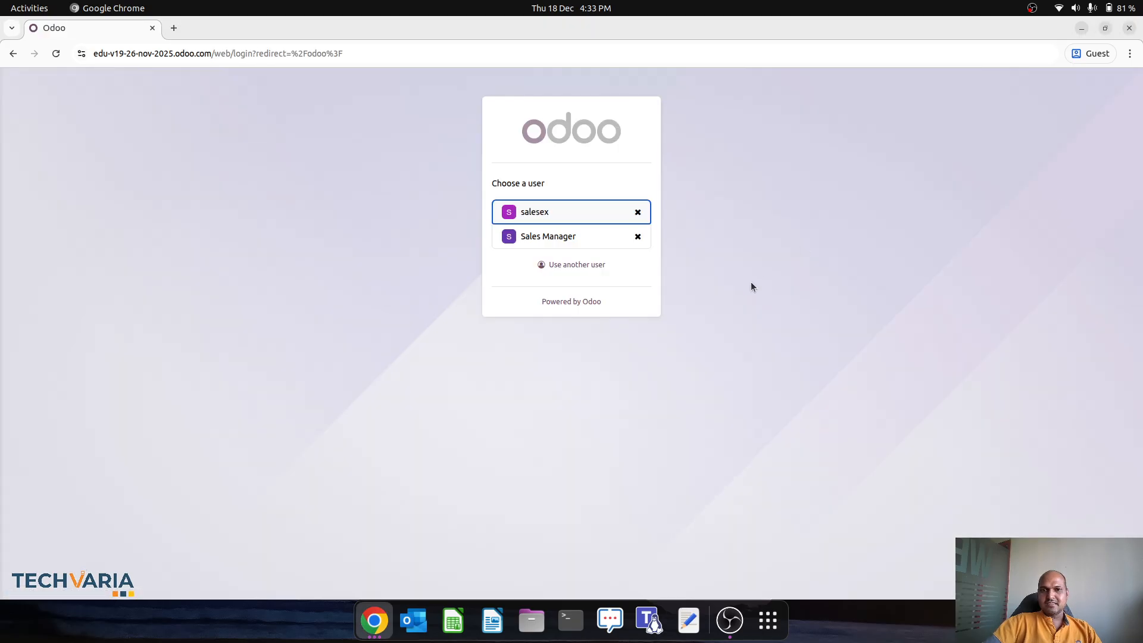
Step: Log in as Sales Manager with the account password and view S00008's Grant Approval activity in Sales
left_click(601, 237)
type("1")
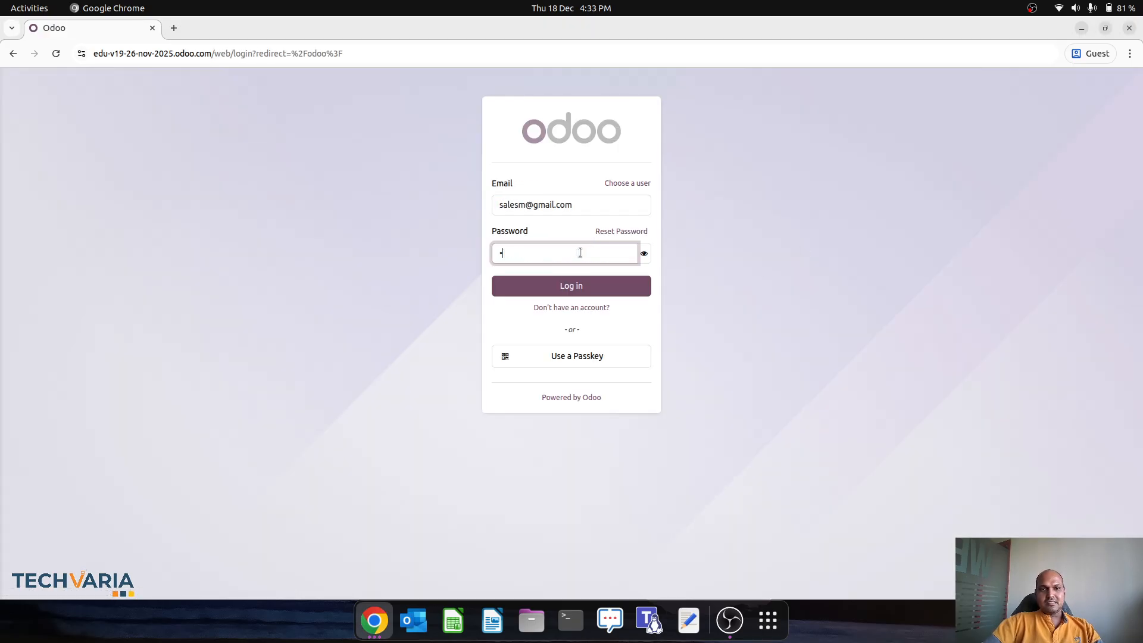
left_click(578, 285)
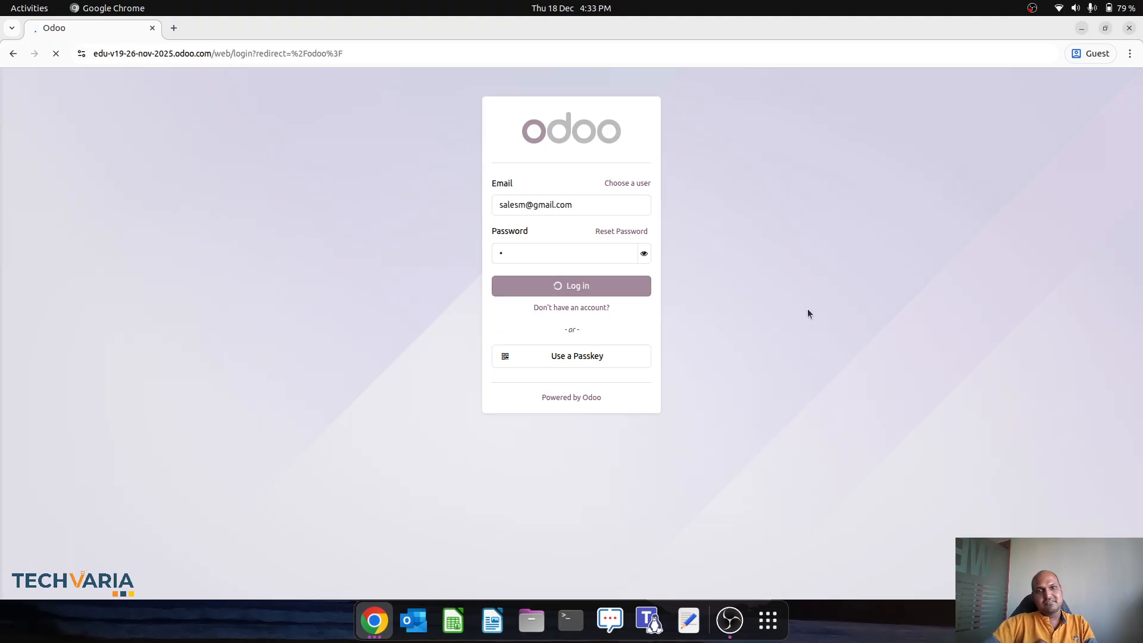
left_click(789, 156)
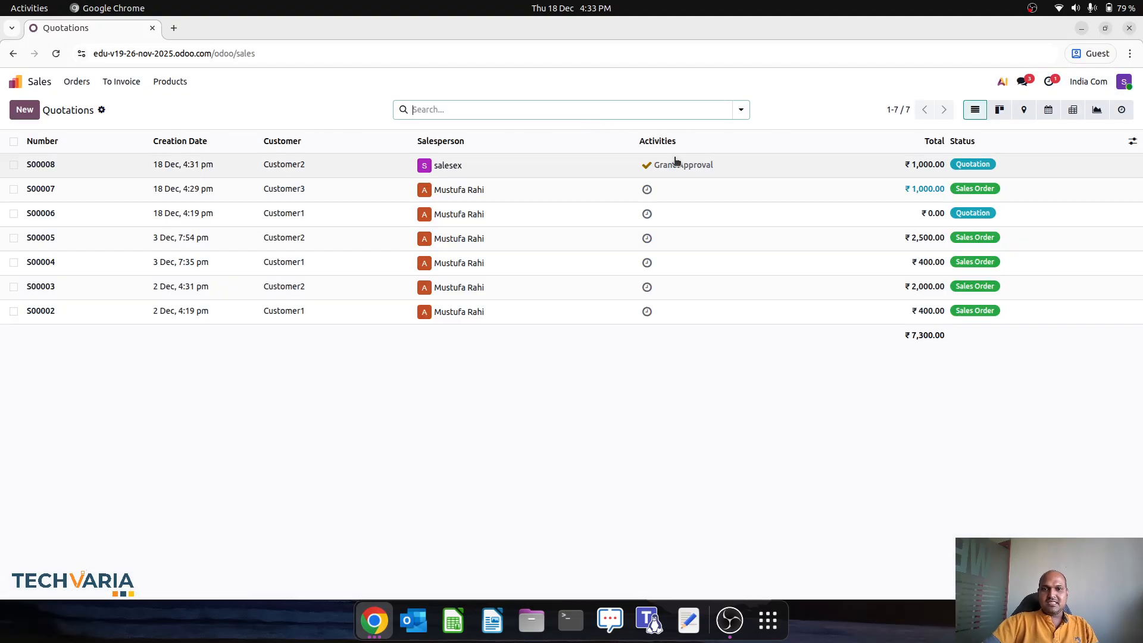
left_click(836, 173)
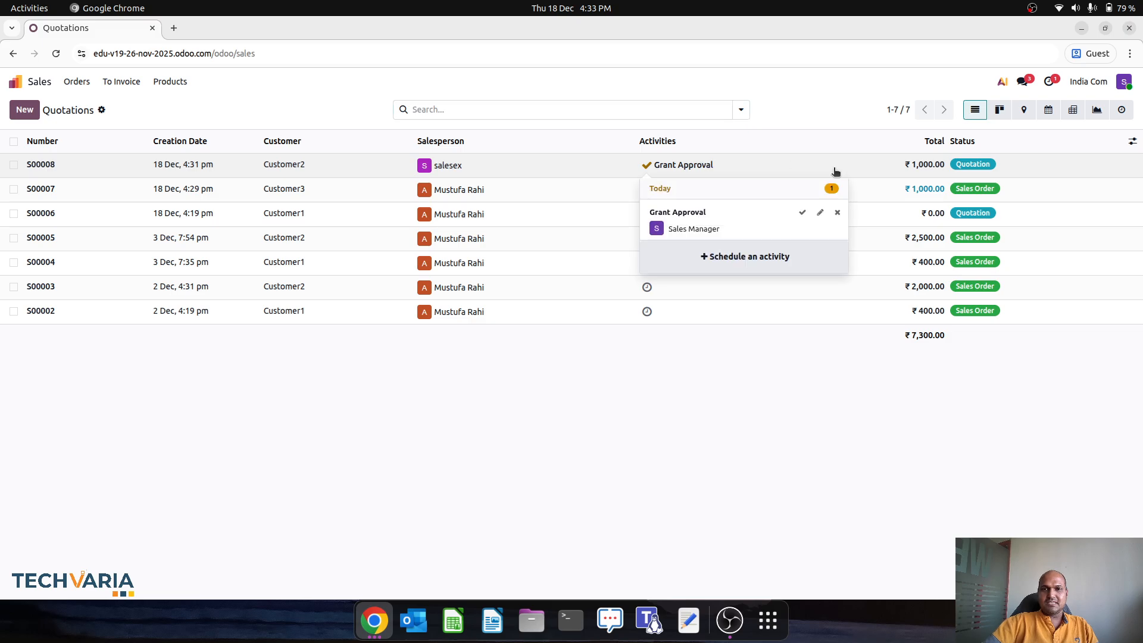
Step: Approve confirming S00008 as Sales Manager, then check the record in the admin window's unfiltered quotations list
left_click(475, 168)
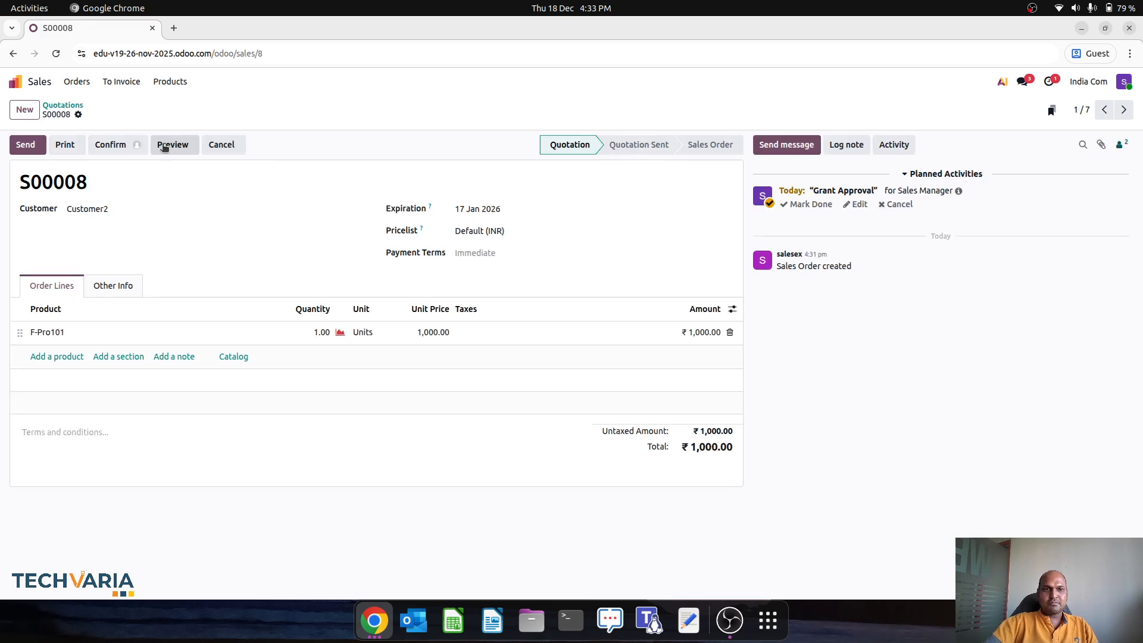
left_click(167, 194)
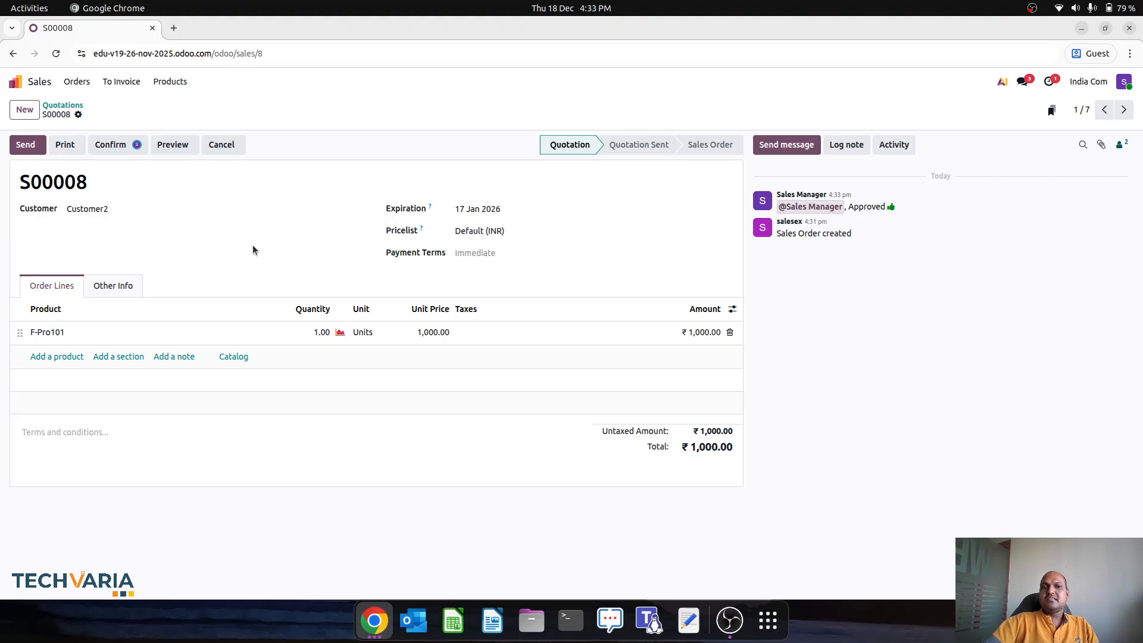
left_click(374, 620)
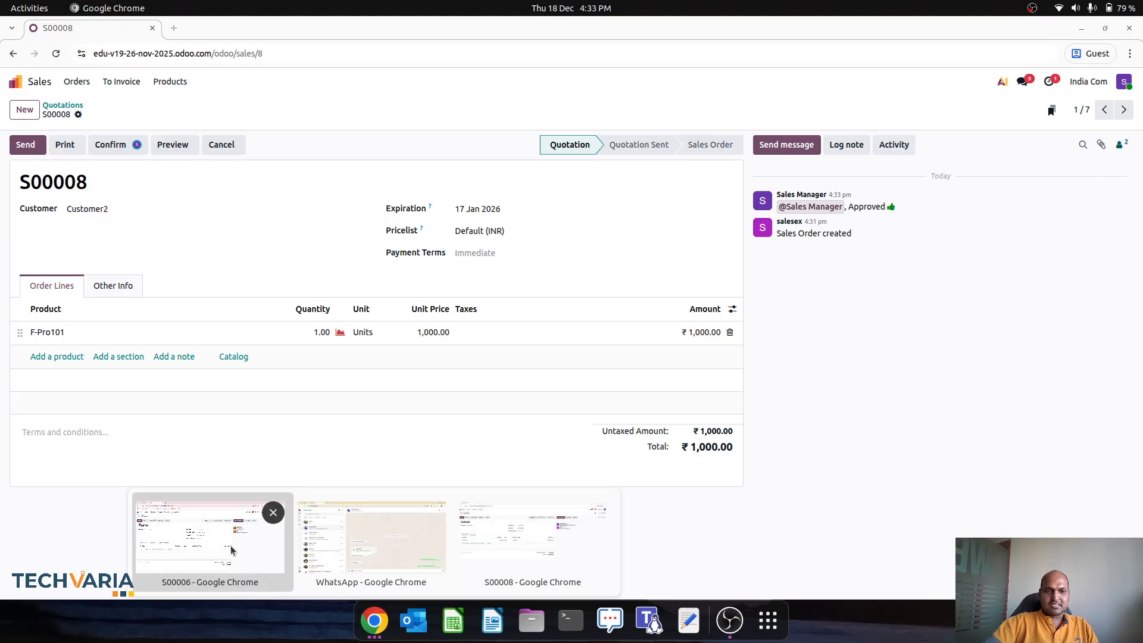
left_click(211, 545)
left_click(69, 128)
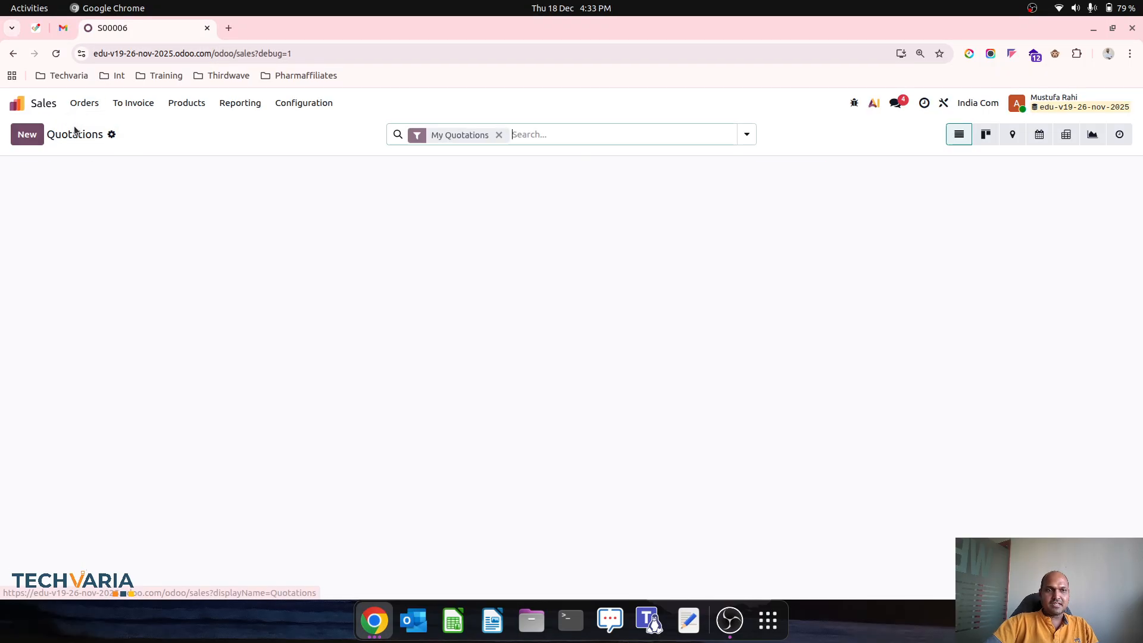
key("BackSpace")
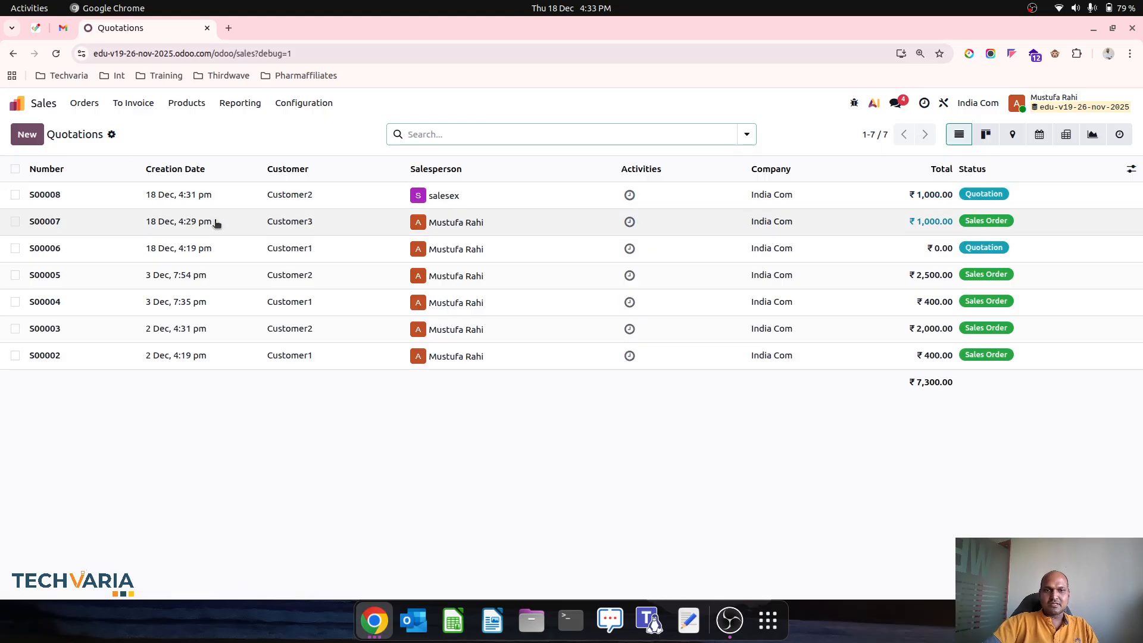
left_click(316, 197)
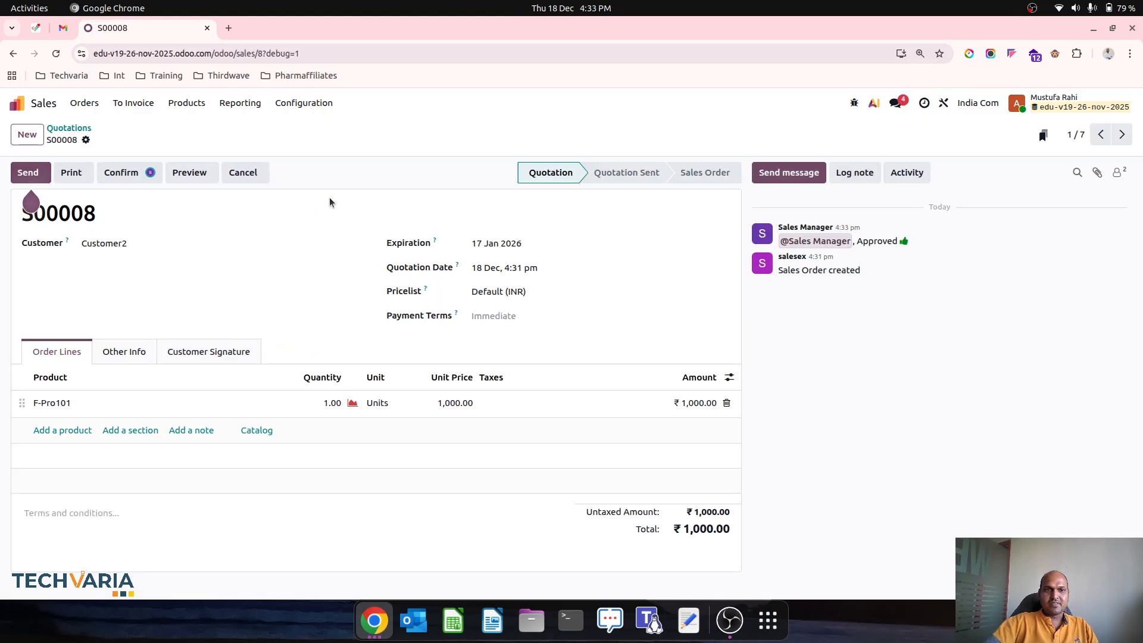
mouse_move(151, 177)
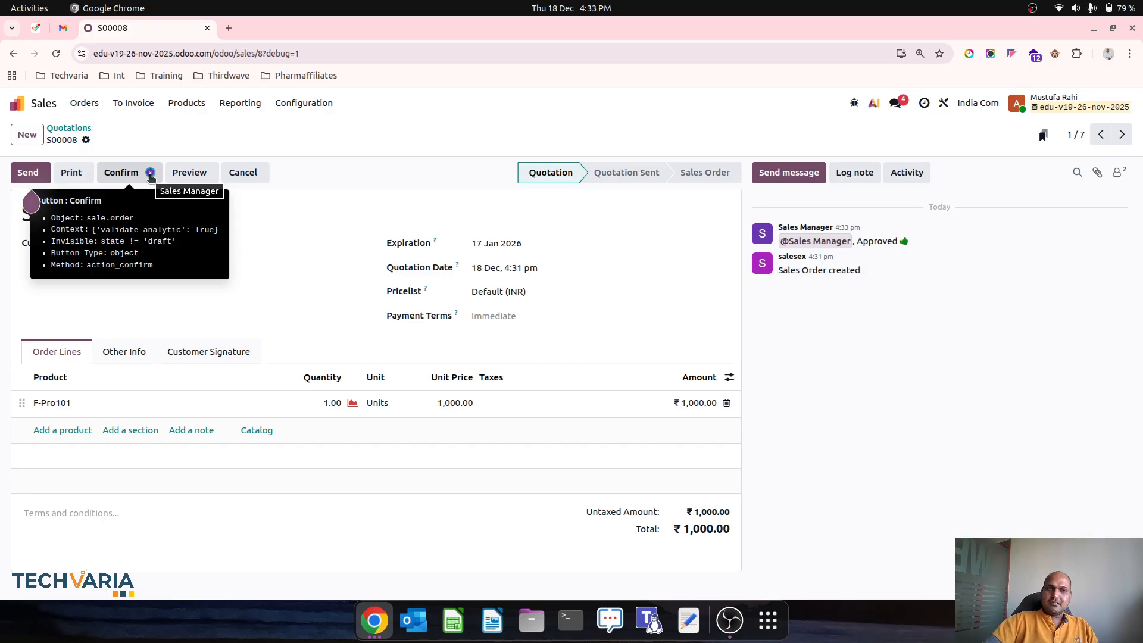
left_click(380, 619)
left_click(484, 541)
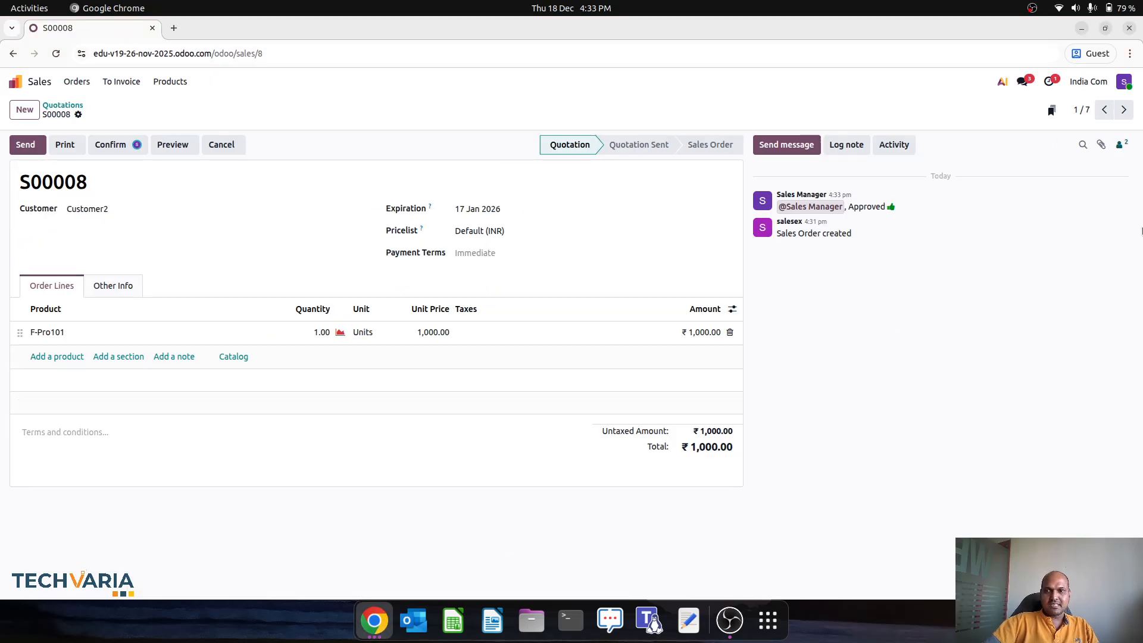
Step: Log out of the Sales Manager account and log back in as the salesperson
left_click(1124, 83)
left_click(1079, 196)
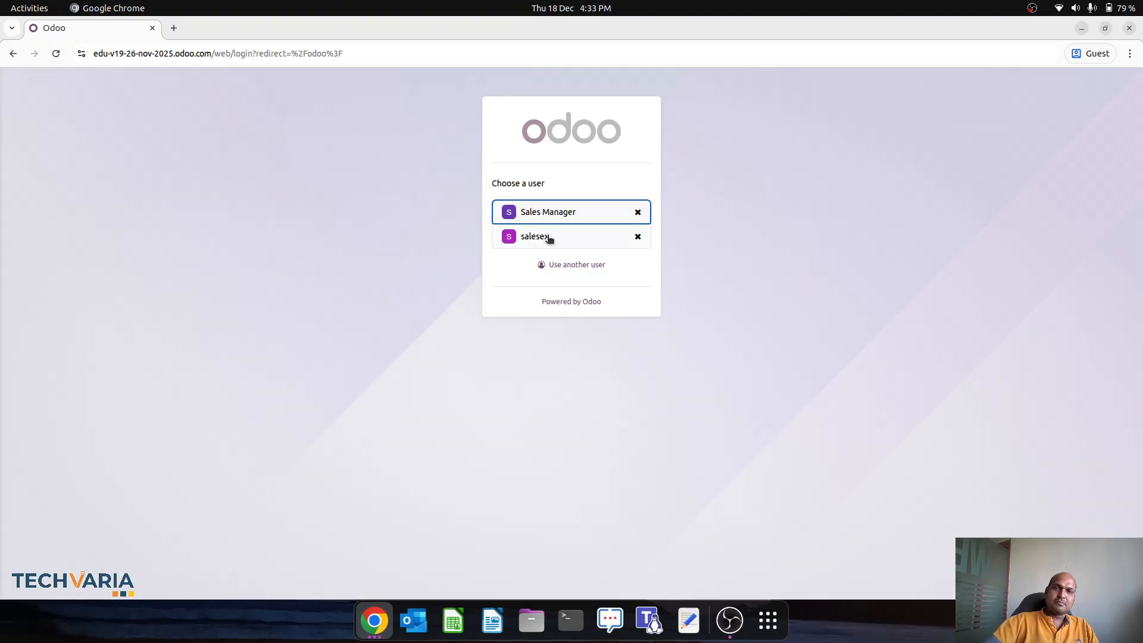
left_click(547, 236)
type("1")
left_click(573, 287)
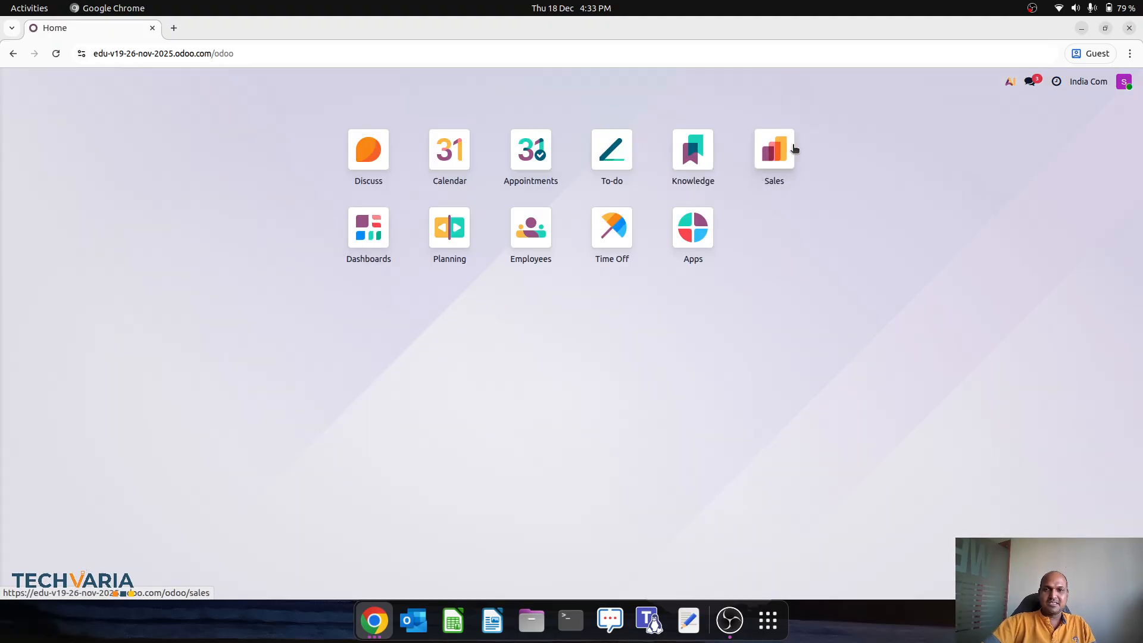
Step: Open quotation S00008 in Sales and confirm it into a sales order
left_click(792, 149)
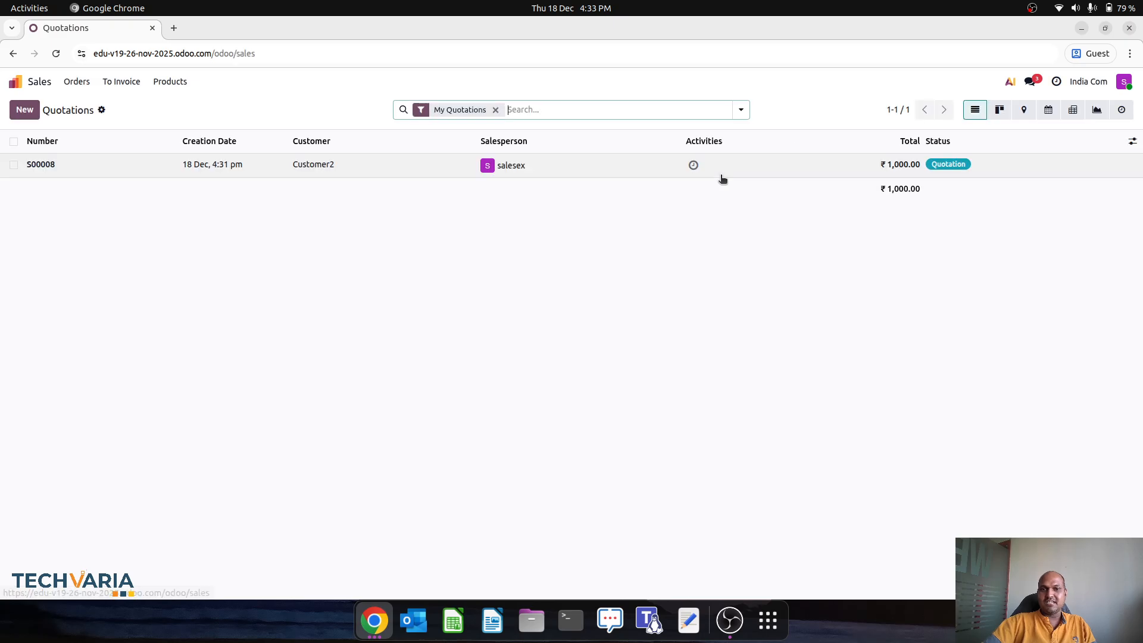
left_click(572, 166)
left_click(118, 147)
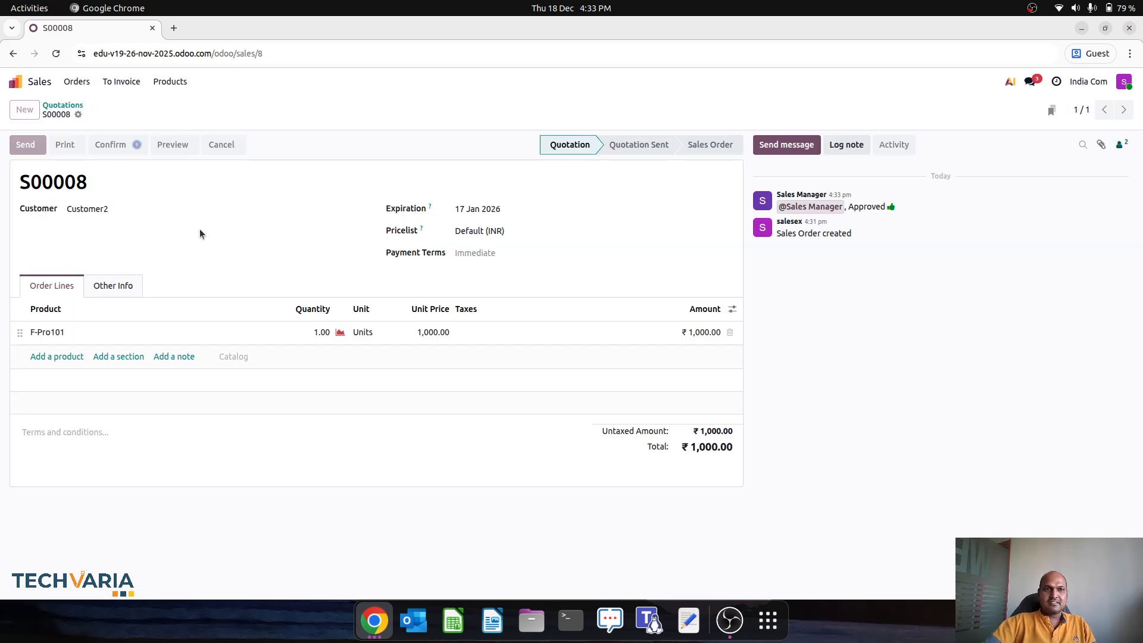